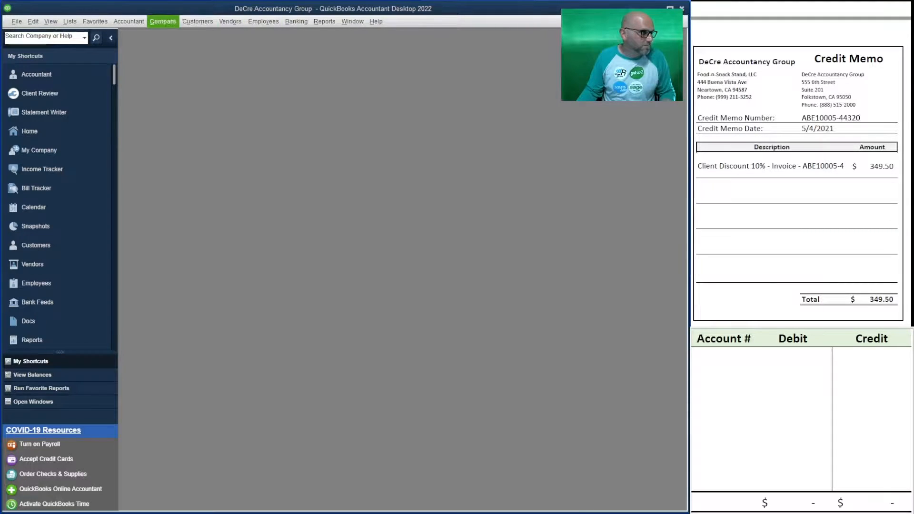
left_click(197, 21)
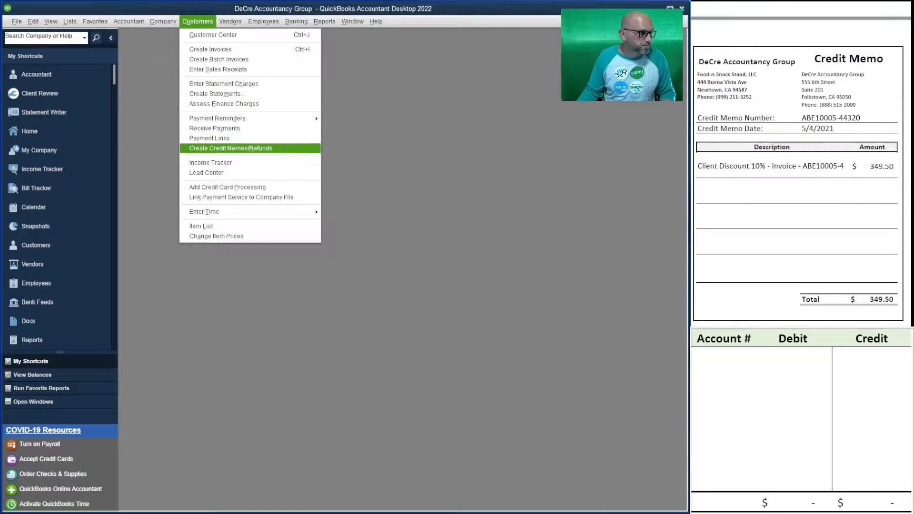
key("Return")
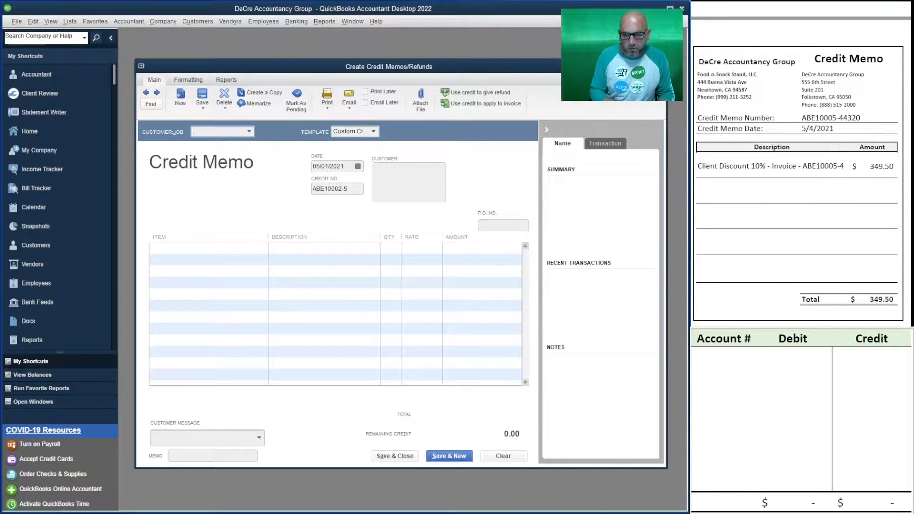
type("food")
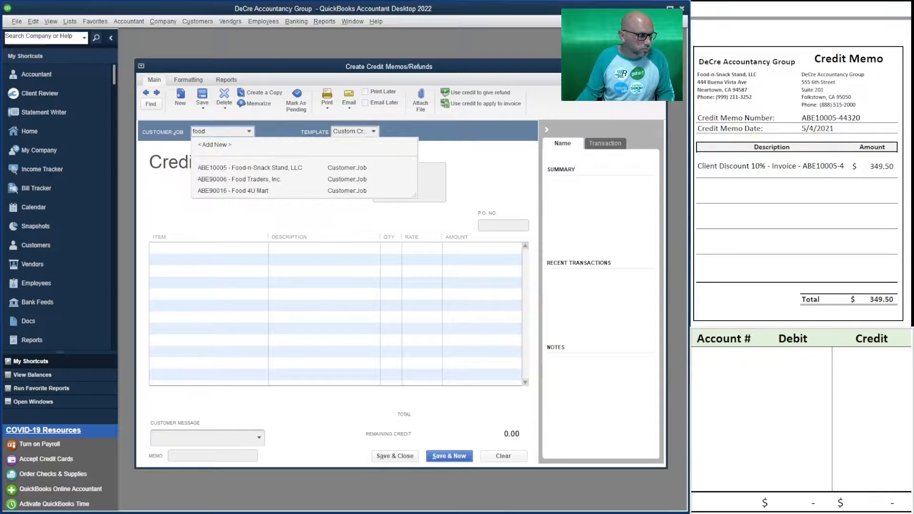
key("Tab")
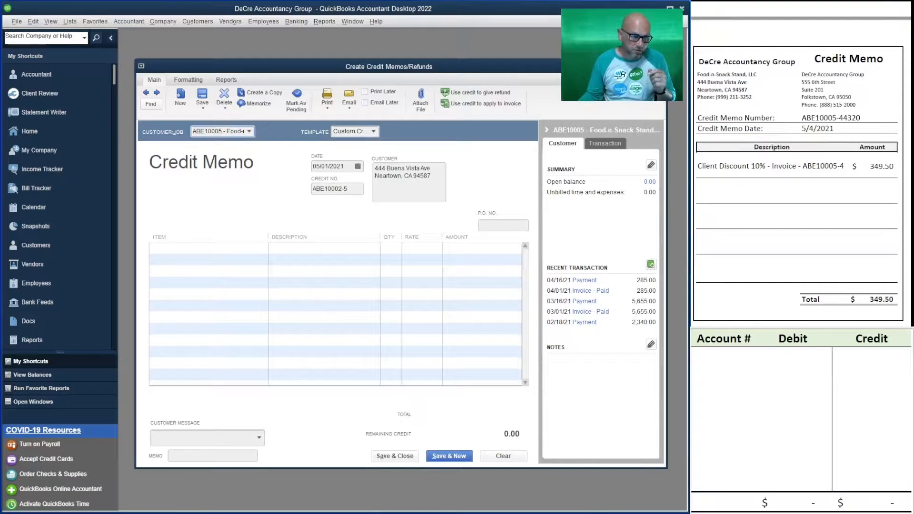
key("Escape")
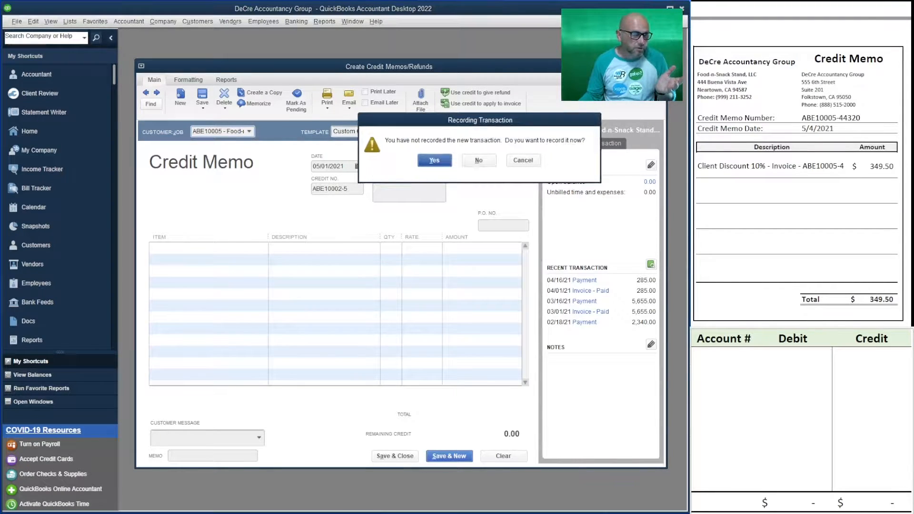
left_click(478, 160)
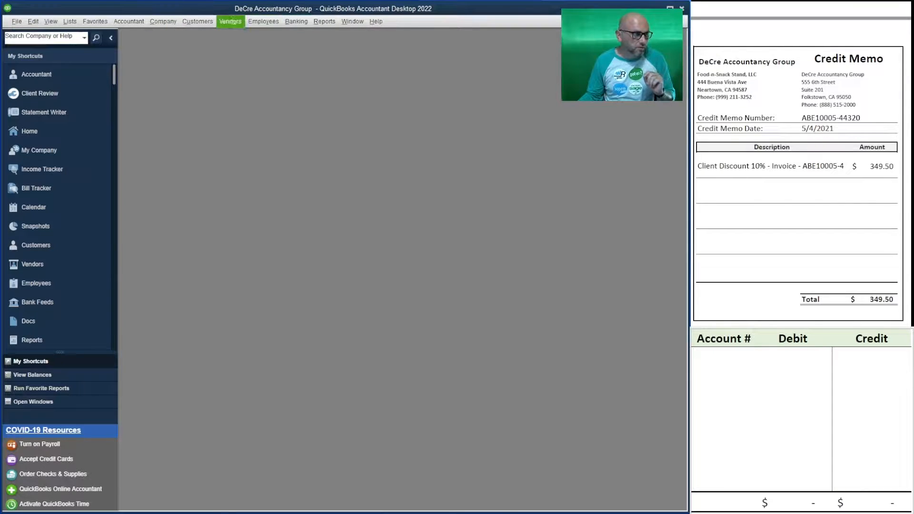
Start a new general journal entry and date it 5/4/2021.
left_click(163, 21)
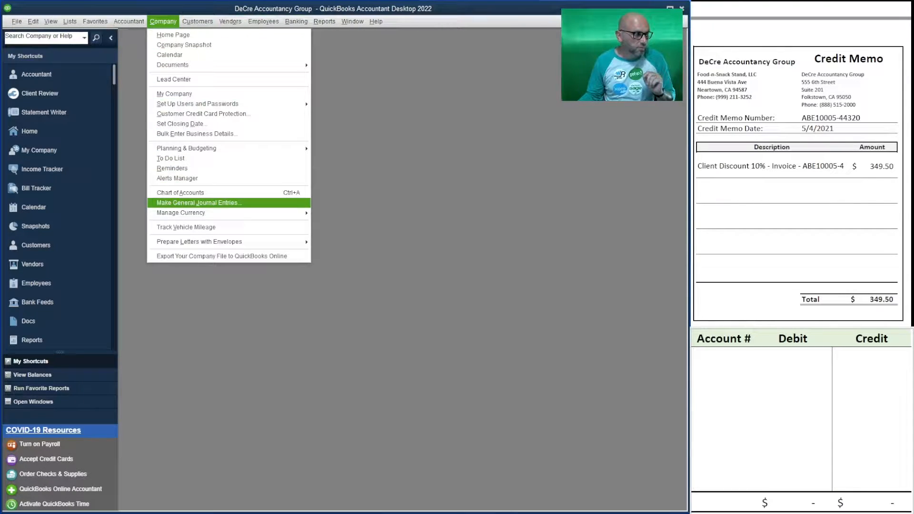
left_click(199, 203)
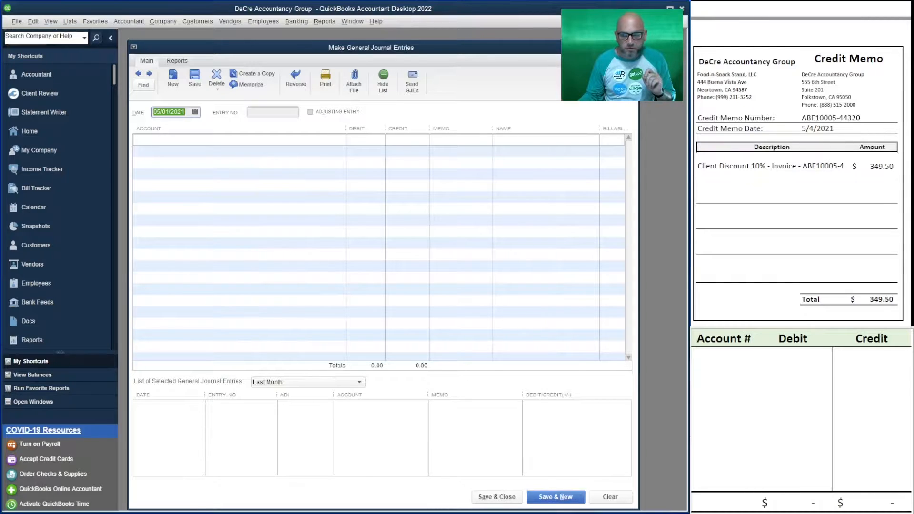
type("5/4/2021")
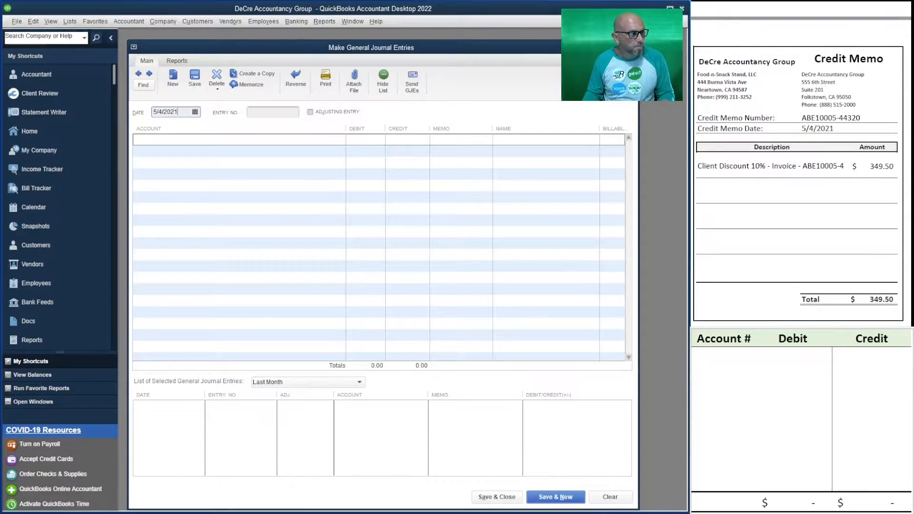
key("Tab")
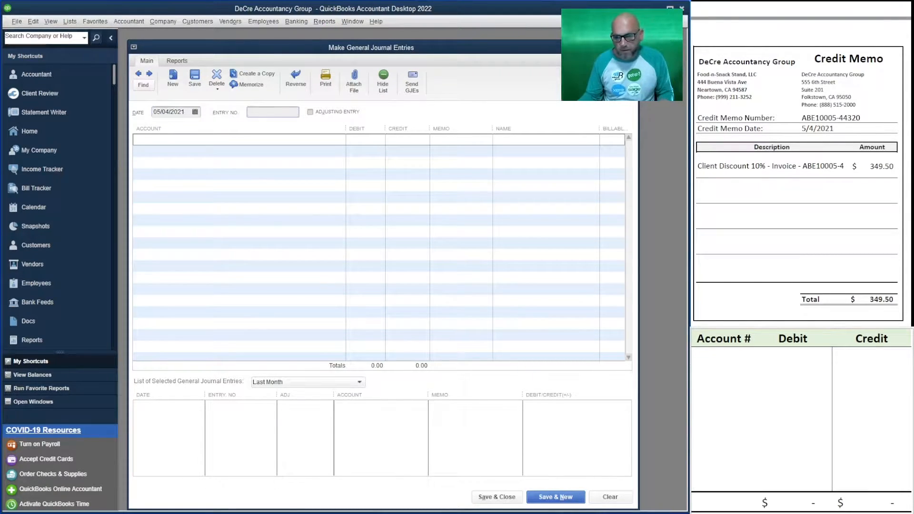
Try to use the full credit memo number from the document as the journal entry number.
double_click(831, 118)
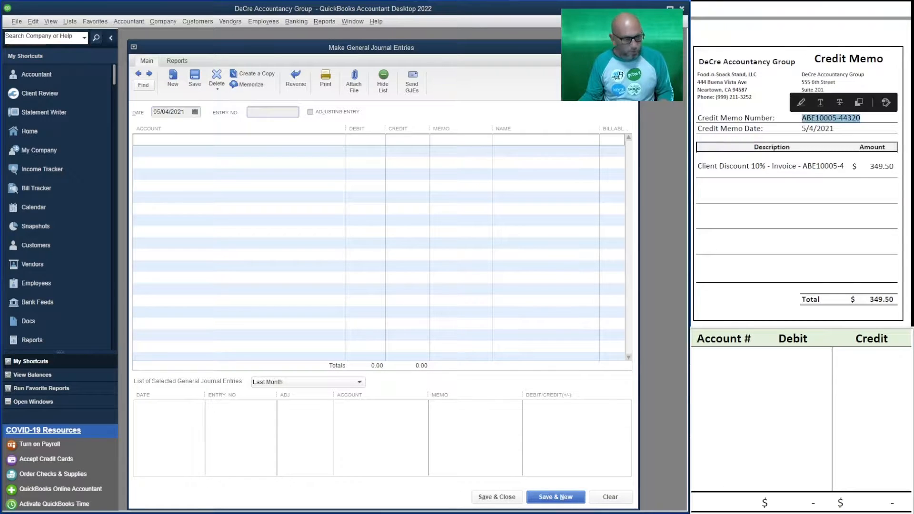
key("ctrl+c")
left_click(273, 112)
key("ctrl+v")
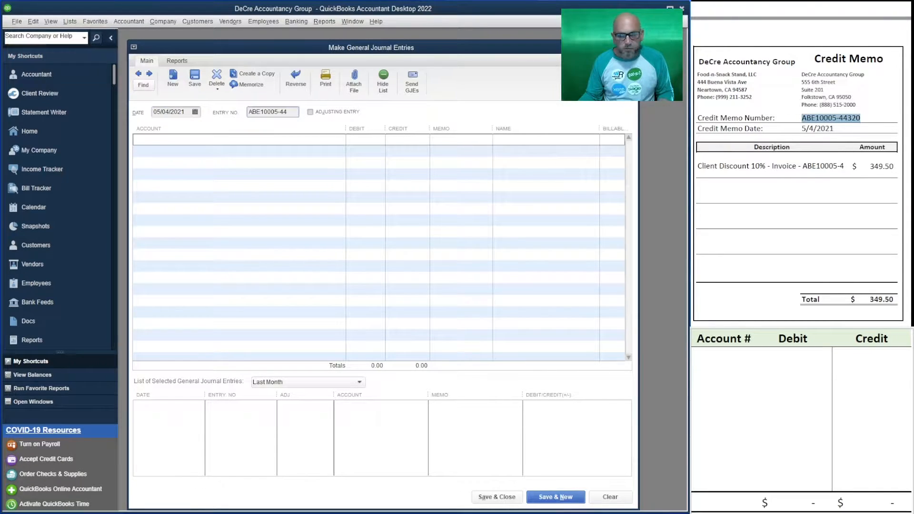
Set the journal entry number to the document's credit memo number without its ABE prefix.
left_click_drag(861, 118, 815, 118)
key("ctrl+c")
double_click(268, 112)
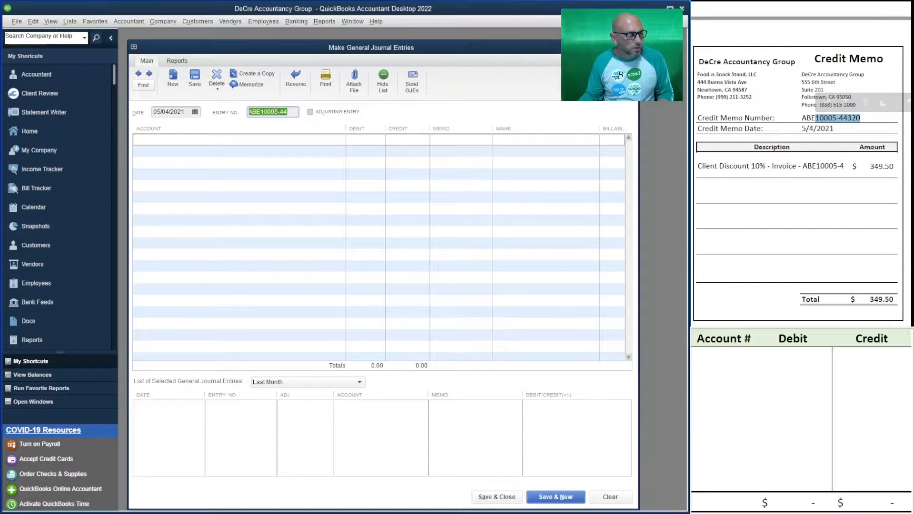
key("ctrl+v")
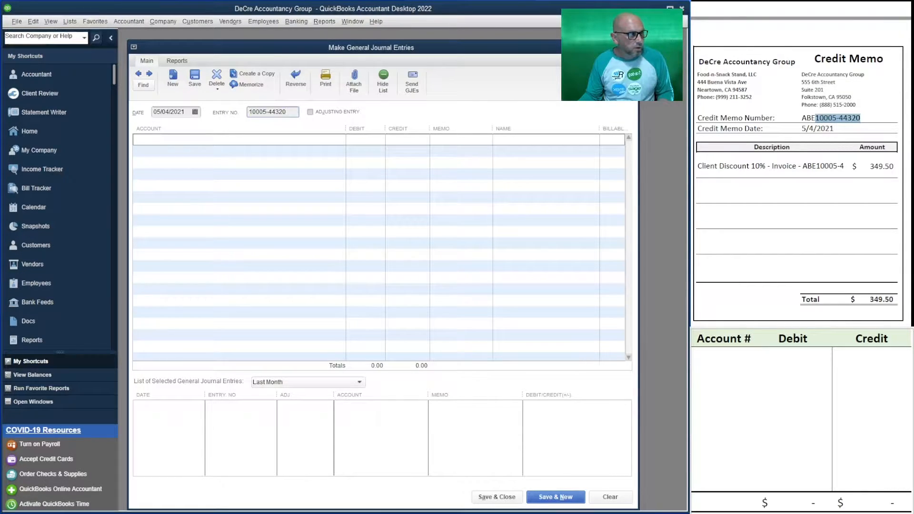
key("Tab")
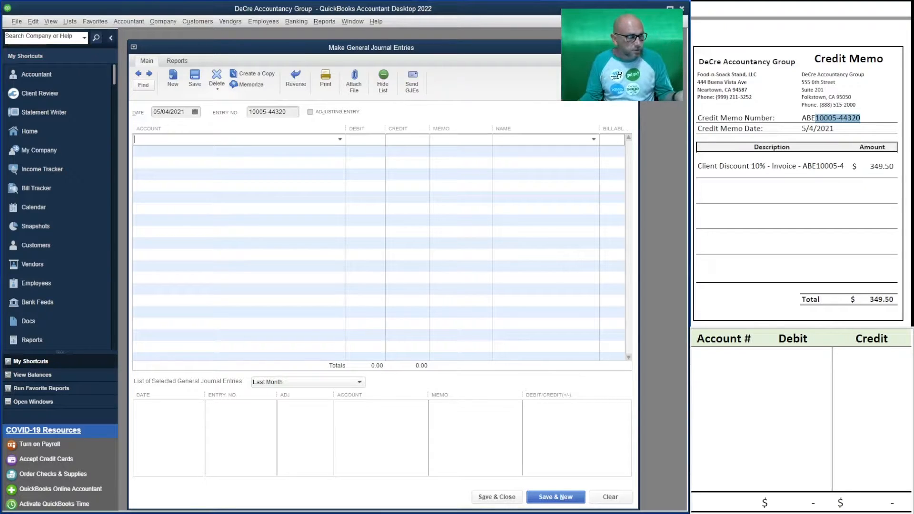
left_click(838, 191)
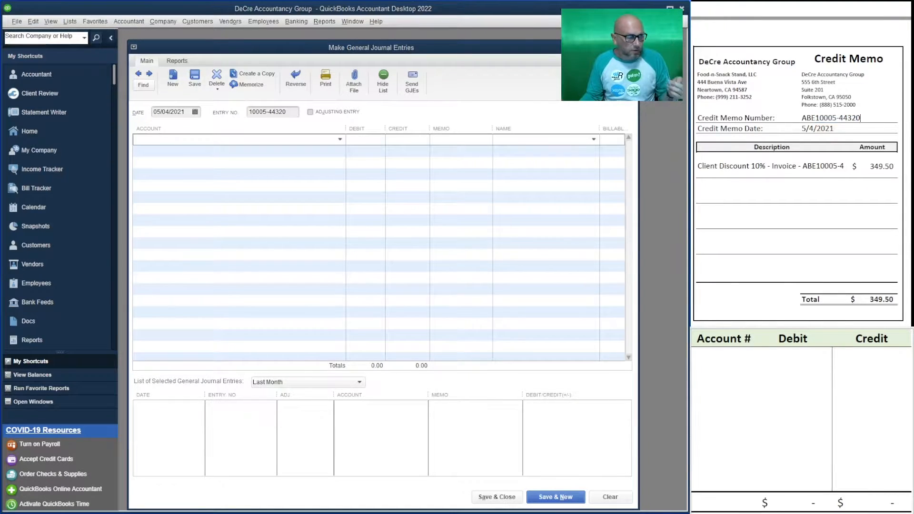
Narrow the account column slightly and credit Accounts Receivable 349.50 on the first journal line.
left_click_drag(345, 128, 323, 128)
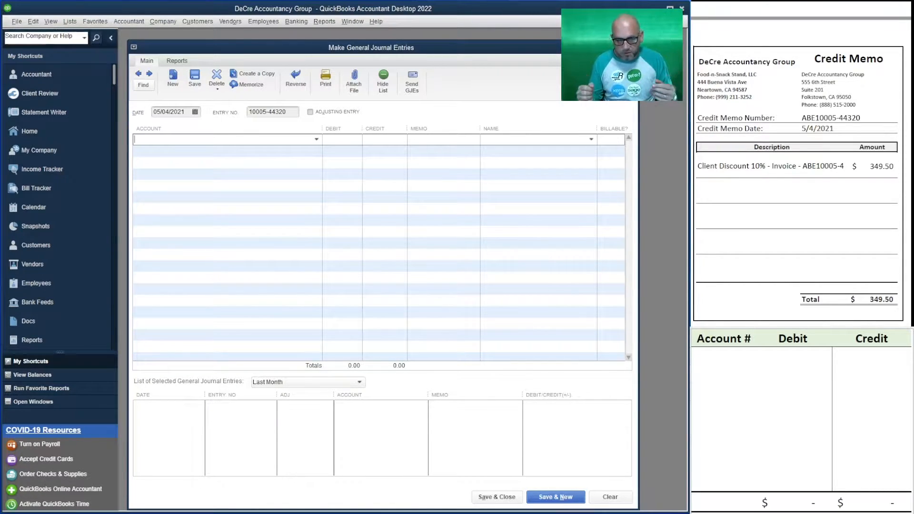
type("11000 · Accounts Receivable")
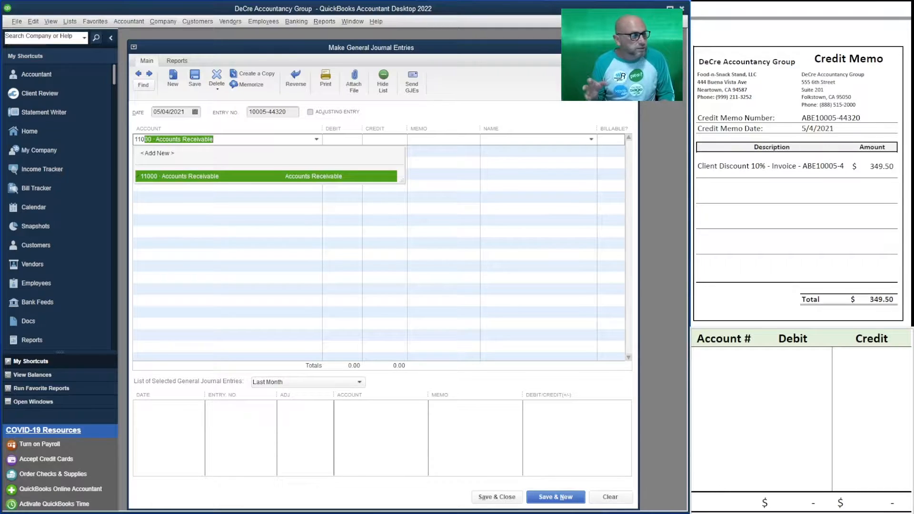
key("Tab")
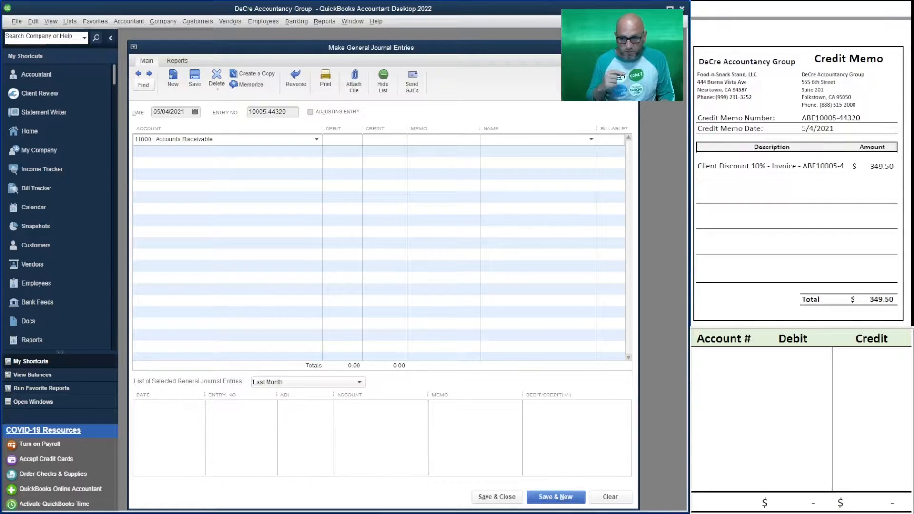
type("349.50")
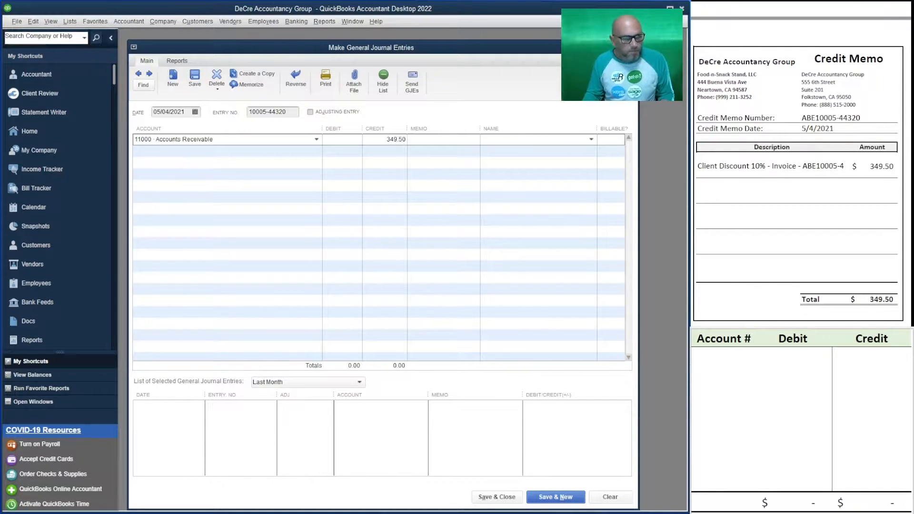
key("Tab")
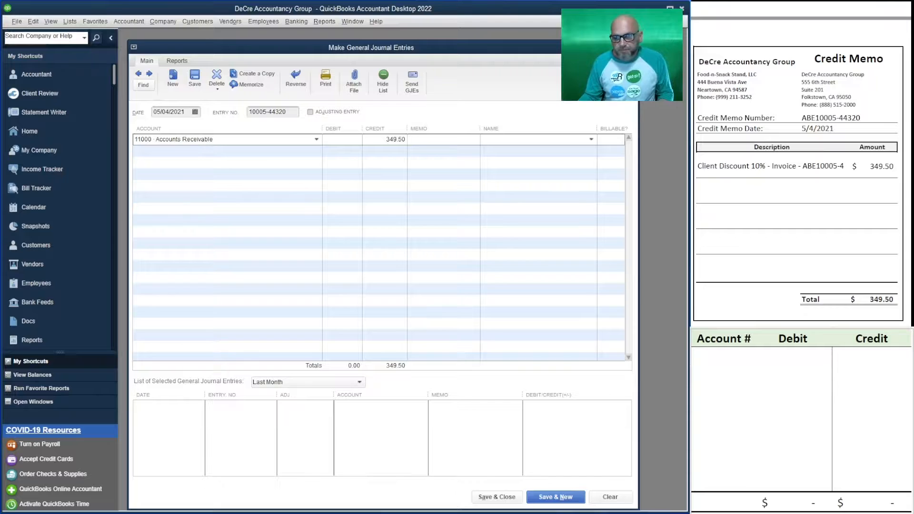
Fill the Accounts Receivable line's memo with the full credit memo number, a slash and the invoice reference from the document's description.
left_click_drag(861, 118, 802, 119)
key("ctrl+c")
key("alt+Tab")
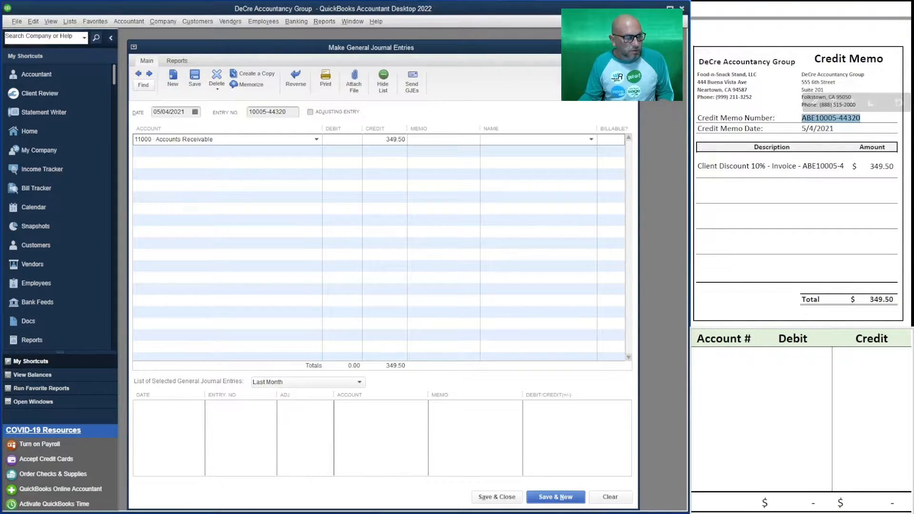
key("ctrl+v")
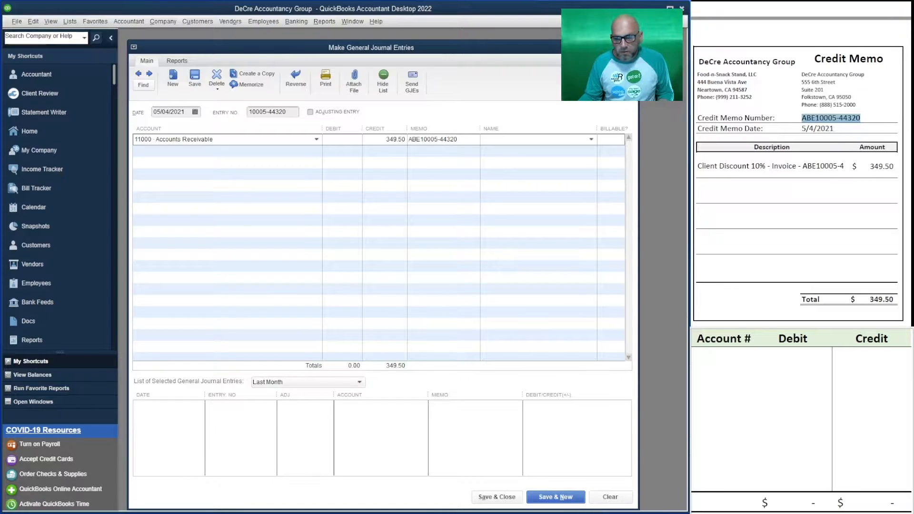
left_click_drag(845, 166, 802, 167)
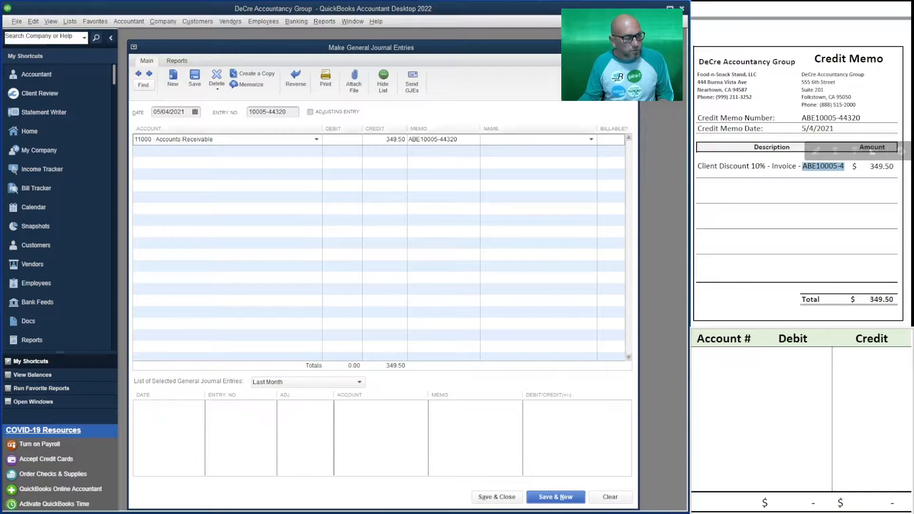
left_click_drag(772, 167, 844, 166)
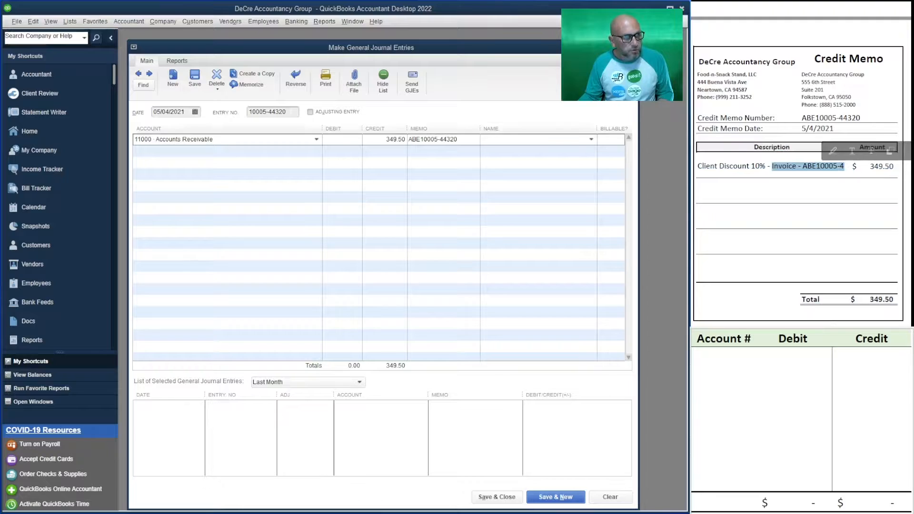
left_click(459, 140)
type("/")
key("ctrl+v")
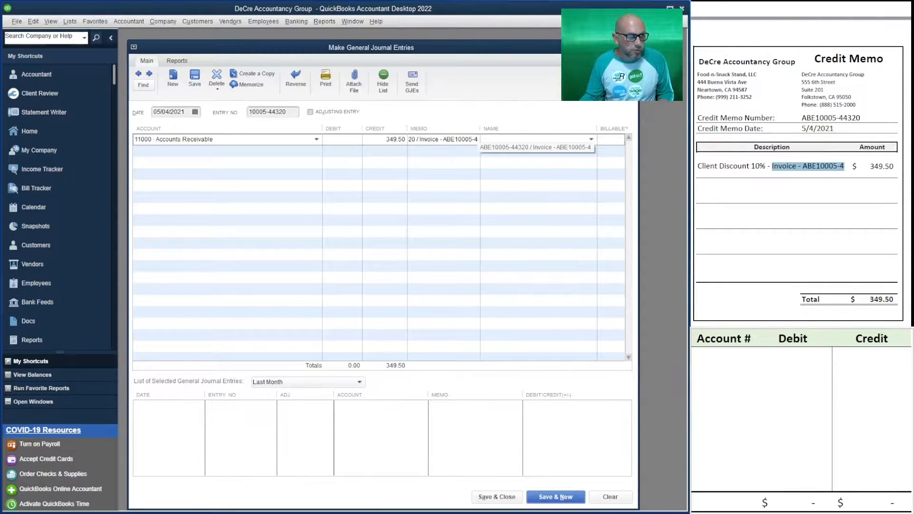
Copy the entire memo of the Accounts Receivable line into the second journal line.
left_click_drag(478, 139, 399, 139)
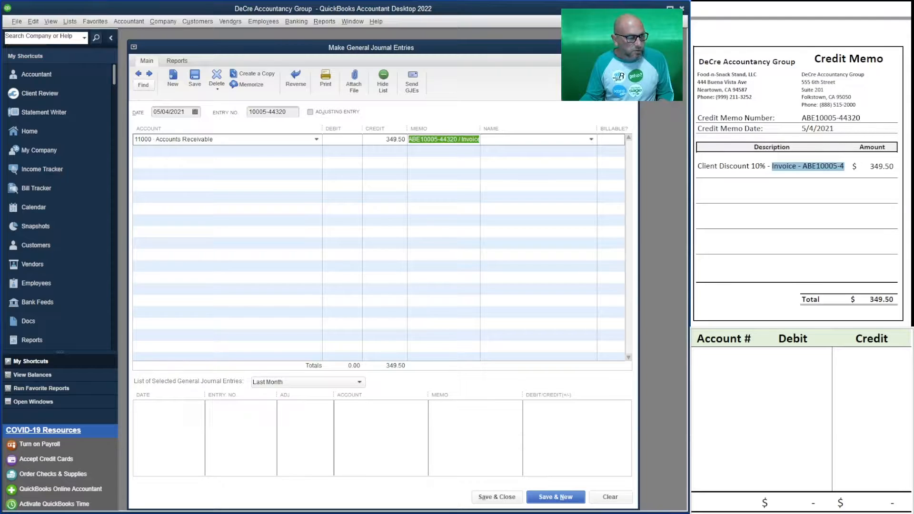
key("ctrl+c")
left_click(443, 151)
key("ctrl+v")
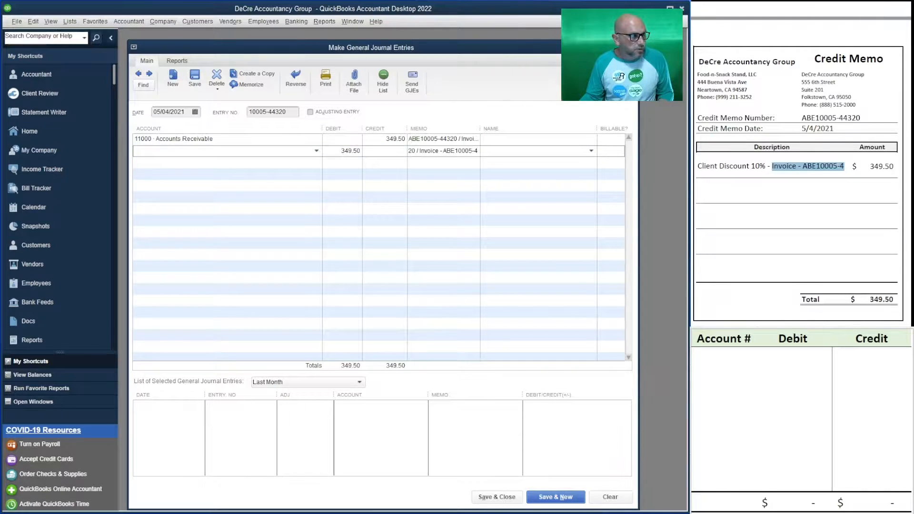
Set the second line's account to Uncategorized Accounting Income under Services Revenue Income.
left_click(215, 151)
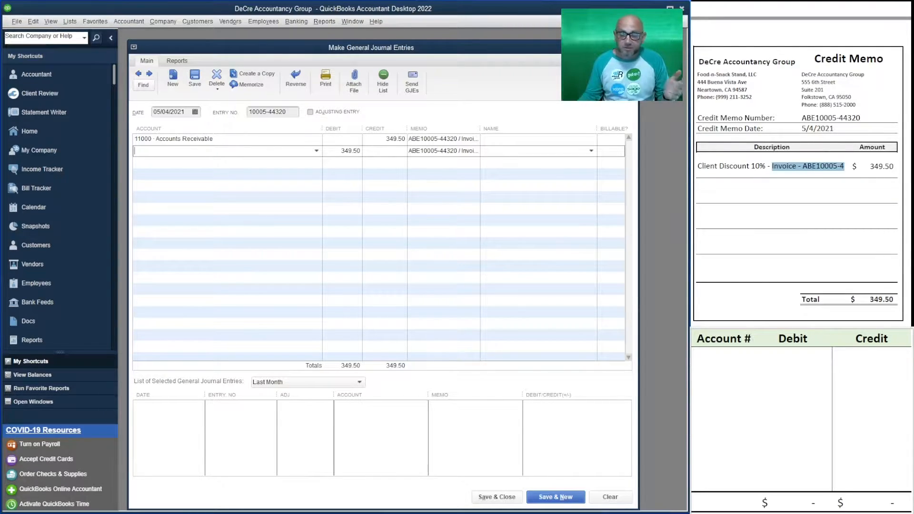
key("alt+Down")
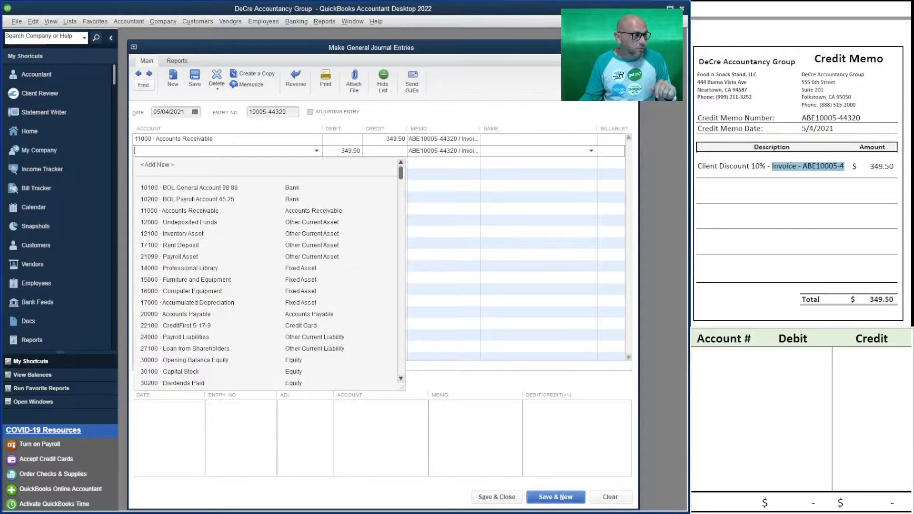
scroll(269, 274, "down", 5)
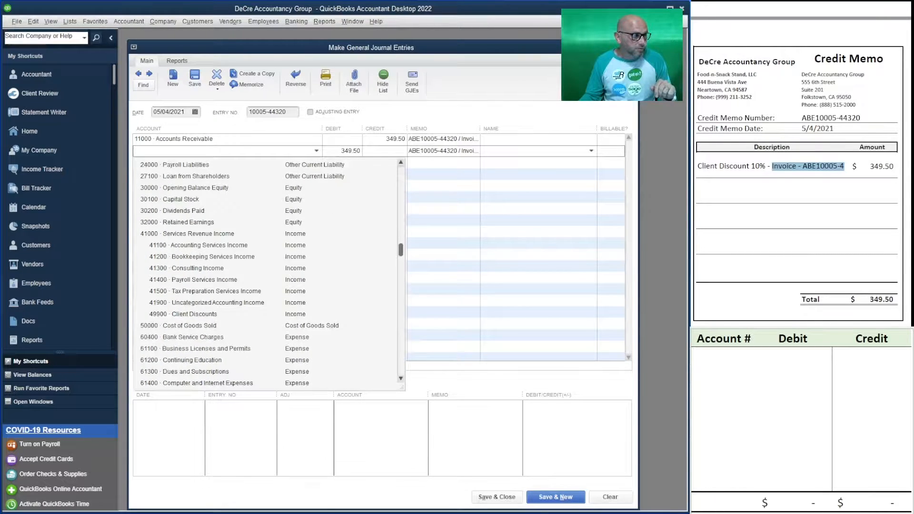
left_click(206, 303)
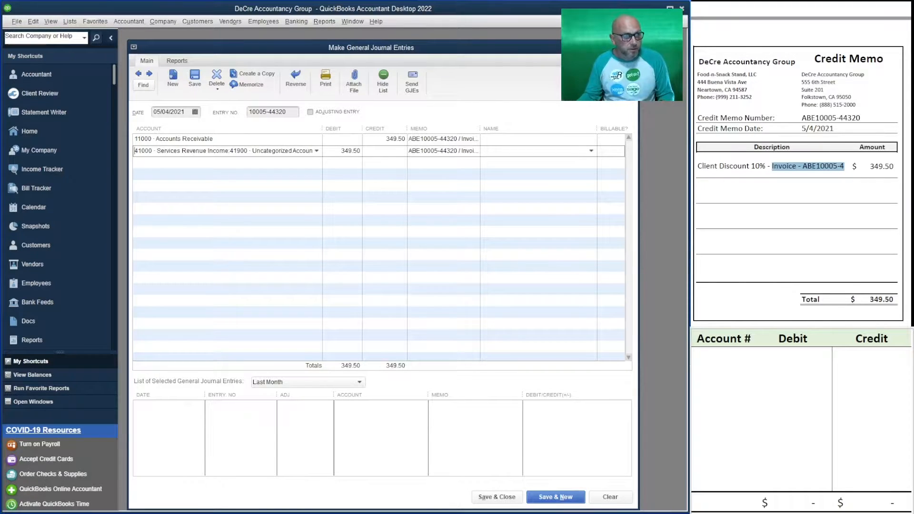
Set the name on both journal lines to Food-n-Snack Stand, LLC, and save and close the entry.
left_click(524, 139)
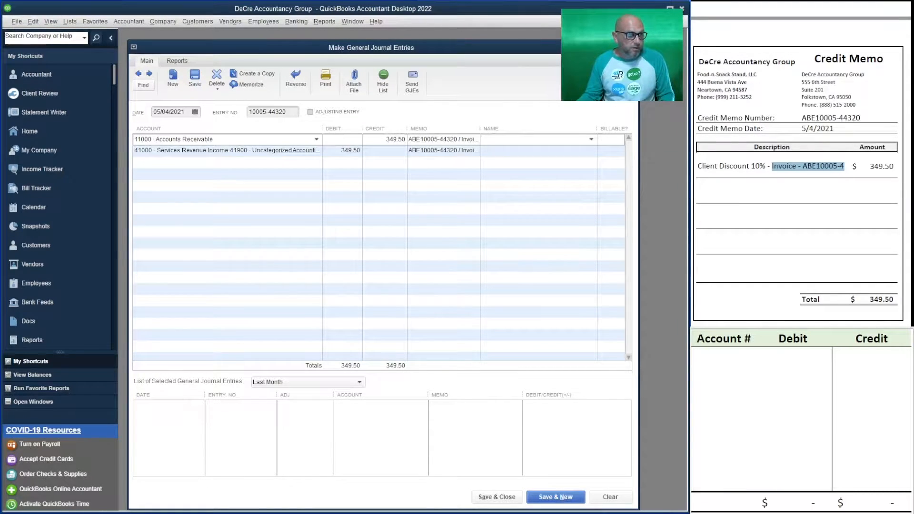
key("alt+Down")
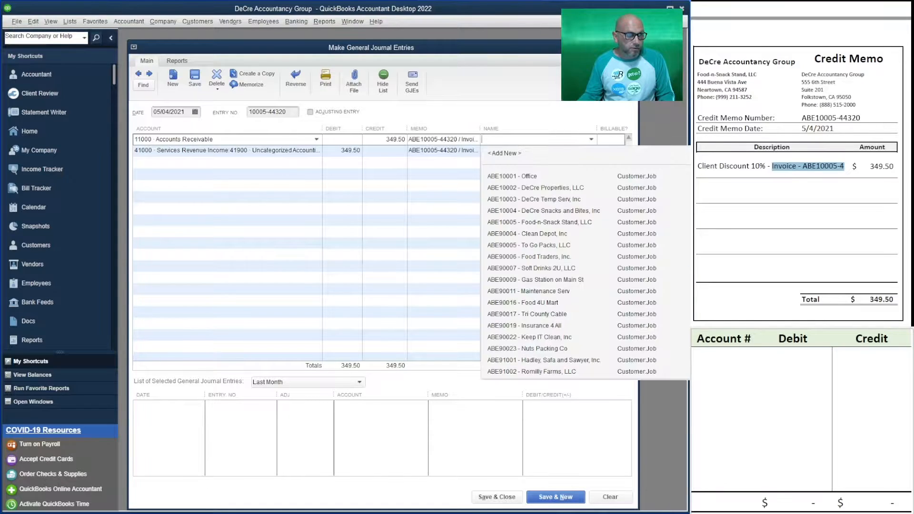
left_click(539, 222)
left_click(528, 151)
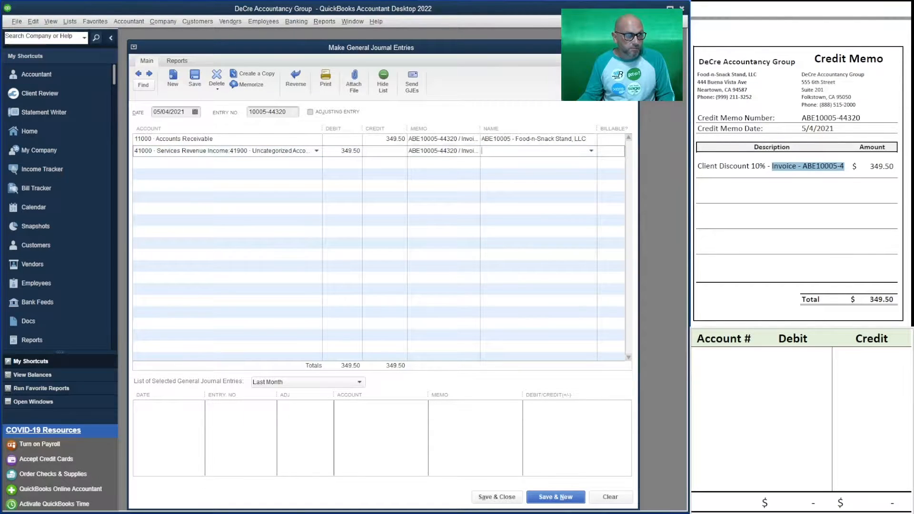
left_click(591, 151)
left_click(540, 232)
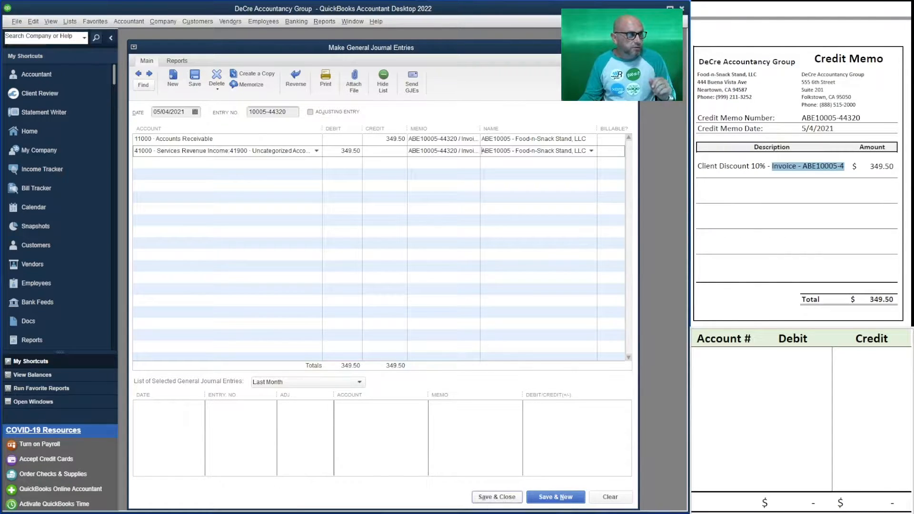
left_click(497, 497)
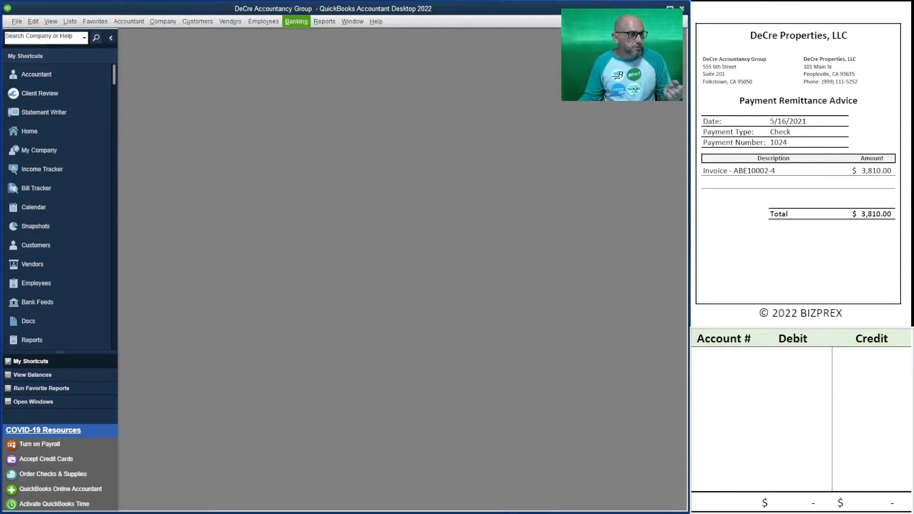
Start a received customer payment from DeCre Properties, LLC with a payment amount of 3,810.00.
left_click(297, 21)
mouse_move(231, 21)
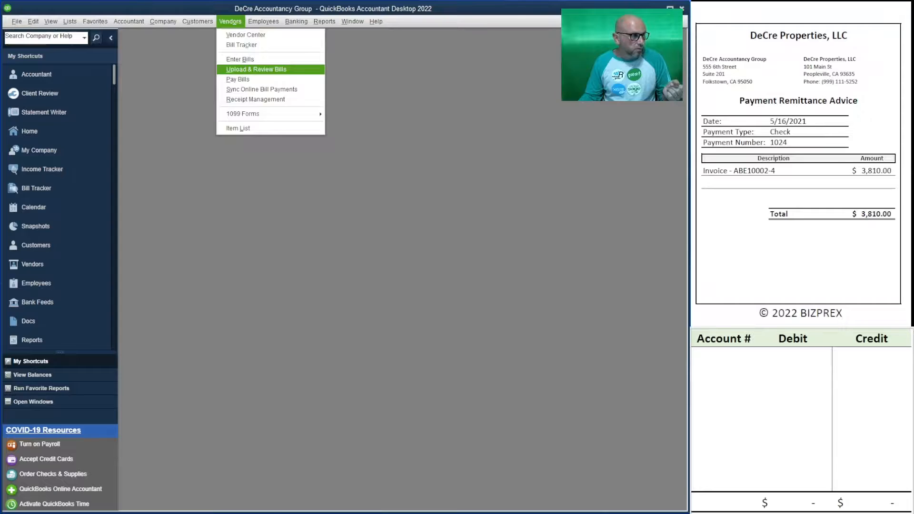
mouse_move(296, 21)
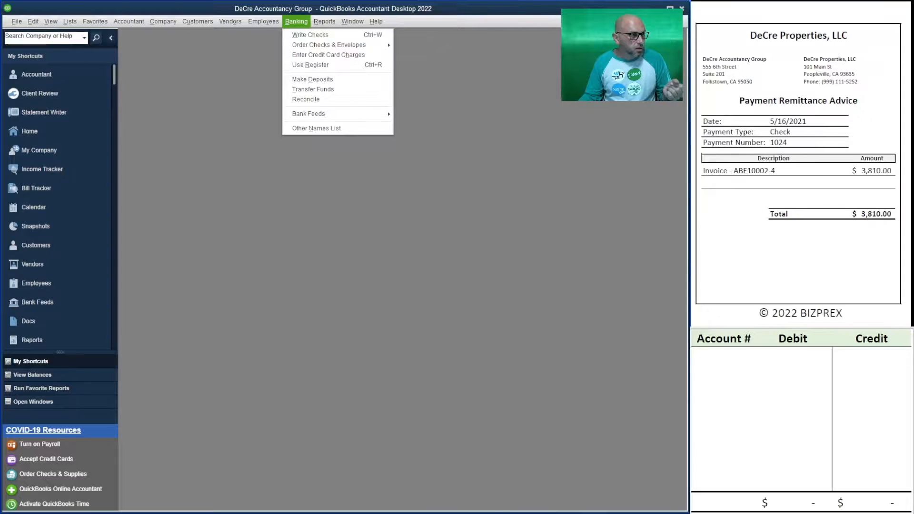
mouse_move(197, 22)
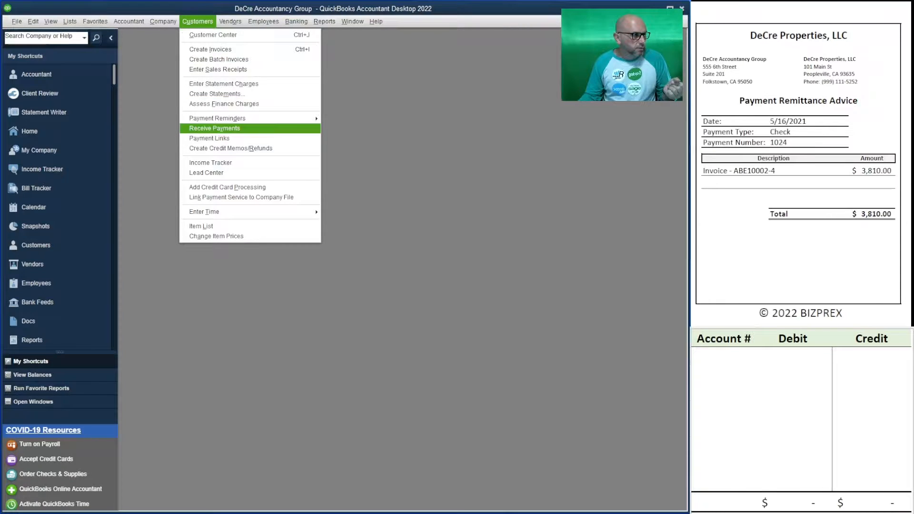
left_click(214, 128)
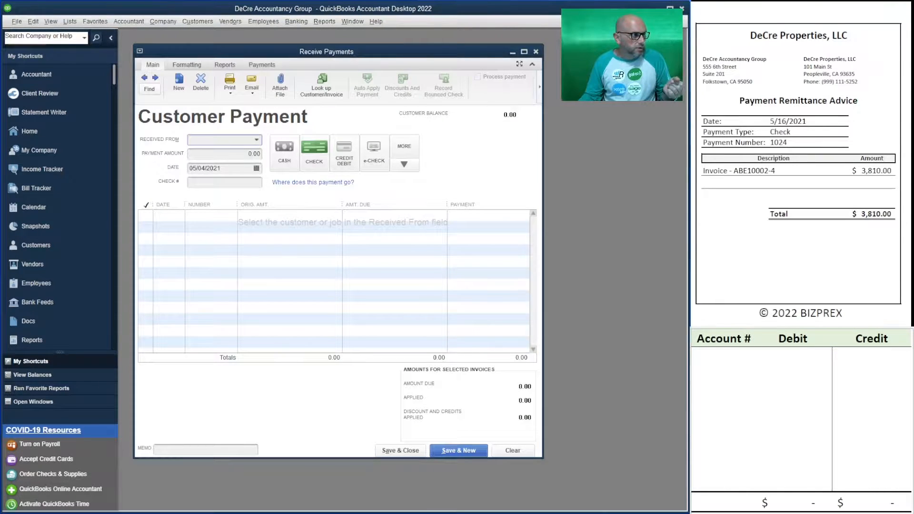
left_click(256, 140)
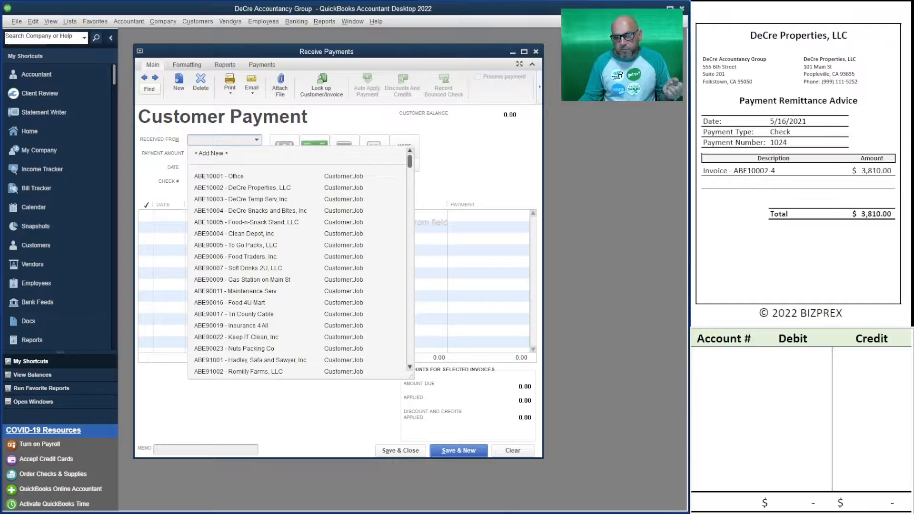
left_click(242, 187)
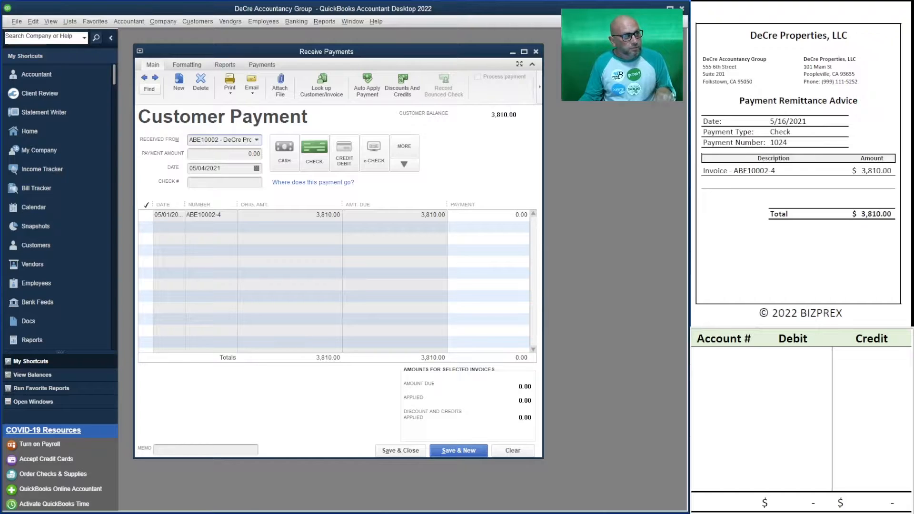
key("Tab")
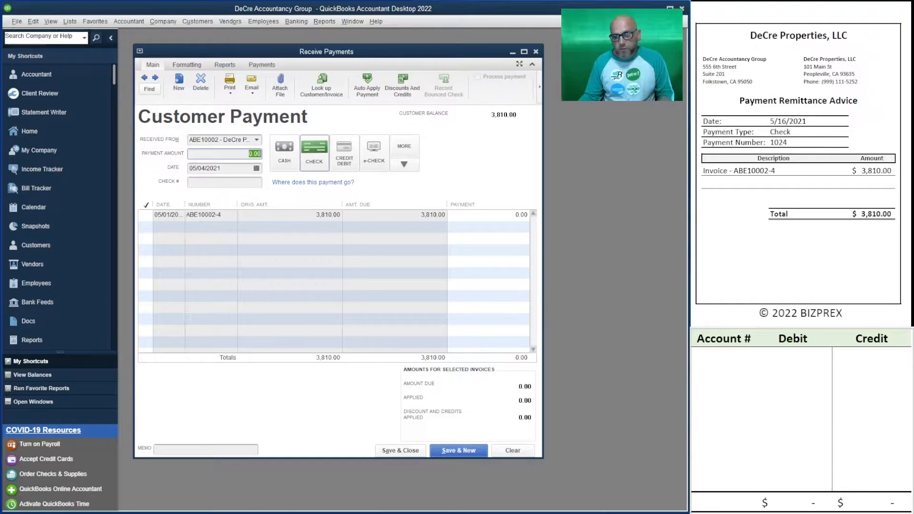
type("3810")
key("Tab")
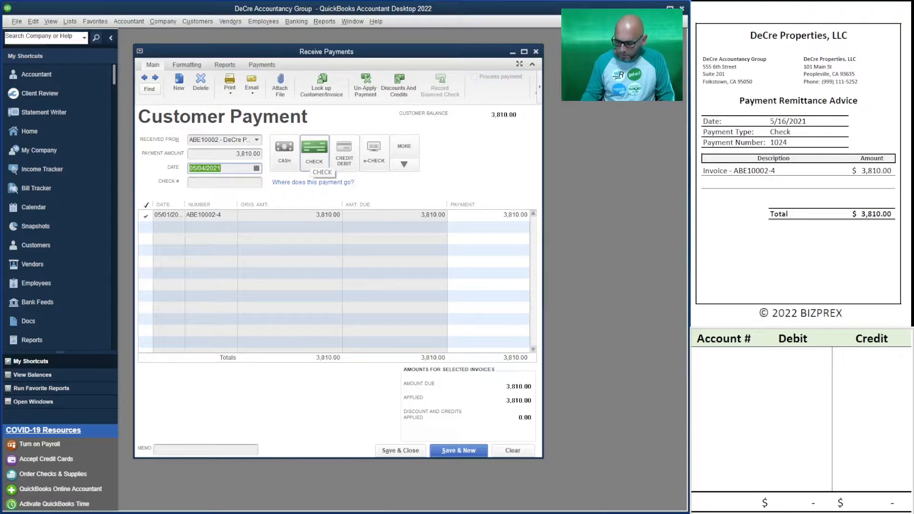
Set the customer payment's date to 5/16/2021.
type("5/16/")
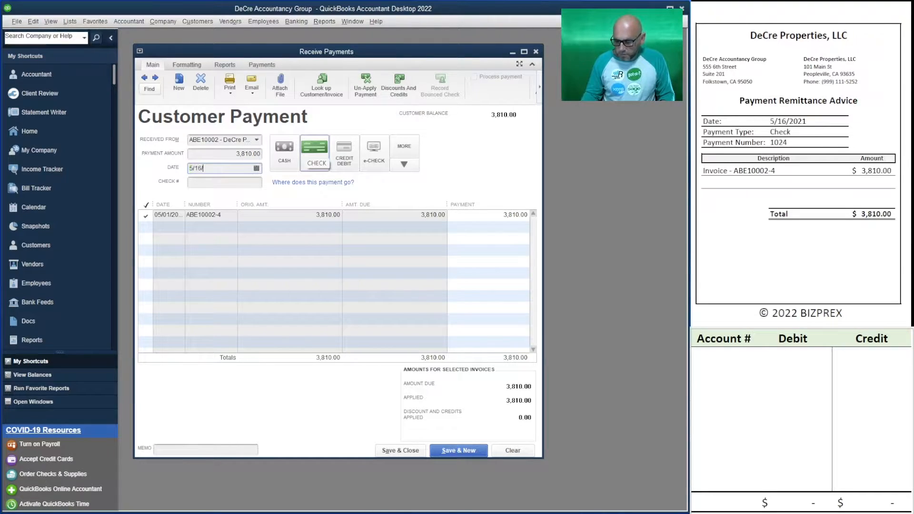
type("2021")
key("Tab")
key("Tab")
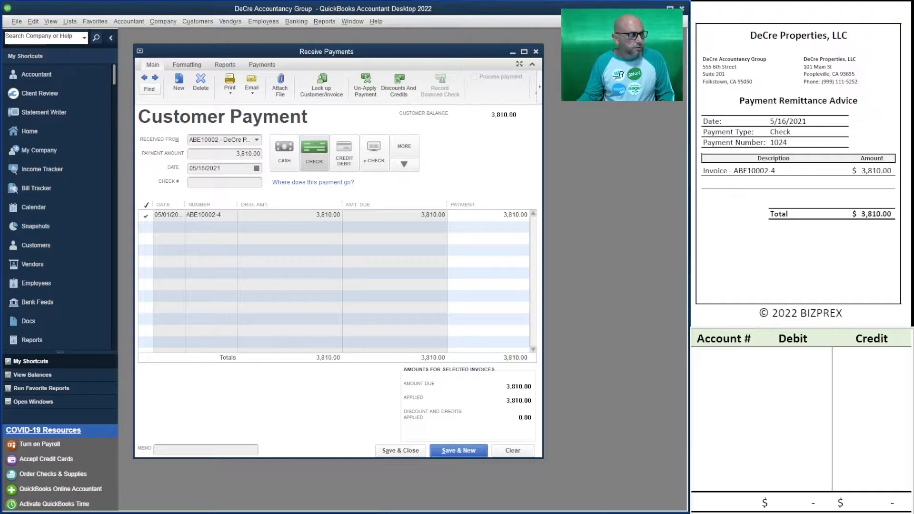
Copy the payment number 1024 from the remittance advice into the customer payment's check number.
left_click_drag(704, 122, 790, 132)
left_click(781, 134)
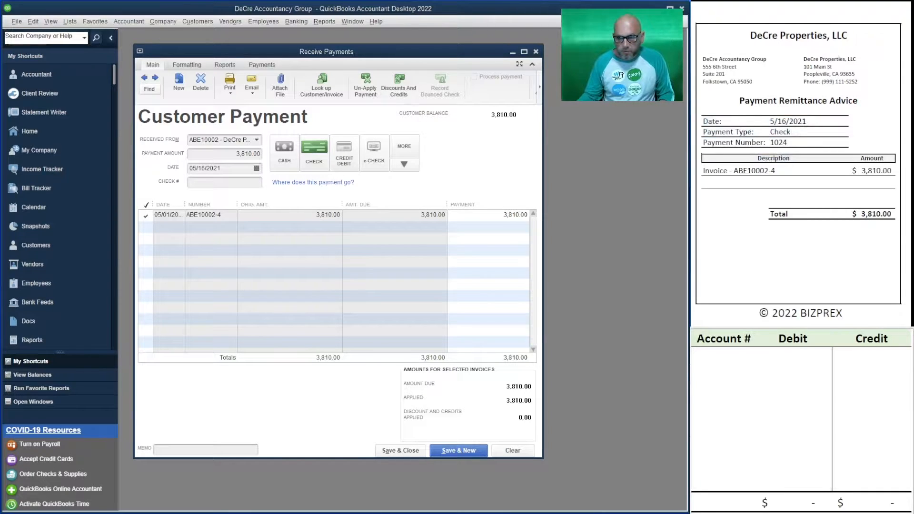
double_click(781, 133)
left_click(784, 134)
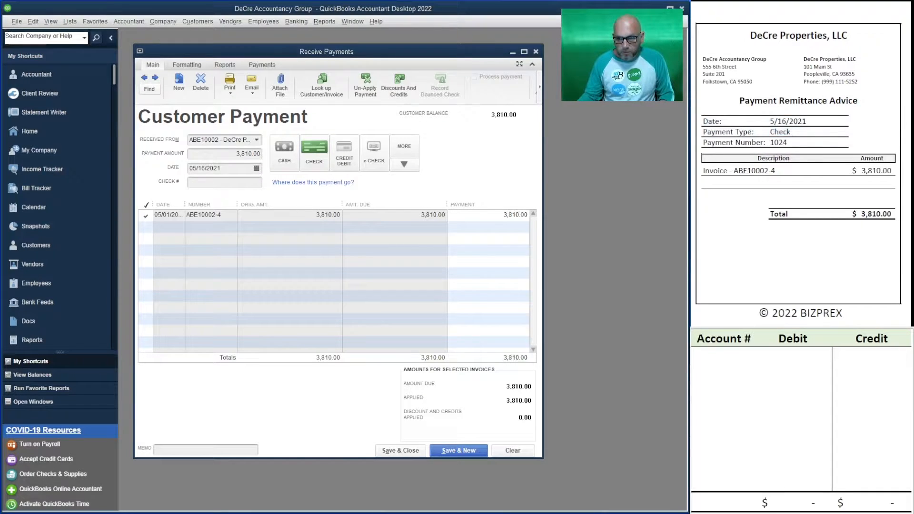
double_click(779, 142)
key("alt+Tab")
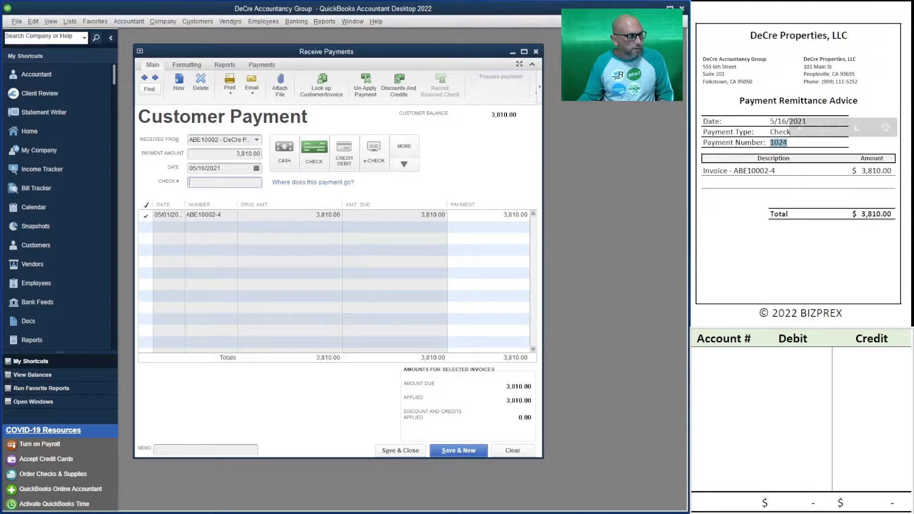
key("ctrl+v")
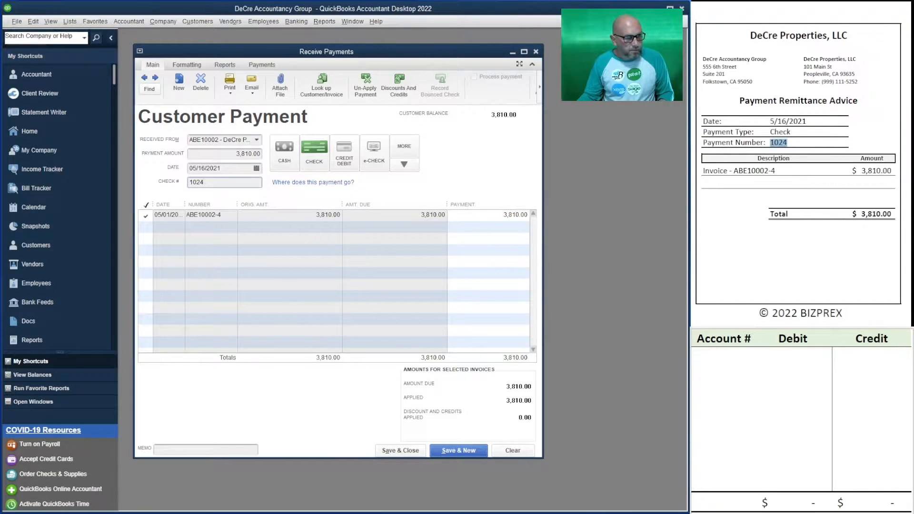
Enter account 11000 with a 3,810.00 credit in the first row of the debit and credit worksheet.
left_click(794, 410)
left_click(724, 356)
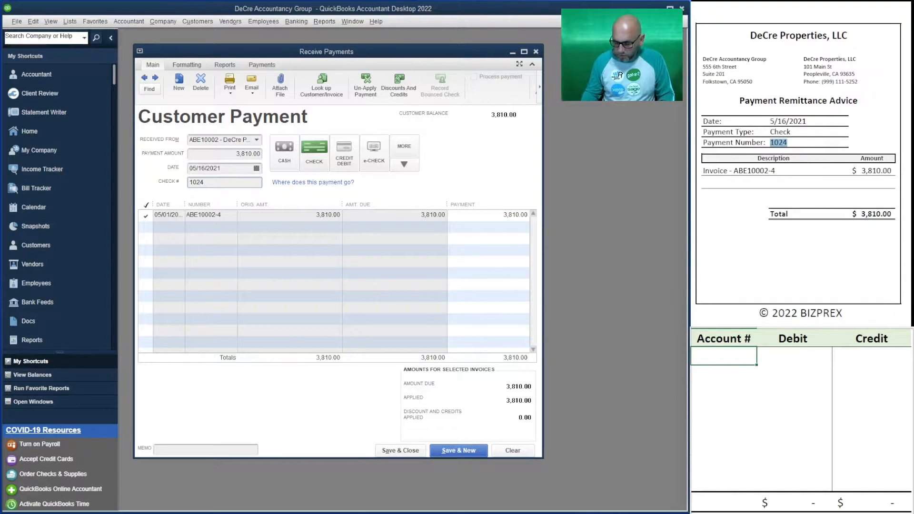
type("11000")
key("Tab")
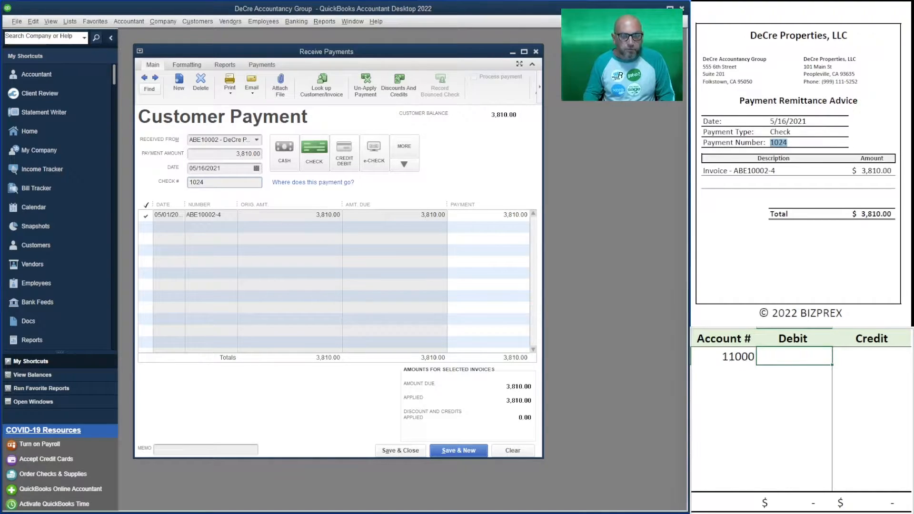
key("Tab")
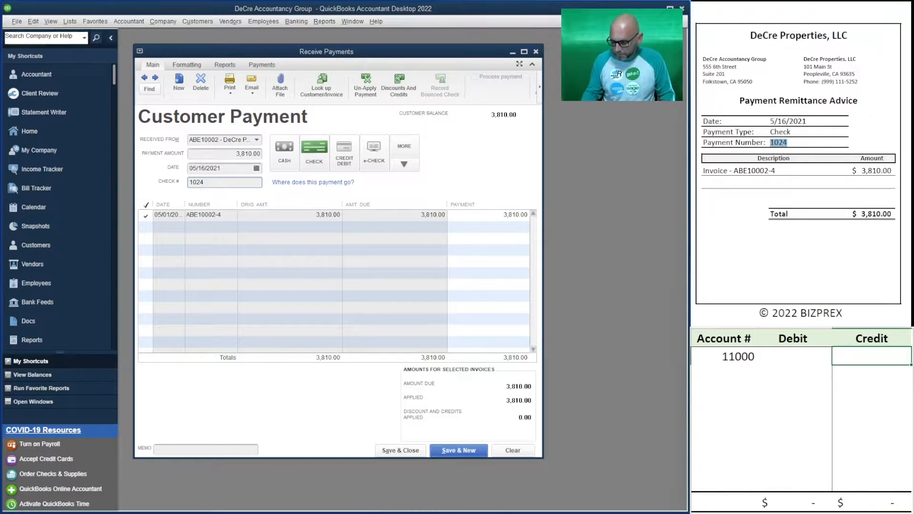
type("3810")
key("ctrl+Return")
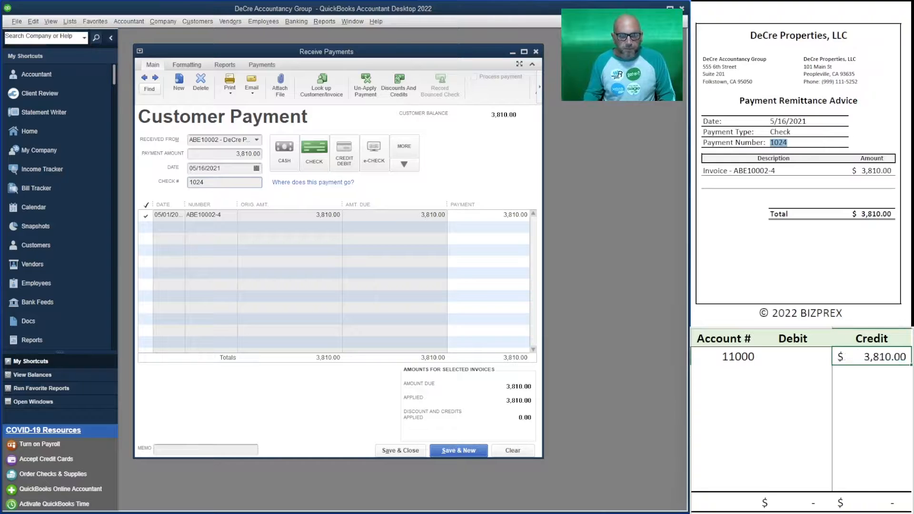
Enter account 12000 with a 3,810.00 debit in the second row of the debit and credit worksheet.
key("Down")
key("Left")
key("Left")
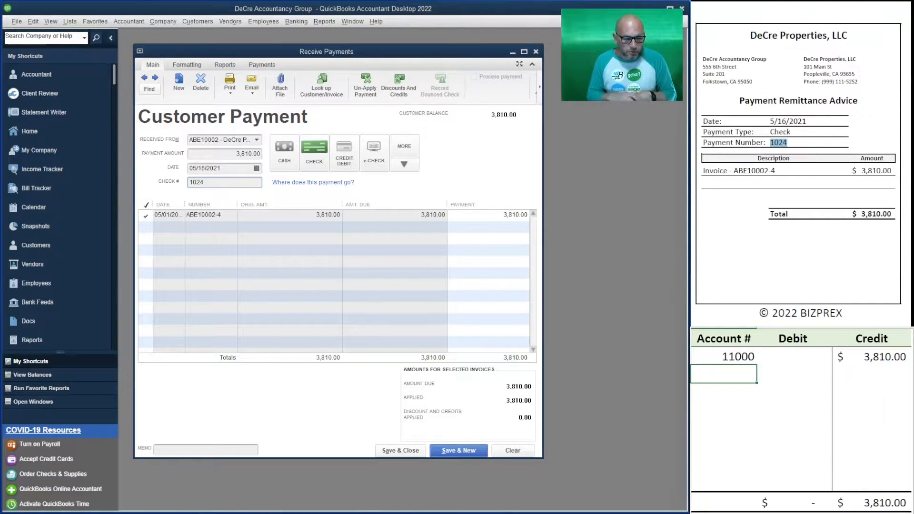
type("120")
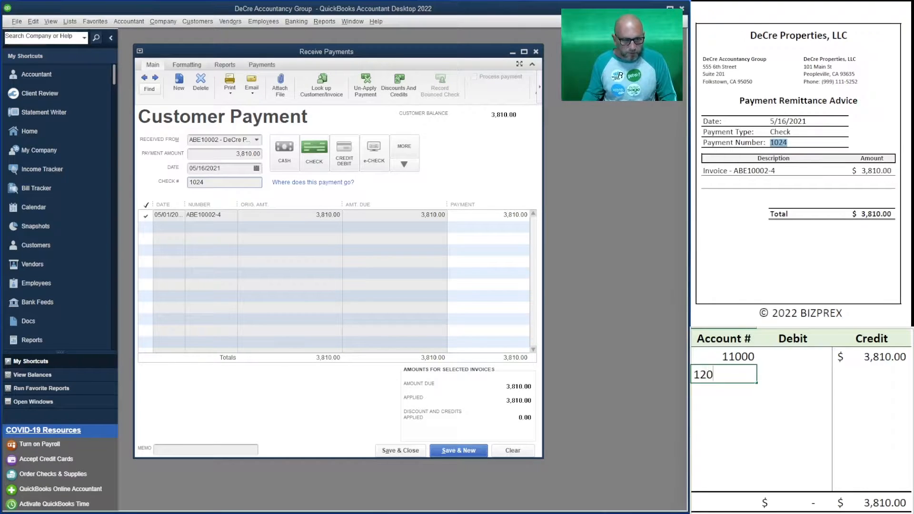
type("00")
key("Tab")
type("3,81")
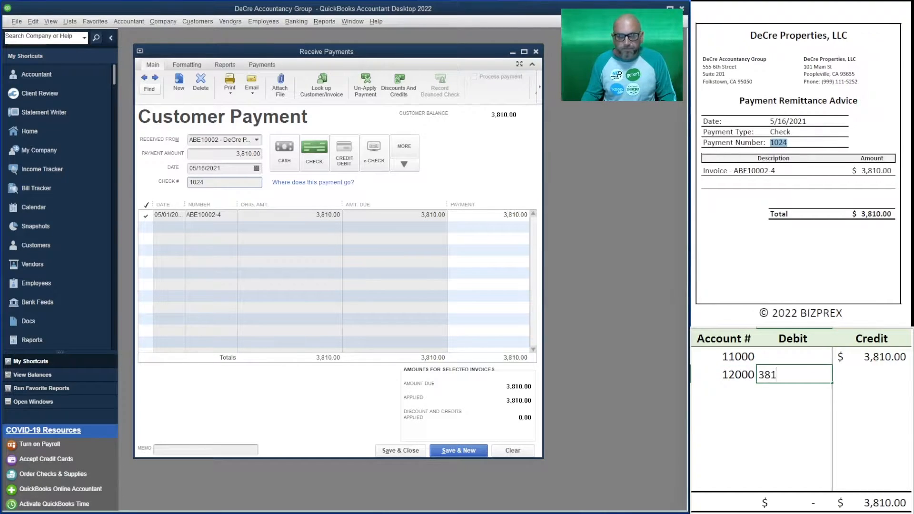
type("0")
key("Return")
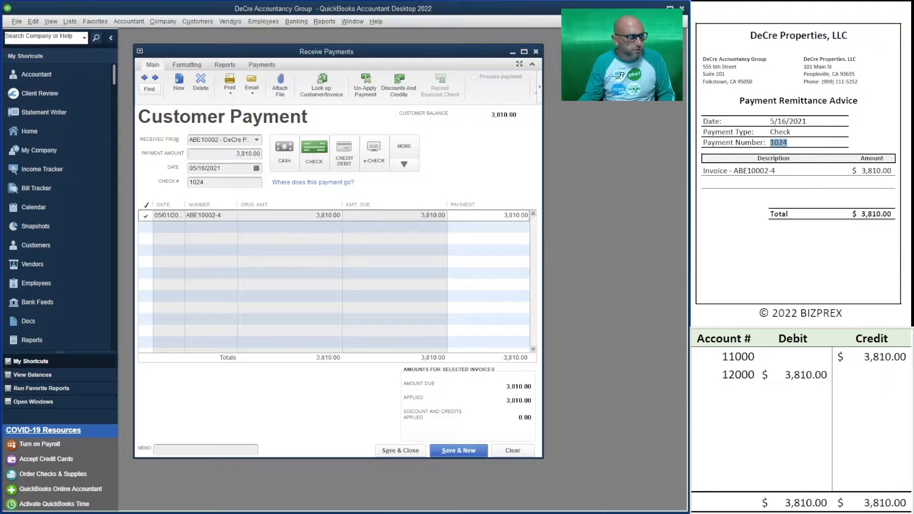
Check the payment amount against the amount applied to the invoice, and save the DeCre Properties payment, continuing with a new one.
left_click_drag(233, 154, 278, 155)
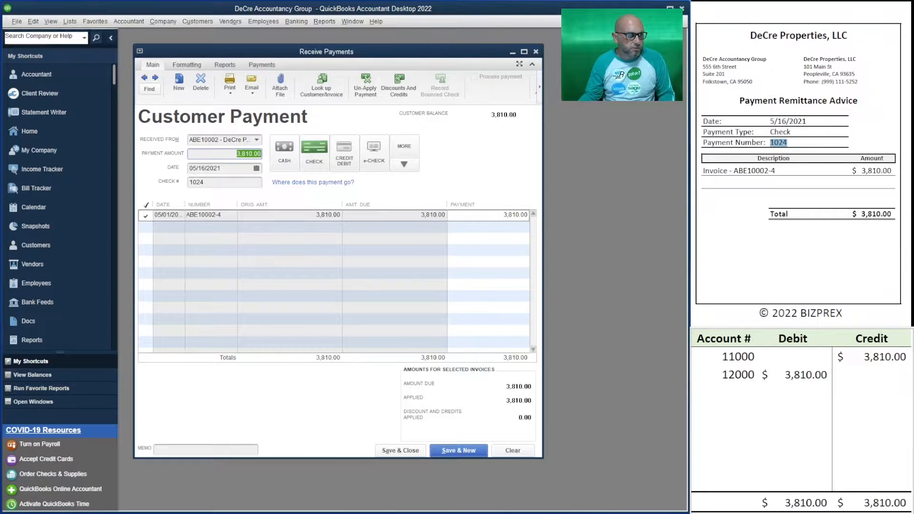
left_click(504, 215)
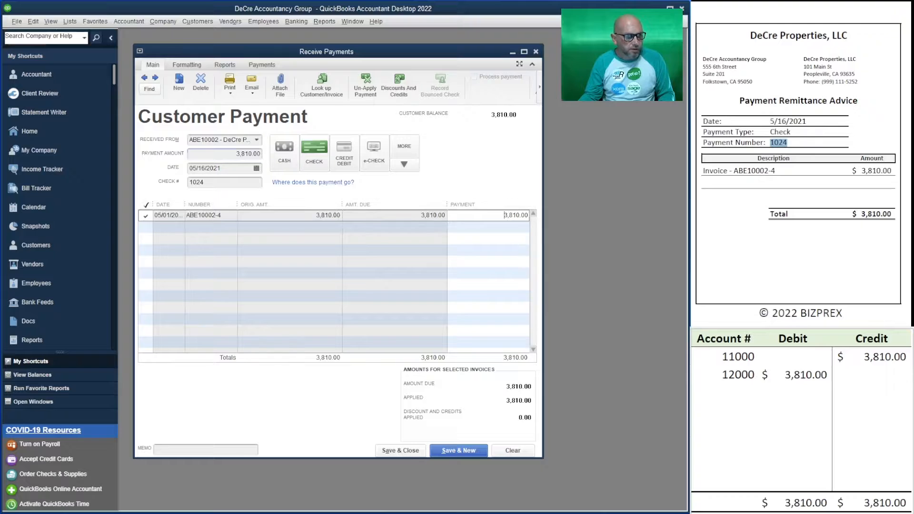
left_click_drag(505, 216, 529, 215)
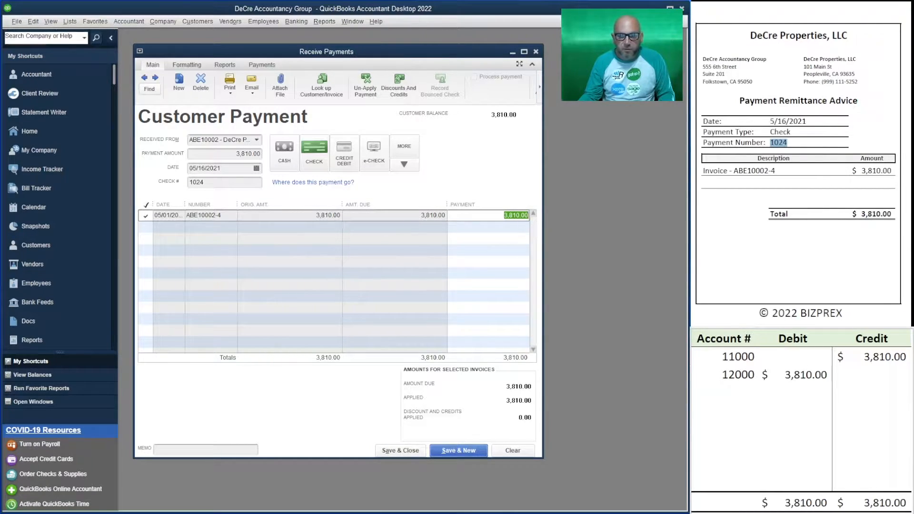
key("Return")
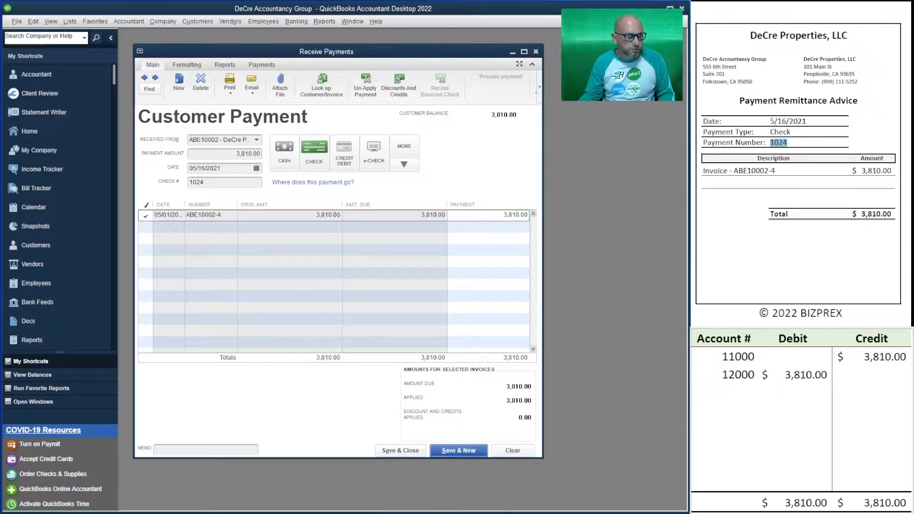
scroll(799, 167, "down", 3)
scroll(799, 181, "down", 3)
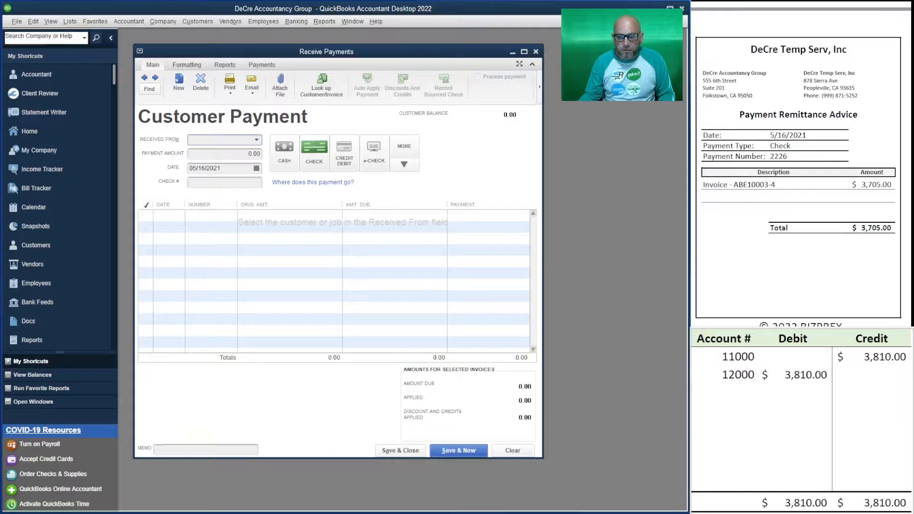
Check DeCre Temp Serv, Inc and DeCre Snacks and Bites, Inc for unpaid invoices by selecting each as the payer.
key("alt+Down")
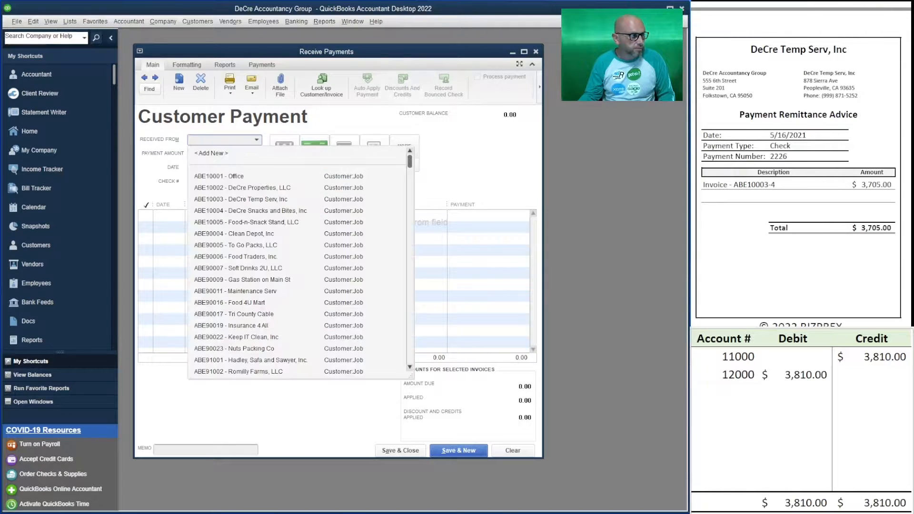
left_click(241, 200)
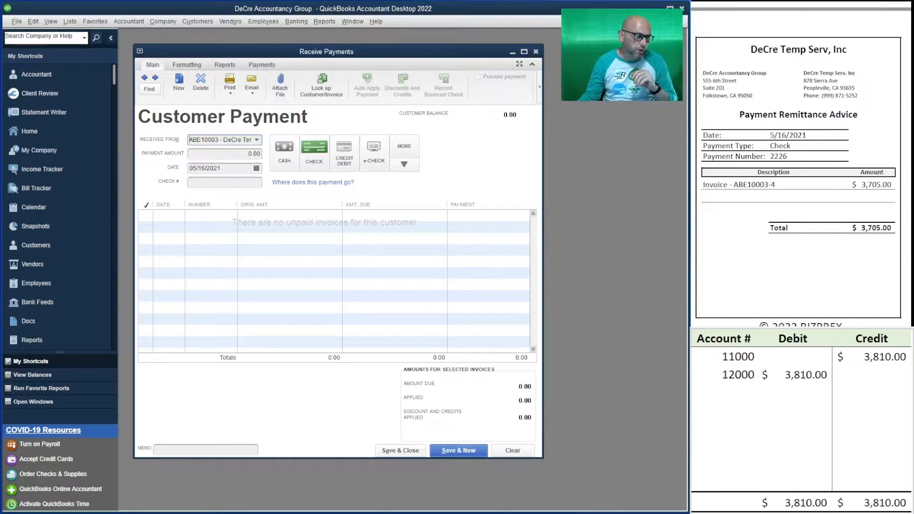
left_click(257, 140)
left_click(251, 211)
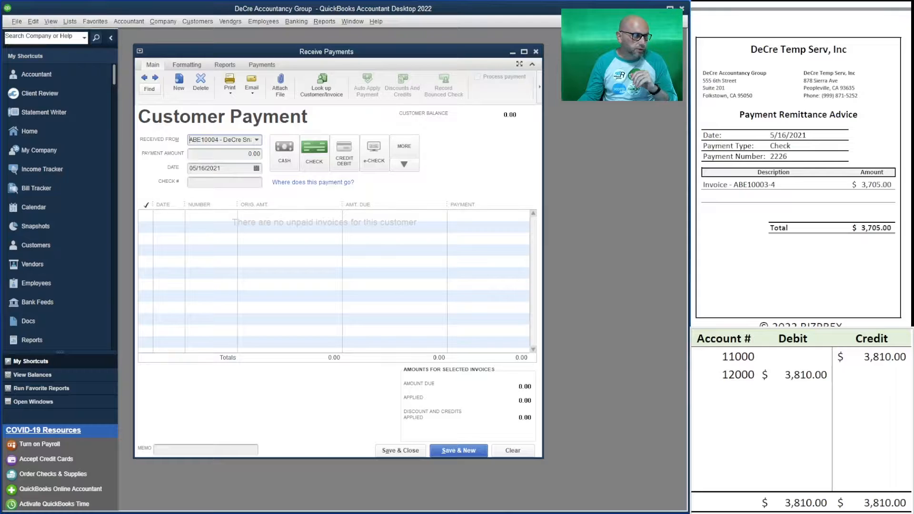
Check Food-n-Snack Stand for unpaid invoices by selecting it as the payer.
left_click(257, 140)
left_click(246, 223)
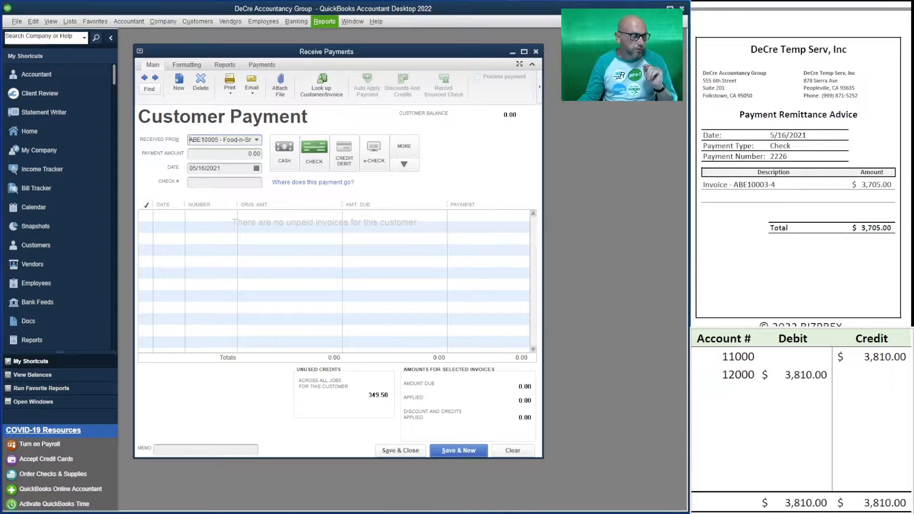
Run the standard Balance Sheet report as of 05/04/2021.
left_click(324, 22)
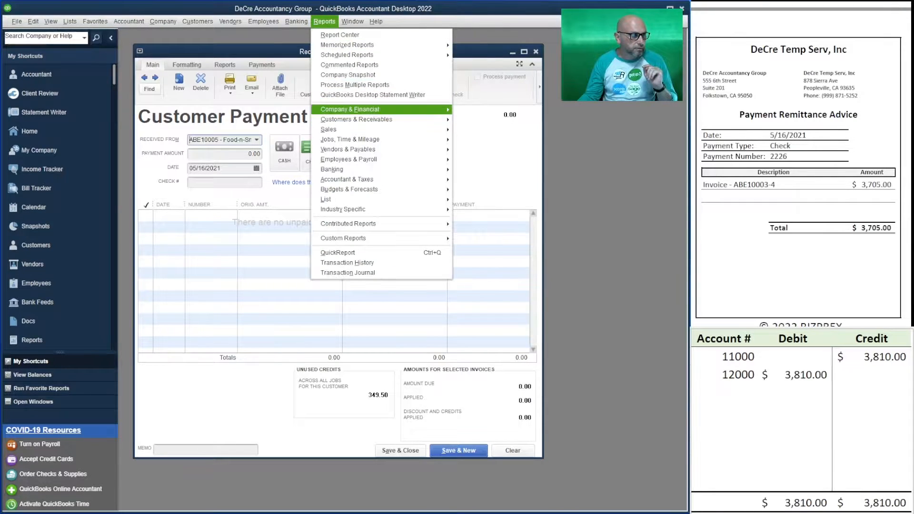
mouse_move(350, 109)
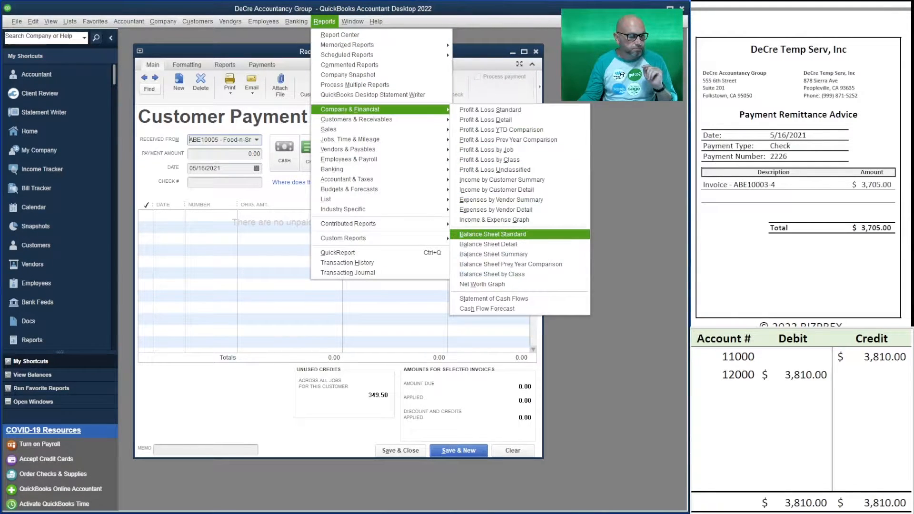
left_click(493, 234)
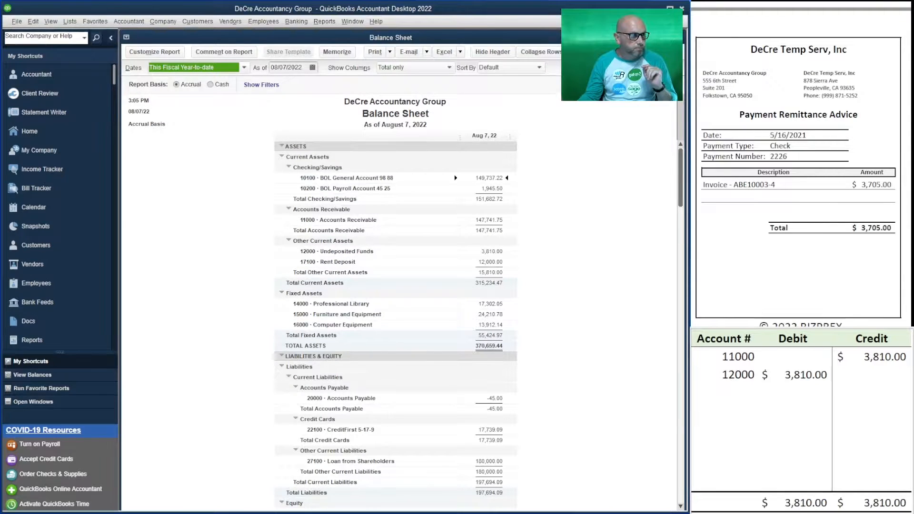
key("Tab")
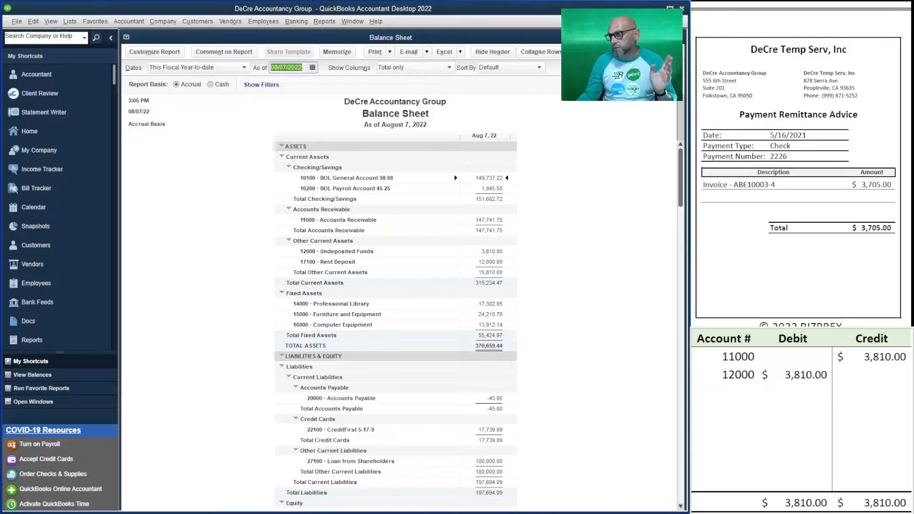
type("0")
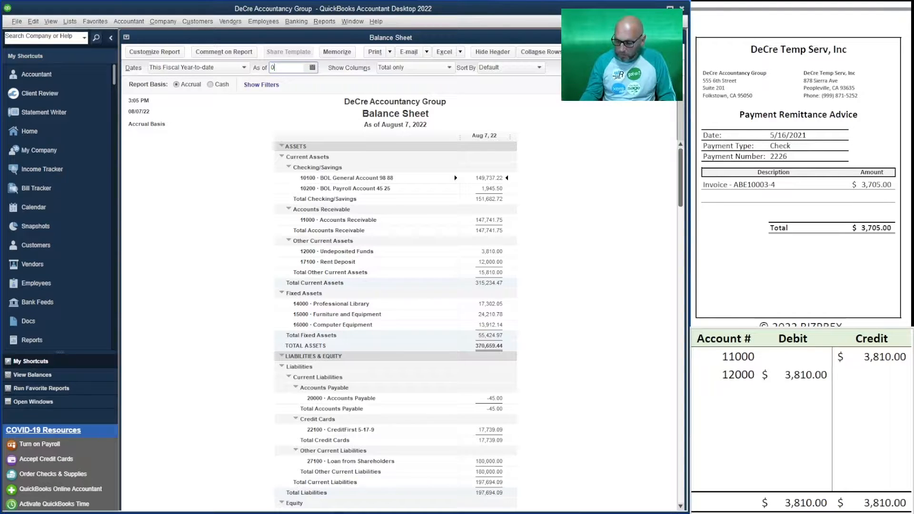
type("5")
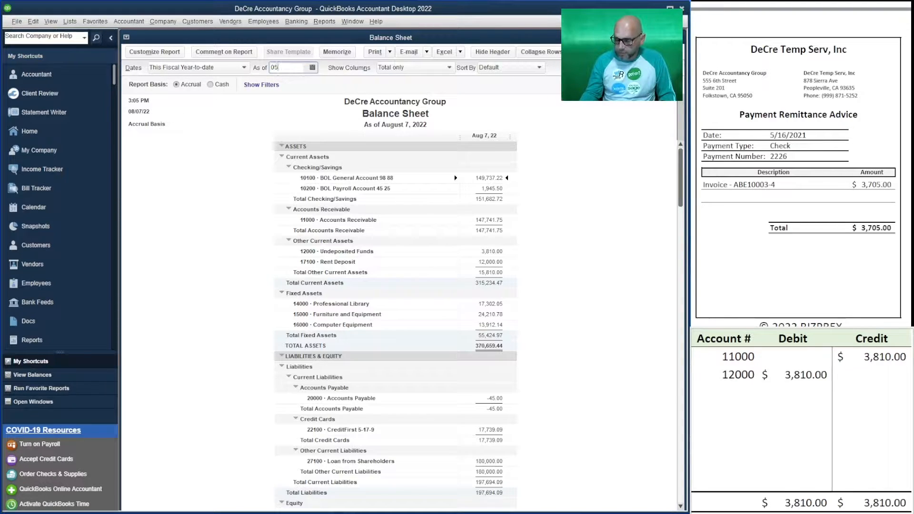
type("/4/2021")
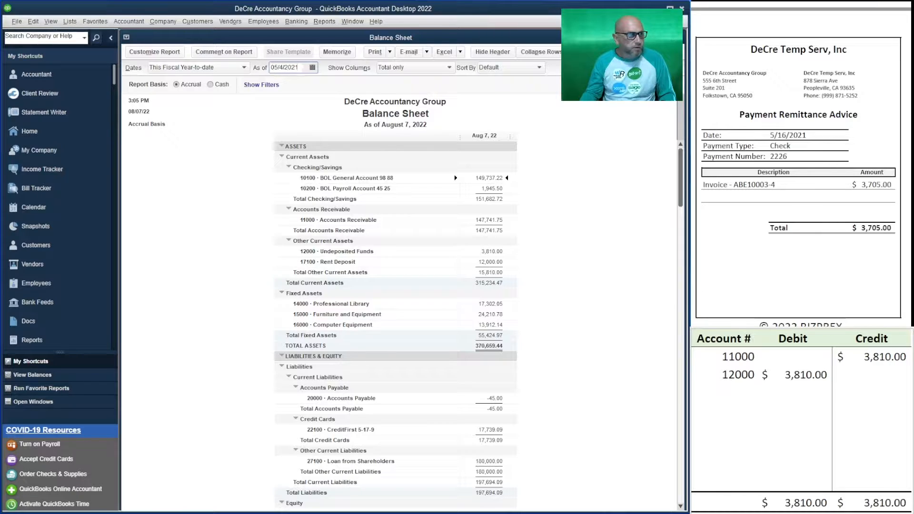
key("Tab")
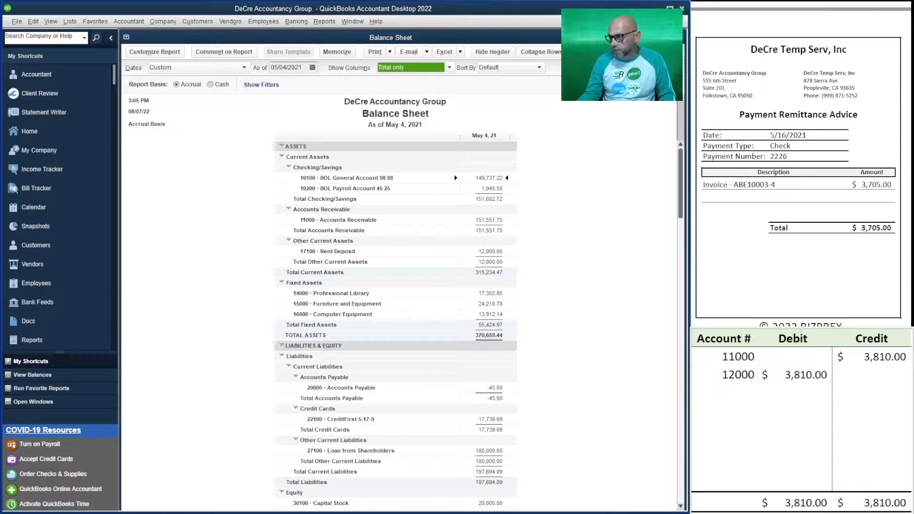
Compare the 11000 Accounts Receivable balance on cash and accrual basis, leaving the Balance Sheet on cash basis.
left_click(489, 220)
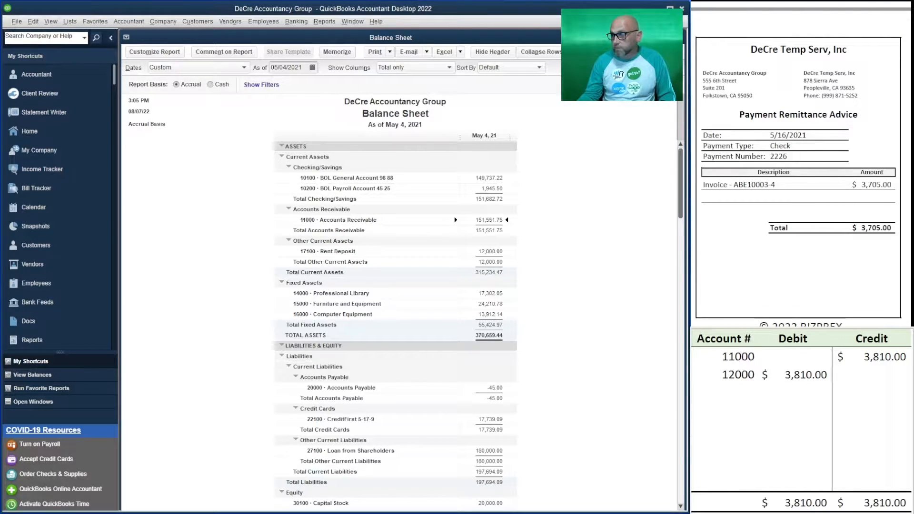
left_click(211, 85)
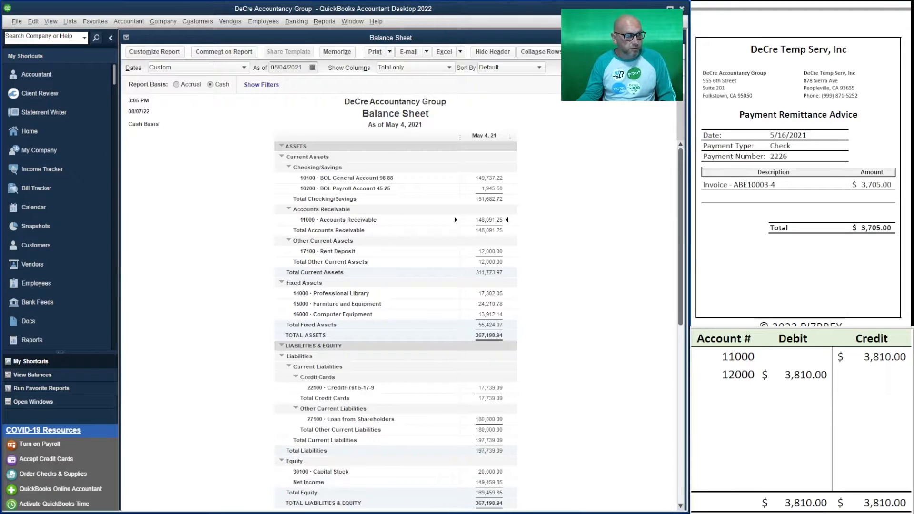
left_click(177, 85)
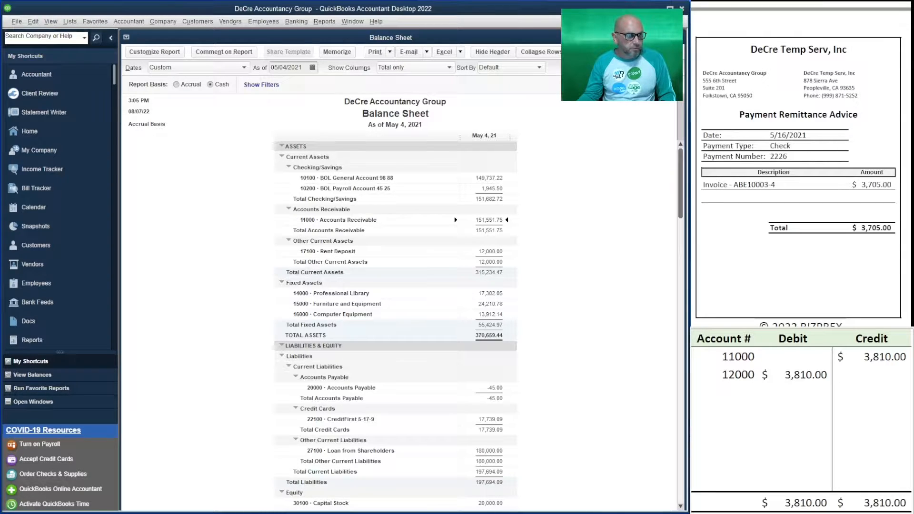
left_click(210, 85)
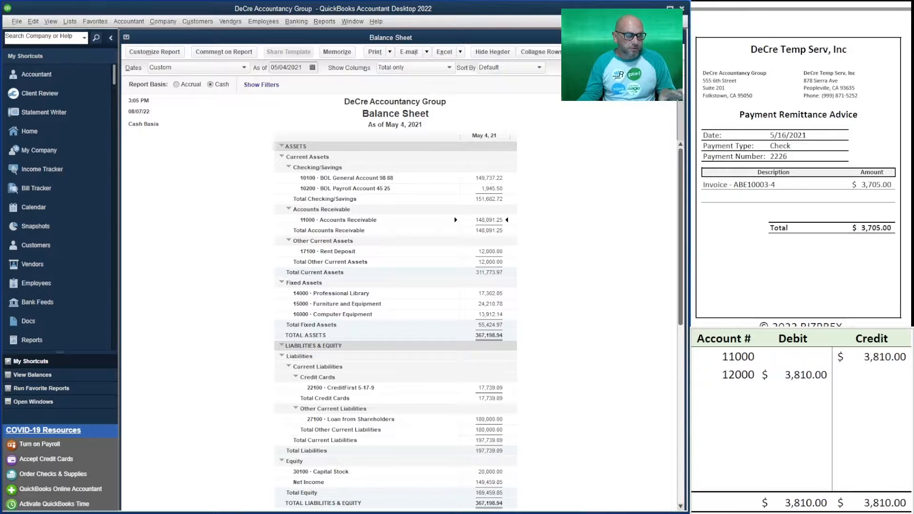
Open the transactions behind 11000 Accounts Receivable and set the report's start date to 05/01/2021.
double_click(489, 220)
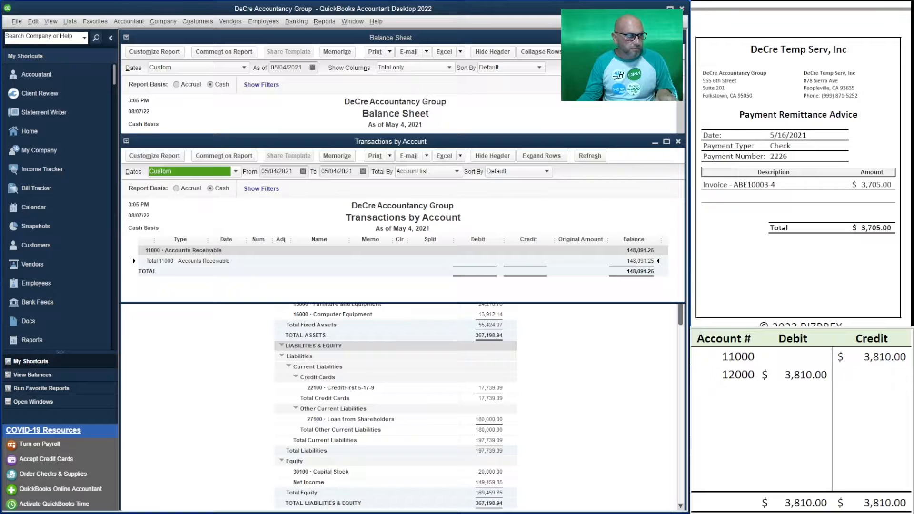
key("Tab")
type("05")
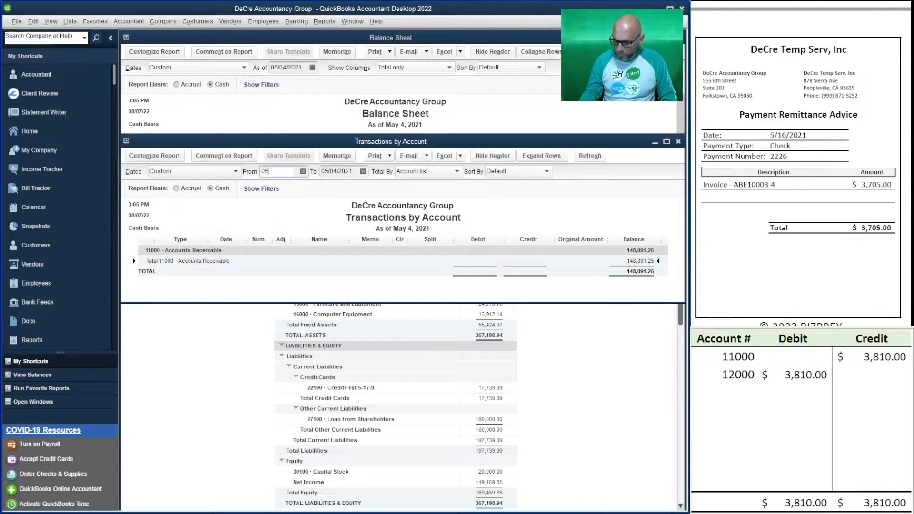
type("/01/2021")
key("Tab")
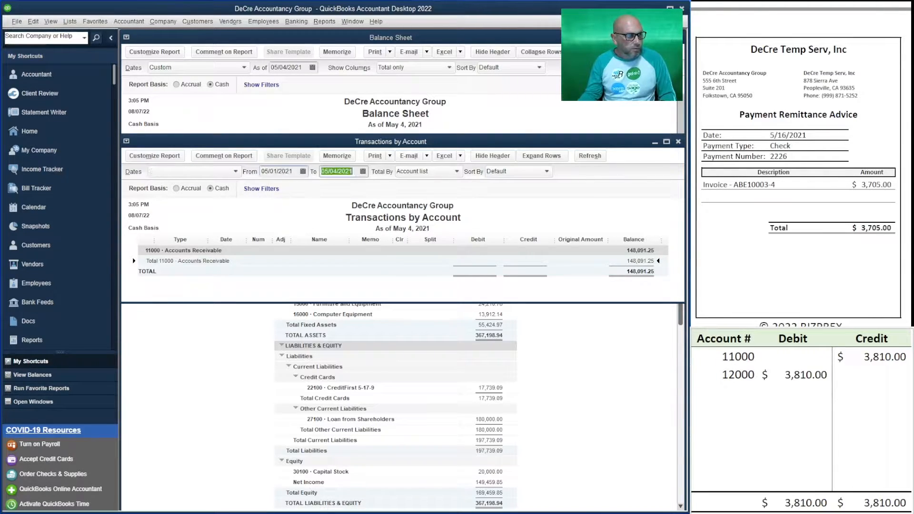
key("Tab")
key("Tab")
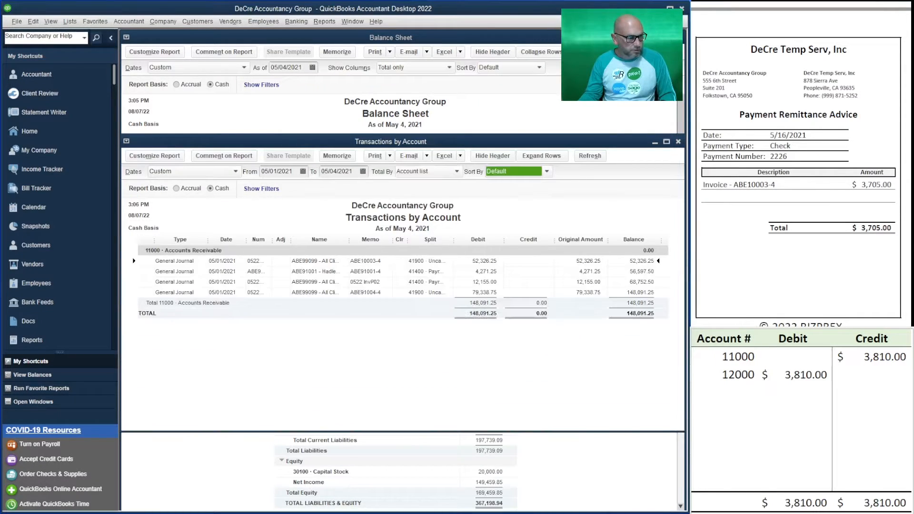
Widen the report's Num column, minimize the Balance Sheet, and resize and reposition the Transactions by Account window over the payment form.
left_click_drag(272, 240, 317, 240)
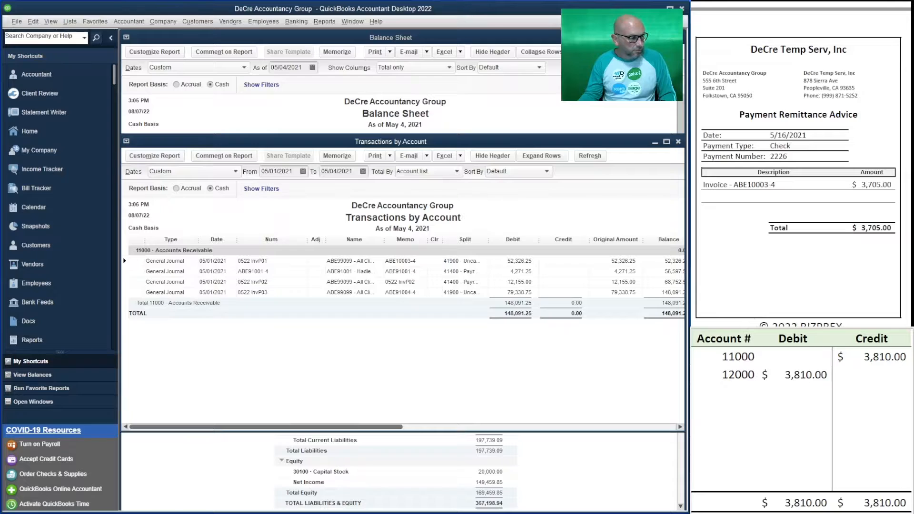
left_click_drag(457, 141, 387, 114)
key("Escape")
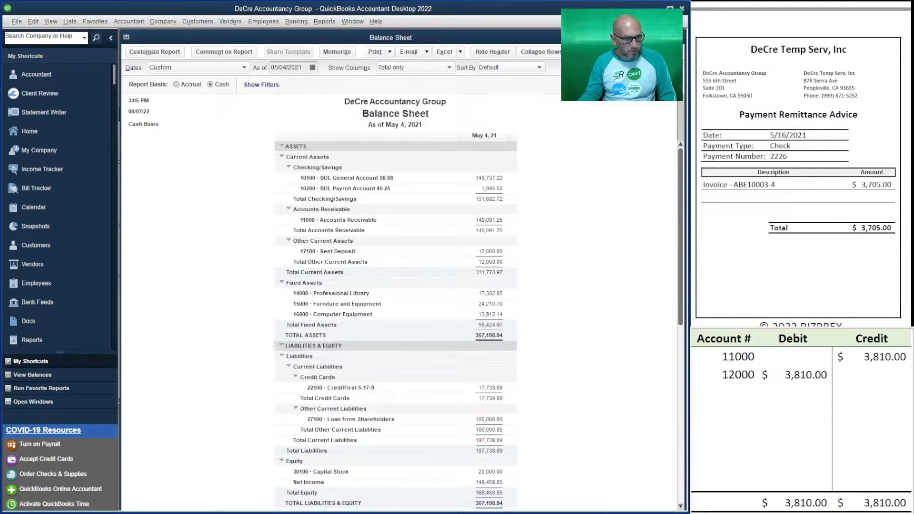
left_click(656, 37)
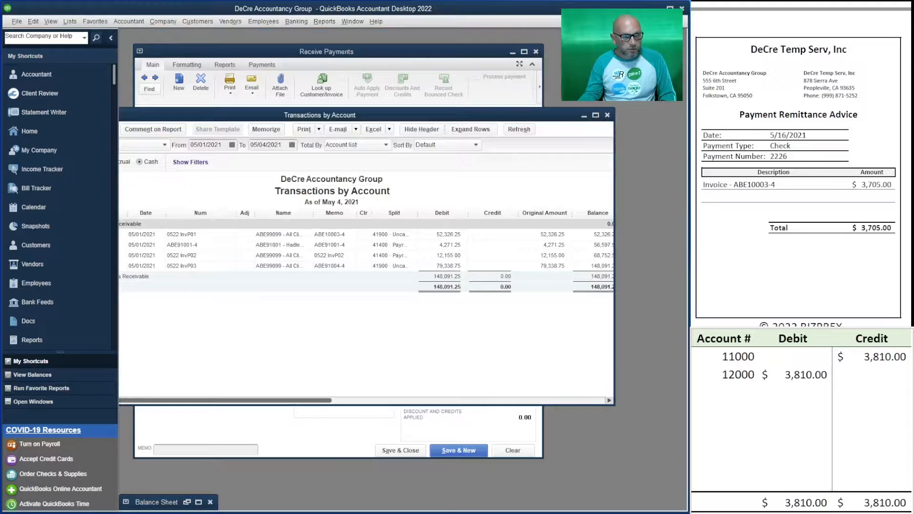
left_click_drag(614, 214, 658, 214)
mouse_move(514, 115)
left_mouse_down()
mouse_move(537, 113)
mouse_move(524, 98)
mouse_move(534, 117)
mouse_move(526, 104)
left_mouse_up()
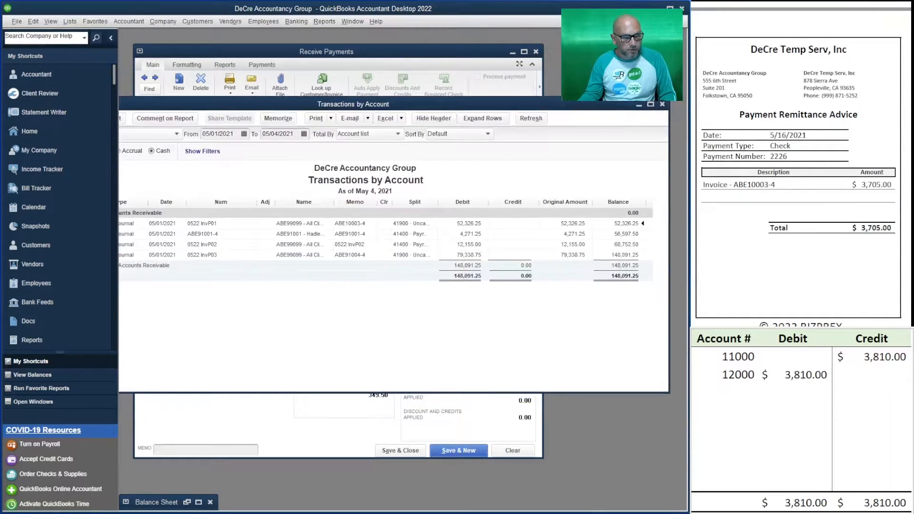
left_click_drag(669, 214, 555, 214)
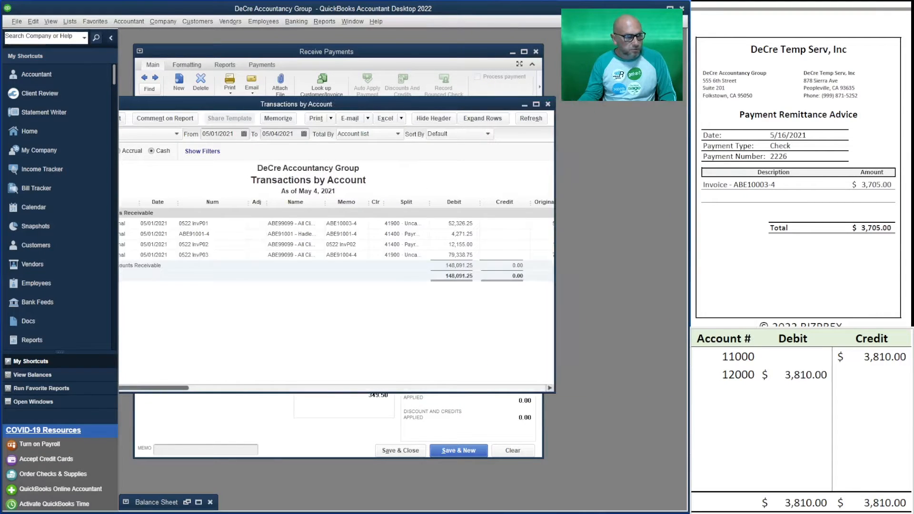
left_click_drag(457, 104, 546, 78)
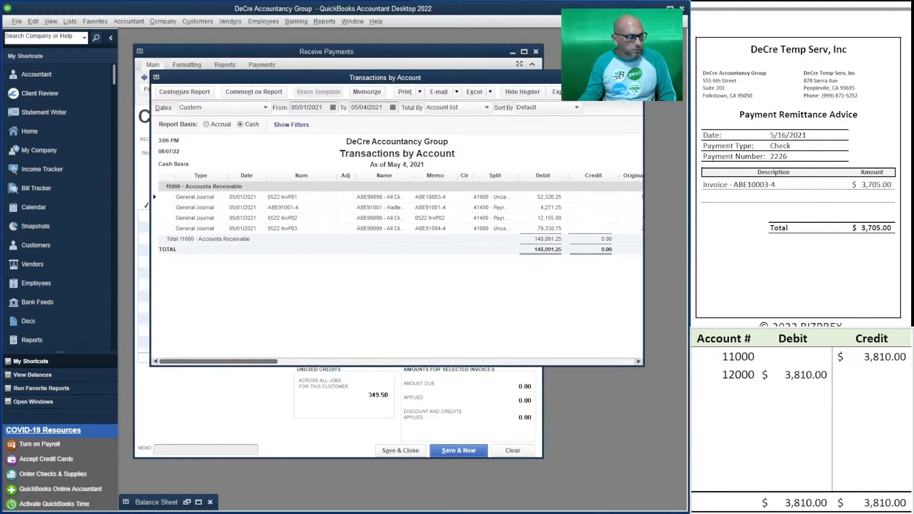
Narrow the Num and Adj columns, place the Memo column before Name, and widen the Name column.
mouse_move(337, 175)
left_mouse_down()
mouse_move(307, 175)
mouse_move(322, 175)
left_mouse_up()
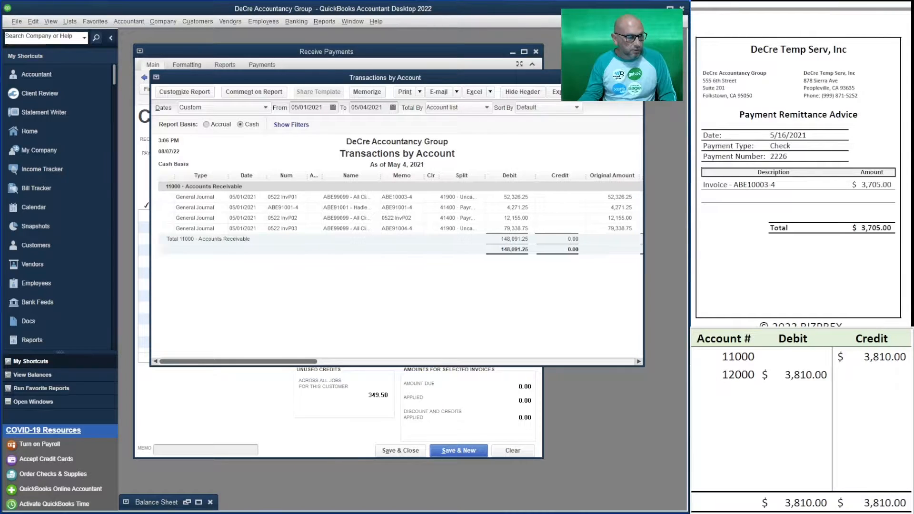
left_click_drag(402, 175, 333, 175)
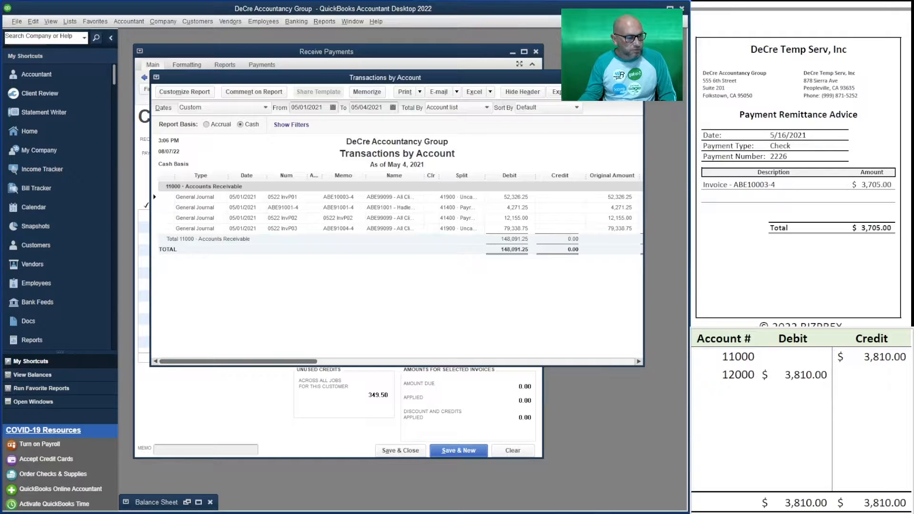
left_click_drag(424, 176, 450, 175)
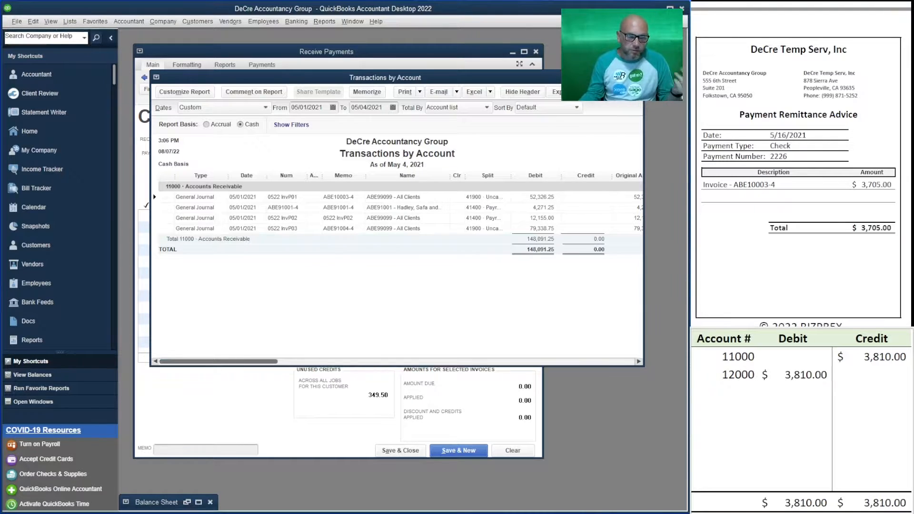
Review the memos, amounts and balances of the Accounts Receivable journal entries, and minimize the report.
left_click_drag(219, 361, 576, 362)
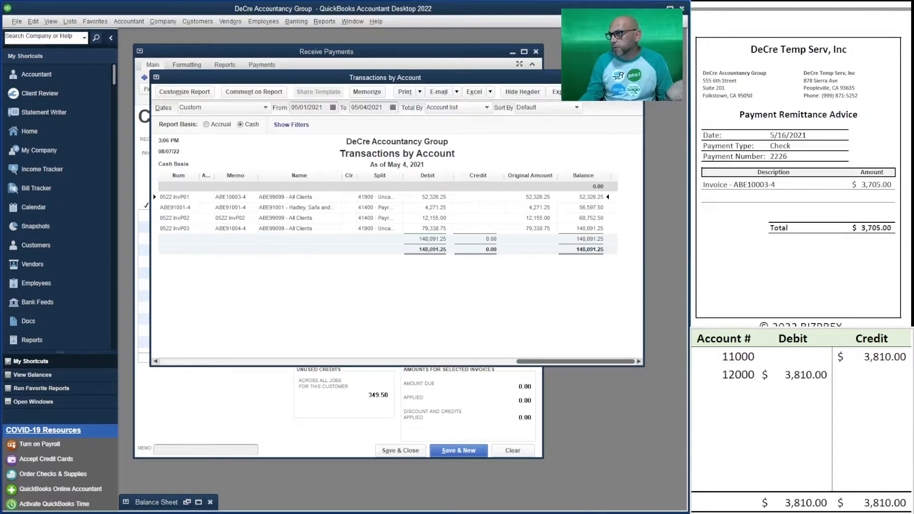
left_click(206, 125)
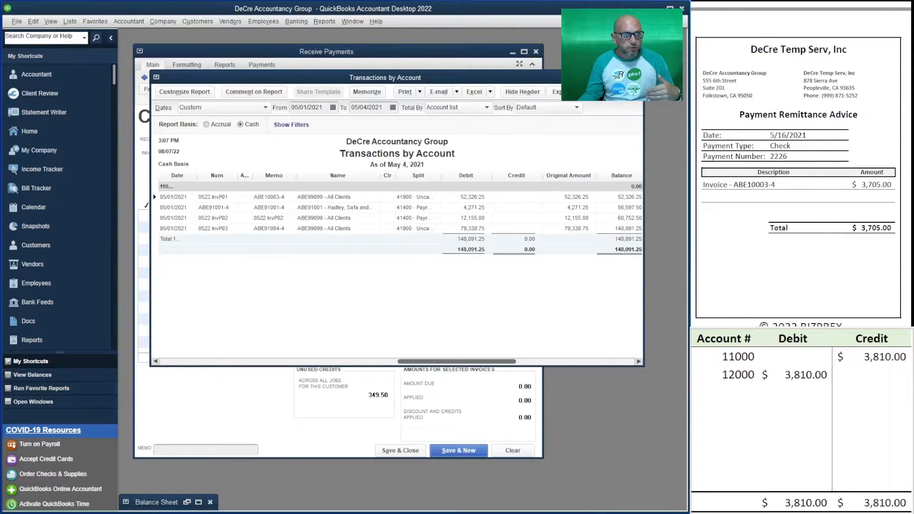
left_click(614, 77)
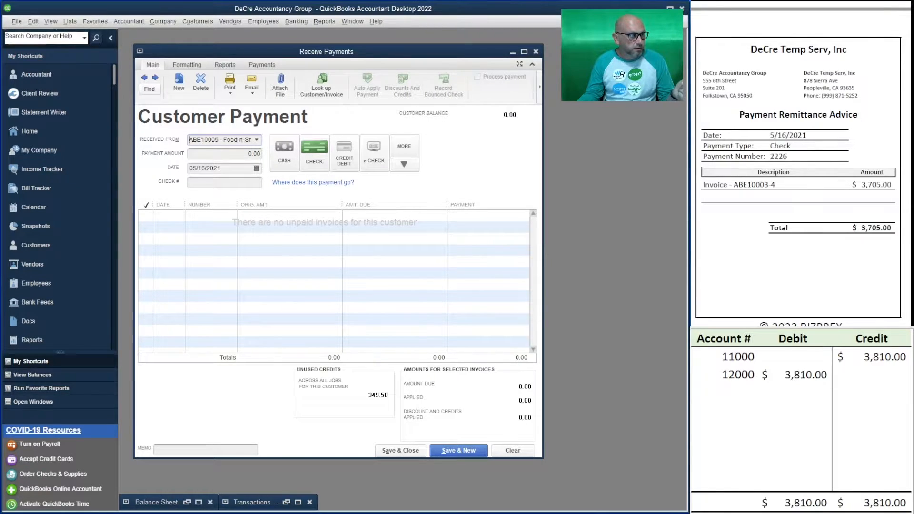
Check the Clean Dep and To Go Pac customers for unpaid invoices, and close the payment form without saving.
left_click(257, 140)
left_click(238, 233)
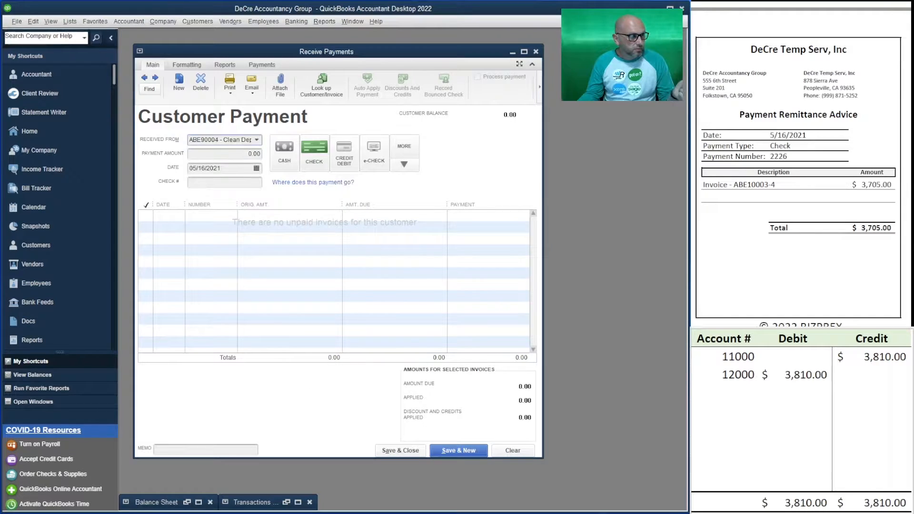
left_click(257, 140)
left_click(238, 234)
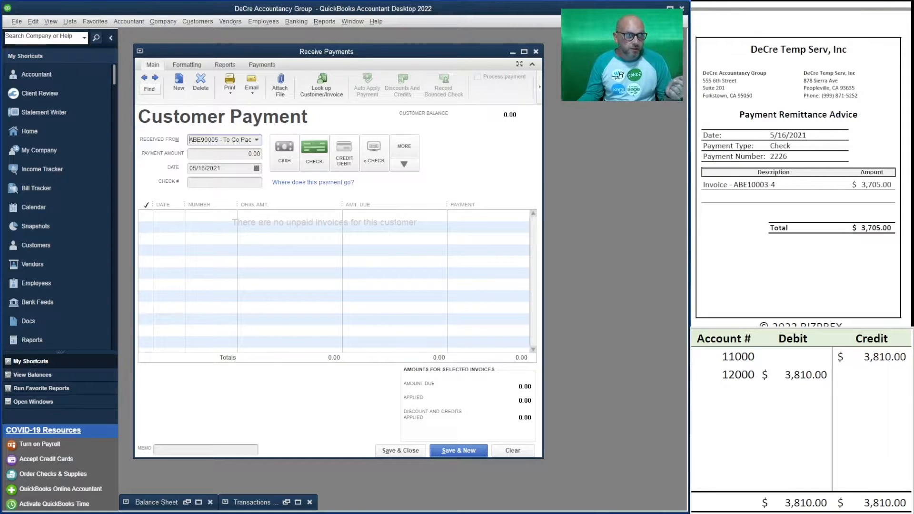
key("Escape")
left_click(479, 160)
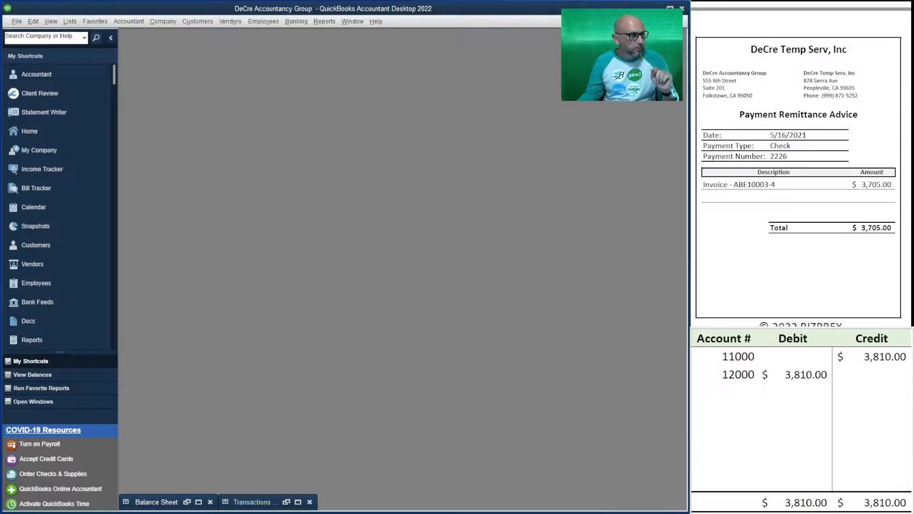
Start a general journal entry dated 05/16/2021 with the entry number CPMTS0522P1.
left_click(163, 21)
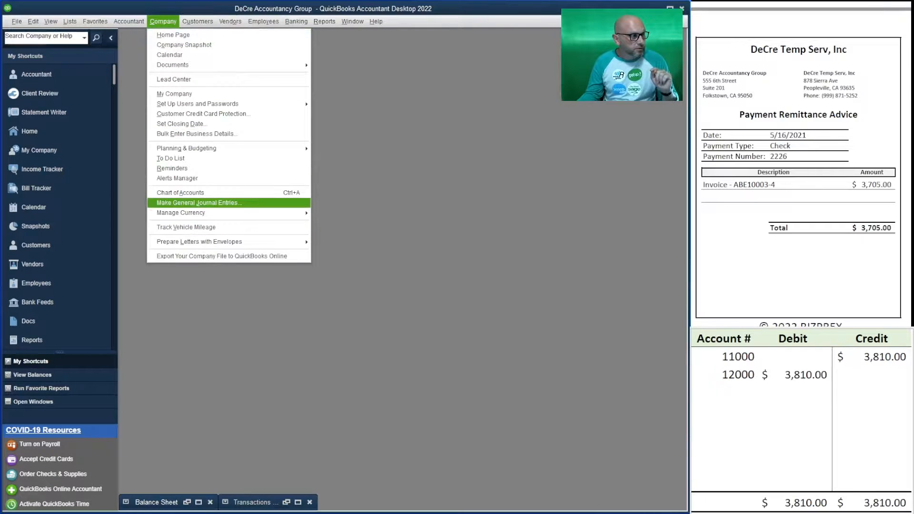
key("Return")
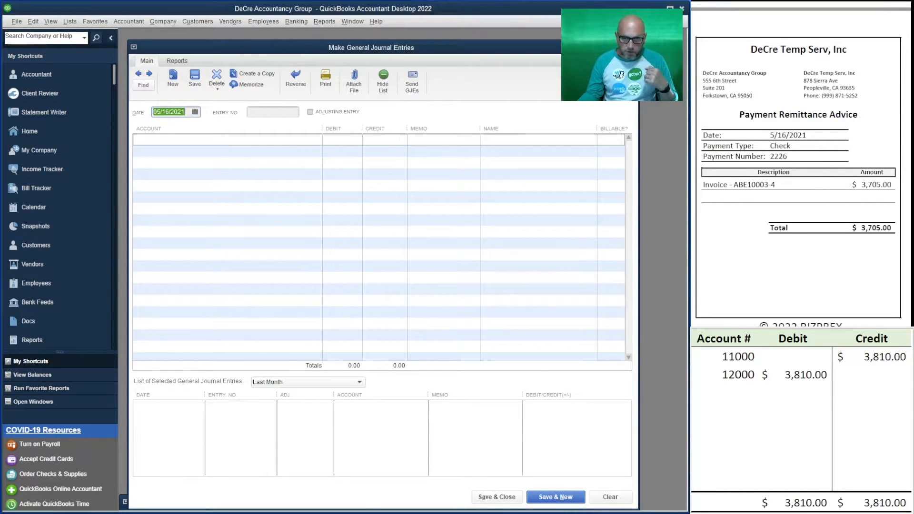
key("Tab")
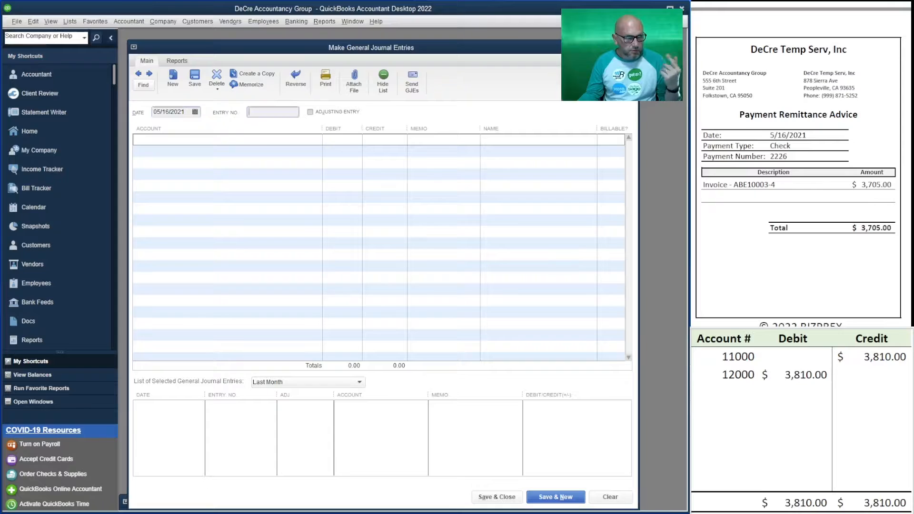
type("PMT")
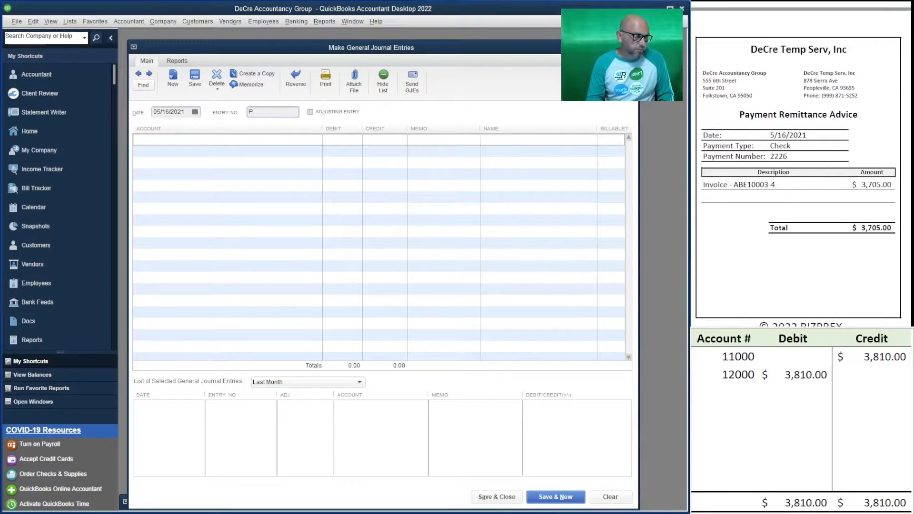
key("BackSpace")
key("BackSpace")
key("BackSpace")
type("CPMTS")
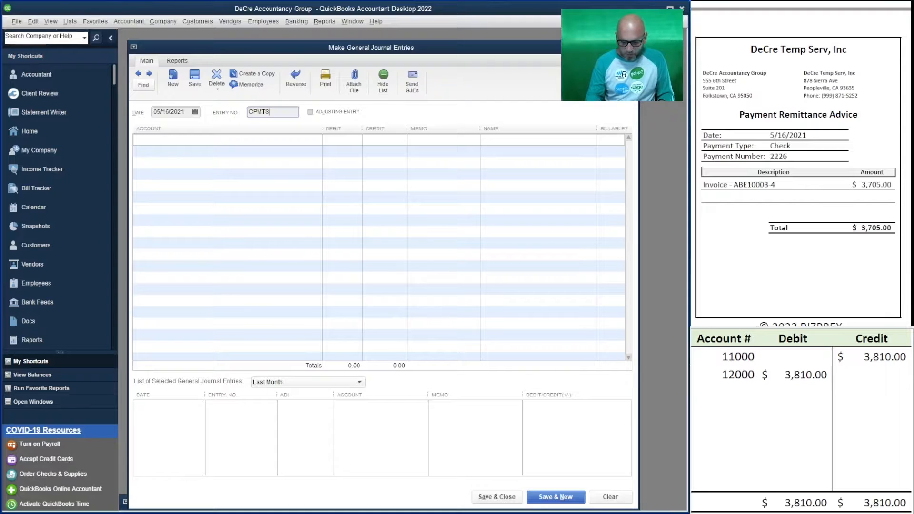
type("05")
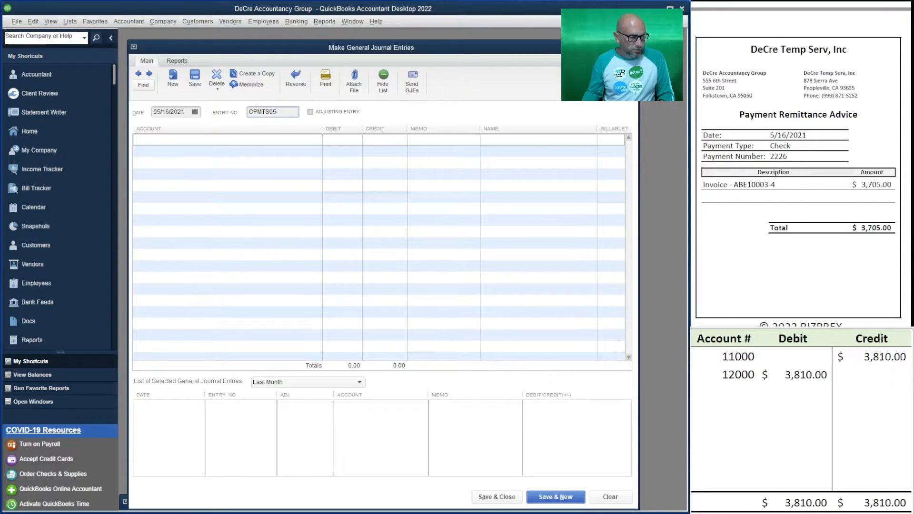
type("22P")
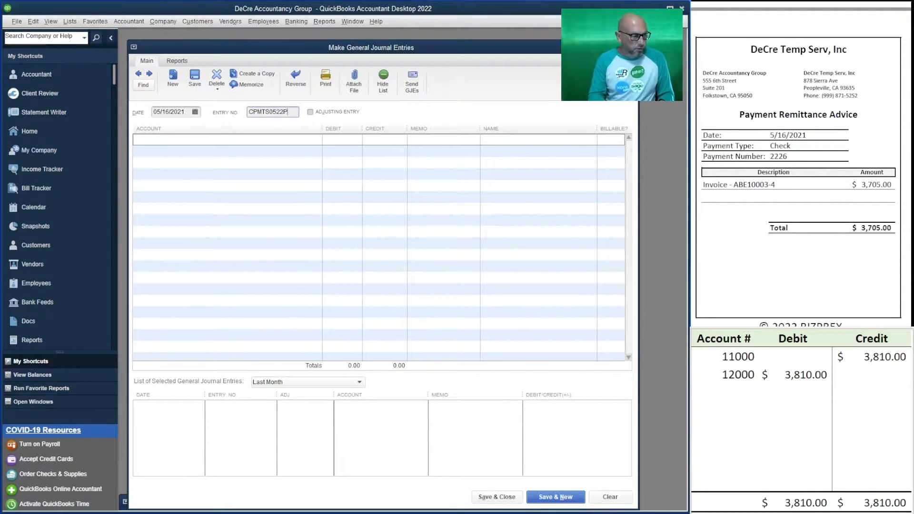
type("1")
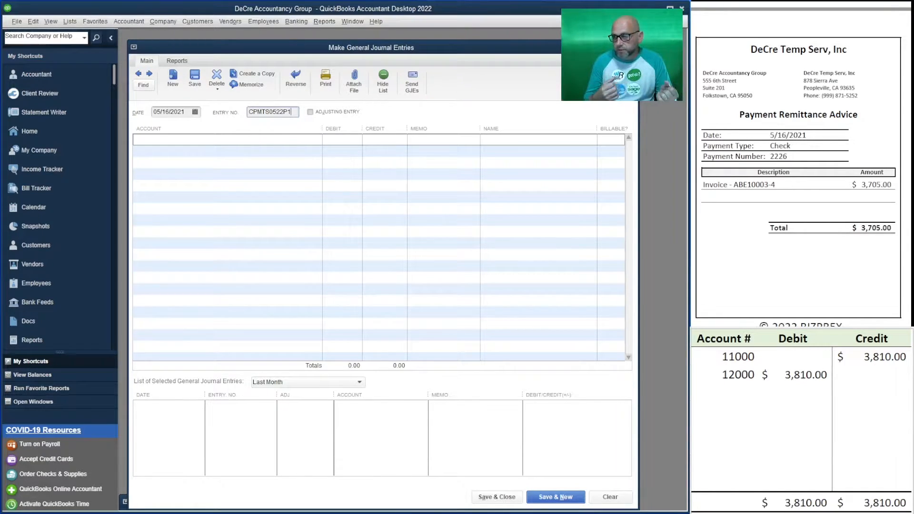
key("Tab")
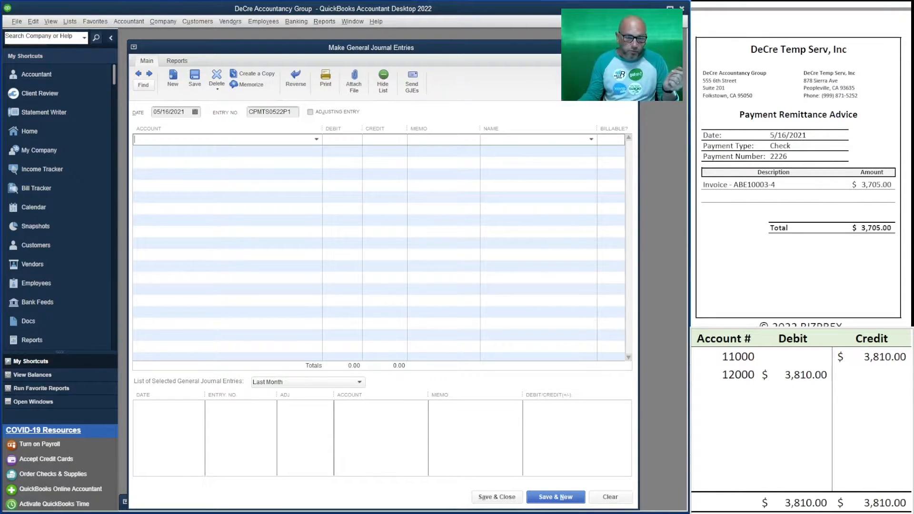
Clear the 11000 and 12000 rows with their debit and credit amounts from the T-account worksheet.
left_click(794, 392)
left_click_drag(872, 375, 726, 357)
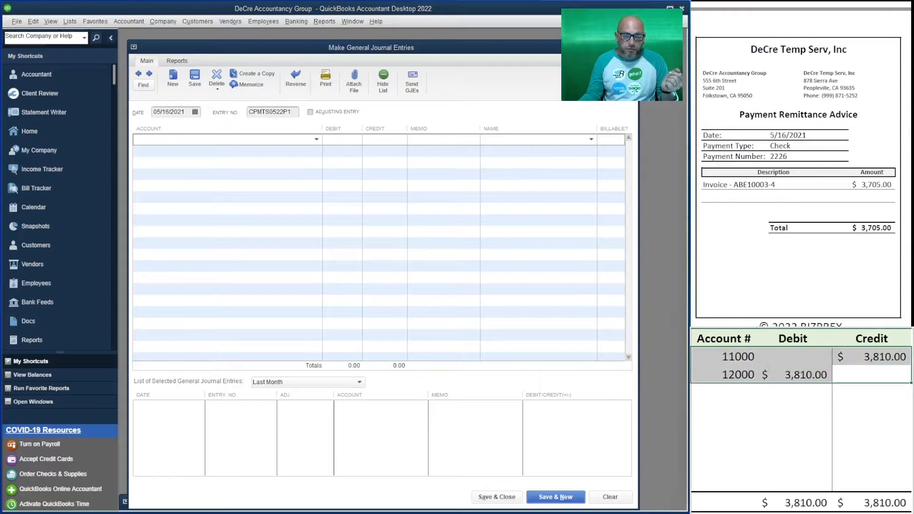
key("Delete")
left_click(724, 374)
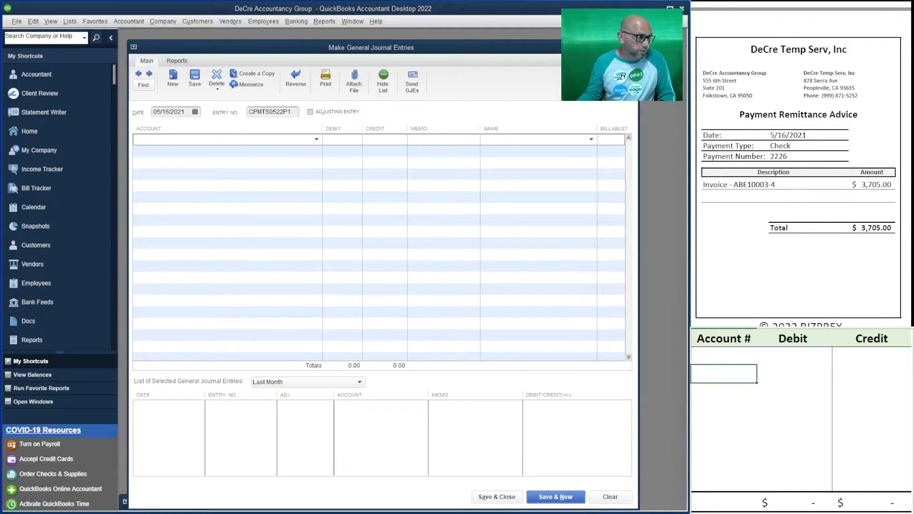
key("Left")
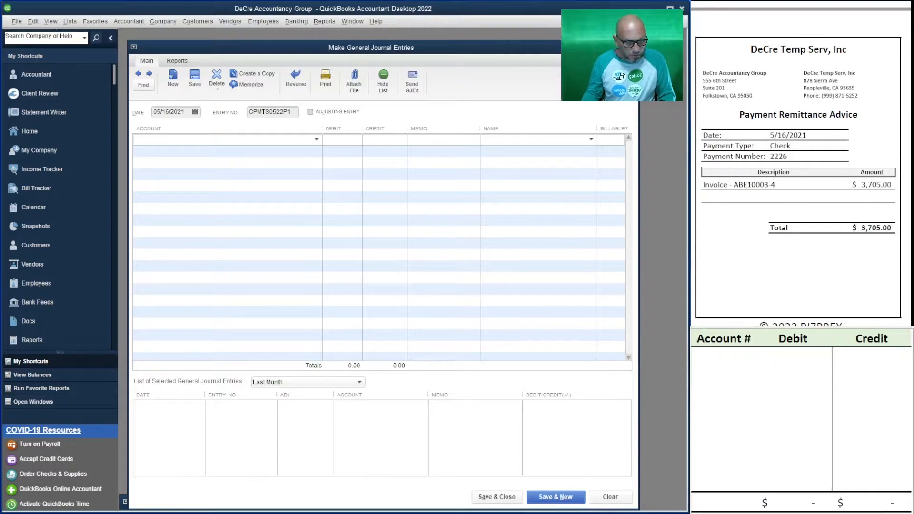
Fill the first journal line with account 12000 Undeposited Funds and a debit of 3,705.00.
type("12000 · Undeposited Funds")
key("Tab")
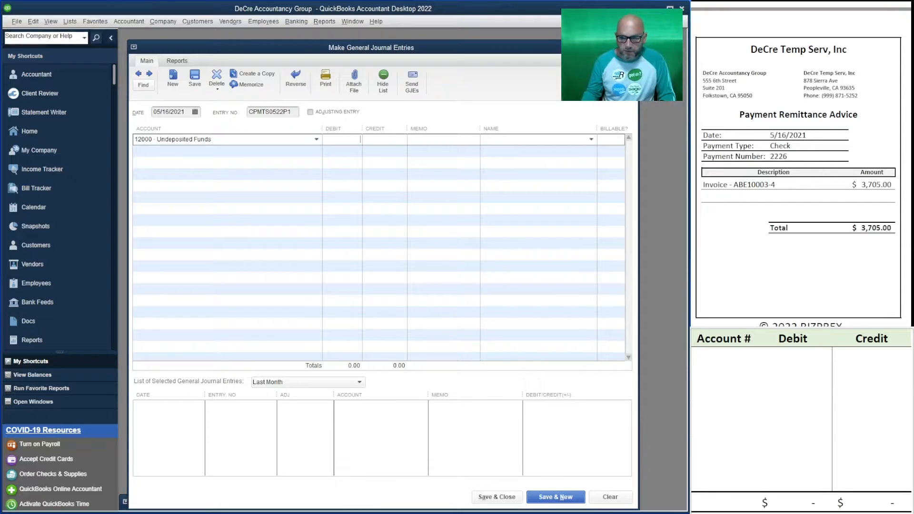
type("705")
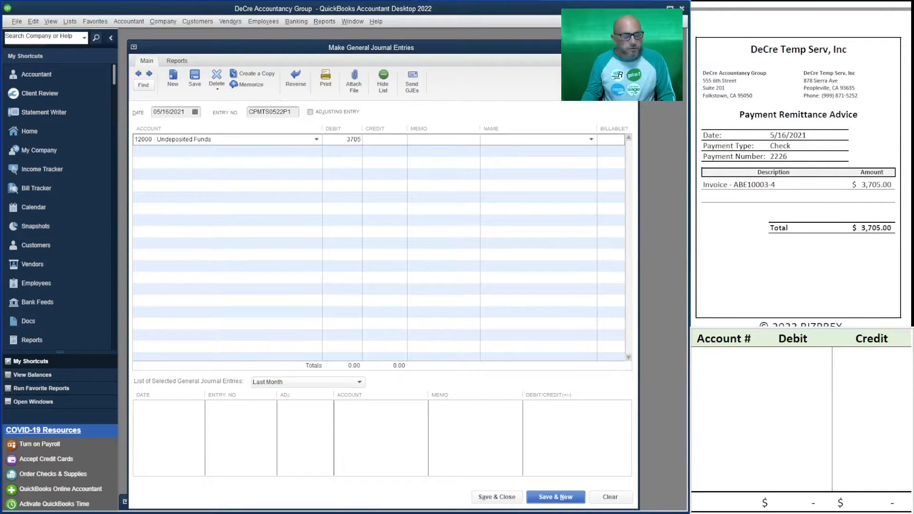
key("Tab")
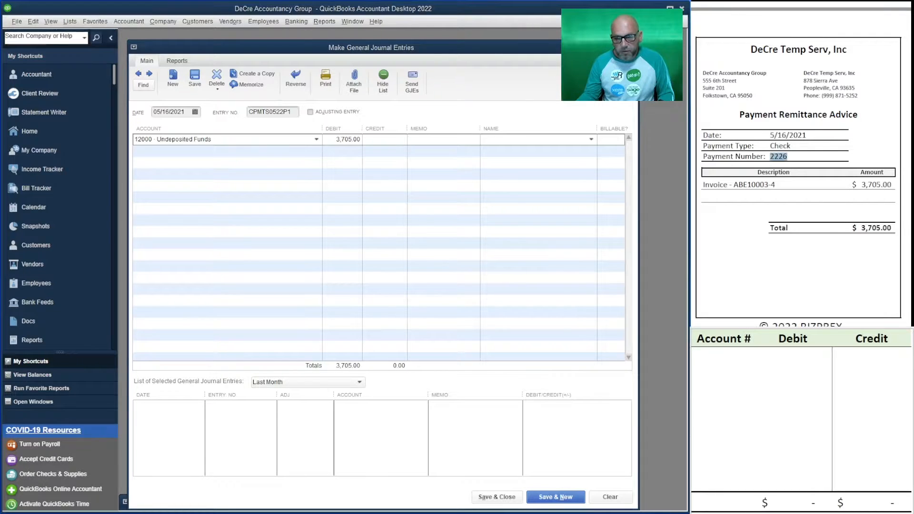
Enter the memo "Check 2226 / Invoice - ABE10003-4" on the first line, taking the details from the DeCre Temp Serv remittance advice.
double_click(779, 156)
left_click(439, 140)
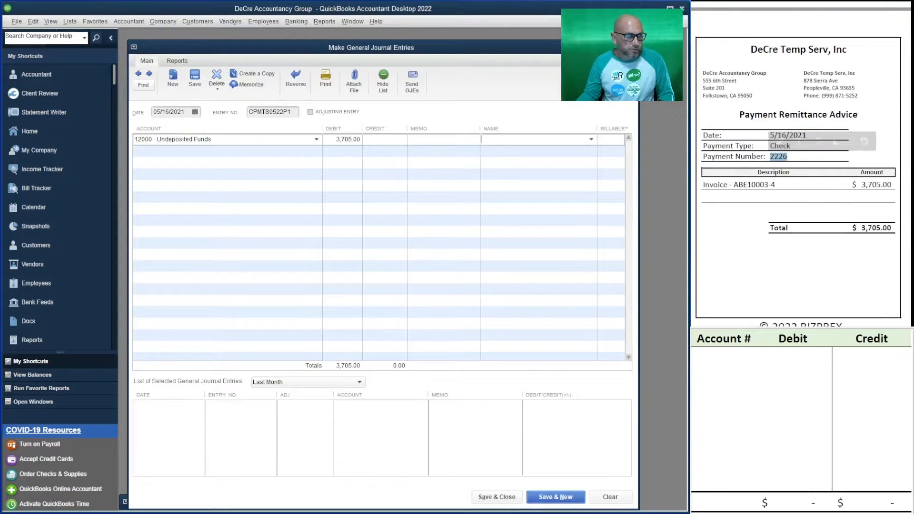
type("C")
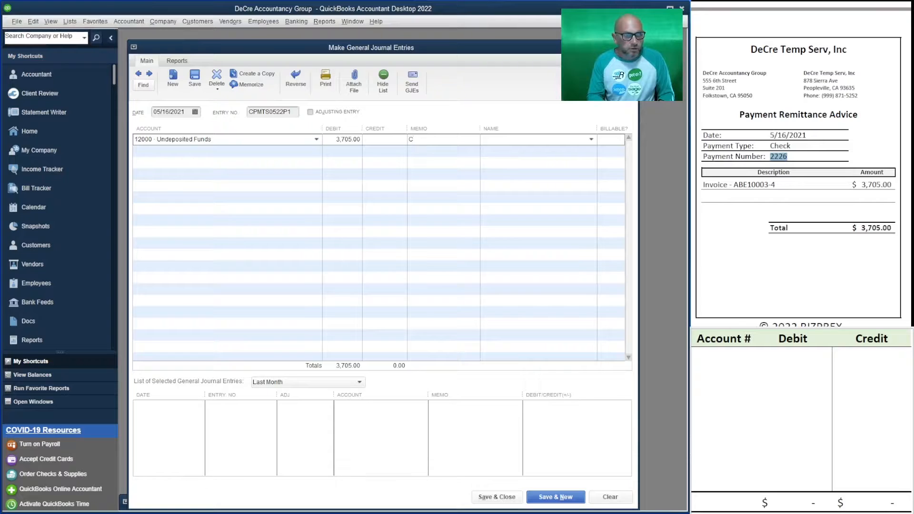
type("heck")
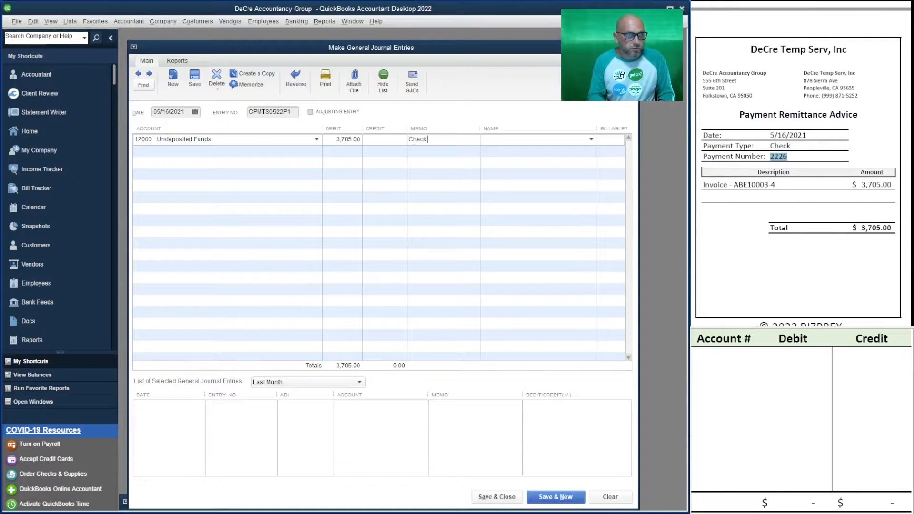
type(" 2226 /")
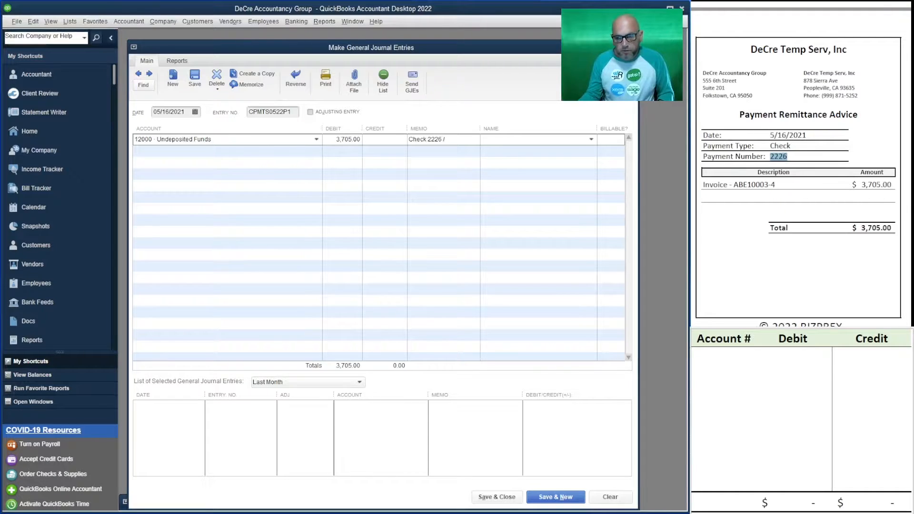
left_click_drag(703, 185, 776, 185)
key("ctrl+c")
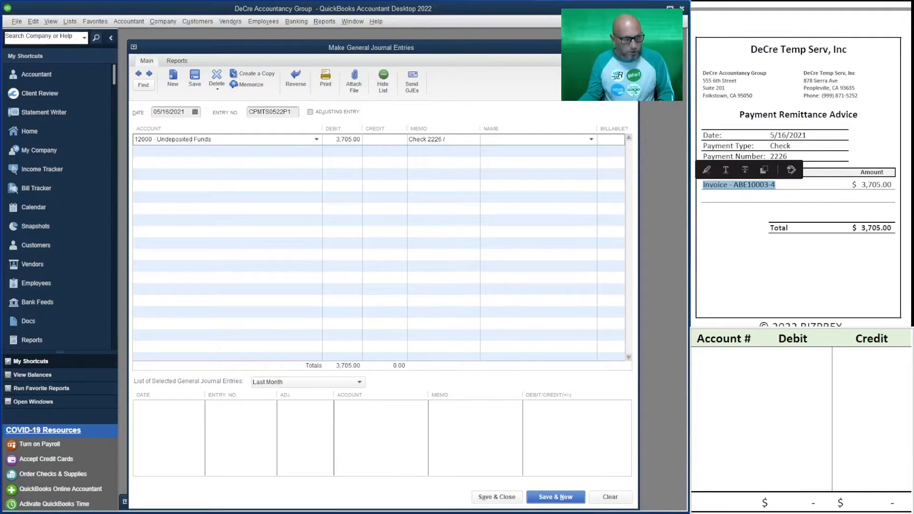
left_click(447, 140)
key("ctrl+v")
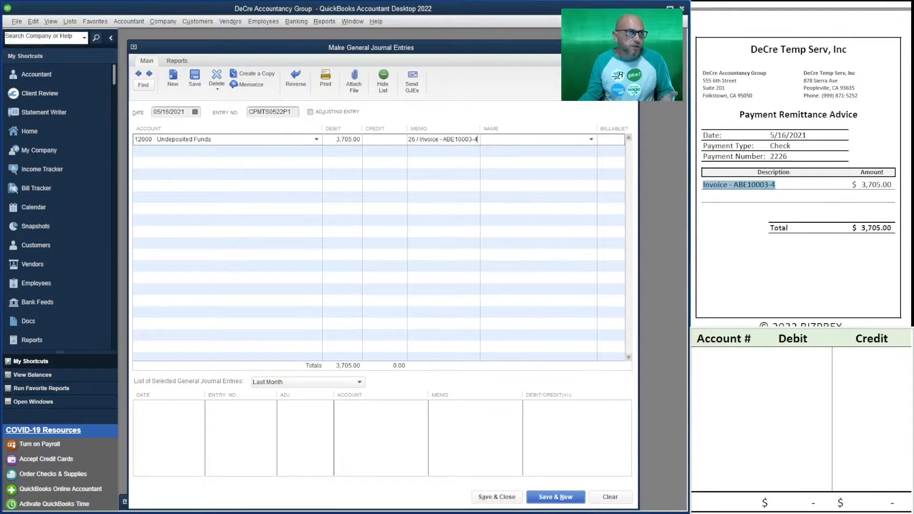
Widen the journal entry's Memo column so the full memo text fits.
left_click_drag(481, 129, 516, 128)
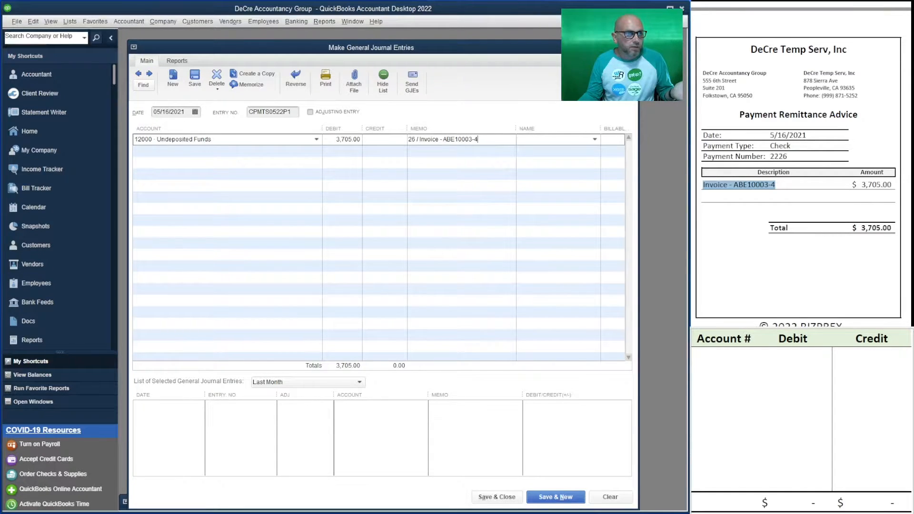
left_click(462, 151)
left_click_drag(517, 129, 511, 128)
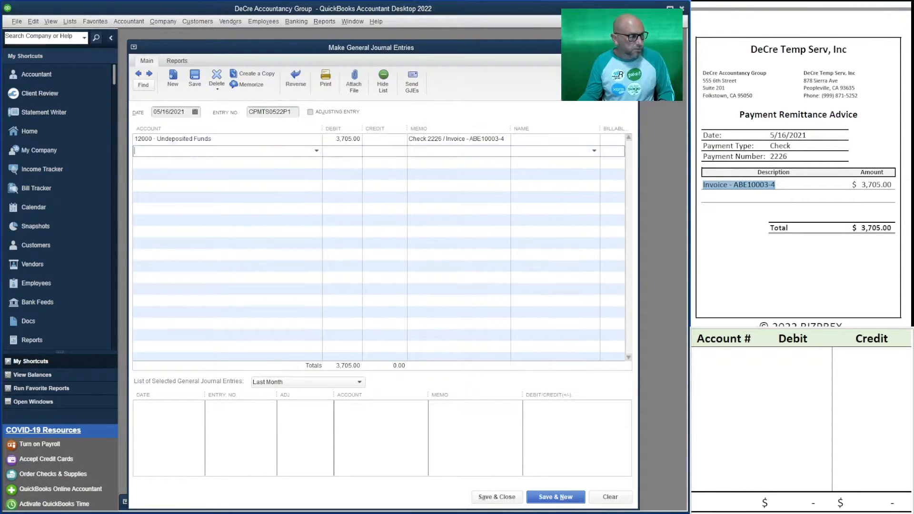
Add six more journal lines for account 12000 Undeposited Funds and bring up the DeCre Snacks and Bites remittance advice.
type("12000 · Undeposited Funds")
key("Down")
type("12000 · Undeposited Funds")
key("Down")
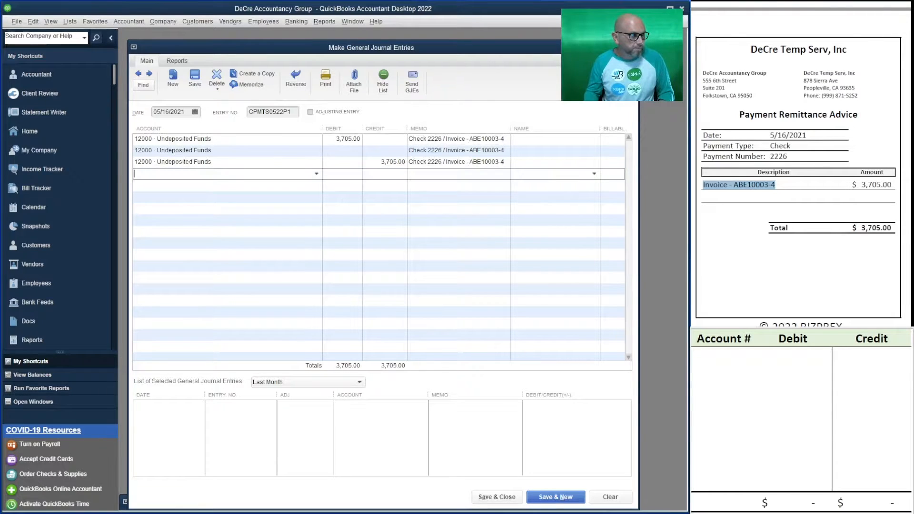
type("12000 · Undeposited Funds")
key("Down")
type("12000 · Undeposited Funds")
key("Down")
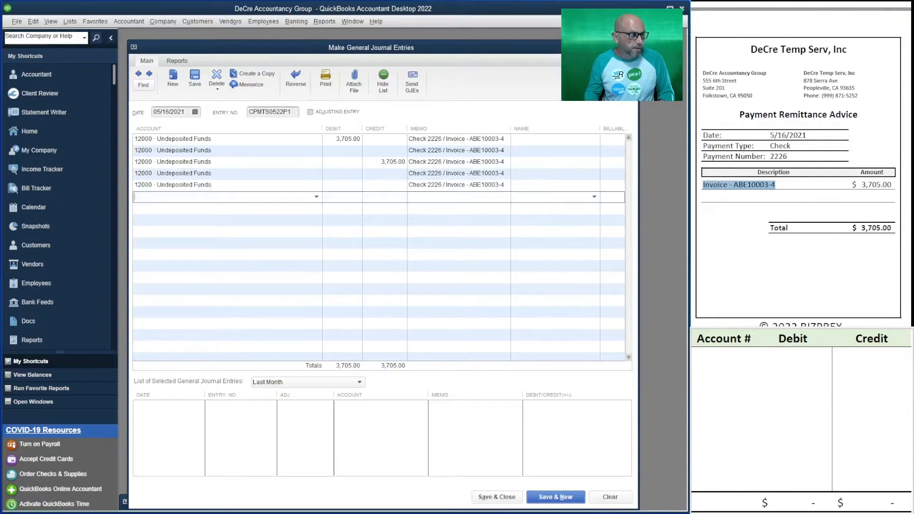
type("12000 · Undeposited Funds")
key("Down")
type("12000 · Undeposited Funds")
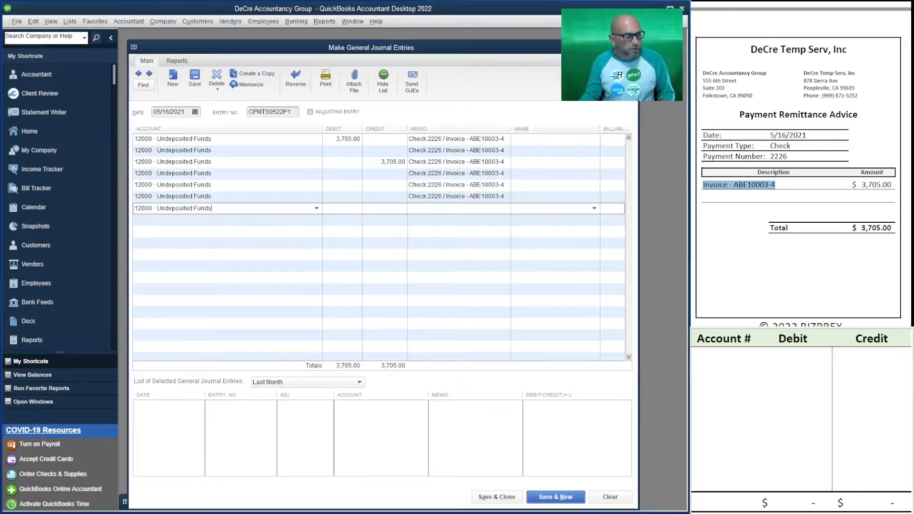
scroll(800, 165, "down", 5)
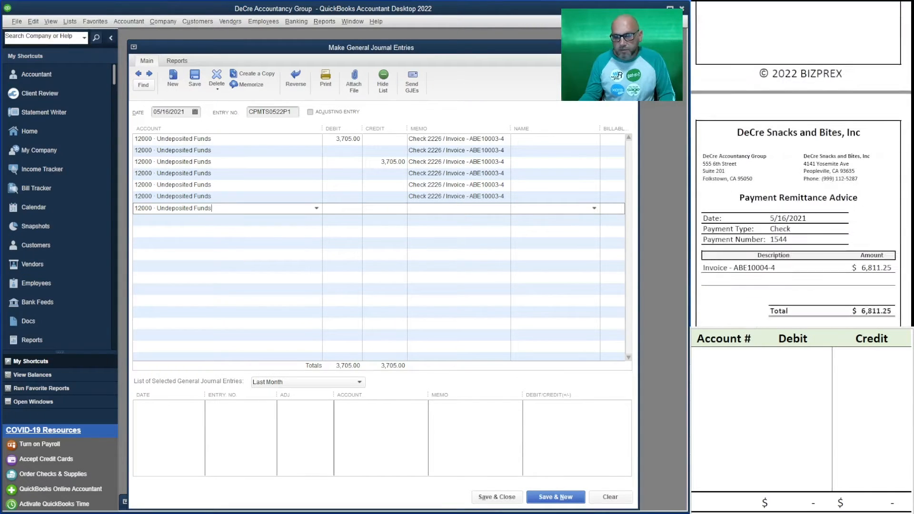
scroll(800, 191, "down", 2)
key("Down")
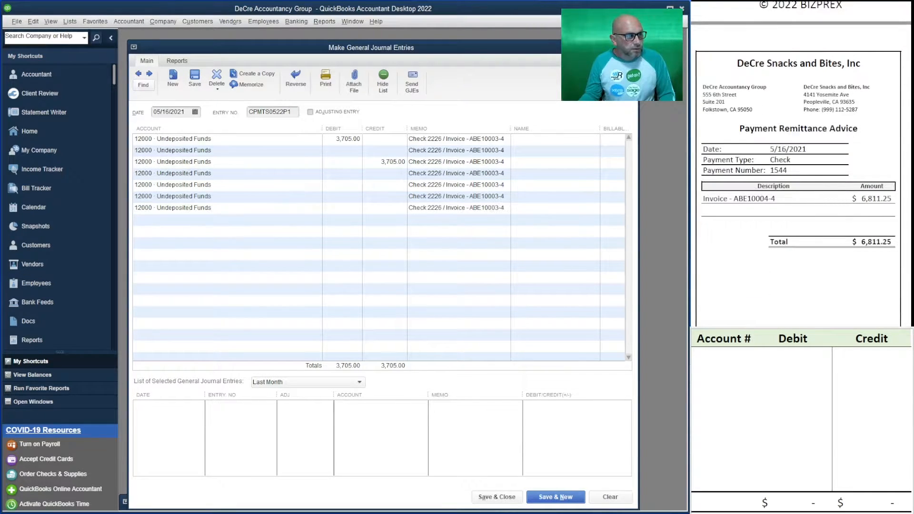
Enter a debit of 6,811.25 on the second Undeposited Funds line.
left_click(343, 150)
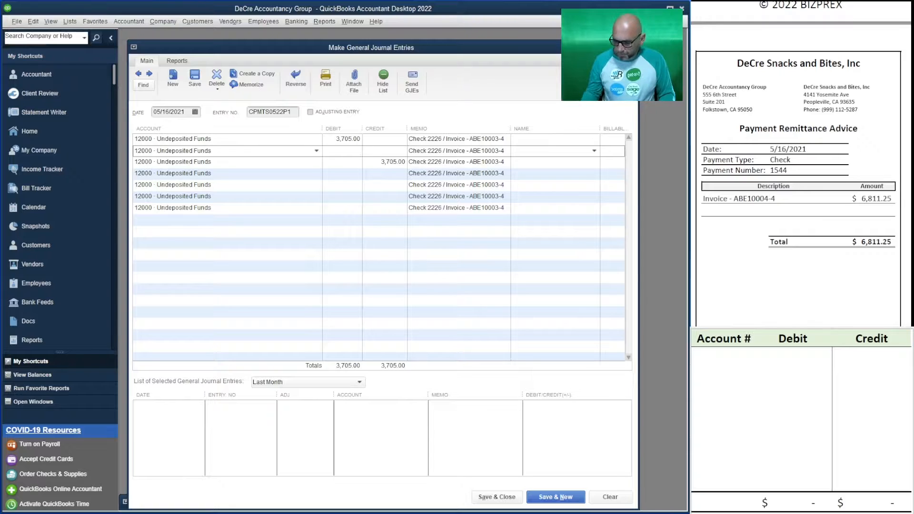
type("6,811.25")
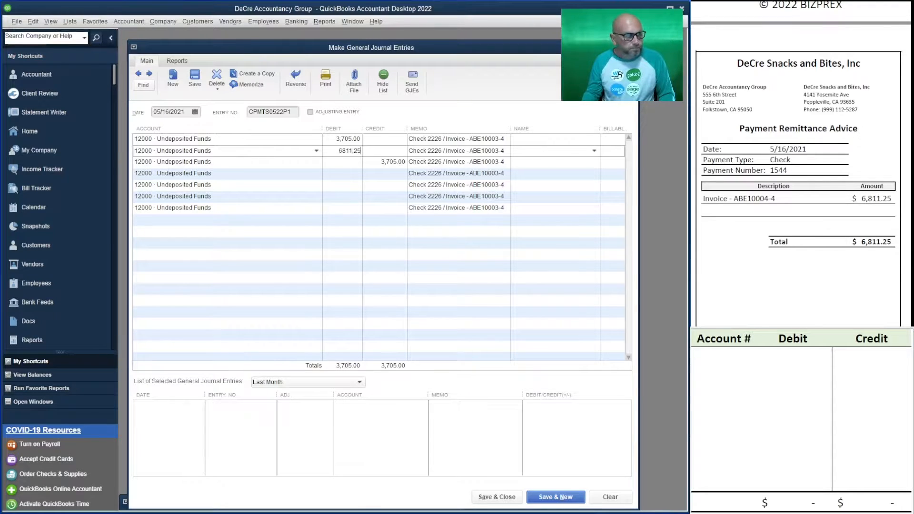
key("Tab")
key("Tab")
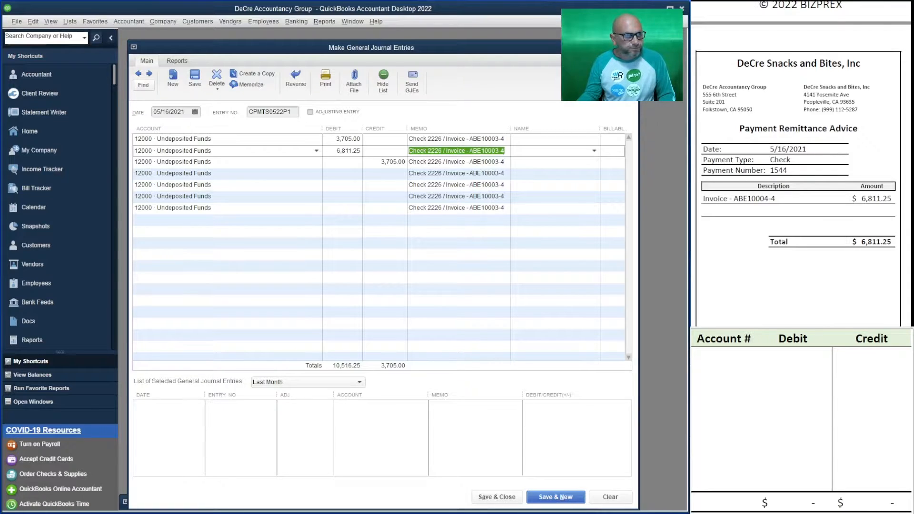
Change the second line's memo to "Check 1544 / Invoice - ABE10004-4" using the details copied from the DeCre Snacks and Bites remittance advice.
double_click(779, 171)
key("ctrl+c")
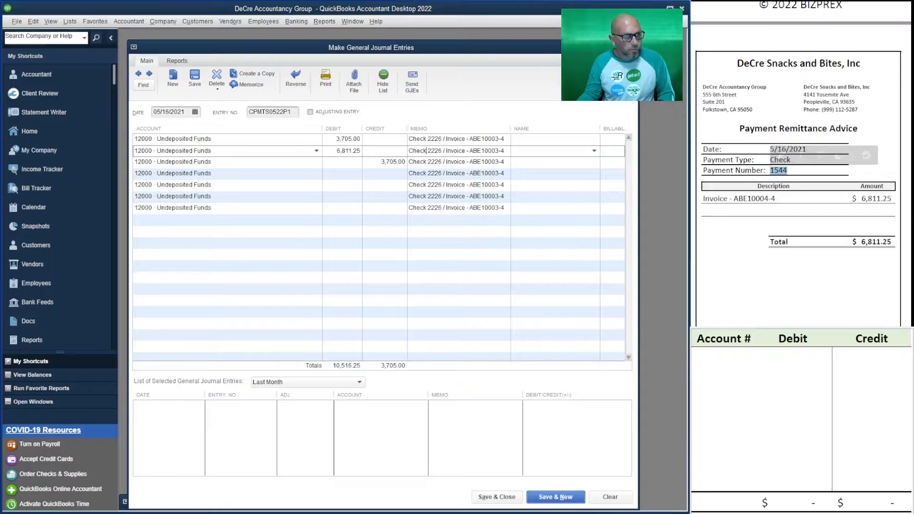
double_click(431, 150)
key("ctrl+v")
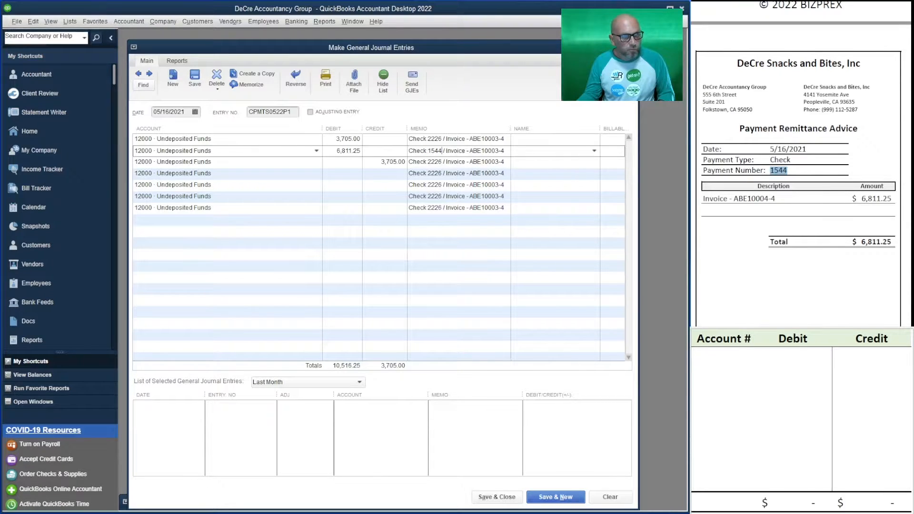
left_click_drag(776, 198, 704, 198)
key("ctrl+c")
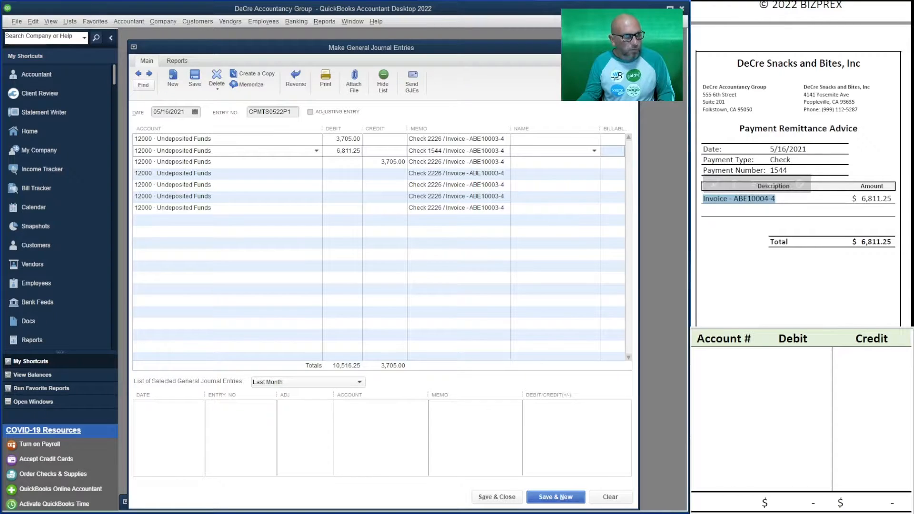
left_click_drag(505, 151, 446, 151)
key("ctrl+v")
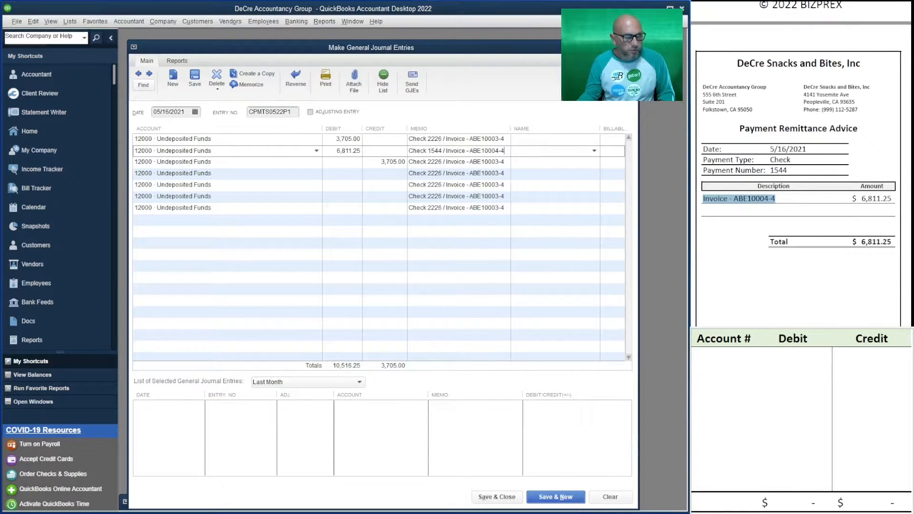
Bring up the Food-n-Snack Stand remittance advice and enter a debit of 3,145.50 on the third Undeposited Funds line.
scroll(800, 162, "down", 10)
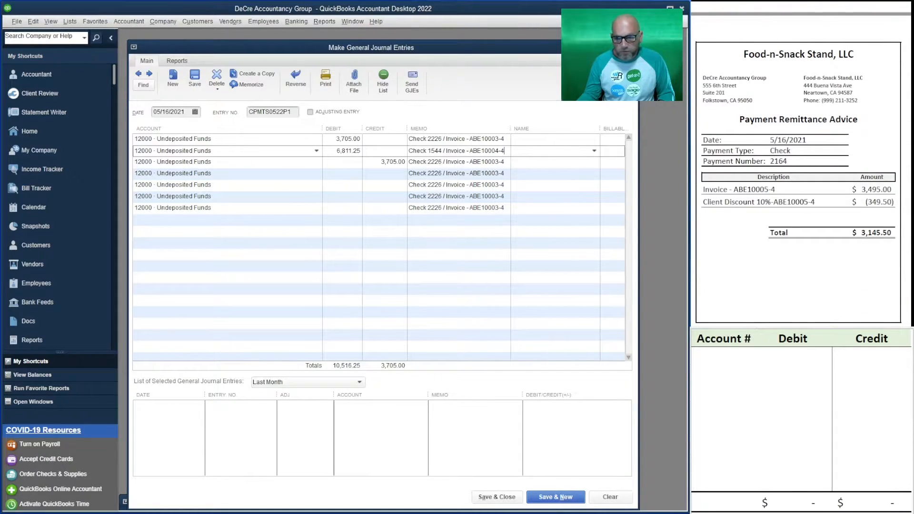
left_click(350, 163)
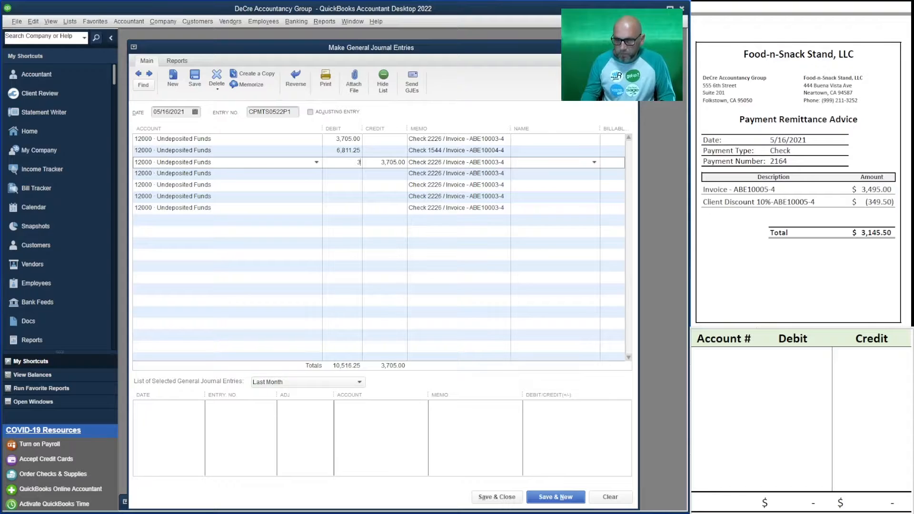
type("145.50")
key("Tab")
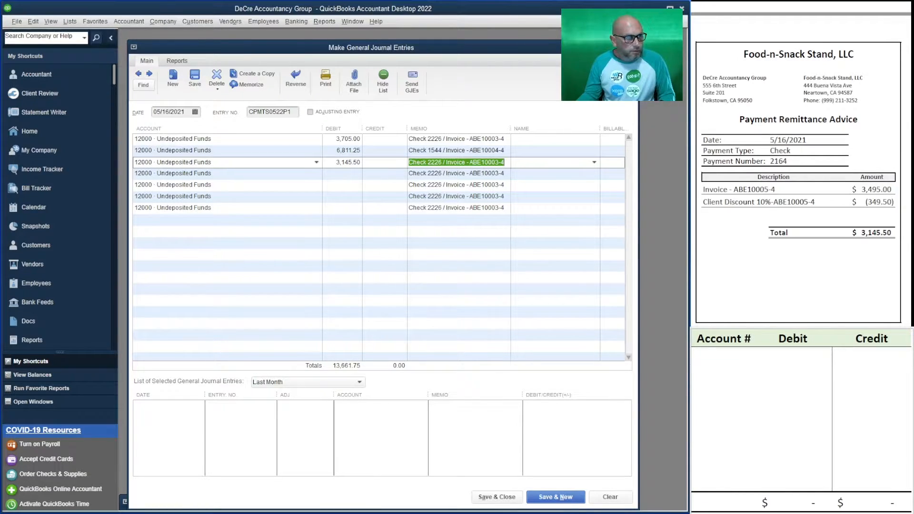
Update the third line's memo with check 2164 and invoice number ABE10005-4 copied from the Food-n-Snack Stand remittance advice.
left_click_drag(443, 163, 432, 163)
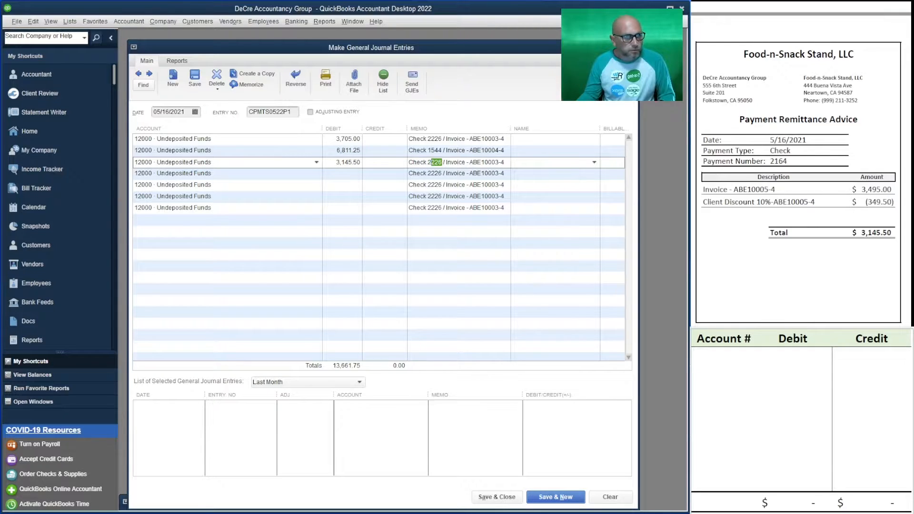
type("164")
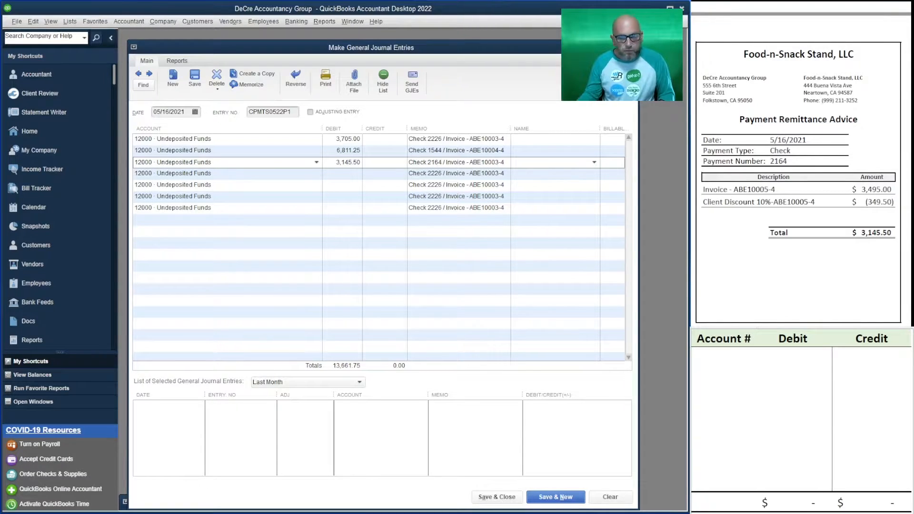
left_click_drag(703, 161, 792, 202)
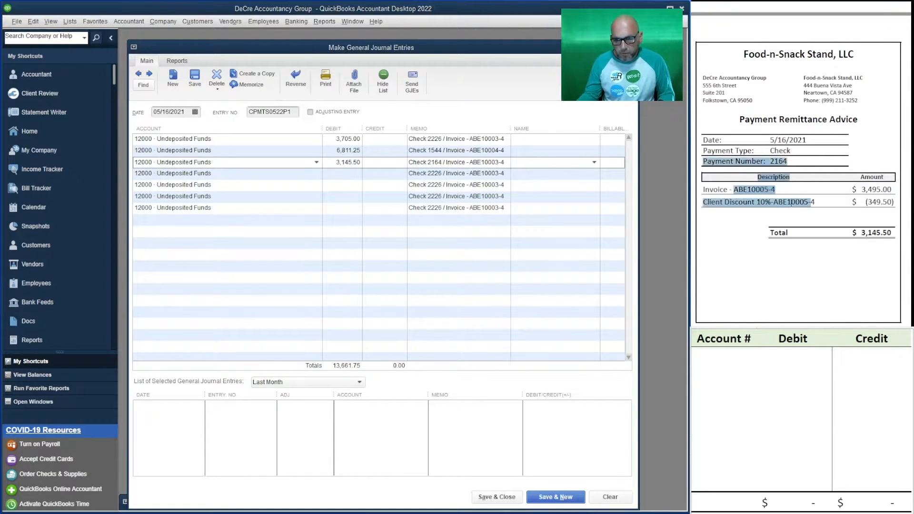
left_click(744, 189)
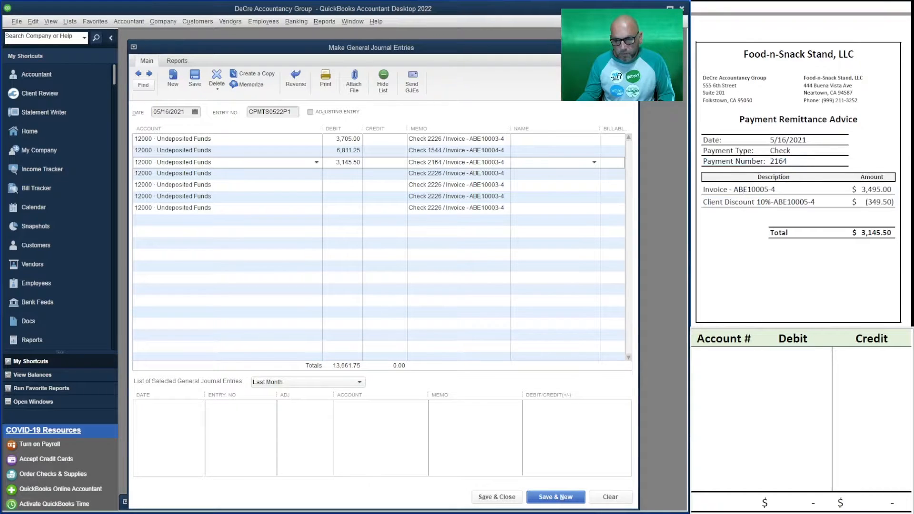
double_click(743, 189)
key("ctrl+c")
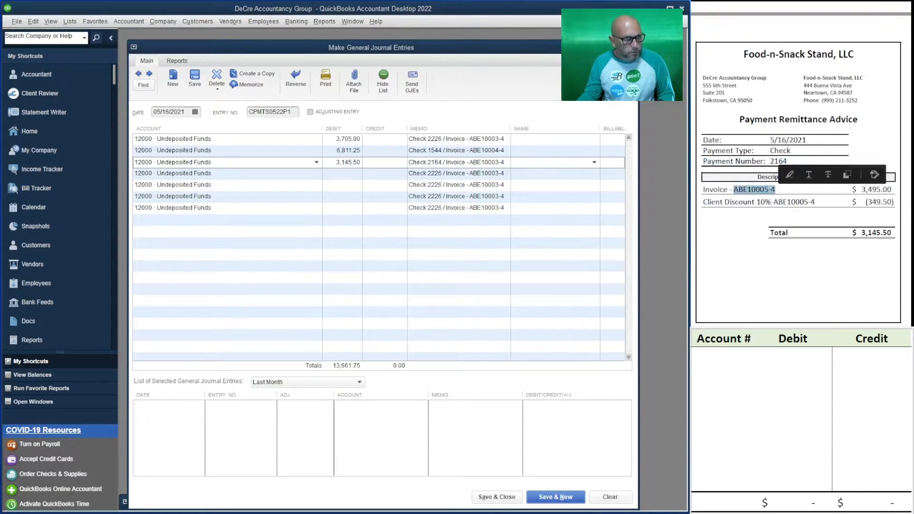
left_click_drag(482, 162, 505, 162)
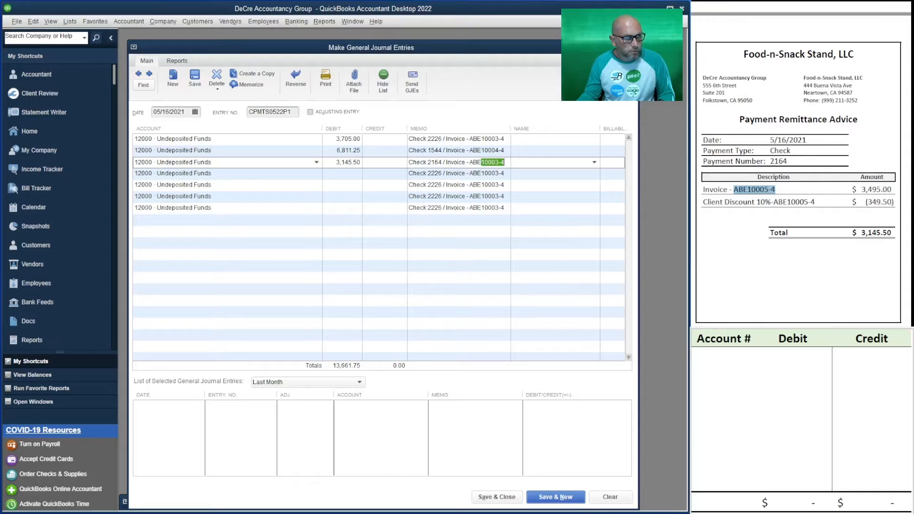
key("BackSpace")
key("ctrl+v")
left_click(477, 196)
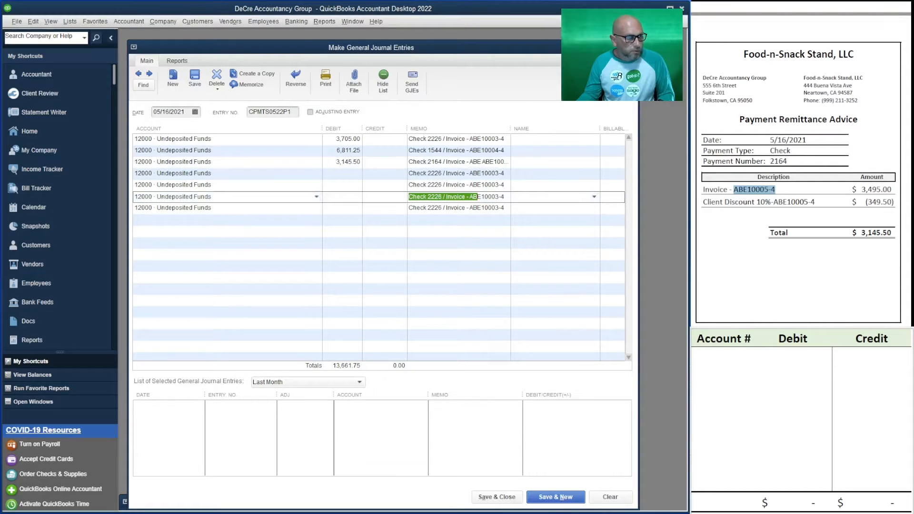
Bring up the Clean Depot remittance advice and enter a debit of 3,885.00 on the fourth Undeposited Funds line.
left_click(350, 174)
scroll(800, 190, "down", 5)
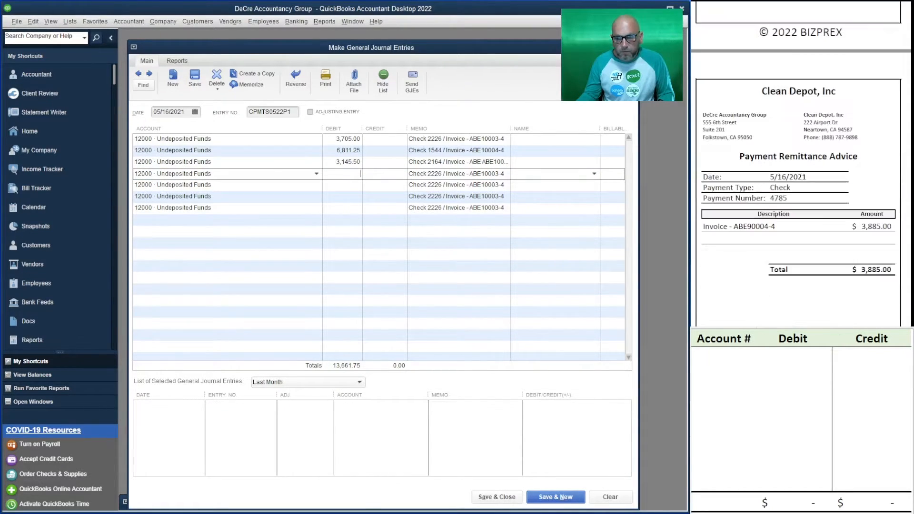
scroll(800, 190, "down", 2)
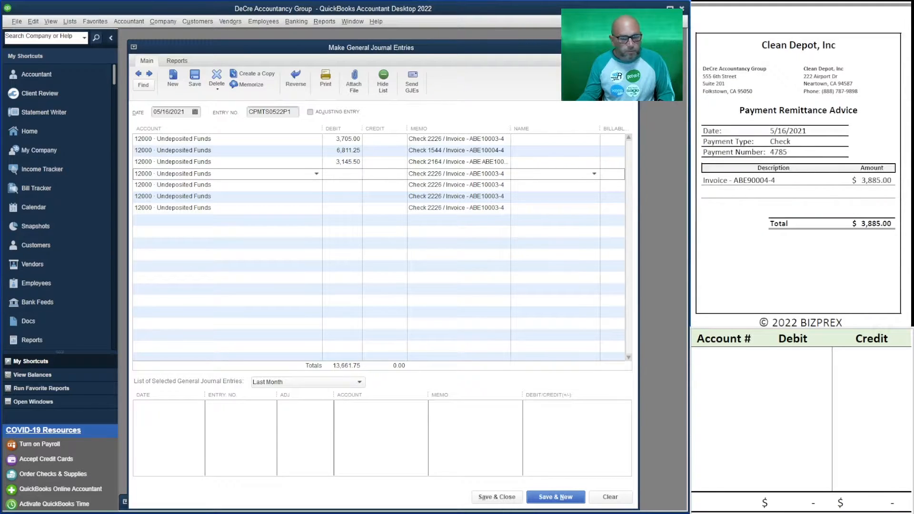
type("3885")
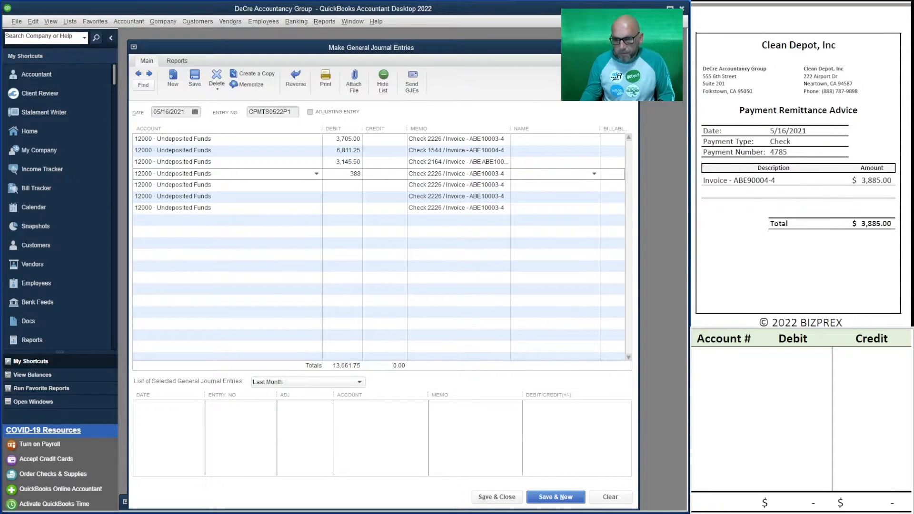
key("Tab")
key("Tab")
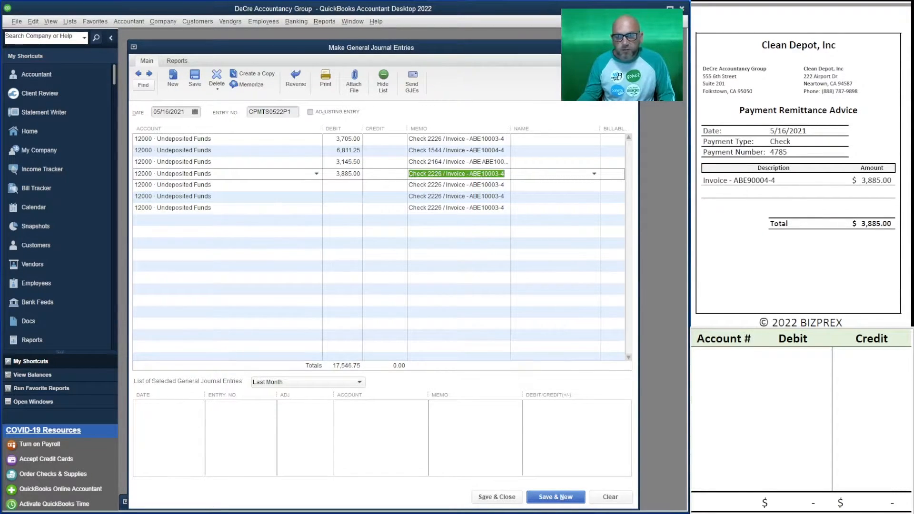
Change the fourth line's memo to "Check 4785 / Invoice - ABE90004-4", copying the invoice number from the Clean Depot remittance advice.
left_click_drag(443, 174, 428, 174)
type("4785")
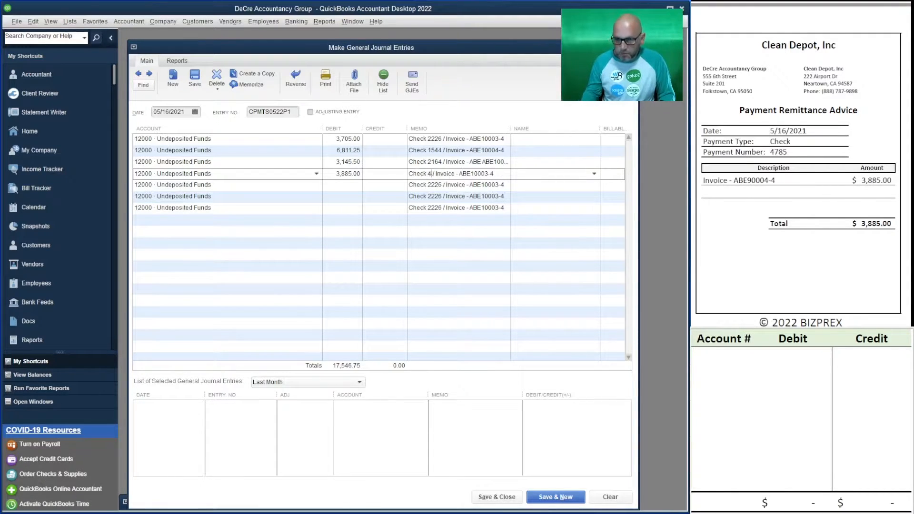
key("Tab")
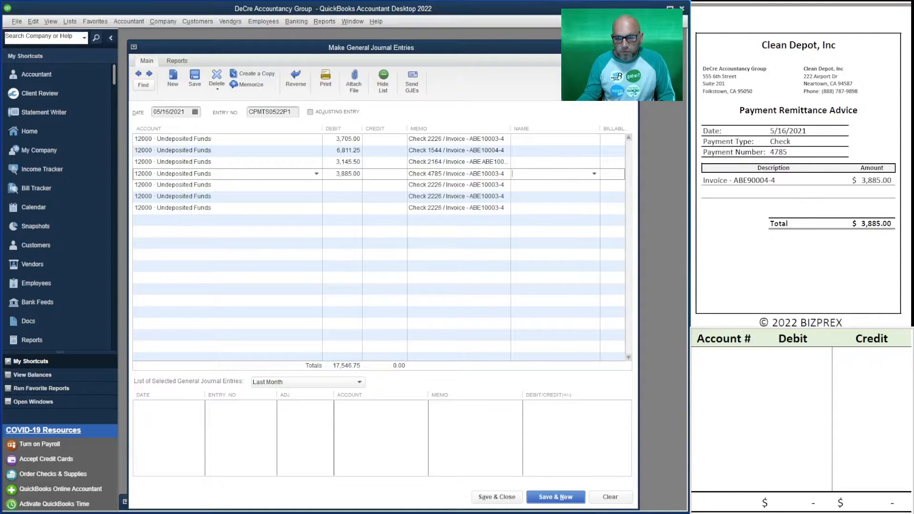
left_click_drag(776, 180, 734, 180)
key("ctrl+c")
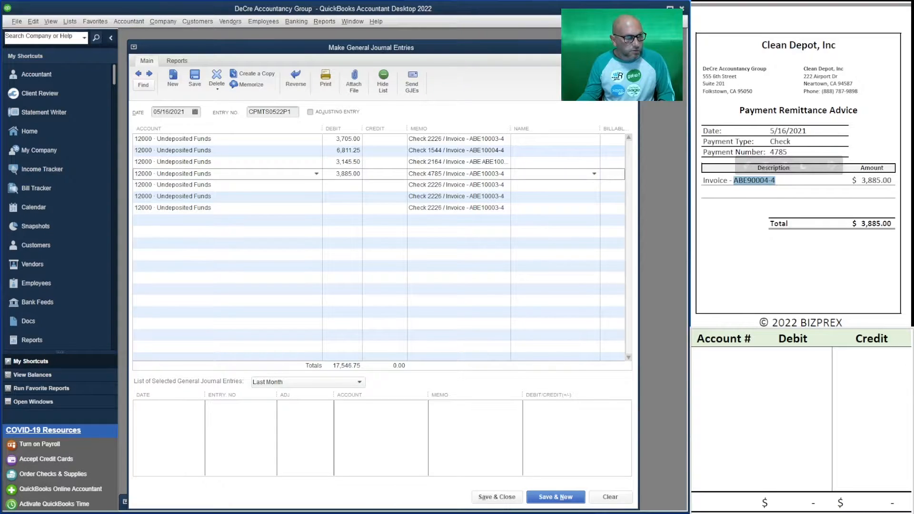
double_click(487, 174)
key("ctrl+v")
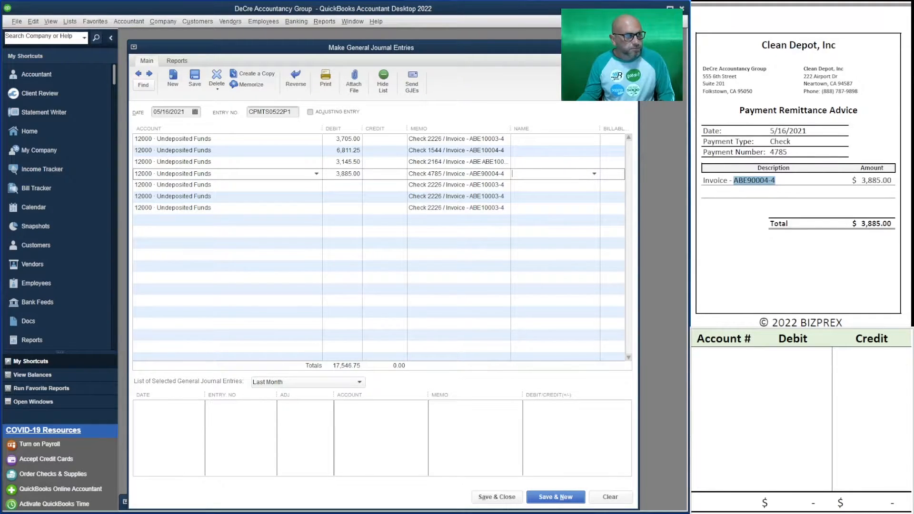
key("Tab")
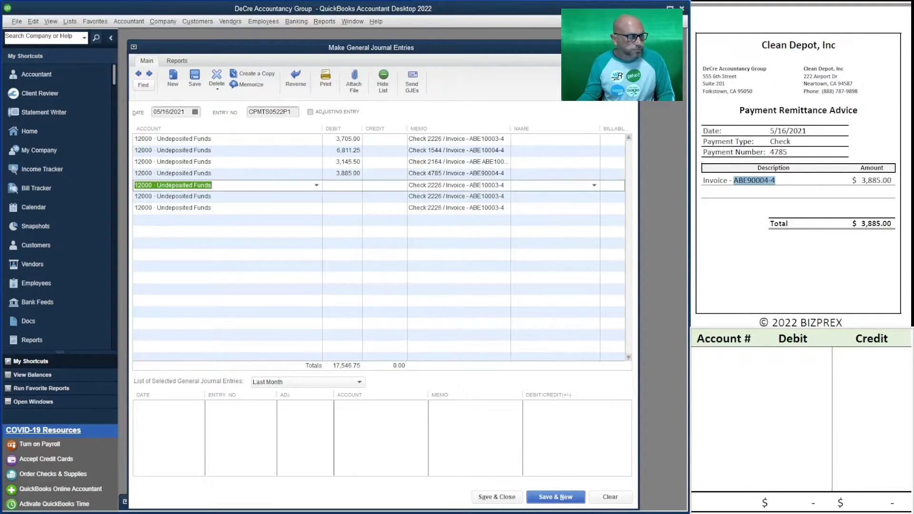
Bring up the To Go Packs remittance advice and enter a debit of 1,852.50 on the fifth Undeposited Funds line.
key("Tab")
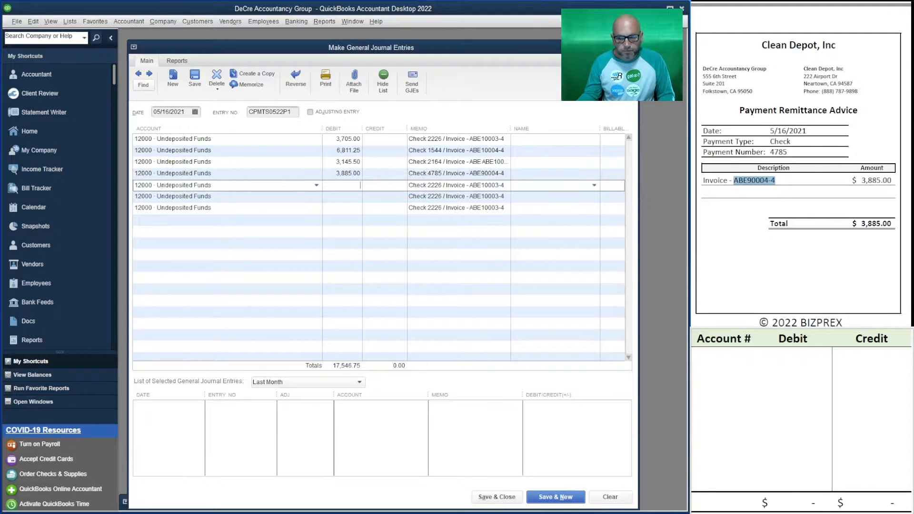
scroll(800, 167, "down", 2)
scroll(800, 167, "down", 5)
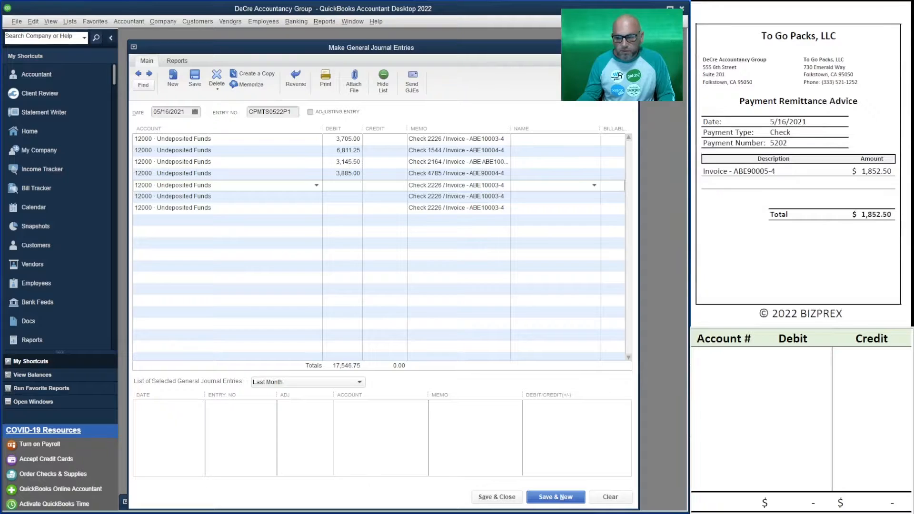
type("1,852.50")
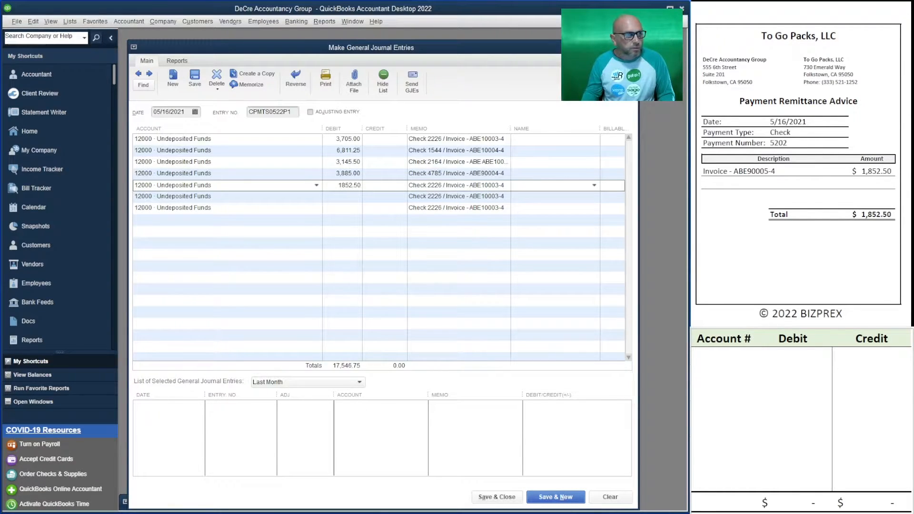
key("Tab")
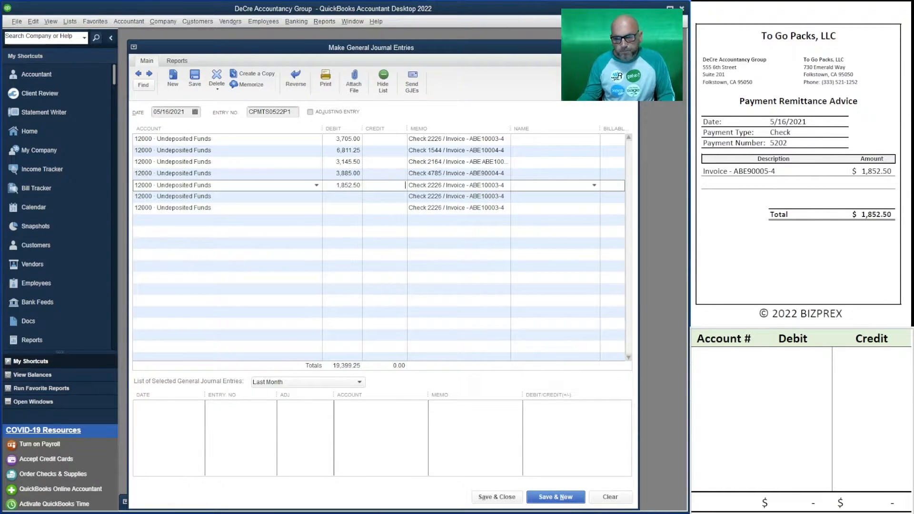
Change the fifth line's memo to "Check 5202 / Invoice - ABE90005-4" using the details copied from the To Go Packs remittance advice.
double_click(778, 143)
key("ctrl+c")
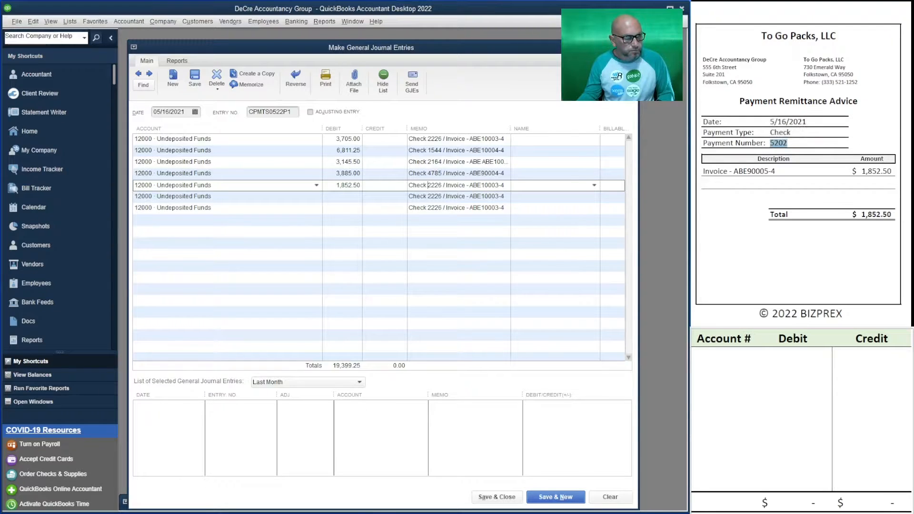
left_click_drag(427, 185, 443, 185)
key("ctrl+v")
left_click_drag(777, 171, 734, 172)
key("ctrl+c")
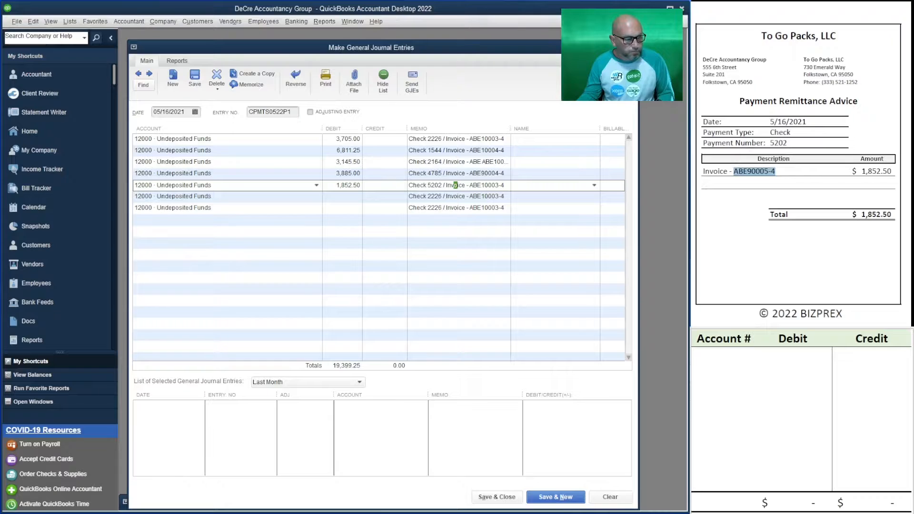
left_click_drag(469, 186, 506, 186)
key("ctrl+v")
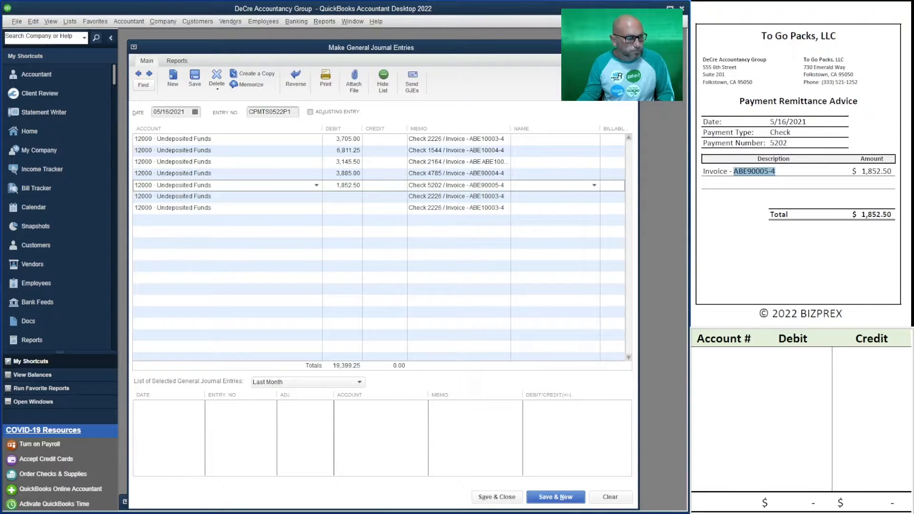
Check the date of the following remittance advice and delete the two unused Undeposited Funds lines below the fifth debit.
scroll(800, 167, "down", 3)
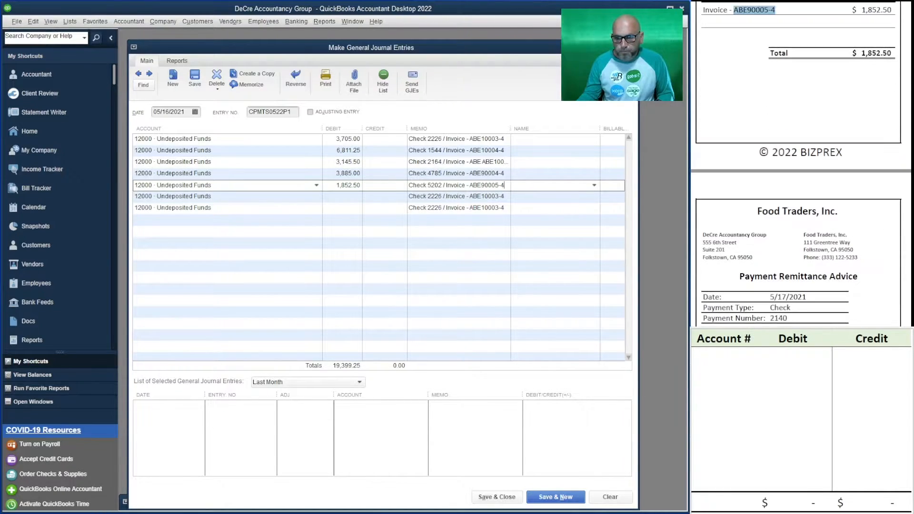
scroll(800, 164, "up", 3)
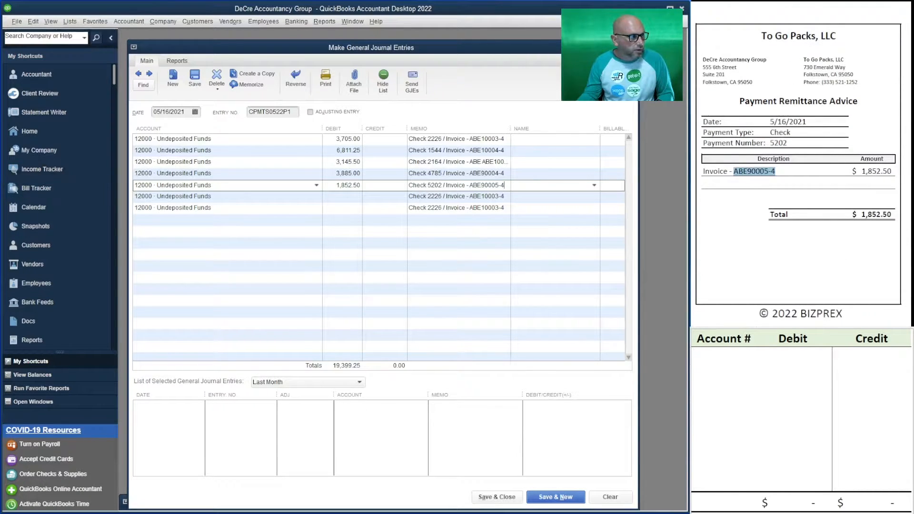
left_click(224, 208)
key("Up")
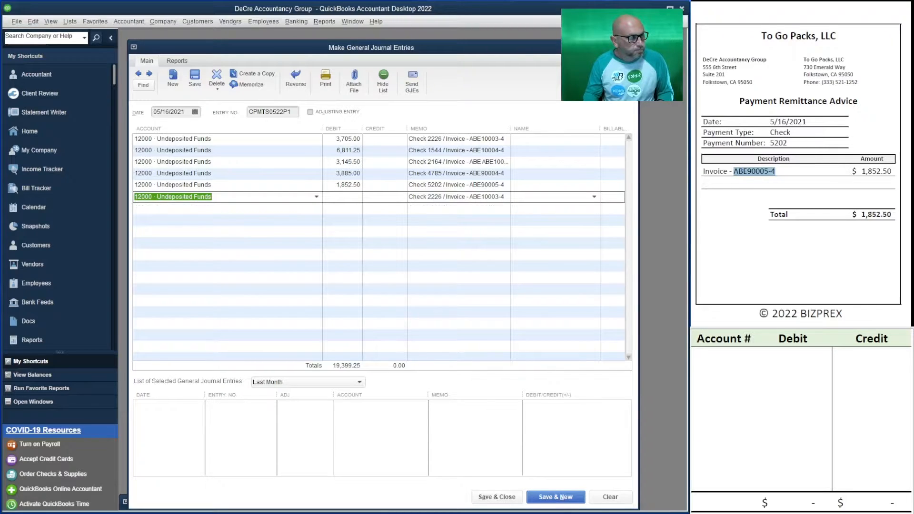
key("Up")
key("Down")
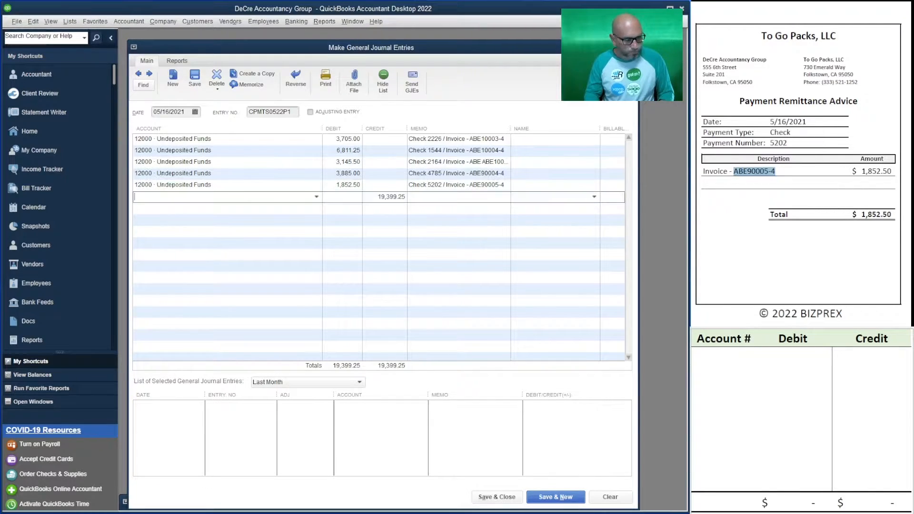
Credit the balancing 19,399.25 to 11000 Accounts Receivable with a blank memo and the All Clients customer as the name.
type("110")
key("Tab")
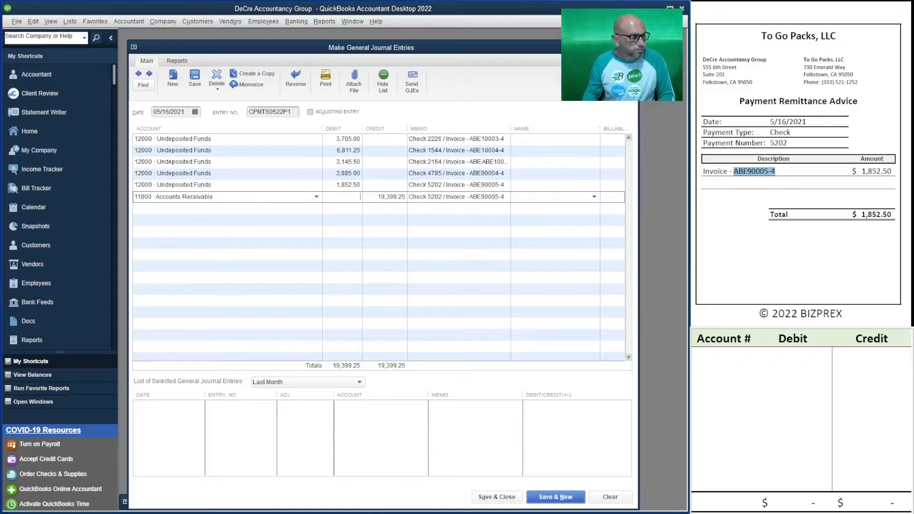
key("Tab")
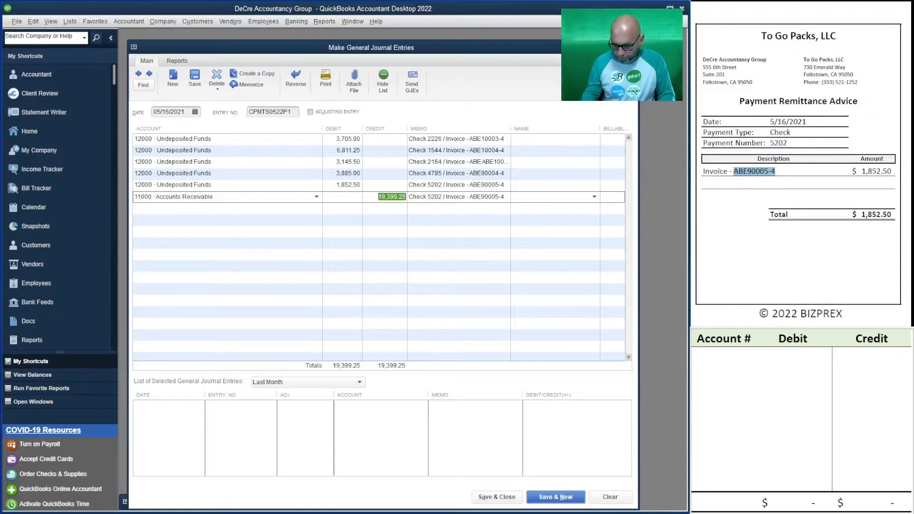
key("Tab")
key("Delete")
key("Tab")
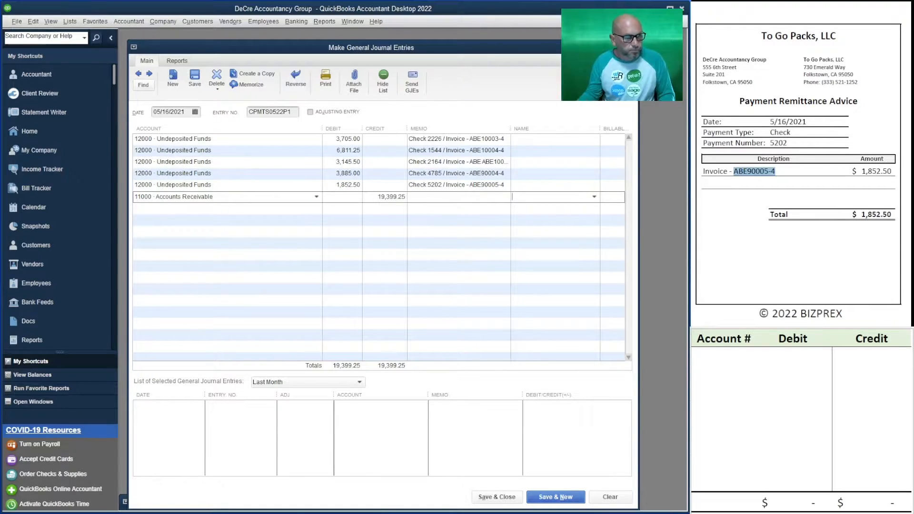
type("all")
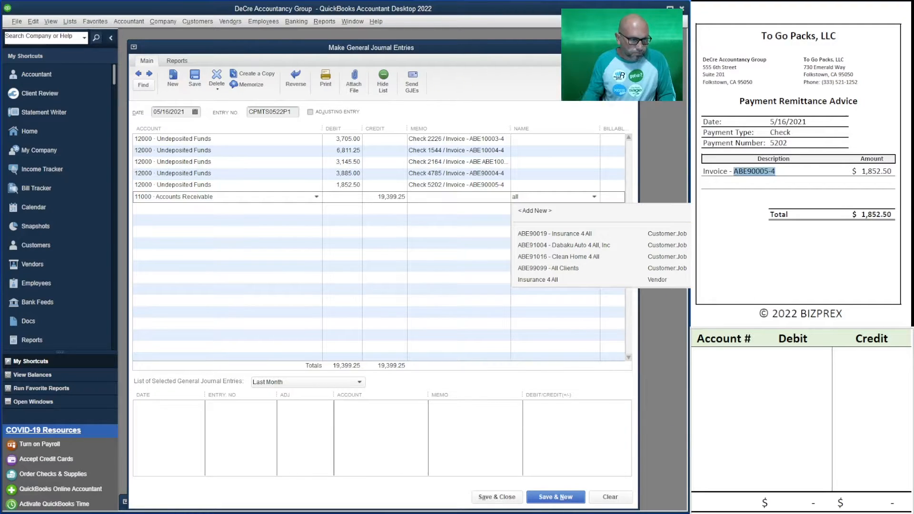
left_click(548, 268)
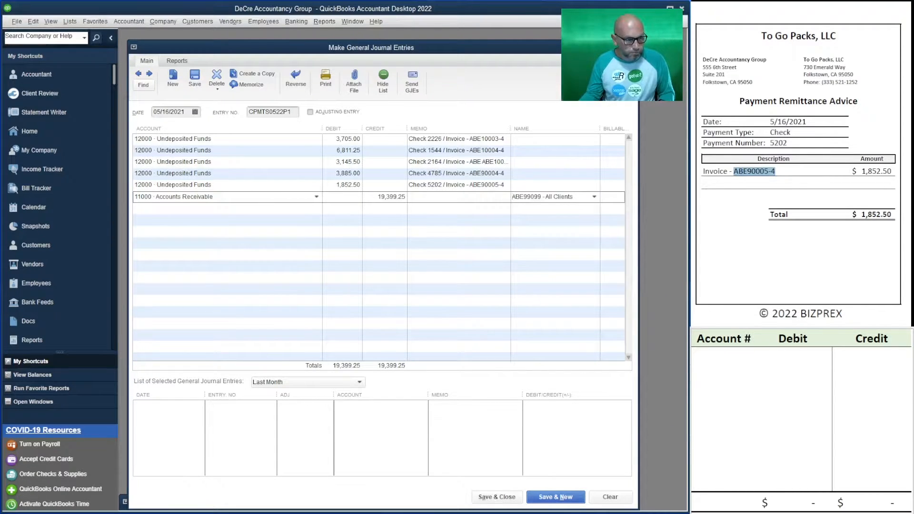
Assign ABE99099 - All Clients as the name on all five Undeposited Funds debit lines.
left_click(549, 139)
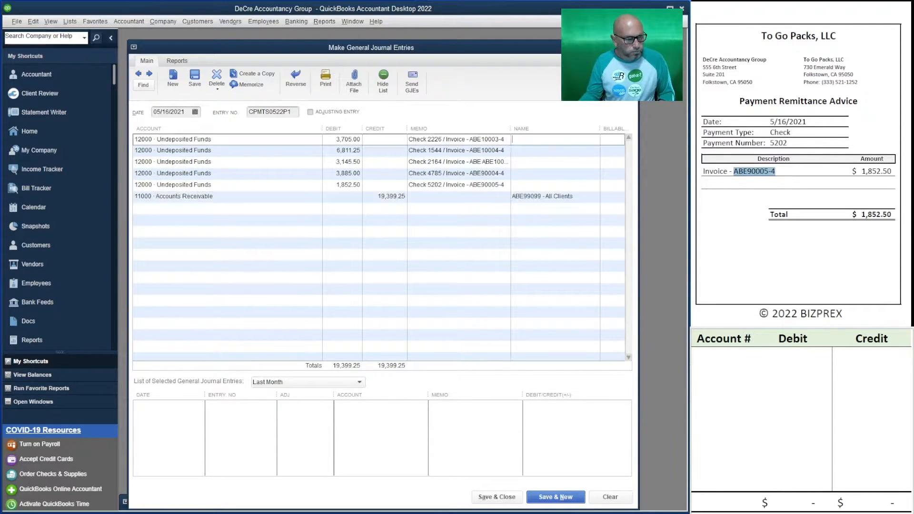
type("ABE99099 - All Clients")
left_click(549, 151)
type("ABE99099 - All Clients")
left_click(549, 162)
type("ABE99099 - All Clients")
left_click(548, 173)
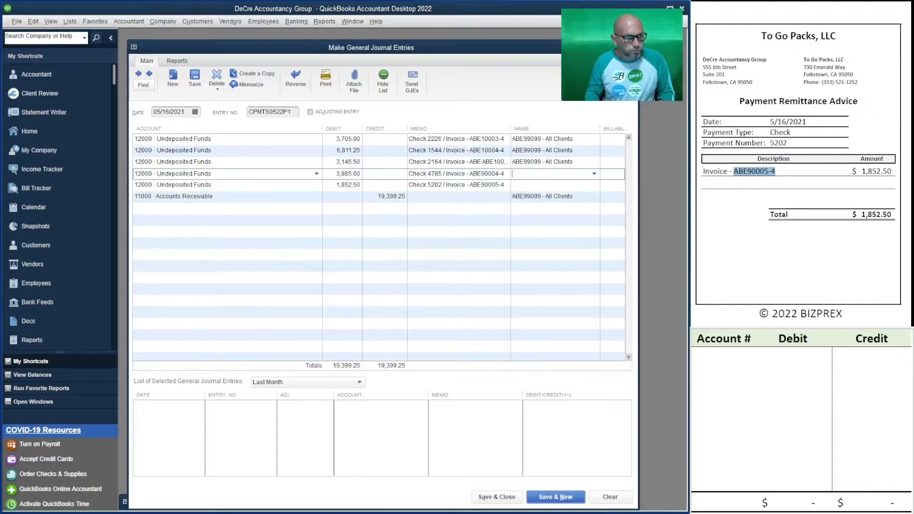
type("ABE99099 - All Clients")
left_click(549, 185)
type("ABE99099 - All Clients")
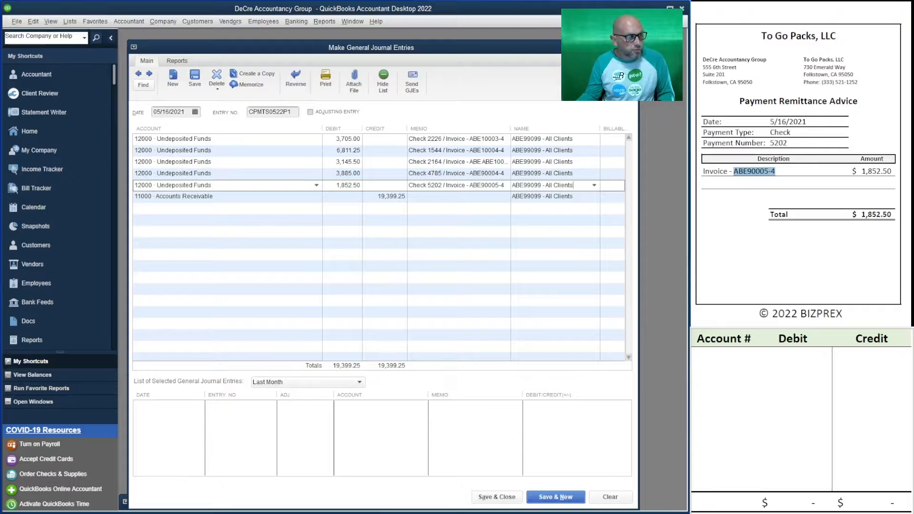
Review the 5/16/2021 remittance advices from DeCre Properties through To Go Packs against the journal entry lines.
left_click(798, 190)
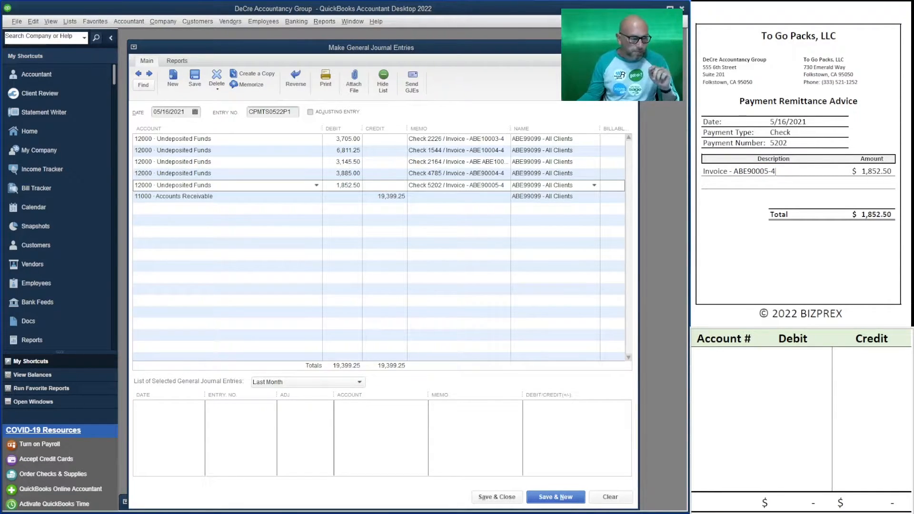
scroll(800, 190, "up", 20)
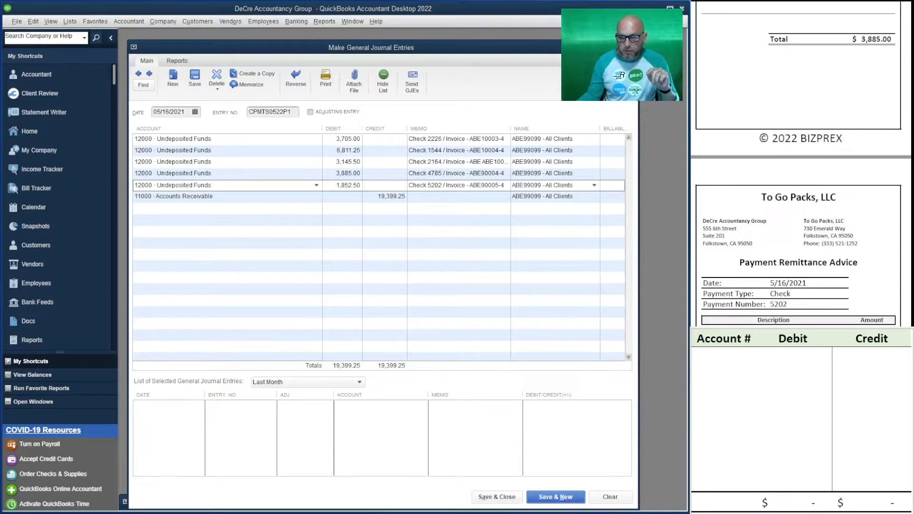
scroll(800, 190, "up", 15)
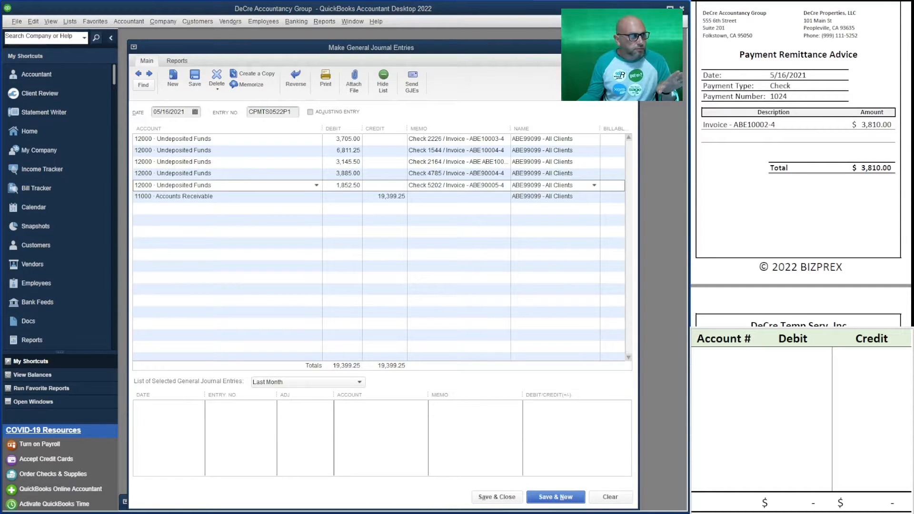
scroll(800, 190, "down", 1)
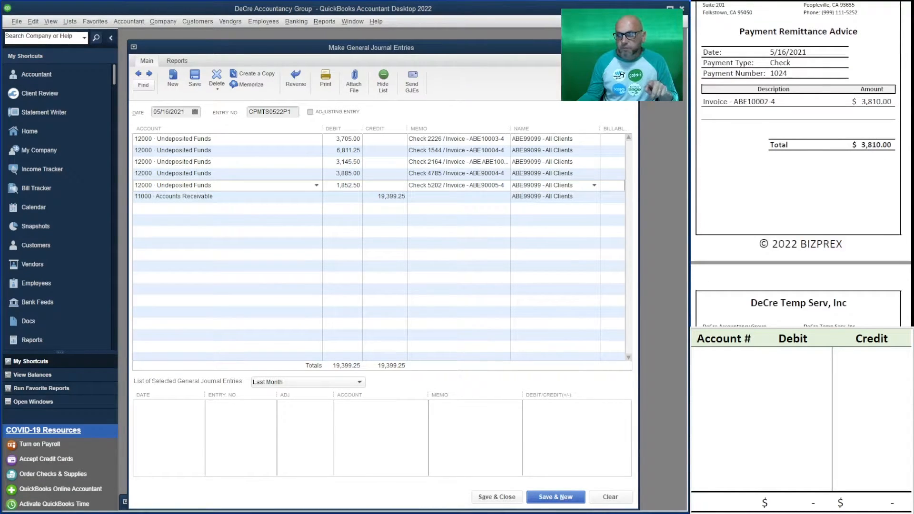
scroll(800, 191, "down", 11)
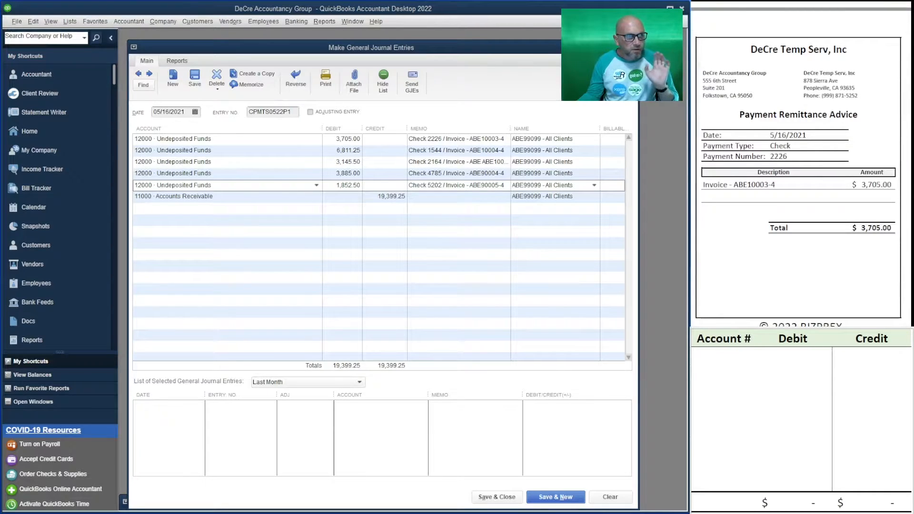
scroll(800, 191, "down", 11)
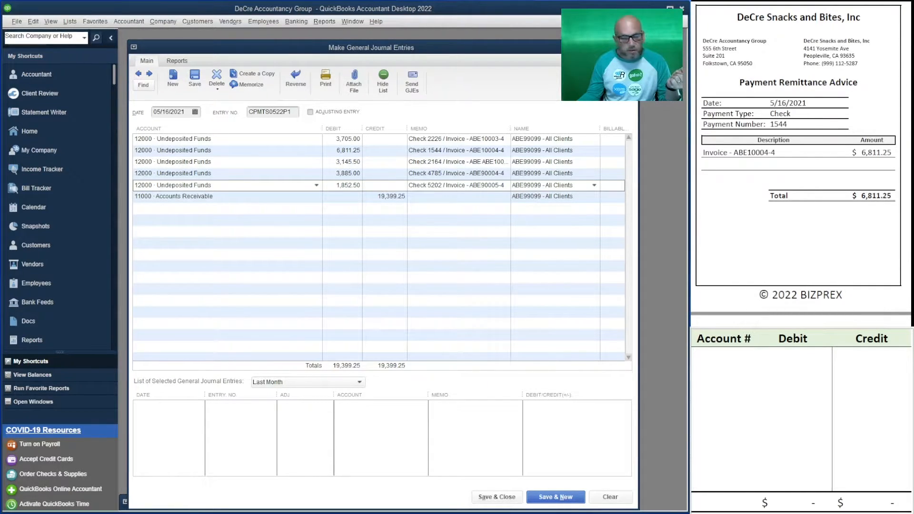
scroll(800, 165, "down", 10)
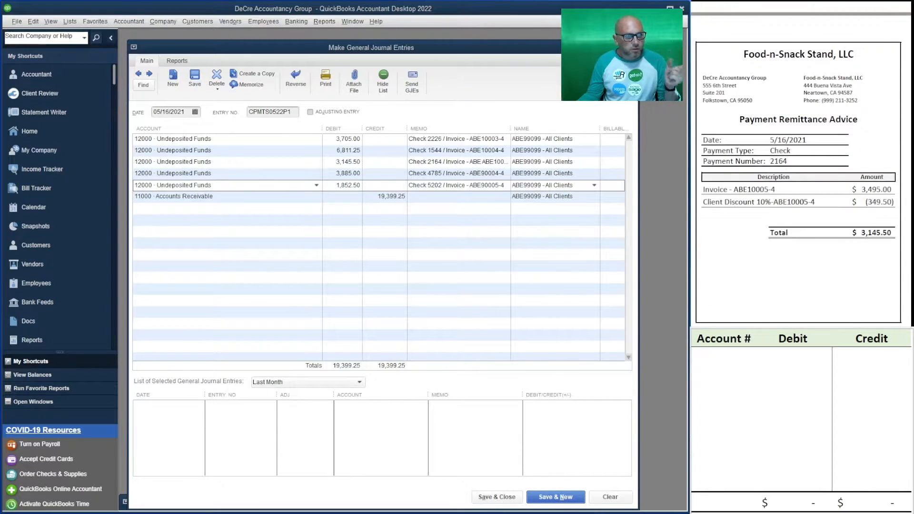
scroll(800, 190, "down", 8)
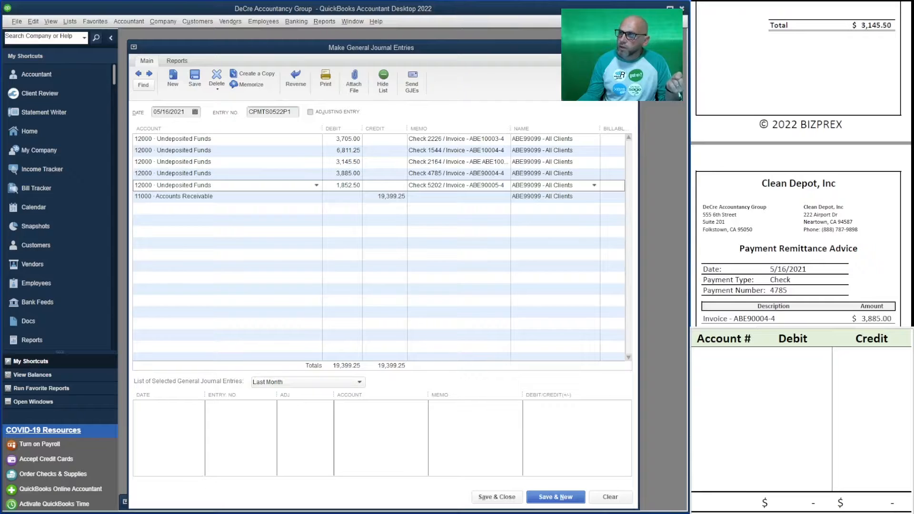
scroll(800, 164, "down", 8)
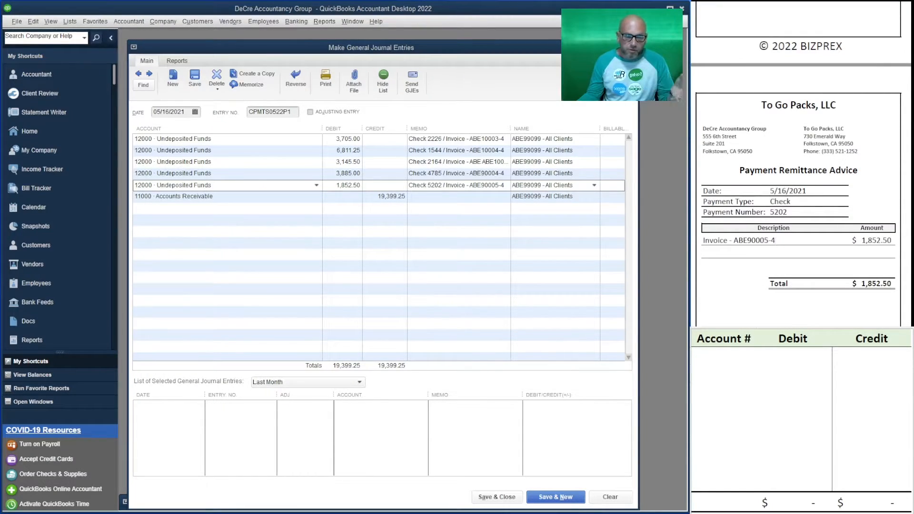
scroll(776, 241, "down", 2)
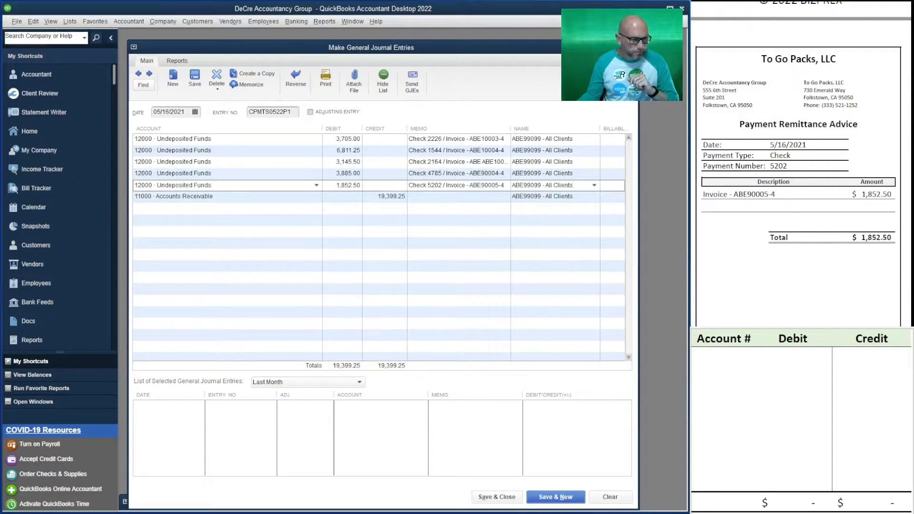
left_click(577, 513)
left_click(577, 513)
left_click(577, 513)
left_click(577, 513)
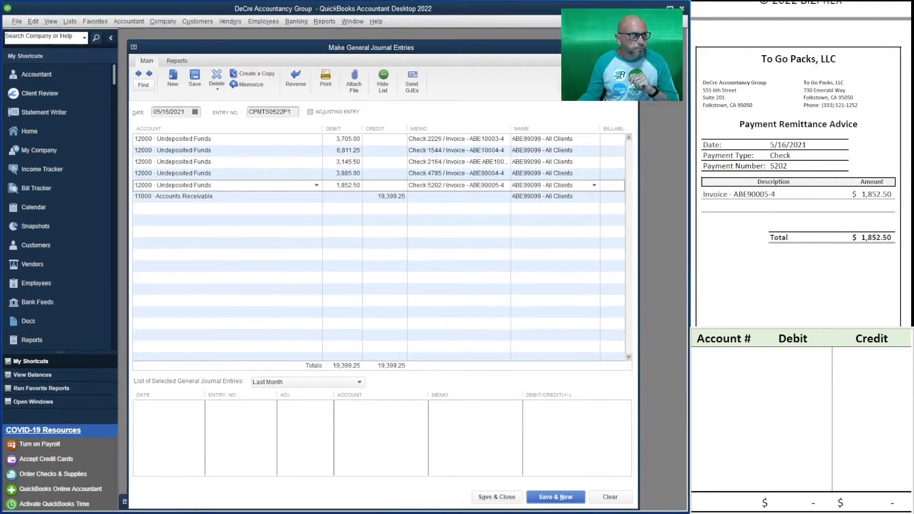
Restore the minimized Transactions by Account report and set its end date to 05/16/2021.
left_click_drag(372, 48, 401, 37)
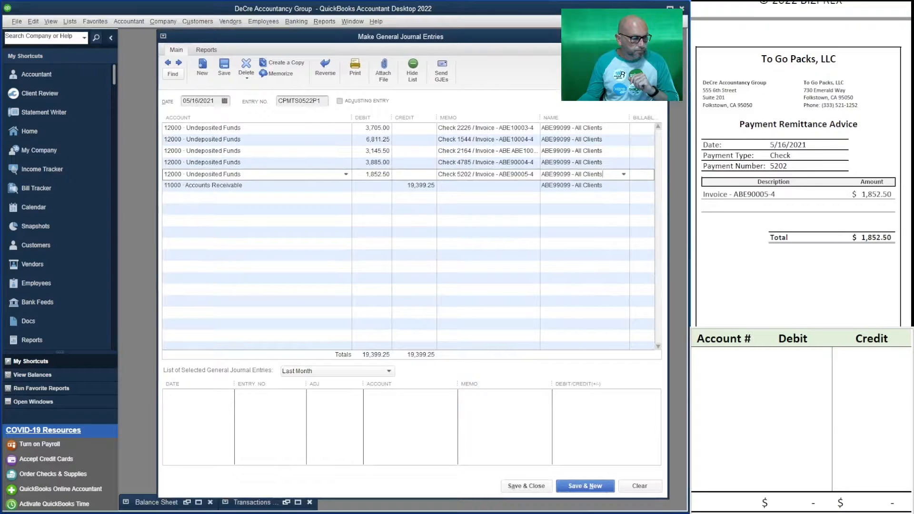
left_click(286, 503)
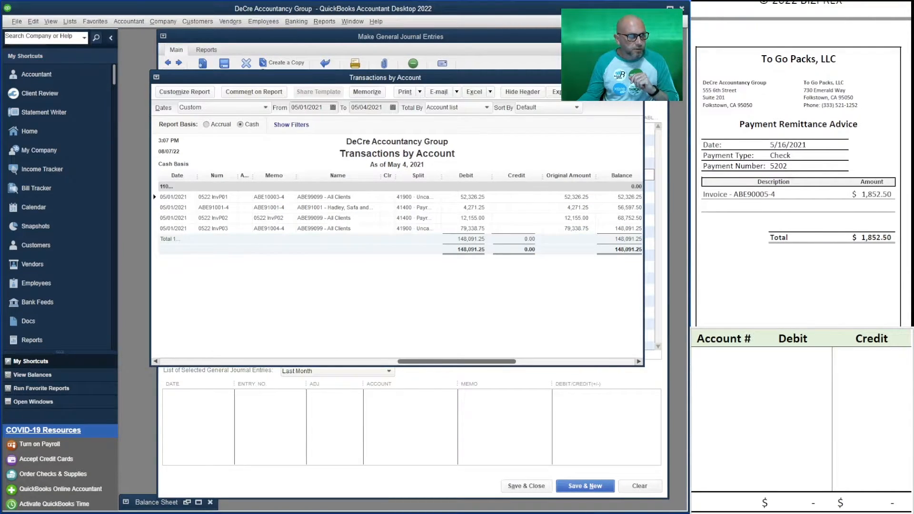
left_click_drag(385, 77, 372, 125)
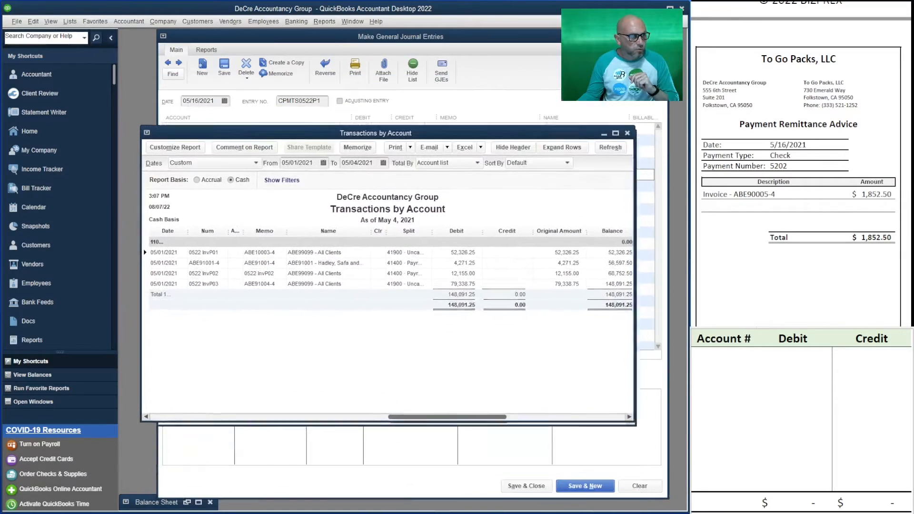
left_click(354, 154)
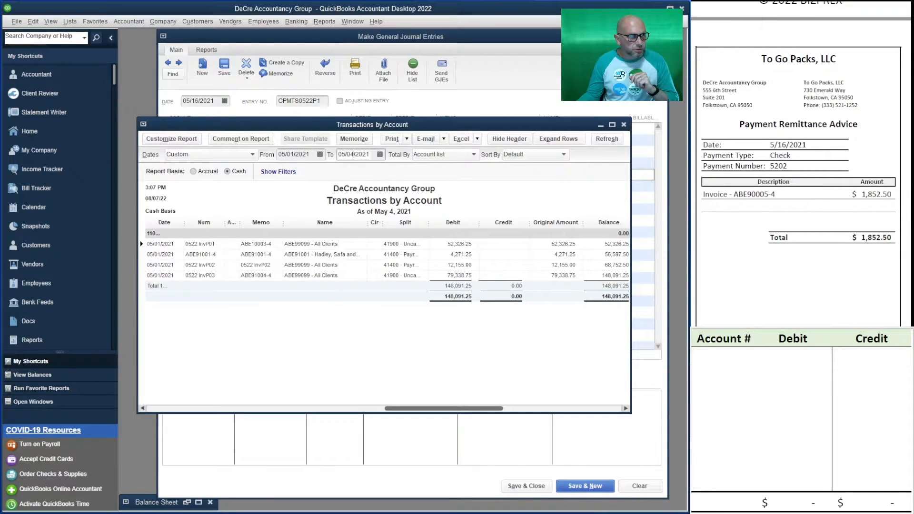
key("BackSpace")
key("BackSpace")
type("16")
key("Tab")
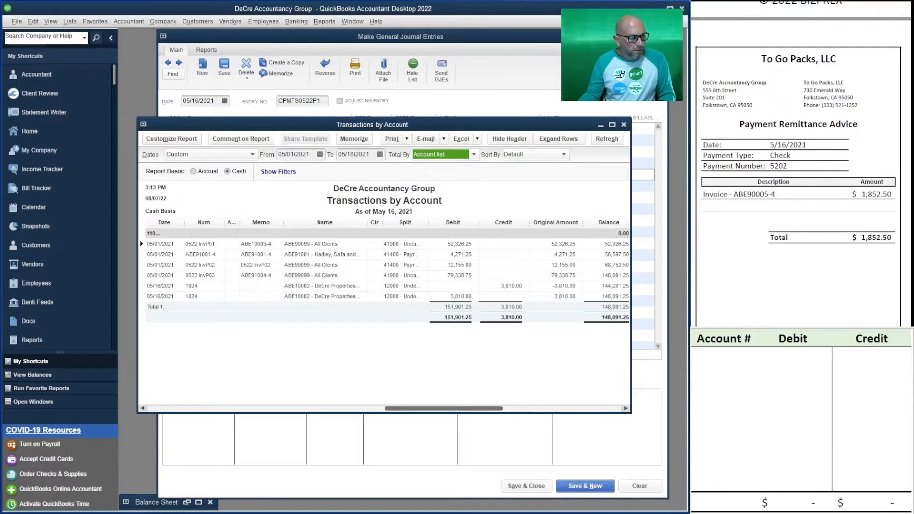
Switch the Transactions by Account report to accrual basis and back to cash basis to compare the receivable transactions.
left_click(193, 172)
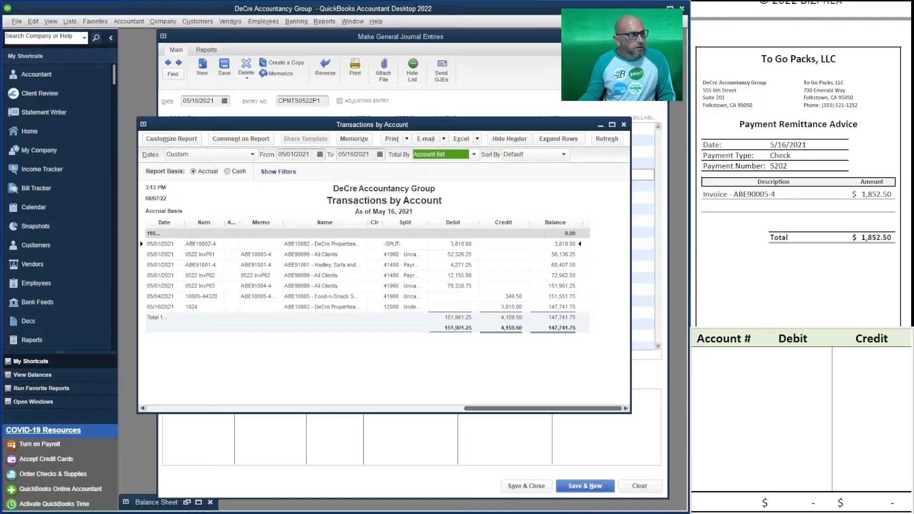
left_click(227, 172)
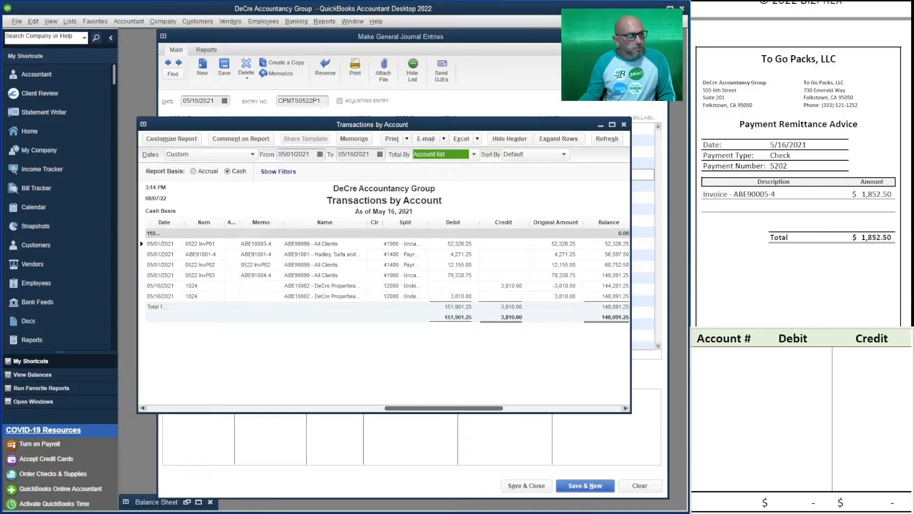
Save and close the general journal entry and refresh the Transactions by Account report.
left_click_drag(507, 125, 516, 172)
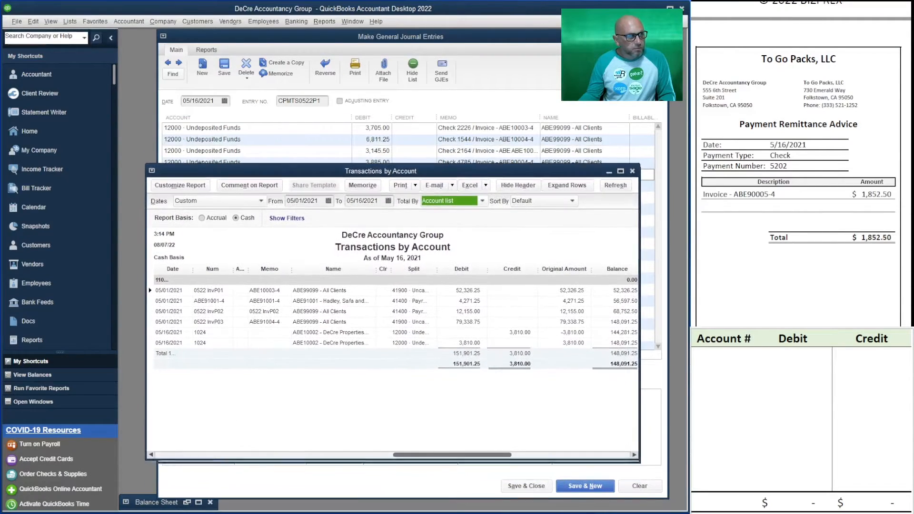
left_click(504, 37)
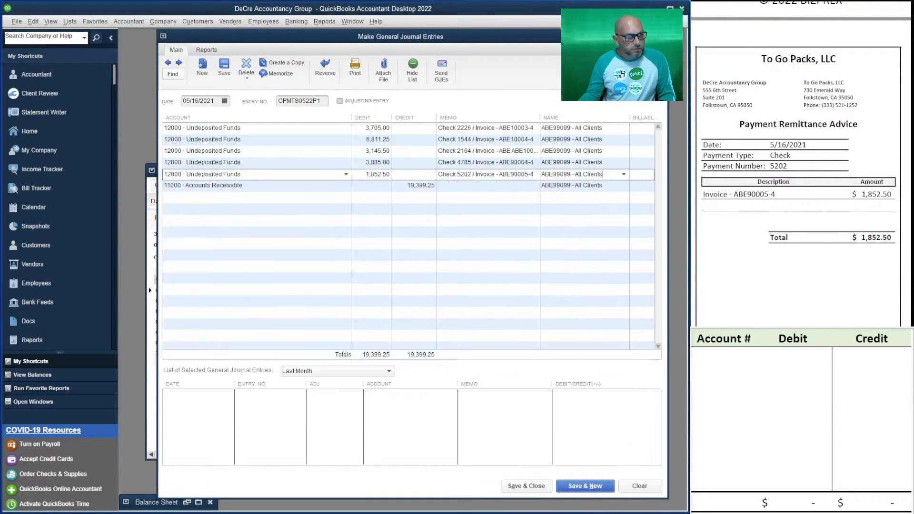
left_click(526, 485)
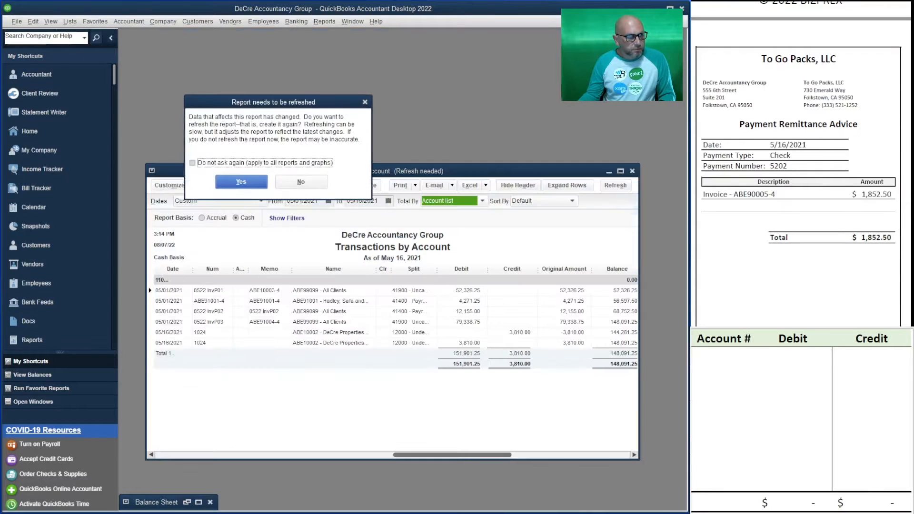
key("Return")
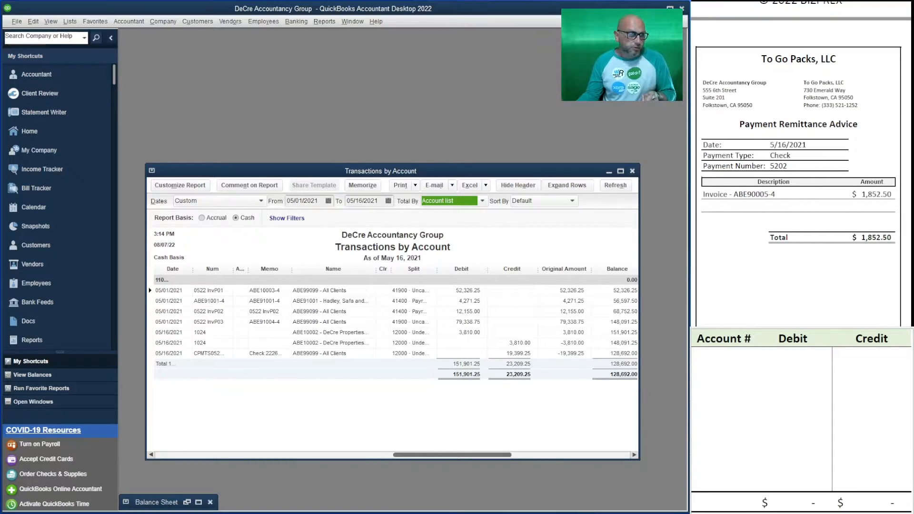
Close the Transactions by Account report without memorizing it and restore the Balance Sheet with its date set to 05/31/2021.
key("Escape")
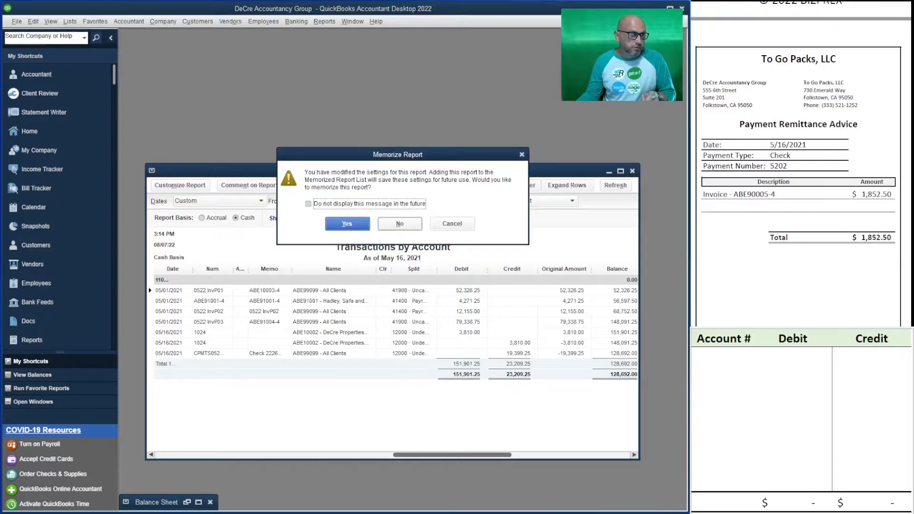
key("n")
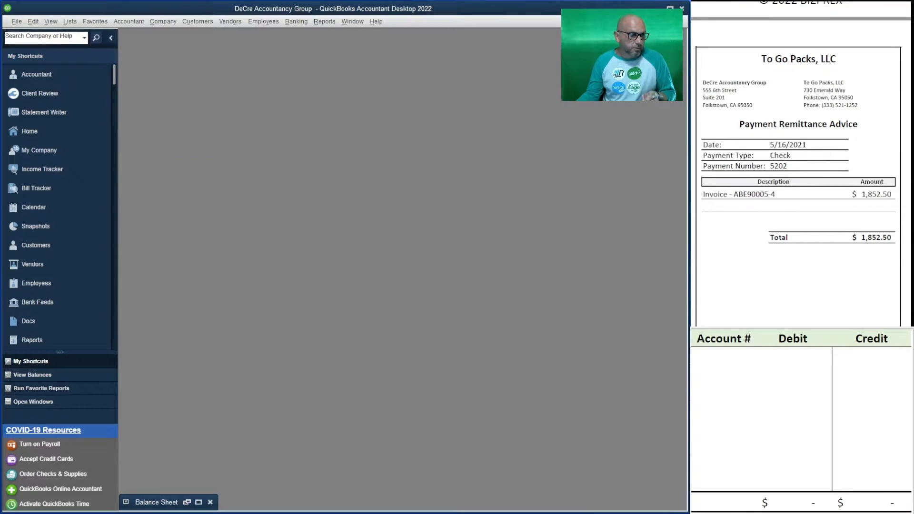
left_click(187, 502)
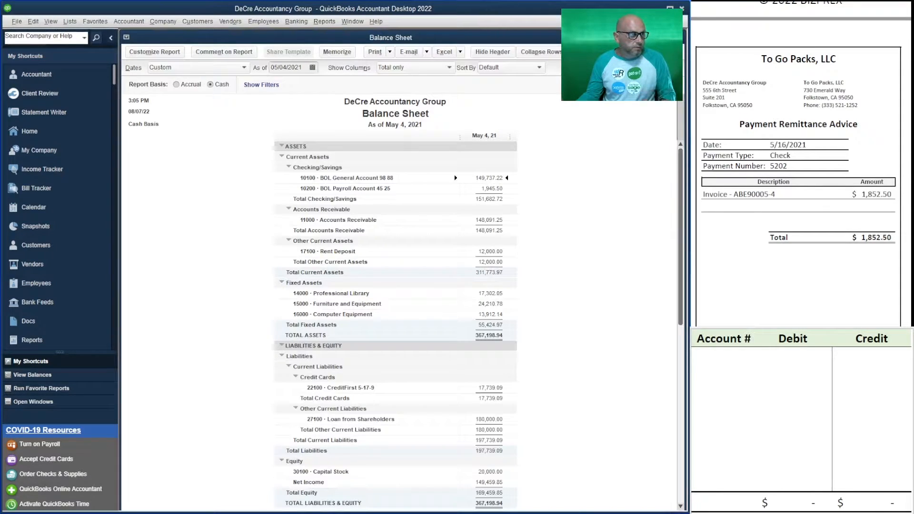
double_click(287, 68)
type("05/31/2021")
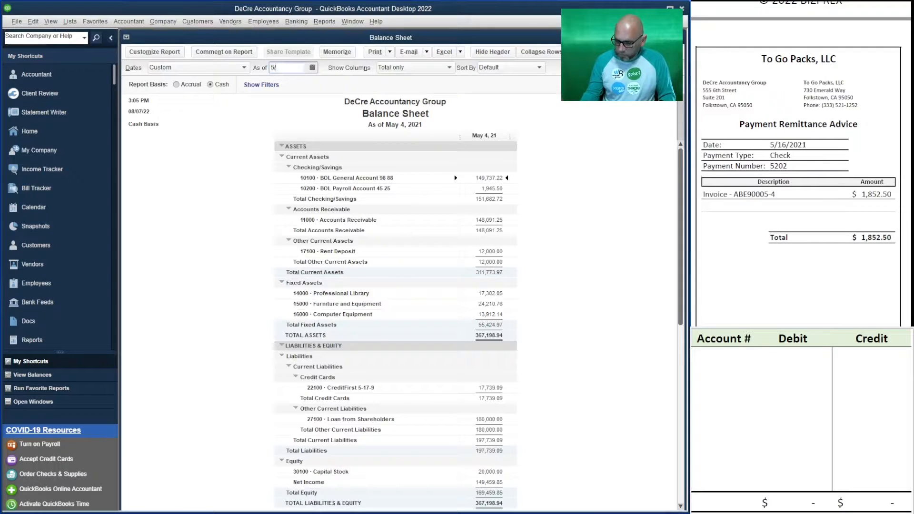
key("Tab")
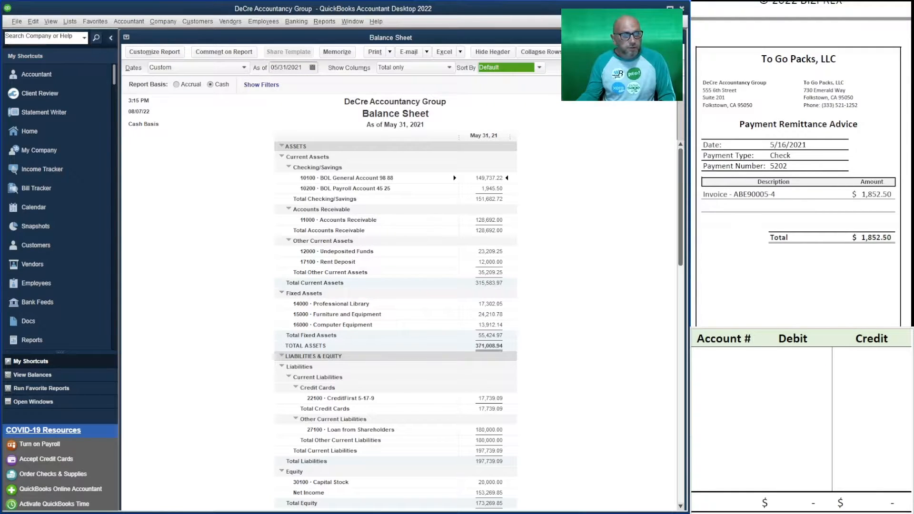
View the Balance Sheet as of 05/15/2021.
left_click(656, 37)
left_click(187, 502)
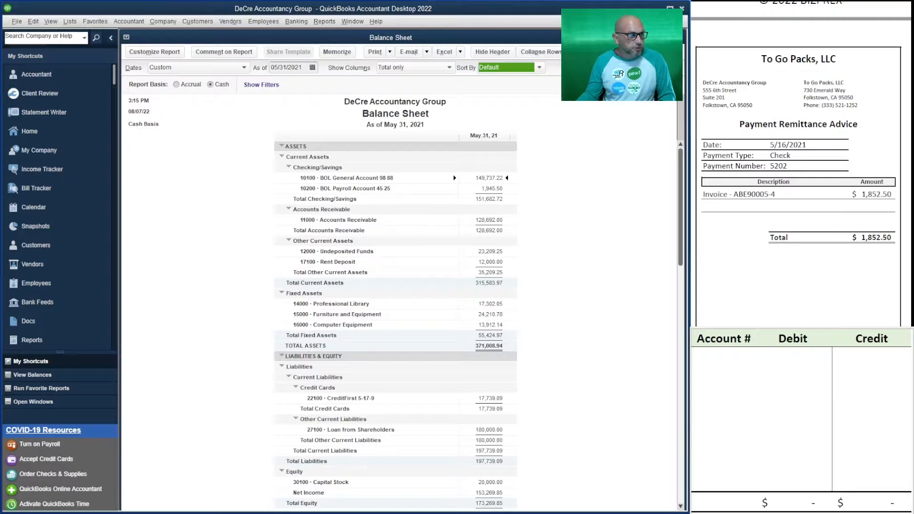
left_click_drag(288, 68, 280, 67)
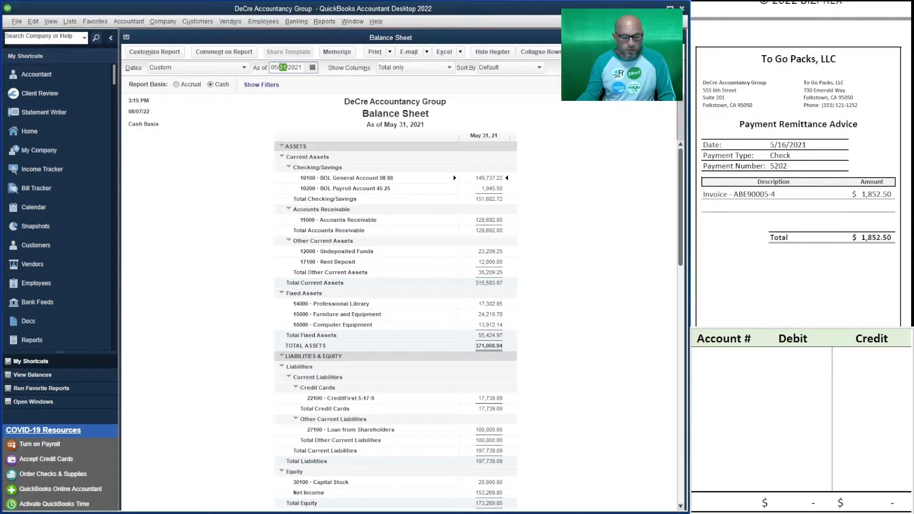
type("15")
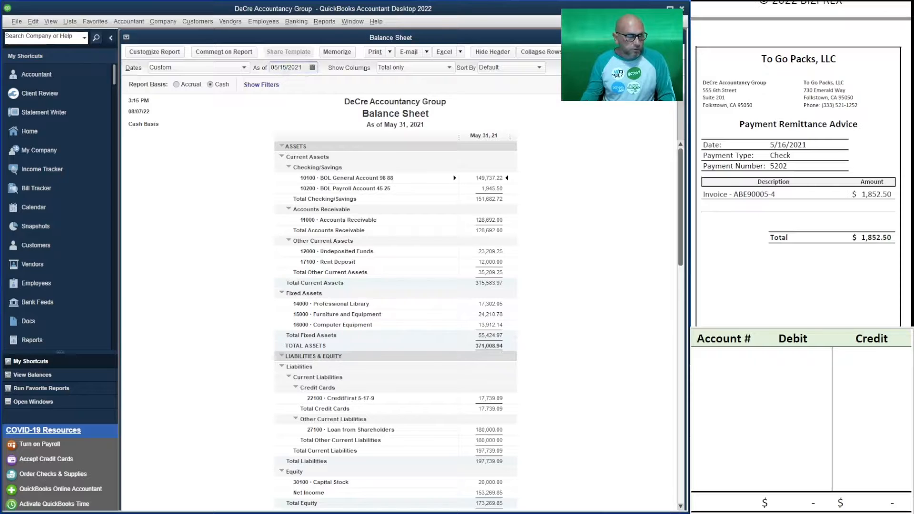
key("Tab")
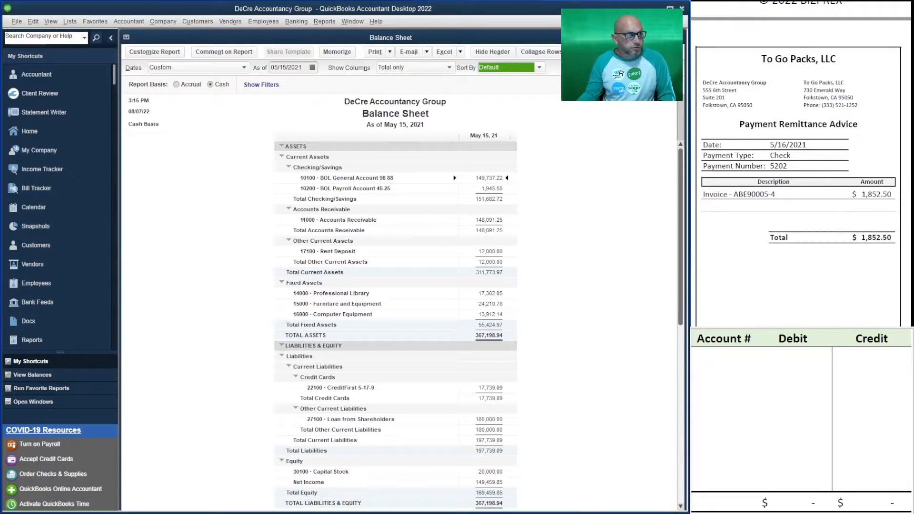
View the Balance Sheet as of 05/16/2021 and minimize the report.
left_click(287, 67)
key("BackSpace")
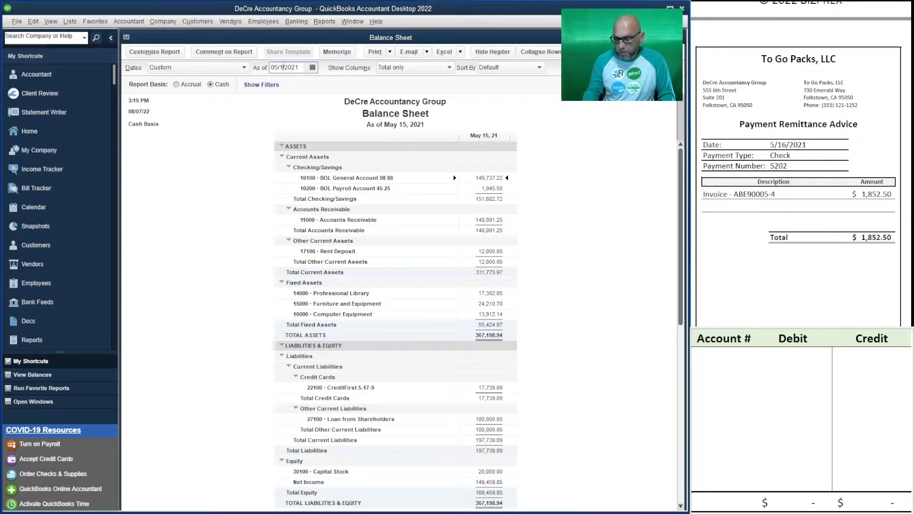
type("6")
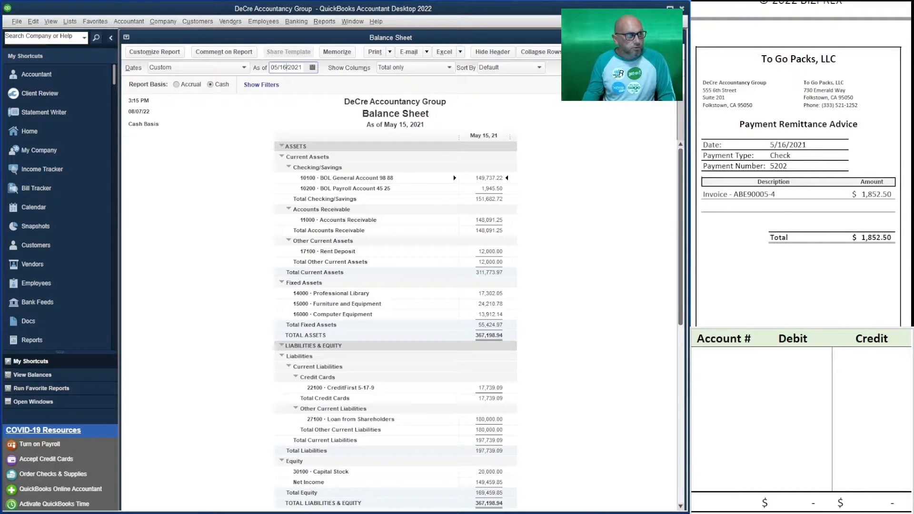
key("Tab")
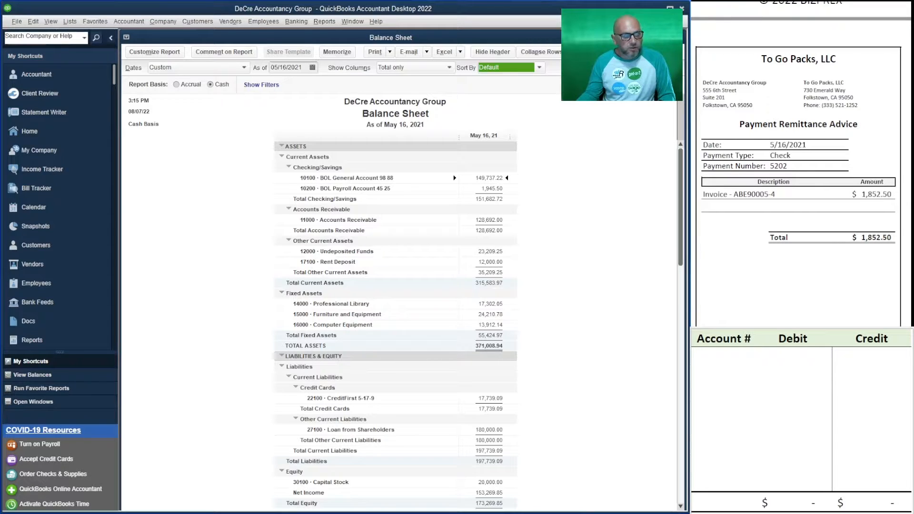
left_click(655, 37)
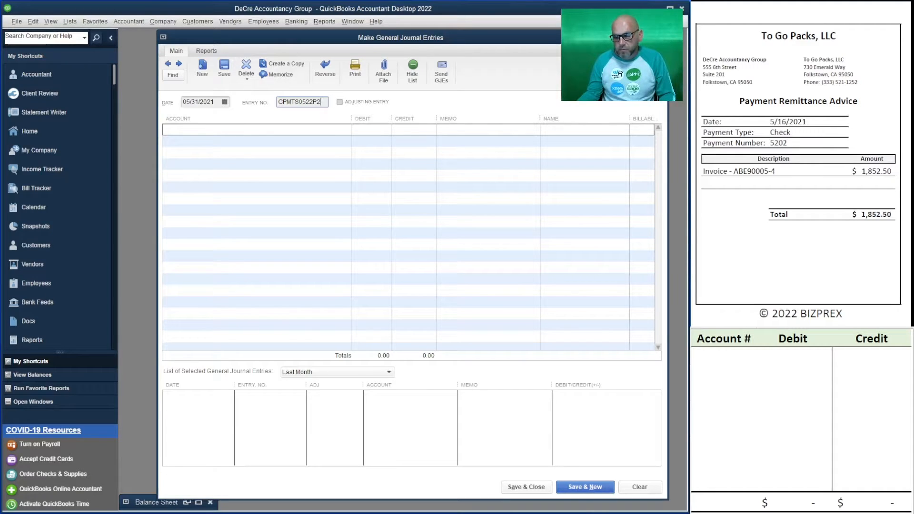
Enter the Food Traders payment on the first journal line as a 2,193.75 debit to 12000 · Undeposited Funds, narrowing the Account column.
scroll(800, 167, "down", 10)
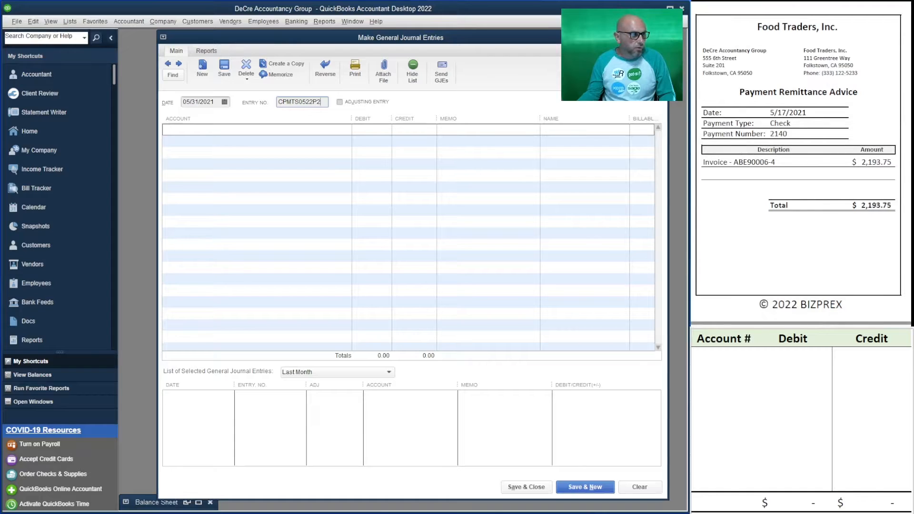
key("Tab")
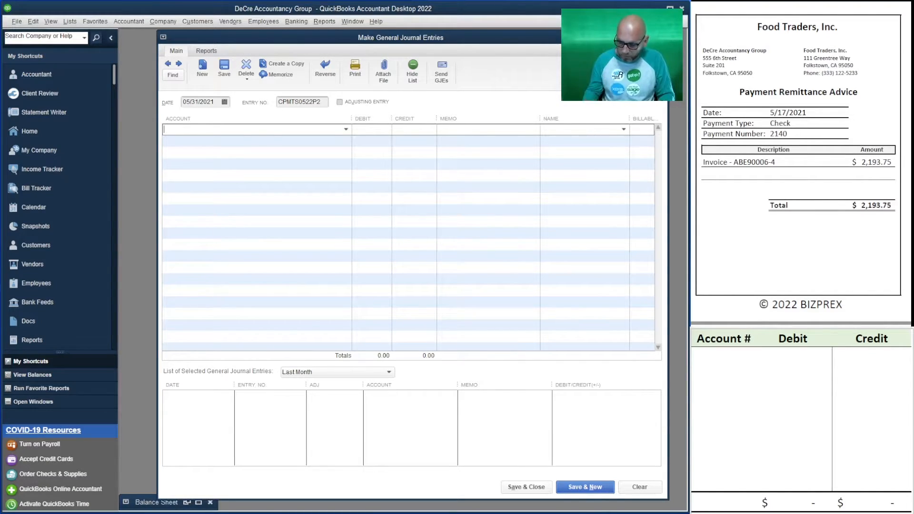
type("12000 · Undeposited Funds")
key("Tab")
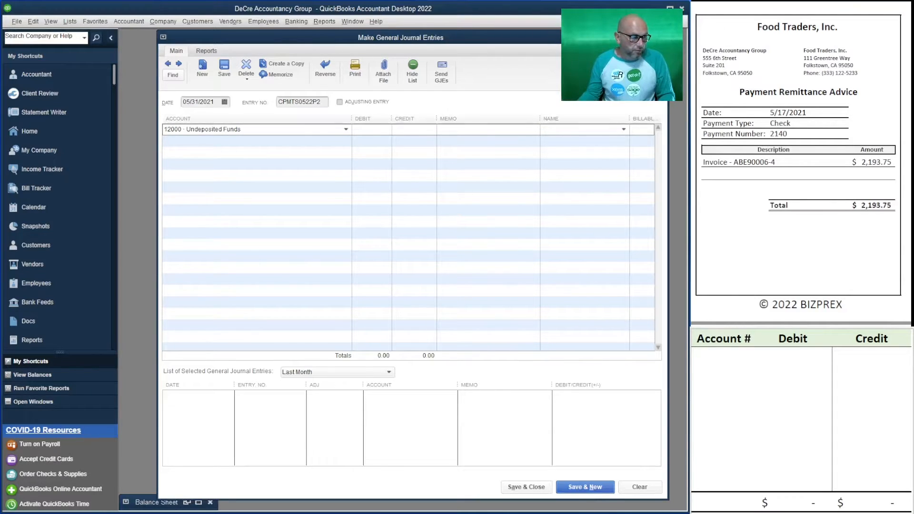
left_click_drag(352, 119, 286, 118)
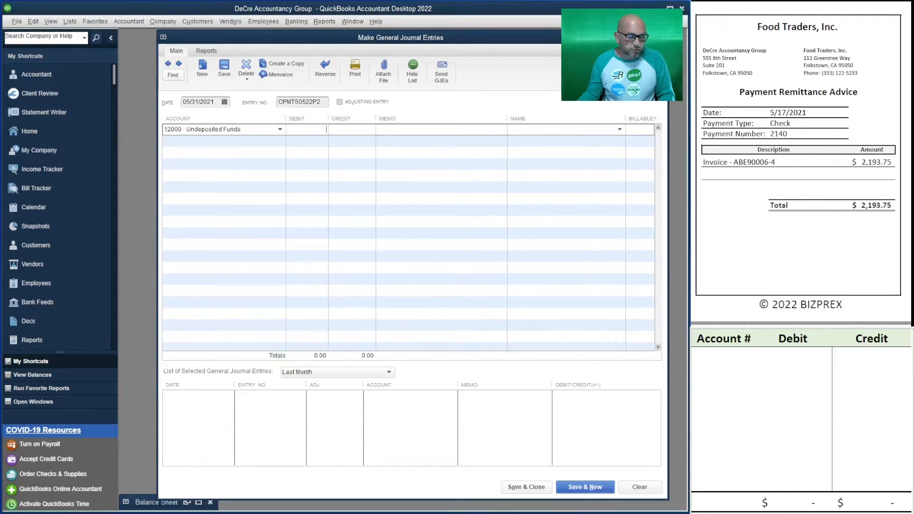
type("2193.75")
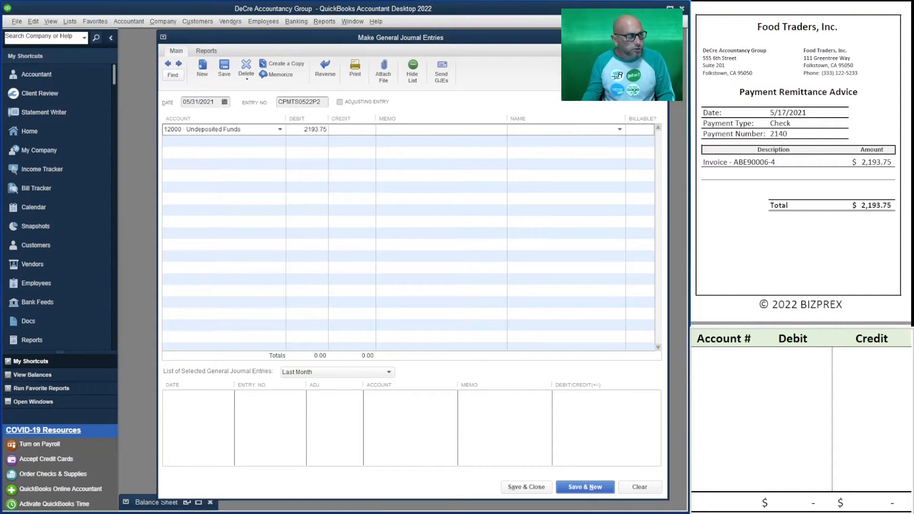
key("Tab")
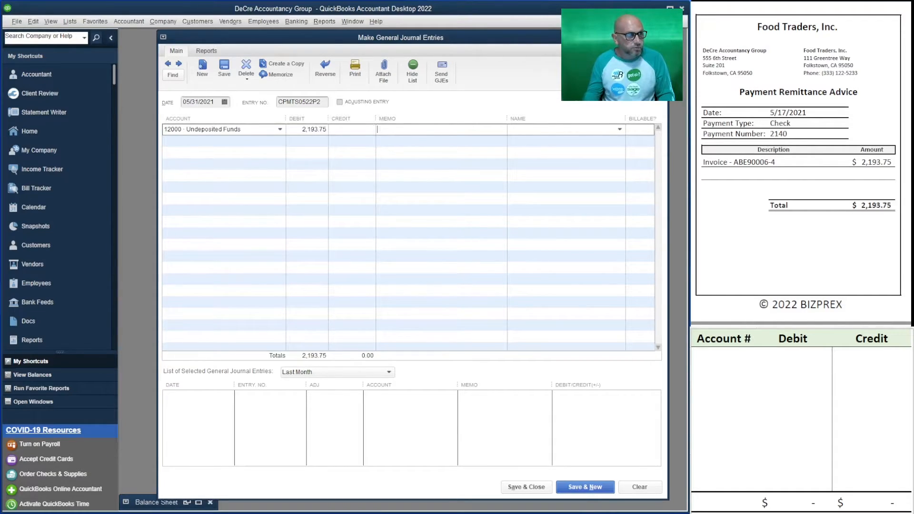
Set the first line's memo to "Check 2140 / Invoice - ABE90006-4", copying the invoice description from the remittance advice.
key("Tab")
type("Check")
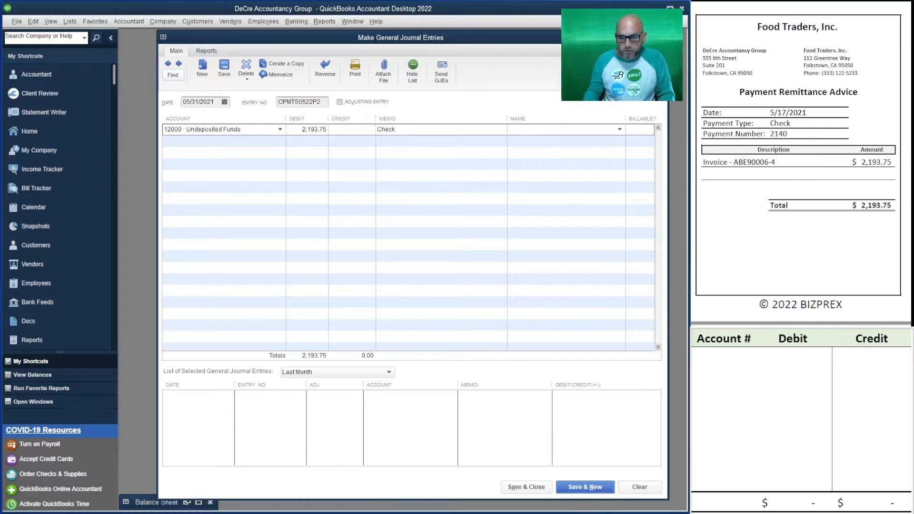
type(" 2140 /")
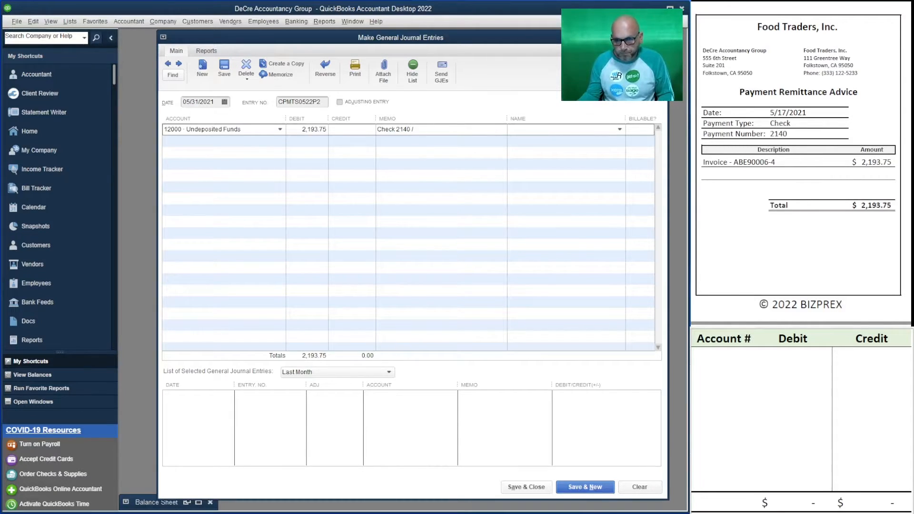
left_click_drag(776, 162, 703, 162)
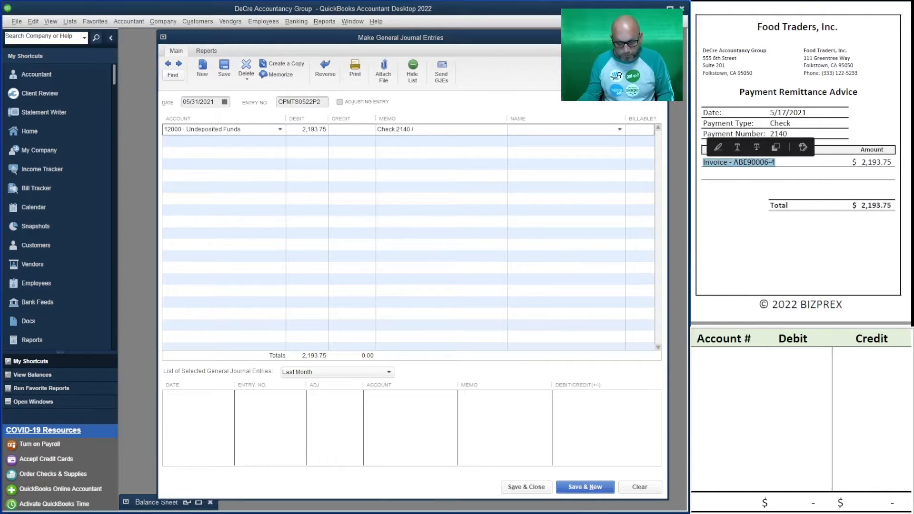
key("ctrl+c")
key("alt+Tab")
key("ctrl+v")
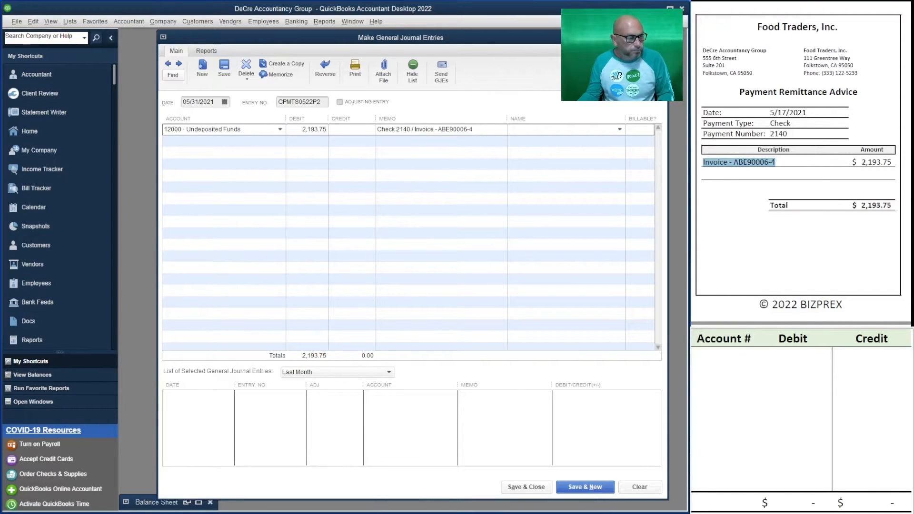
Copy the 12000 · Undeposited Funds account from the first line into the next 17 journal lines.
key("Down")
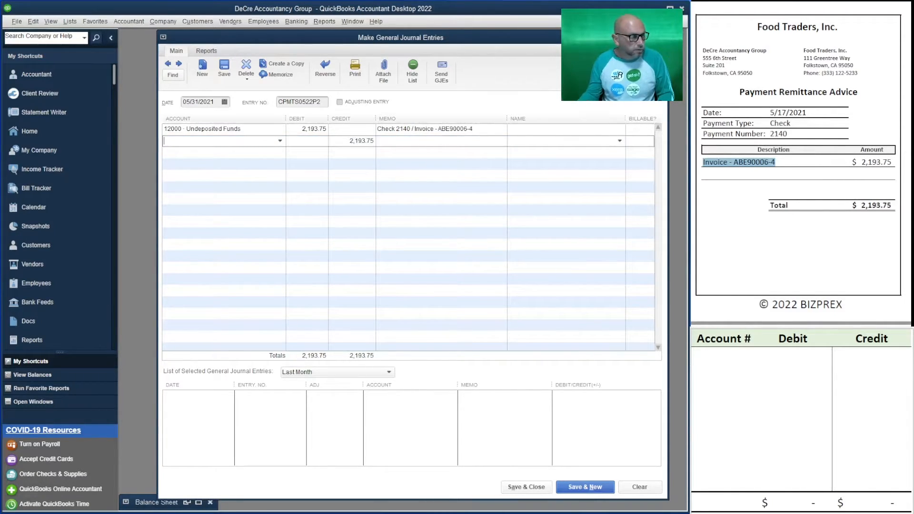
key("Up")
left_click(164, 130)
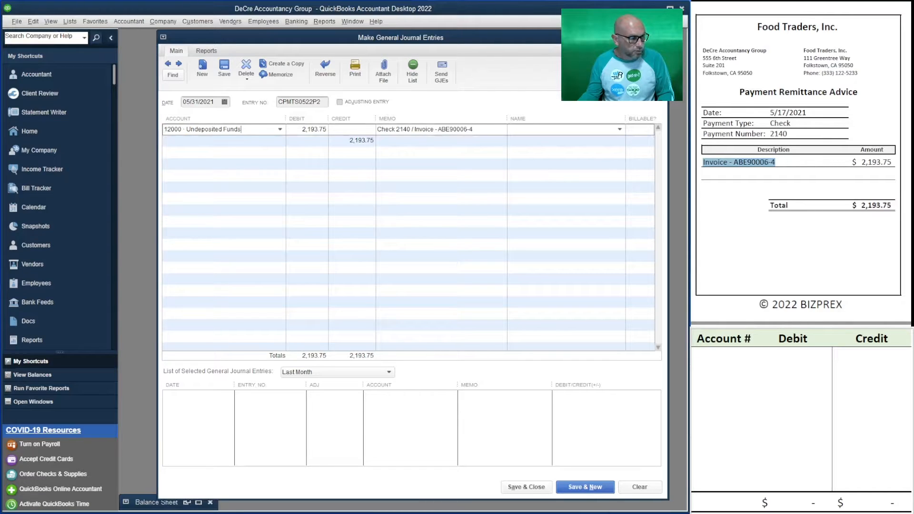
key("shift+Home")
key("ctrl+c")
key("Down")
key("ctrl+v")
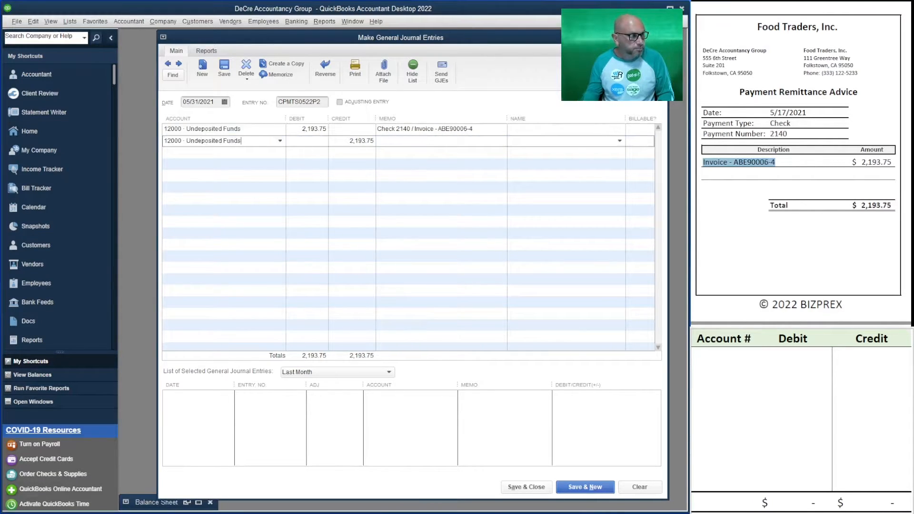
key("Down")
key("ctrl+v")
key("Down")
key("ctrl+v")
key("Down")
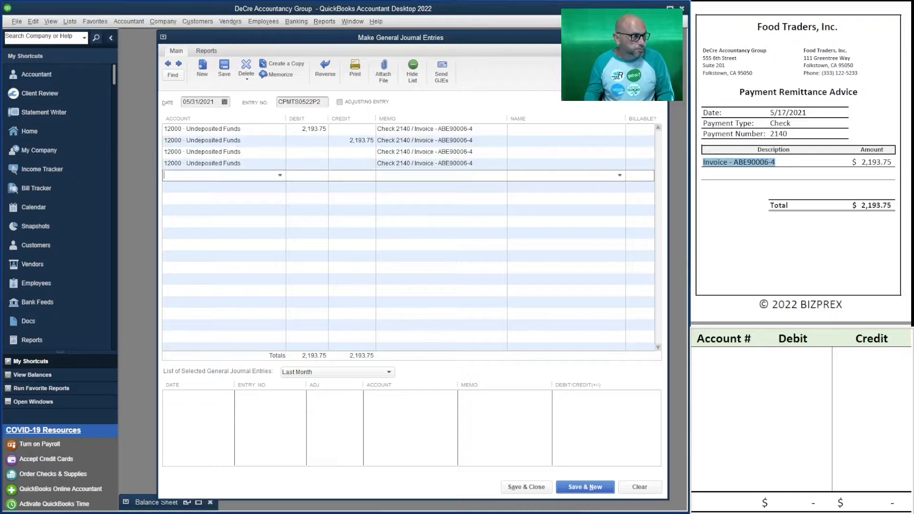
key("ctrl+v")
key("Down")
key("ctrl+v")
key("Down")
key("ctrl+v")
key("Down")
key("ctrl+v")
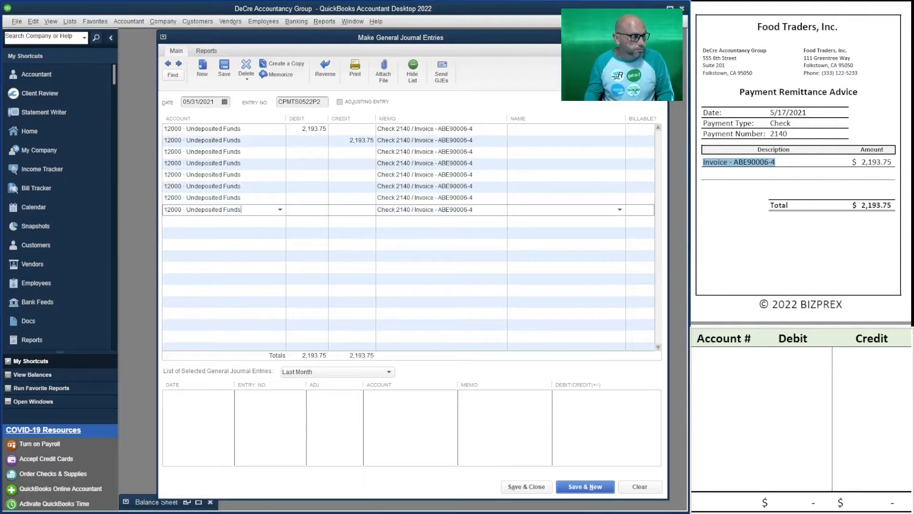
key("Down")
key("ctrl+v")
key("Down")
key("ctrl+v")
key("Down")
key("ctrl+v")
key("Down")
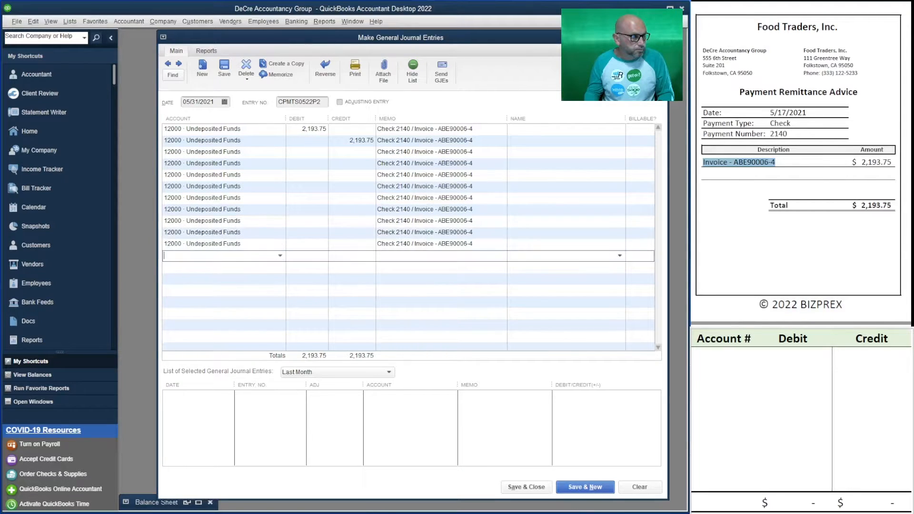
key("ctrl+v")
key("Down")
key("ctrl+v")
key("Down")
key("ctrl+v")
key("Down")
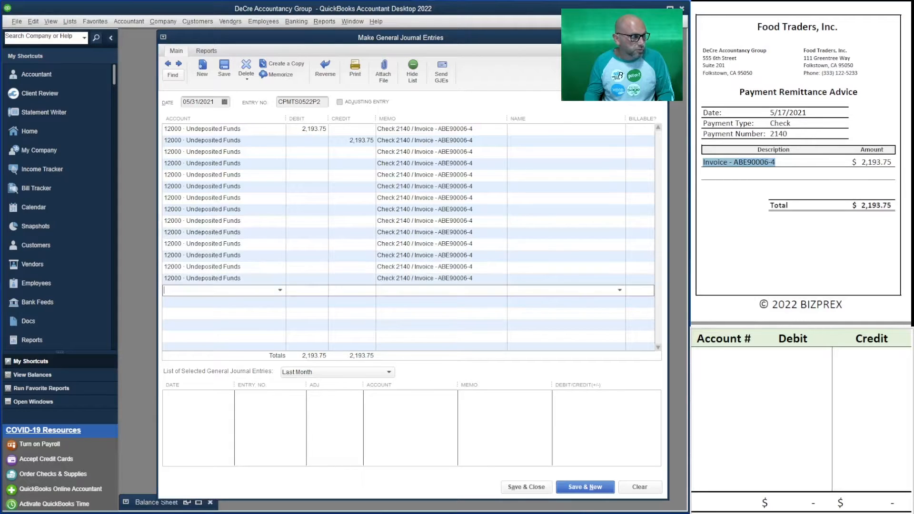
key("Down")
key("ctrl+v")
key("Down")
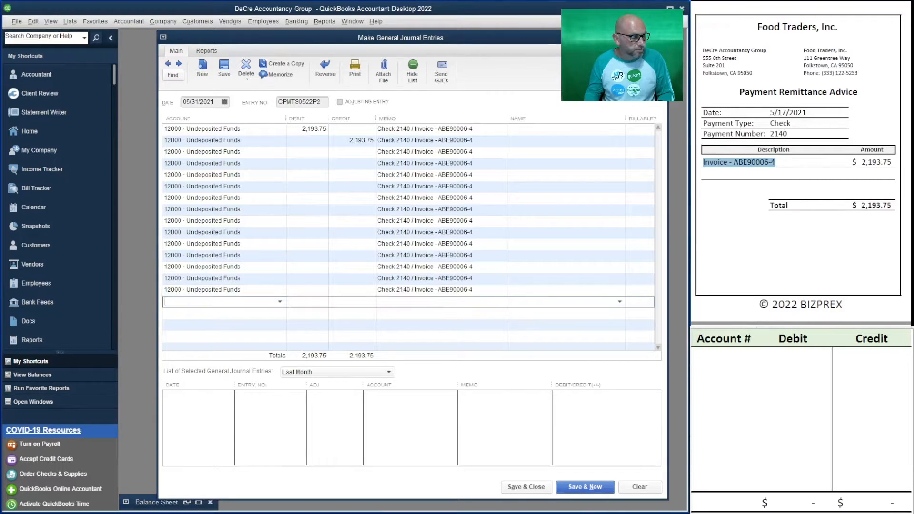
key("ctrl+v")
key("Down")
key("ctrl+v")
key("Down")
key("ctrl+v")
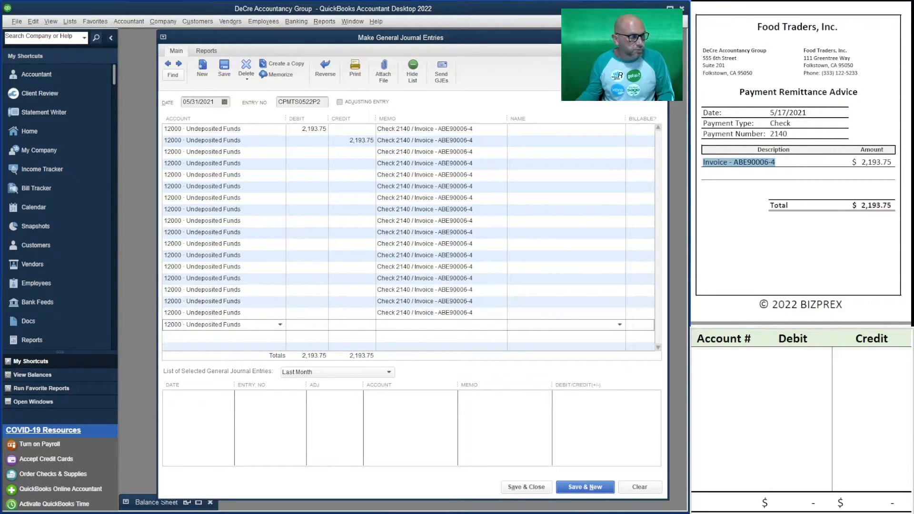
Set the second line's debit to 2,778.75 for the Soft Drinks 2U payment.
scroll(798, 162, "down", 3)
scroll(802, 162, "down", 10)
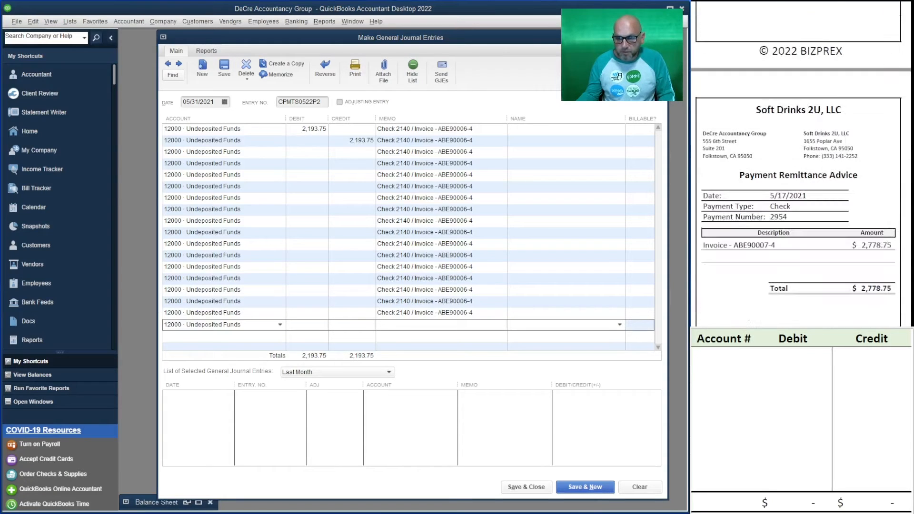
left_click(307, 141)
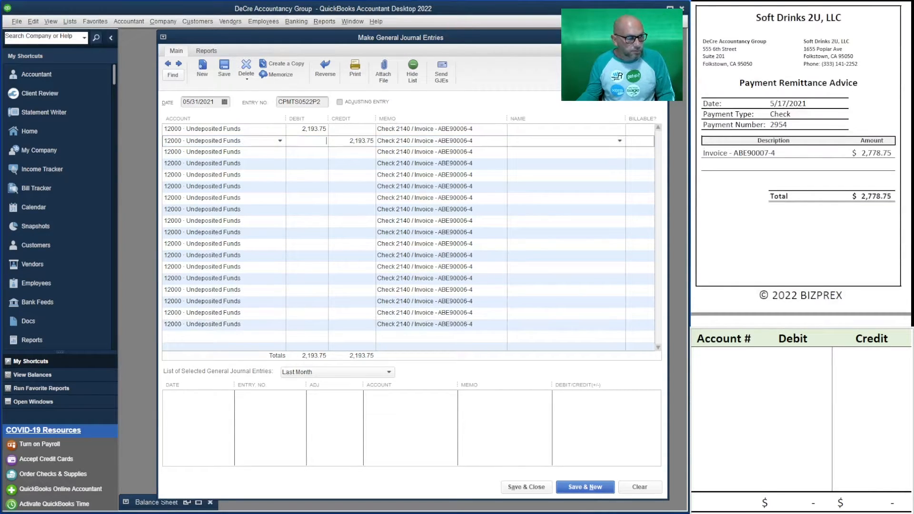
type("2,778.75")
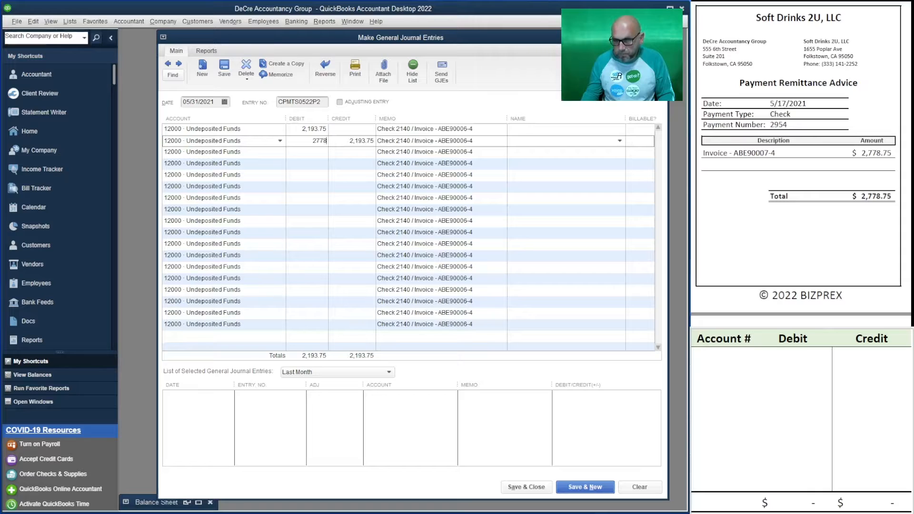
key("Tab")
key("Tab")
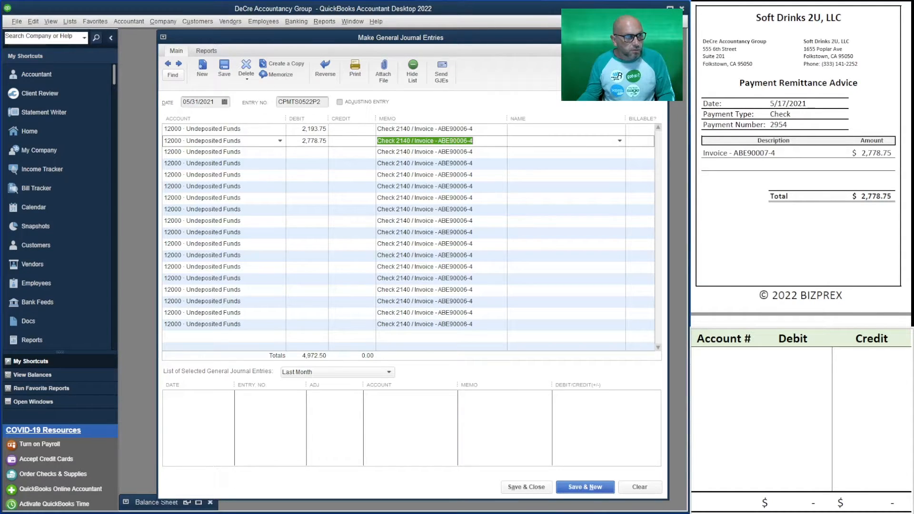
Change the second line's memo to "Check 2954 / Invoice - ABE90007-4".
left_click(405, 141)
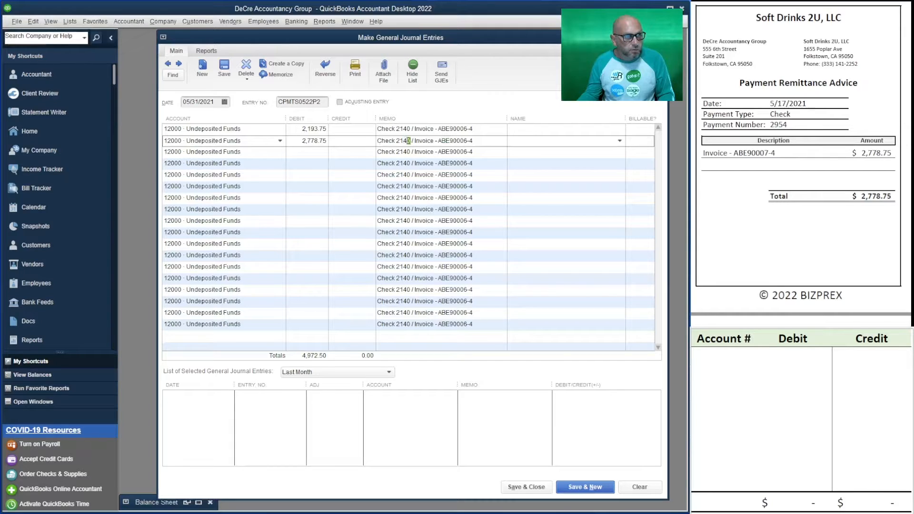
left_click_drag(411, 141, 397, 141)
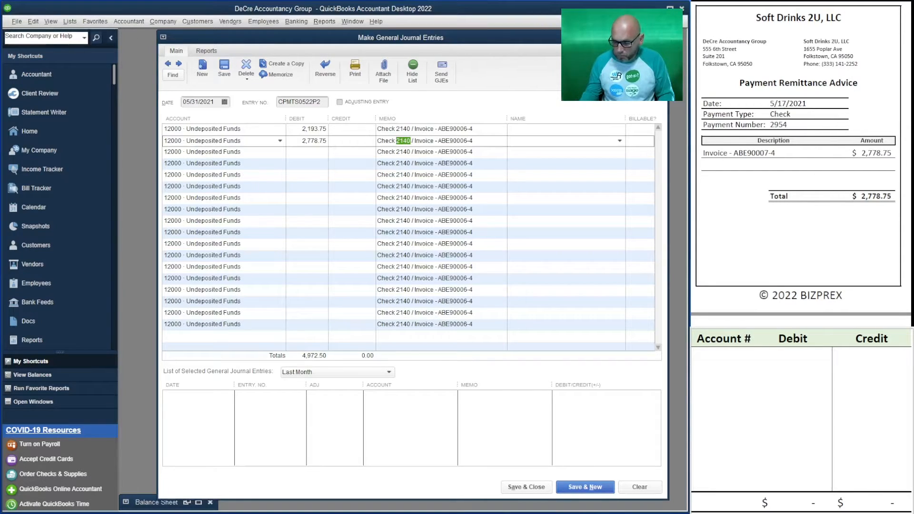
type("2954")
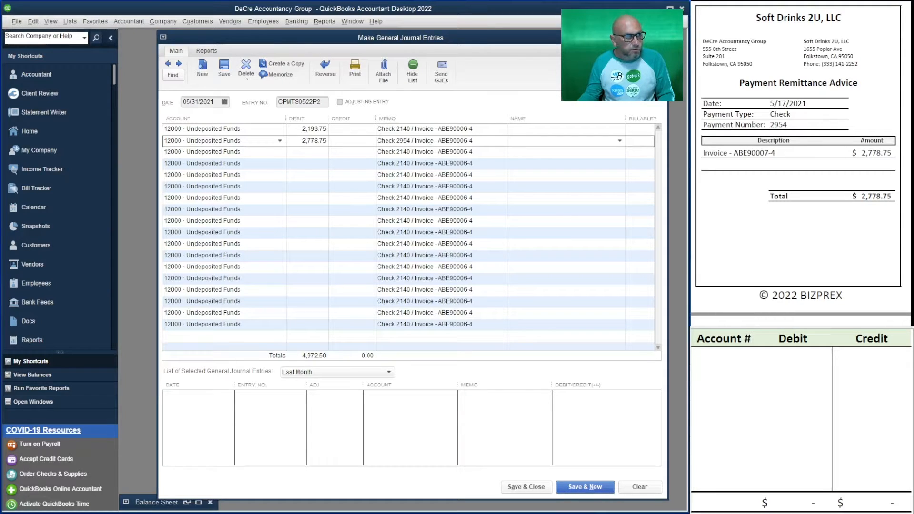
left_click_drag(473, 141, 464, 141)
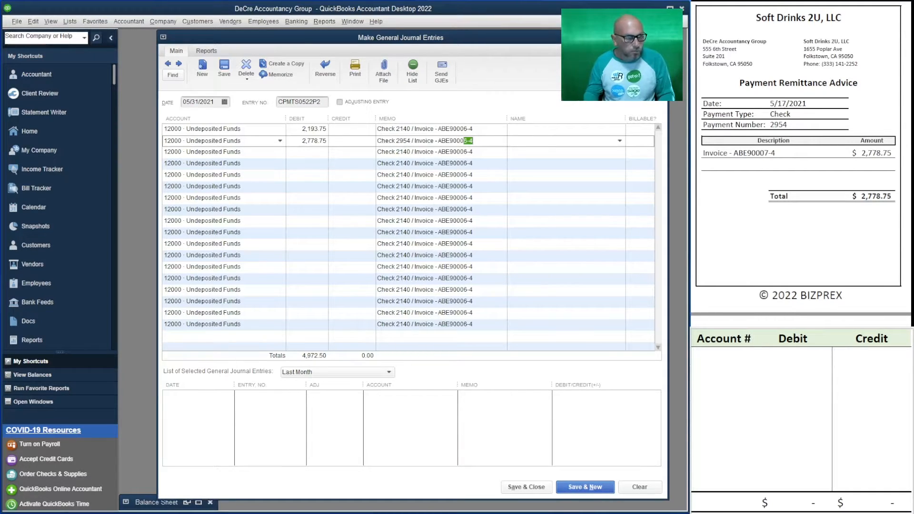
type("7-4")
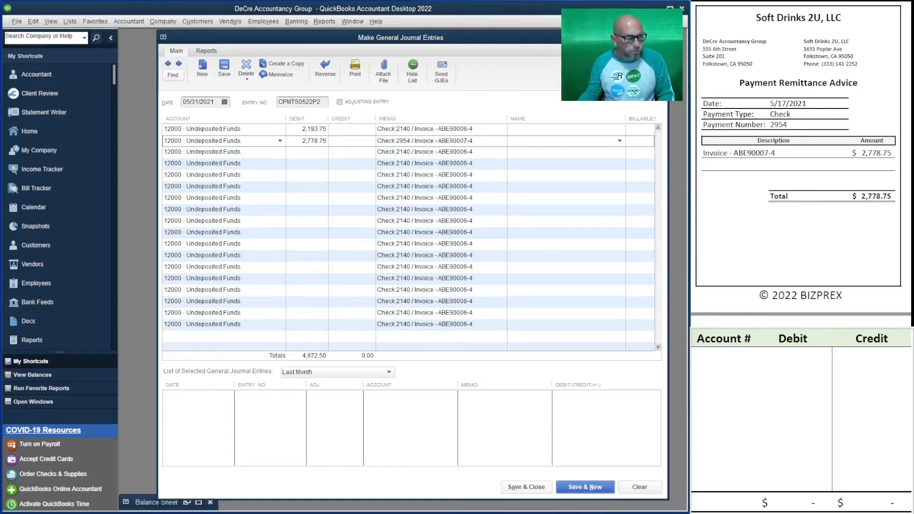
Set the third journal line's debit to 5,847.50 for the Gas Station on Main St payment.
scroll(801, 164, "down", 10)
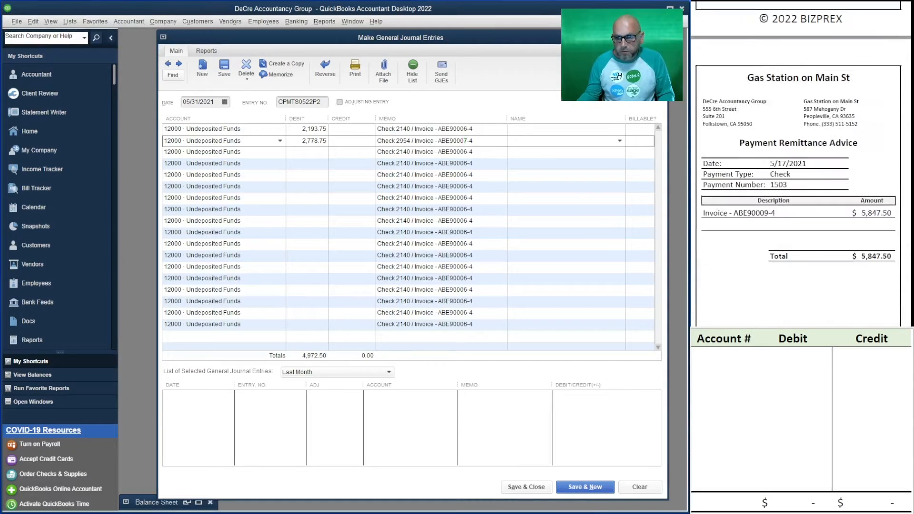
key("Tab")
key("Tab")
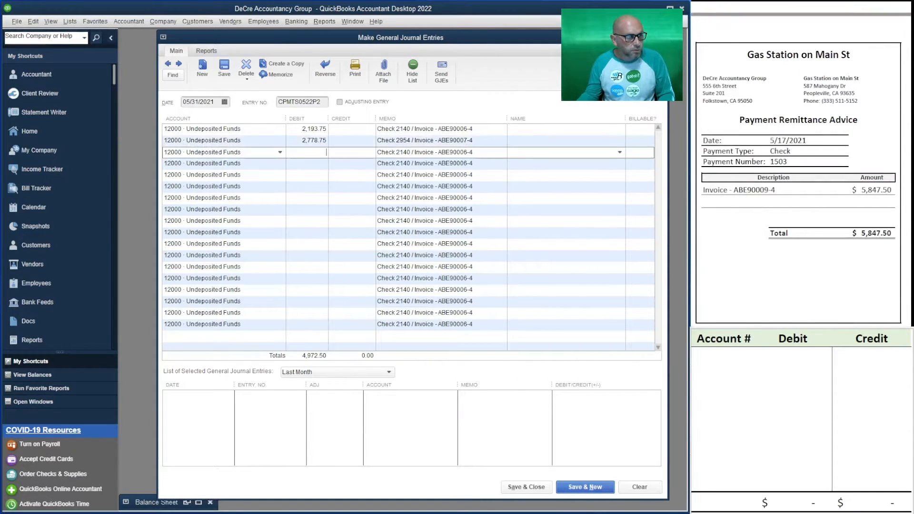
type("5,8")
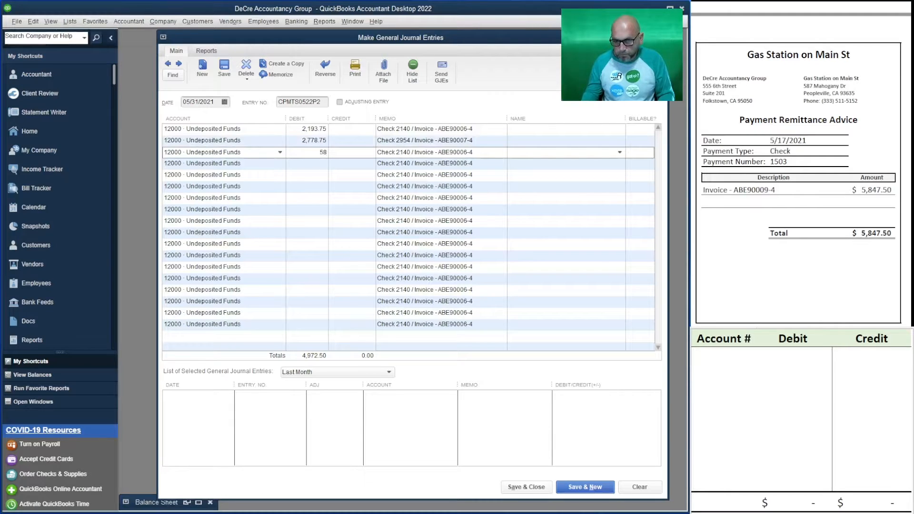
type("47.50")
key("Tab")
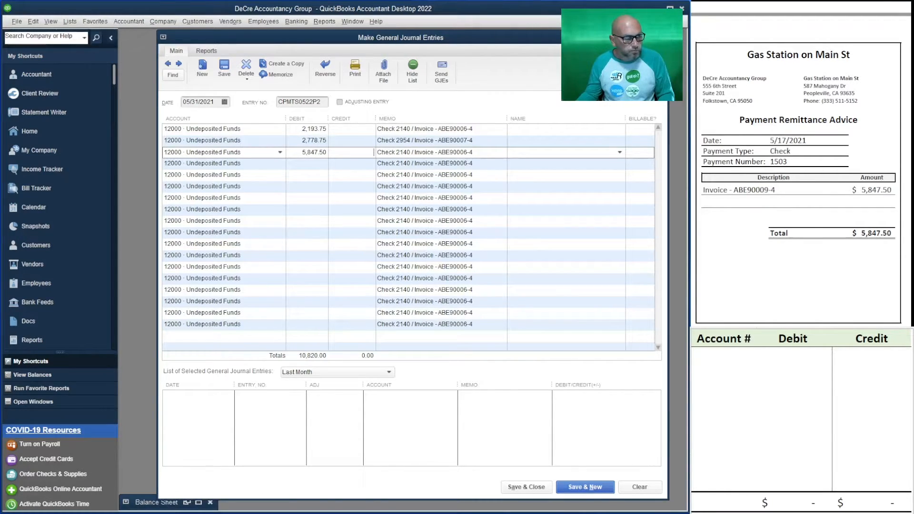
Change the third line's memo to "Check 1503 / Invoice - ABE90009-4".
left_click_drag(411, 152, 397, 152)
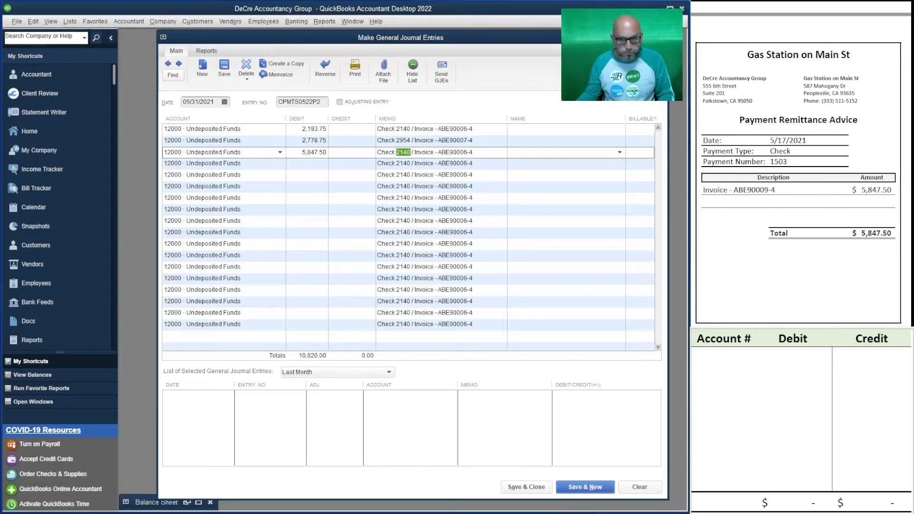
type("1503")
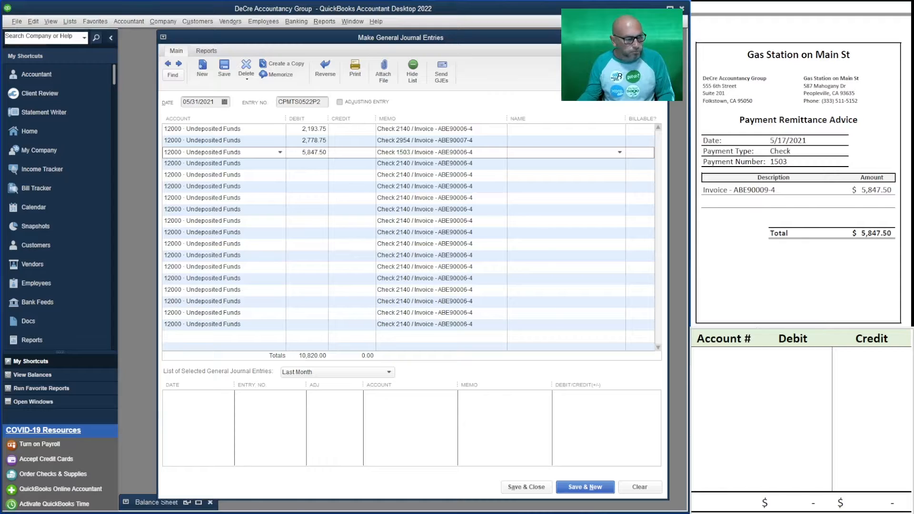
left_click_drag(467, 152, 378, 153)
left_click(468, 152)
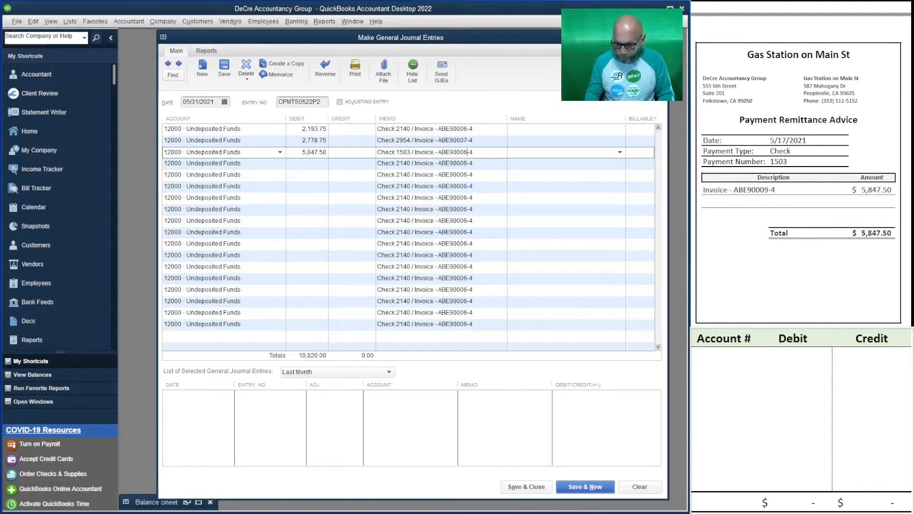
key("BackSpace")
type("9")
Set the fourth journal line's debit to 3,217.50 for the Maintenance Serv payment.
key("Tab")
key("Tab")
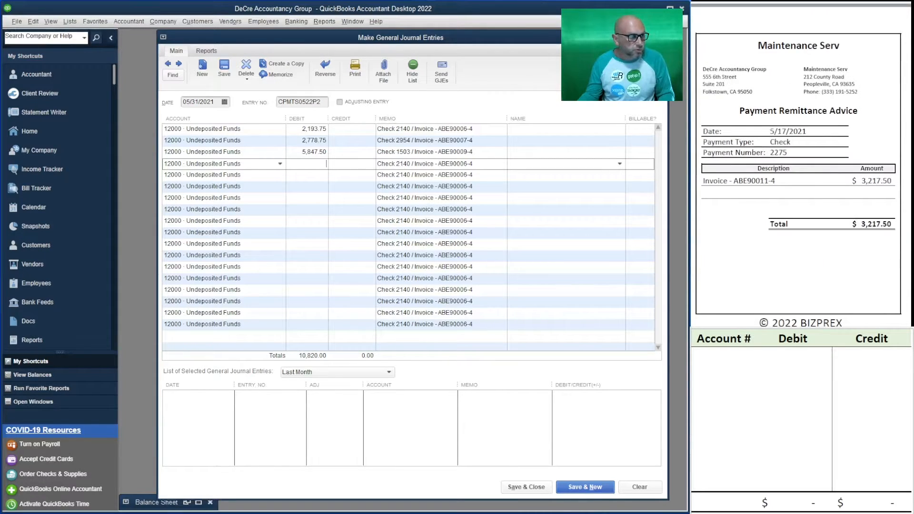
type("3,2")
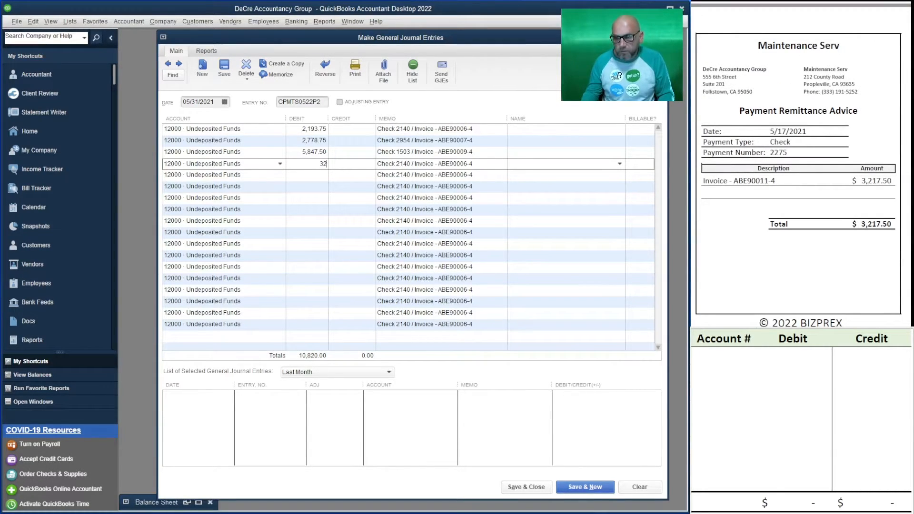
type("17.50")
key("Tab")
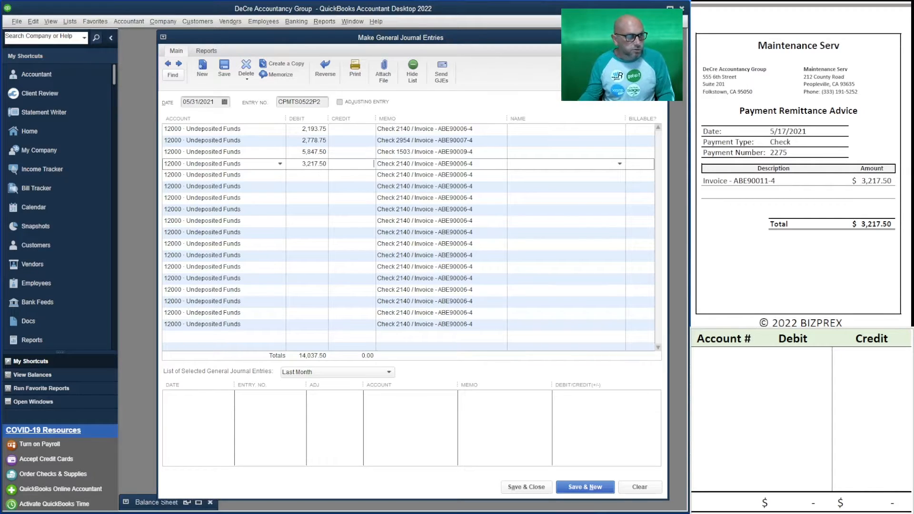
Change the fourth line's memo to "Check 2275 / Invoice - ABE90011-4".
key("shift+Left")
key("shift+Left")
key("shift+Left")
key("shift+Left")
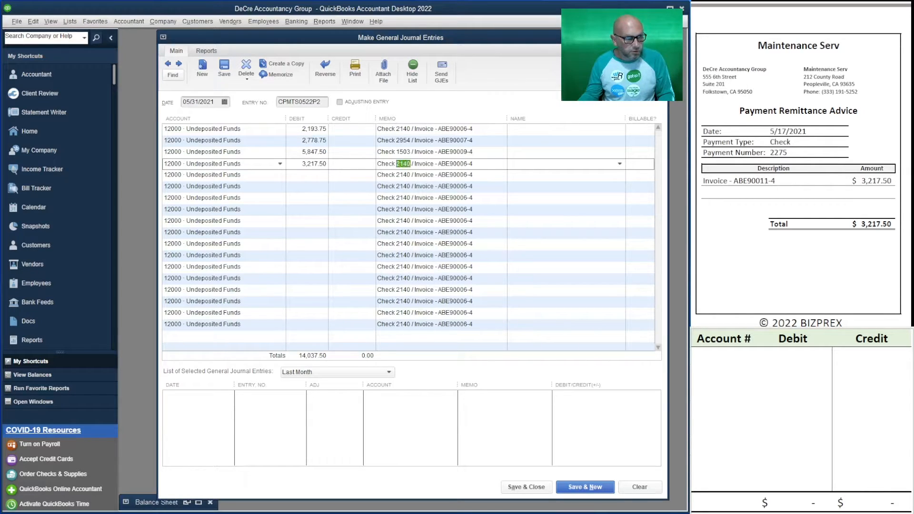
type("2275")
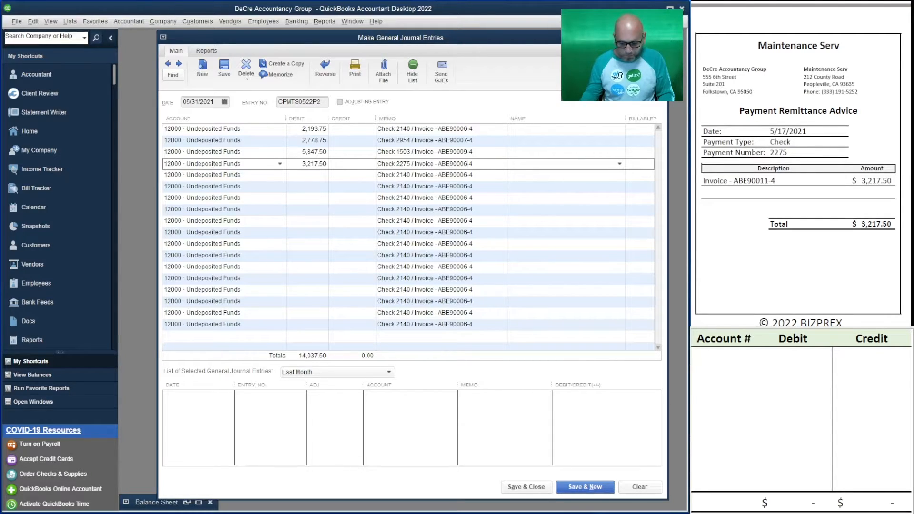
key("BackSpace")
key("BackSpace")
type("11")
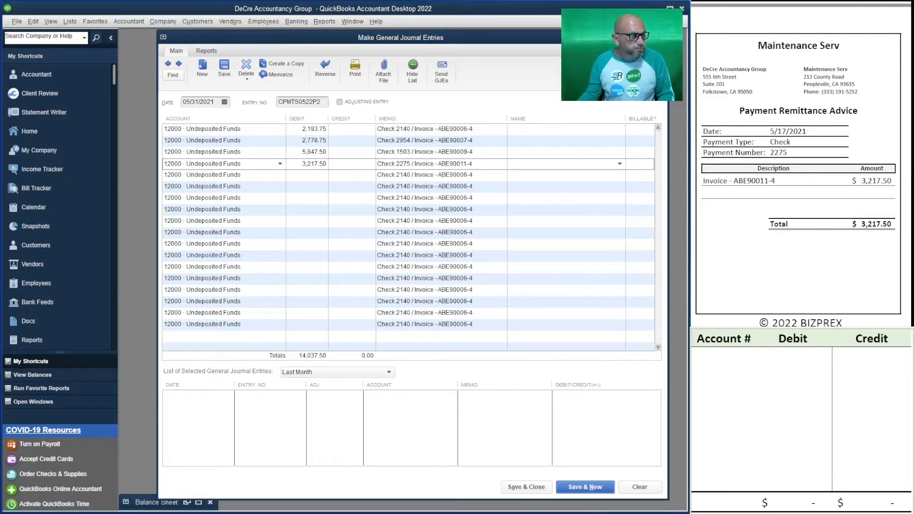
Set the fifth journal line's debit to 4,387.50 for the Food 4U Mart payment.
scroll(801, 165, "down", 7)
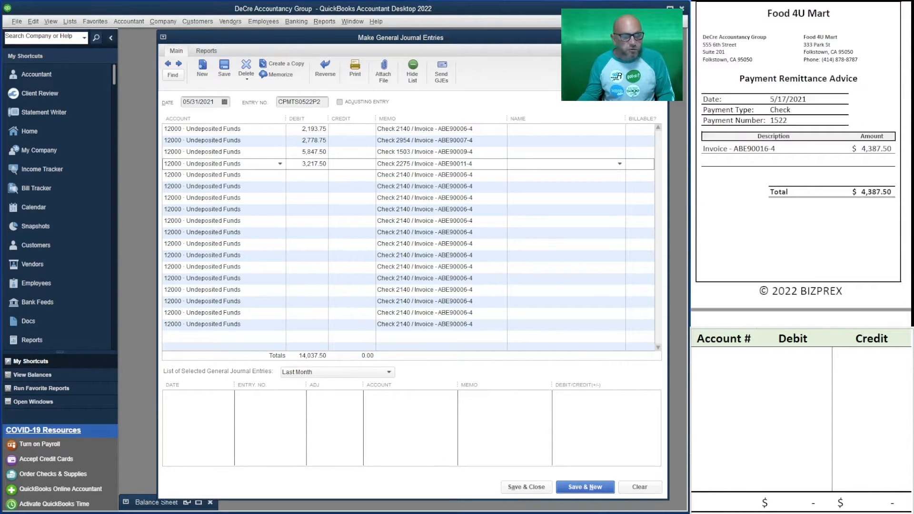
scroll(801, 164, "up", 1)
left_click(309, 175)
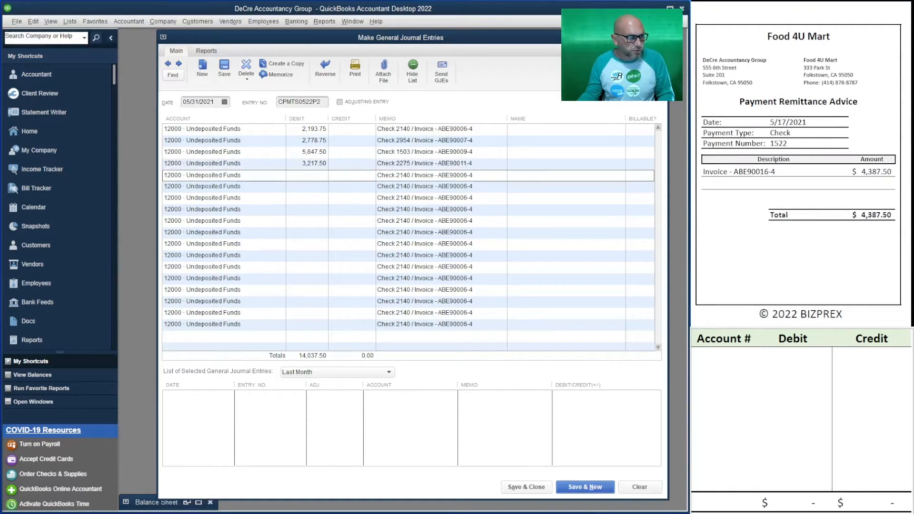
type("4,3")
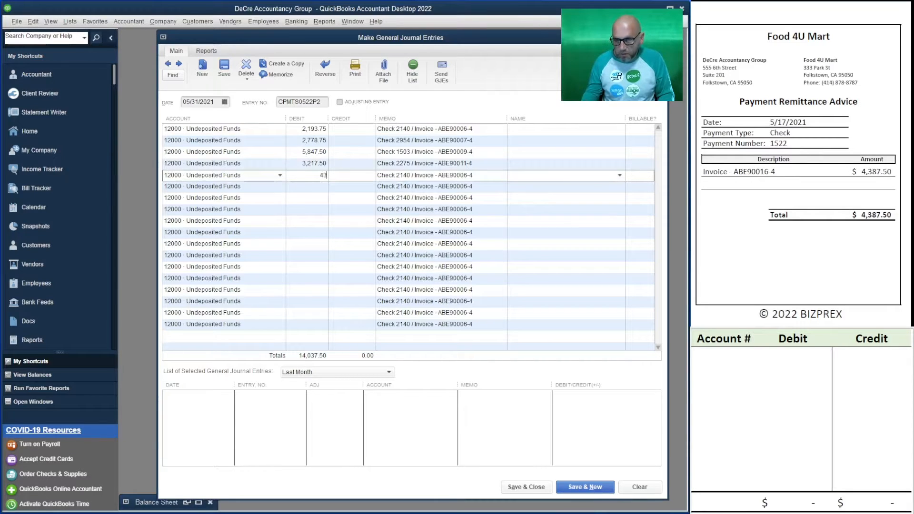
type("87.50")
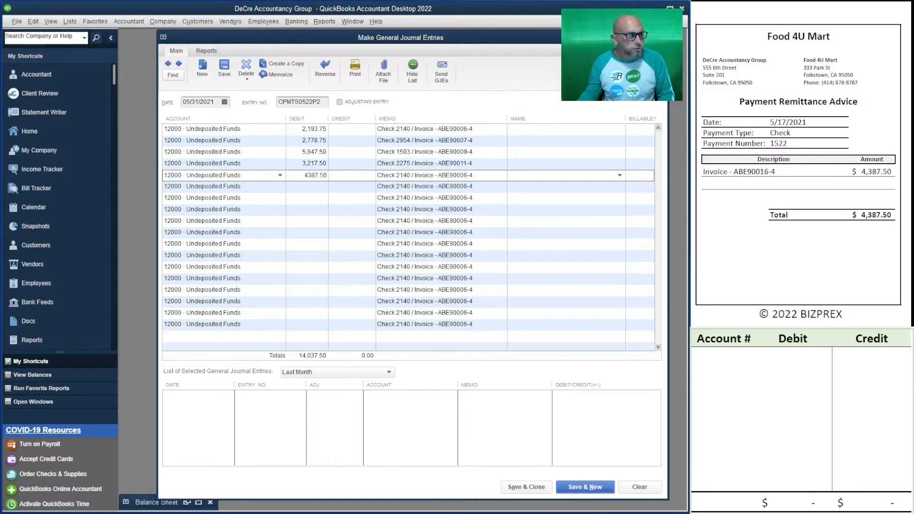
key("Tab")
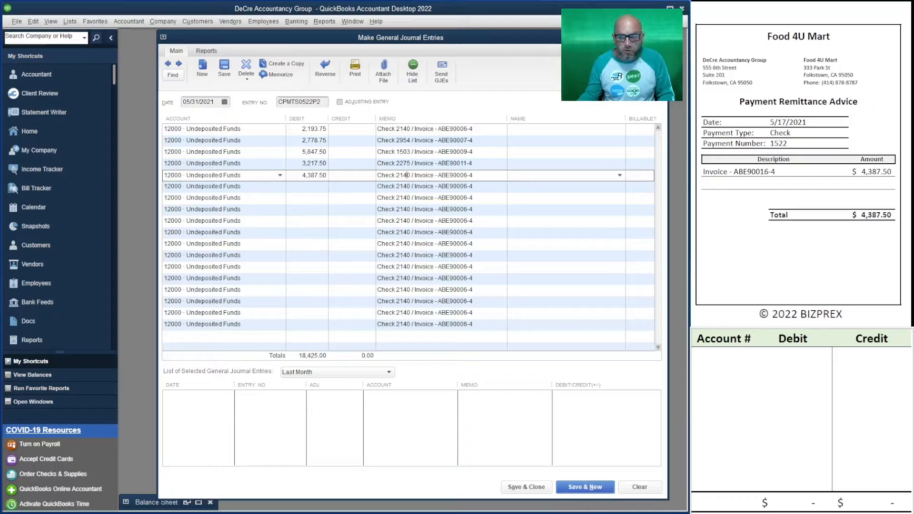
Change the fifth line's memo to "Check1522 / Invoice - ABE90016-4".
double_click(408, 175)
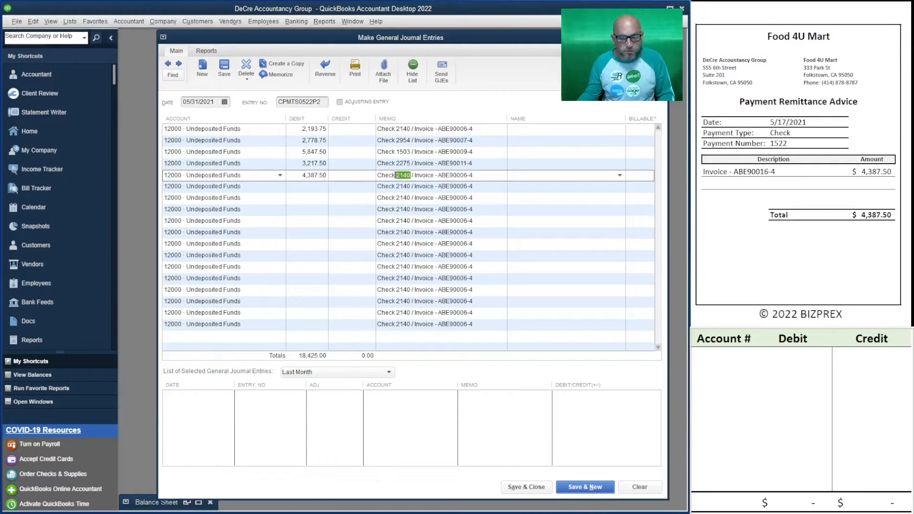
type("1522")
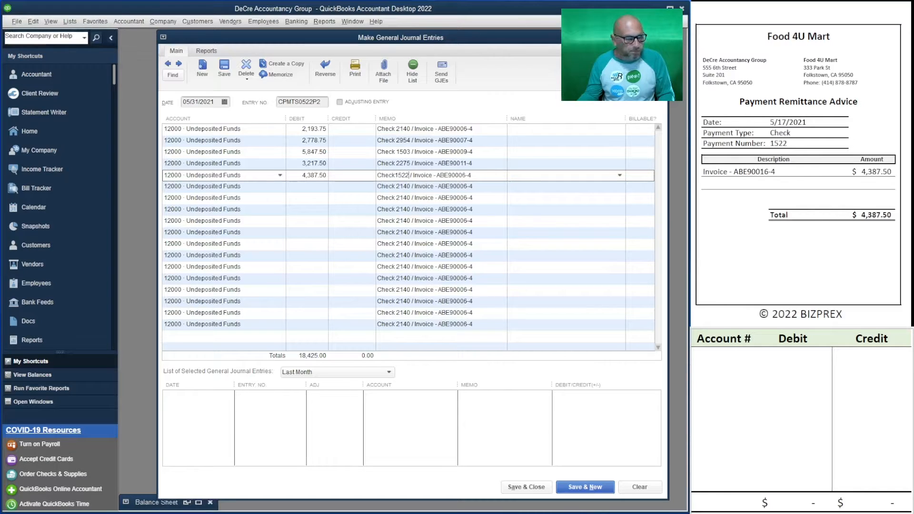
key("BackSpace")
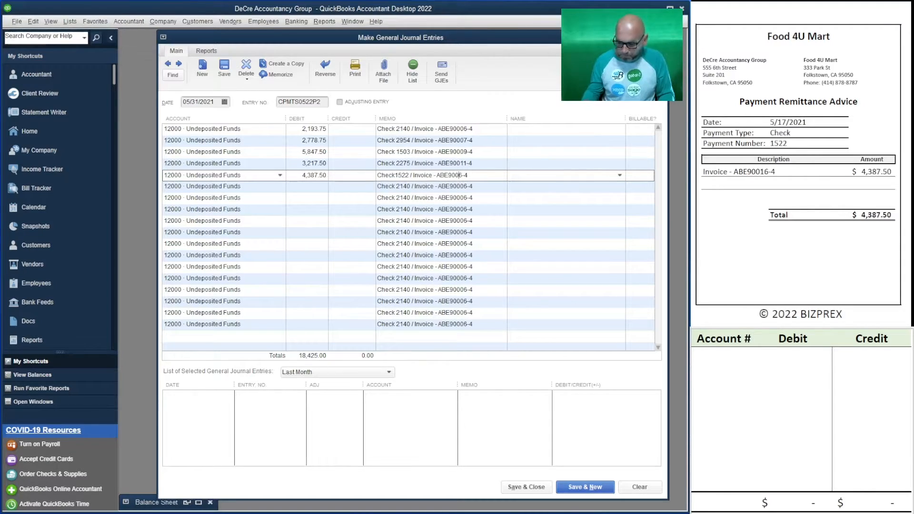
type("1")
Set the sixth journal line's debit to 2,583.75 for the Tri County Cable payment.
left_click(317, 187)
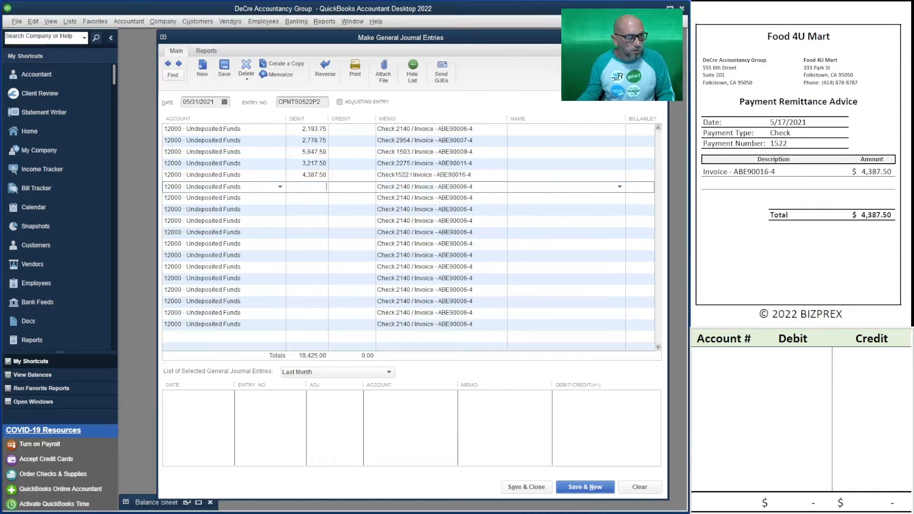
scroll(801, 164, "down", 8)
scroll(801, 164, "up", 1)
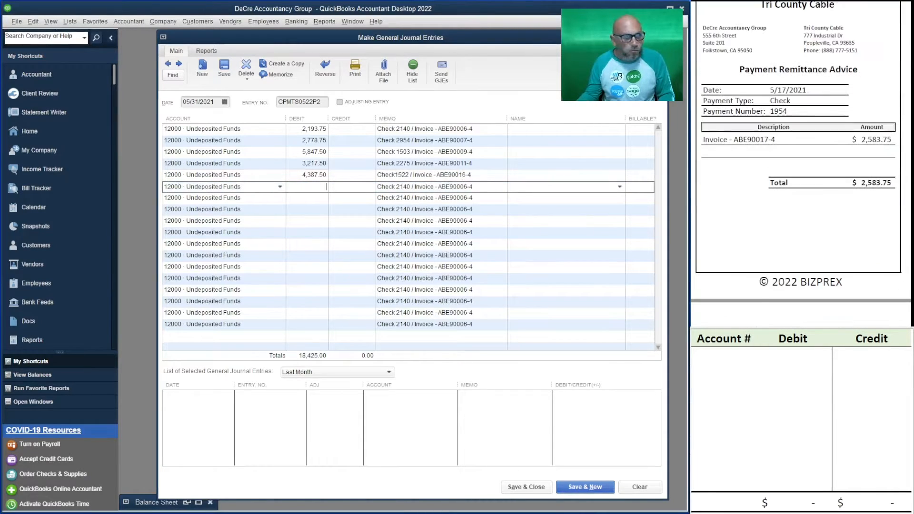
type("25")
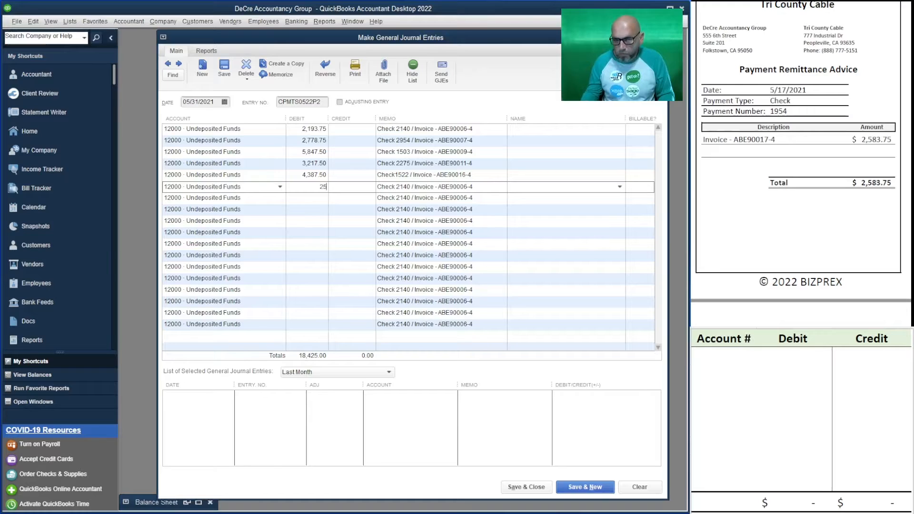
type("83.75")
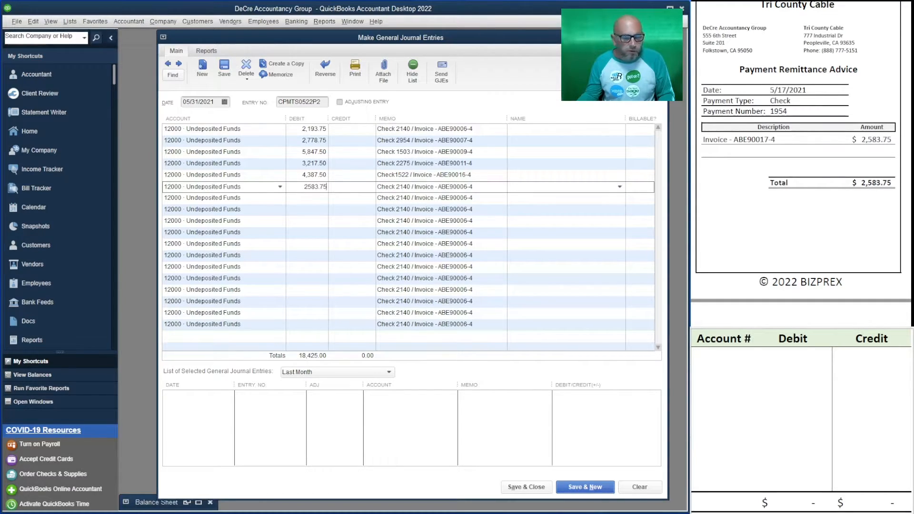
Change the sixth line's memo to "Check 1954 / Invoice - ABE90007-4".
left_click_drag(411, 186, 395, 186)
type("1954")
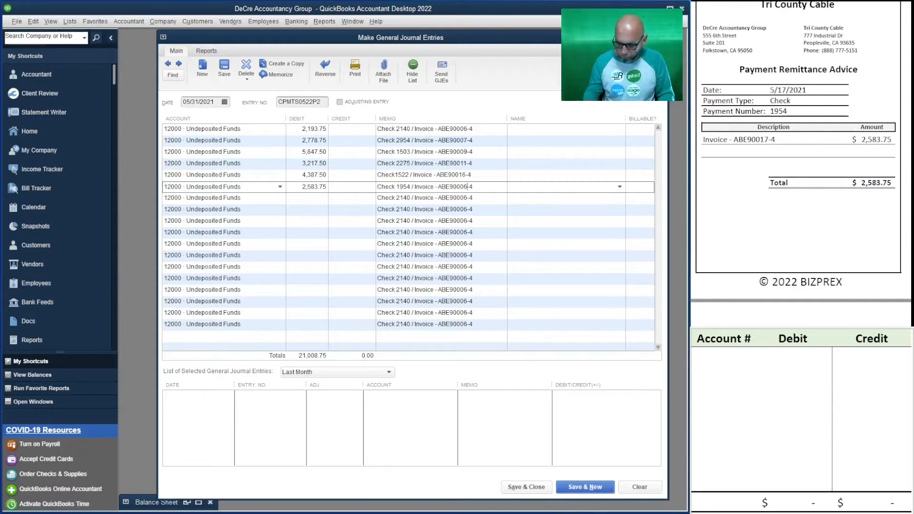
key("BackSpace")
type("7")
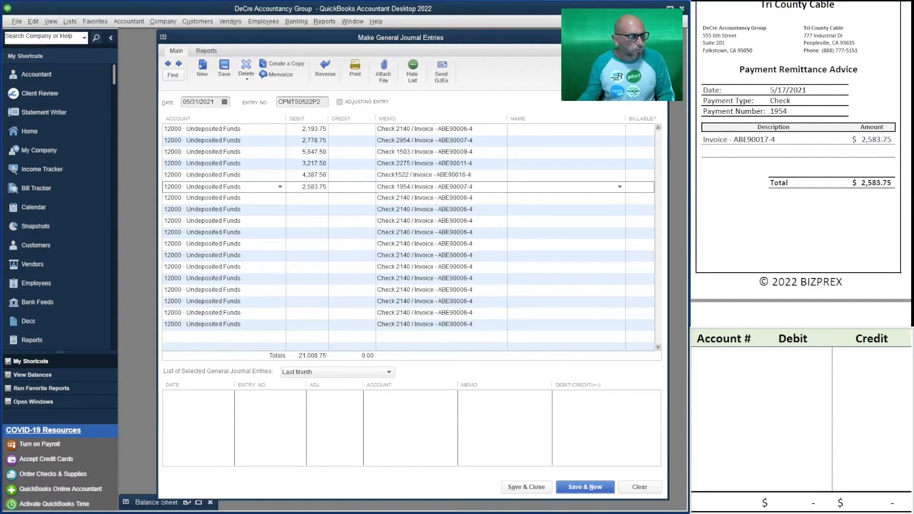
Set the seventh journal line's debit to 1,560.00 for the Insurance 4 All payment.
left_click(314, 198)
scroll(800, 165, "down", 5)
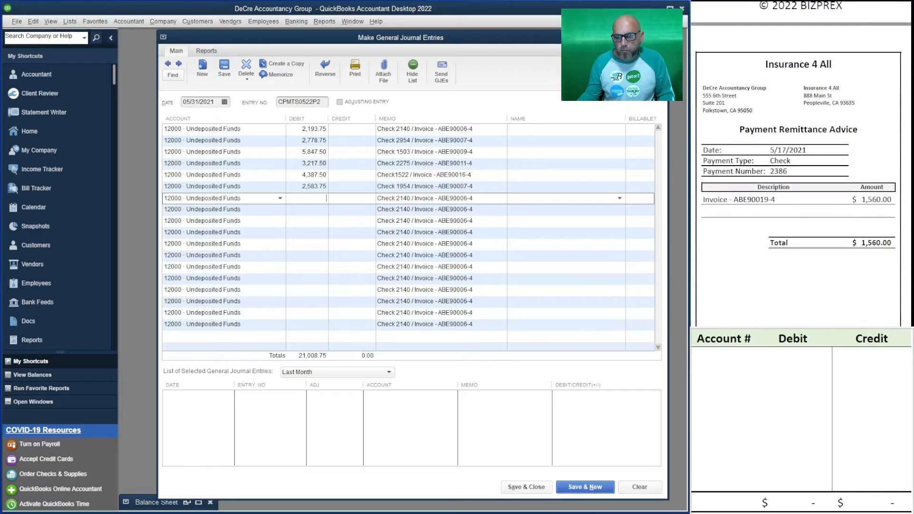
type("1")
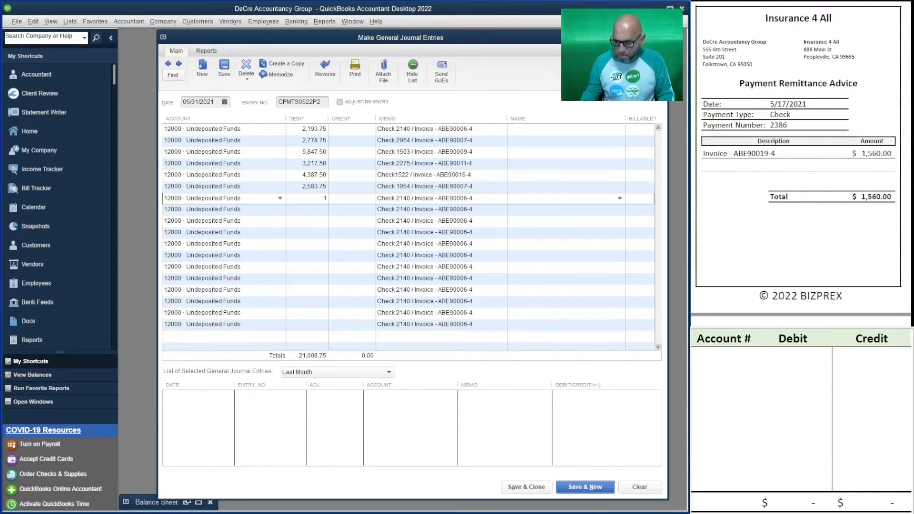
type(",560")
key("Tab")
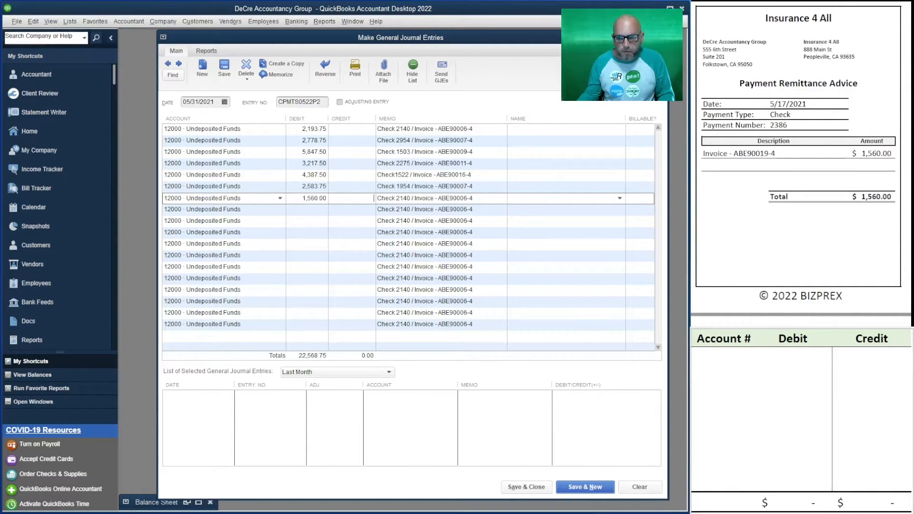
Change the seventh line's memo to "Check 2386 / Invoice - ABE90019-4".
left_click_drag(411, 199, 396, 199)
type("2386")
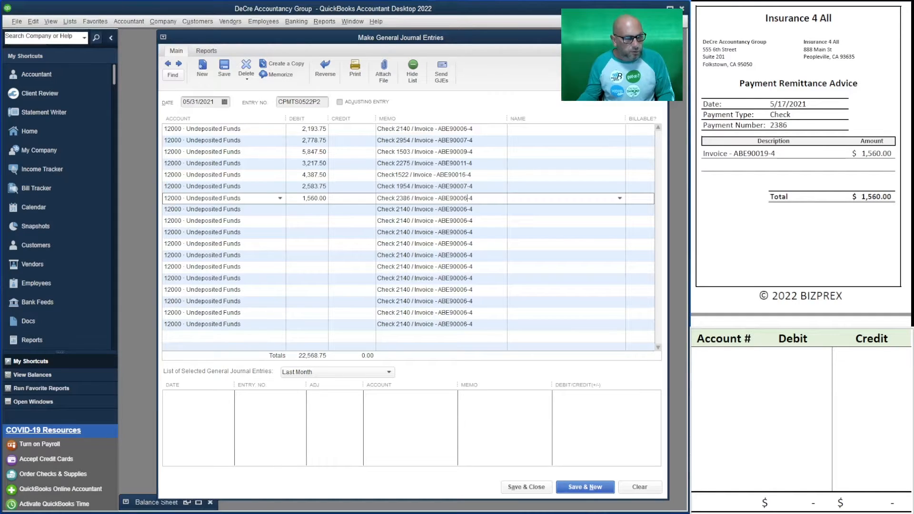
key("BackSpace")
key("BackSpace")
type("19")
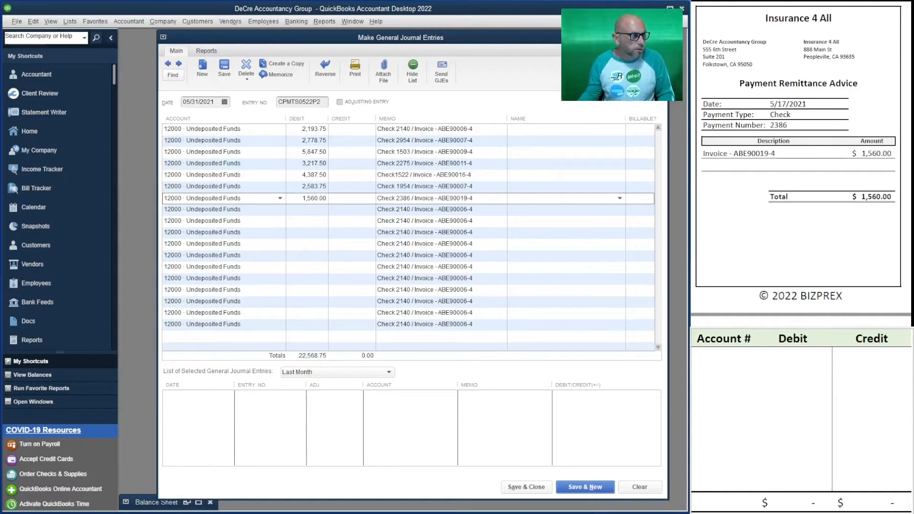
Set the eighth journal line's debit to 4,957.50 for the Keep IT Clean, Inc payment.
left_click(314, 209)
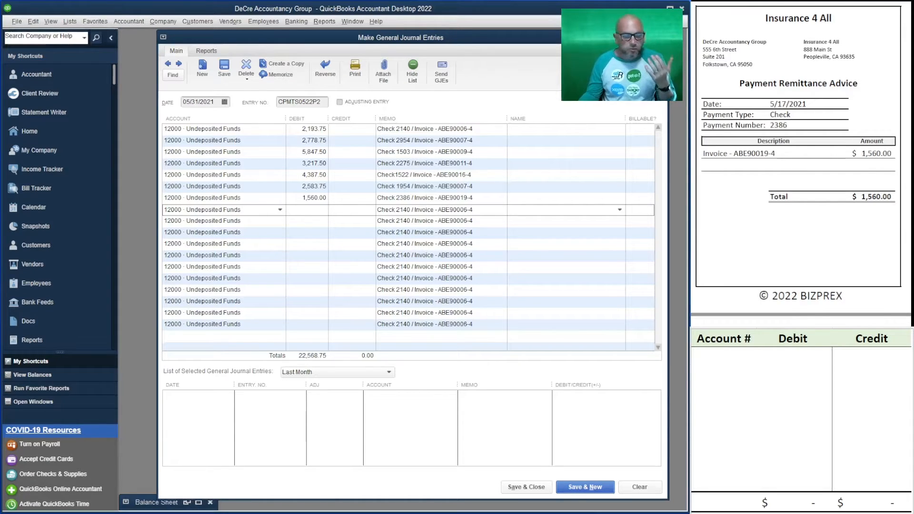
scroll(800, 162, "down", 3)
scroll(800, 190, "down", 3)
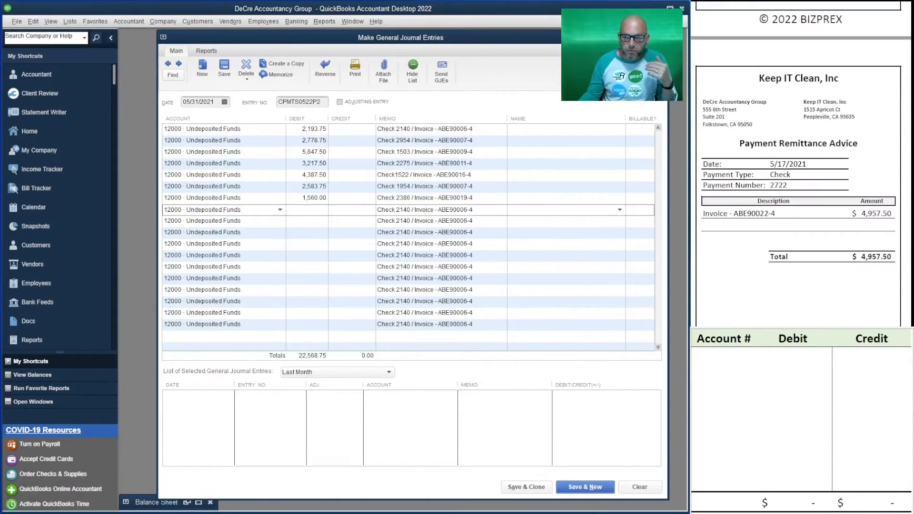
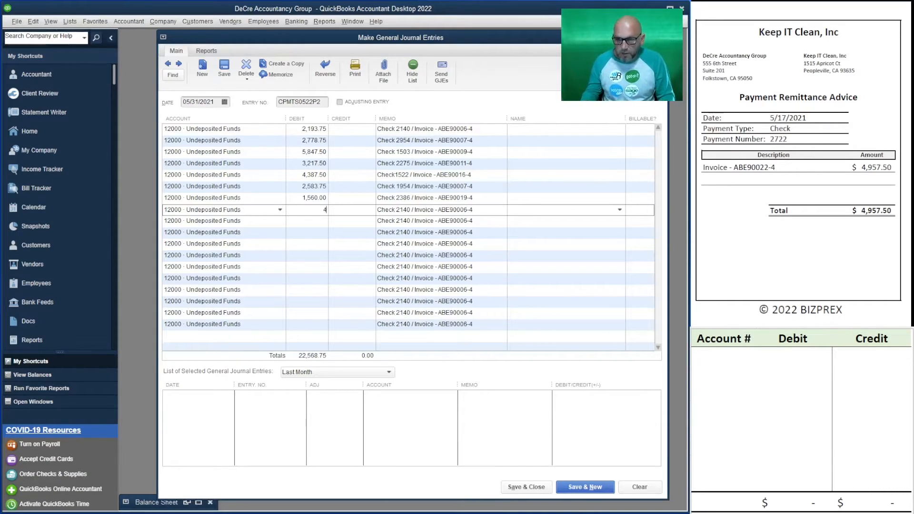
type("957.50")
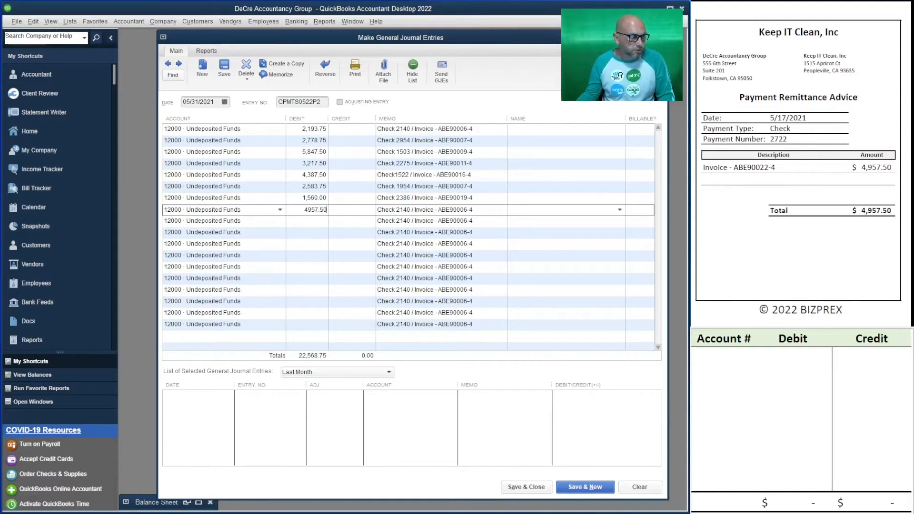
key("Tab")
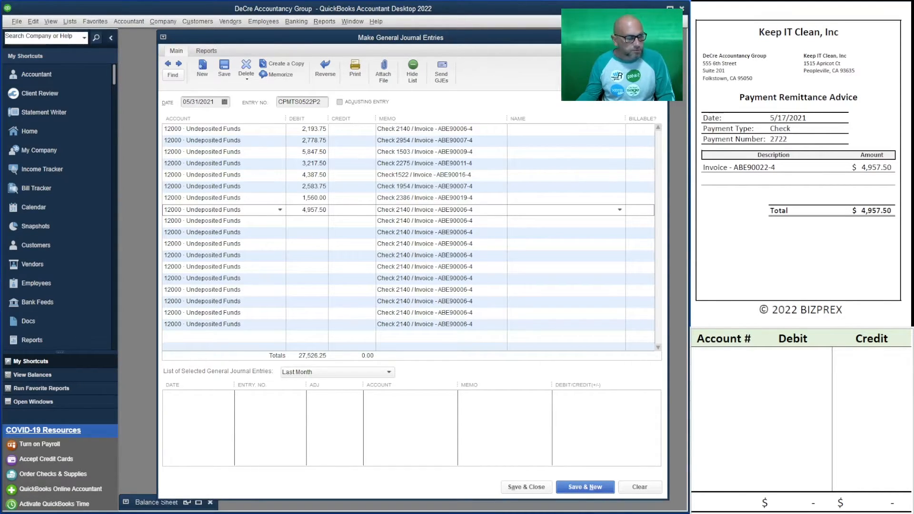
Change the eighth line's memo to "Check 2722 / Invoice - ABE90022-4".
left_click_drag(400, 210, 411, 210)
type("722")
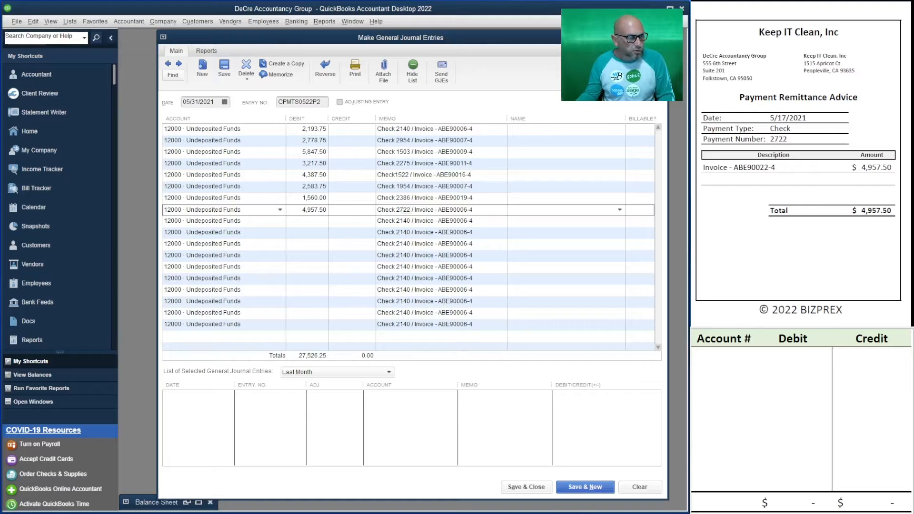
key("BackSpace")
key("BackSpace")
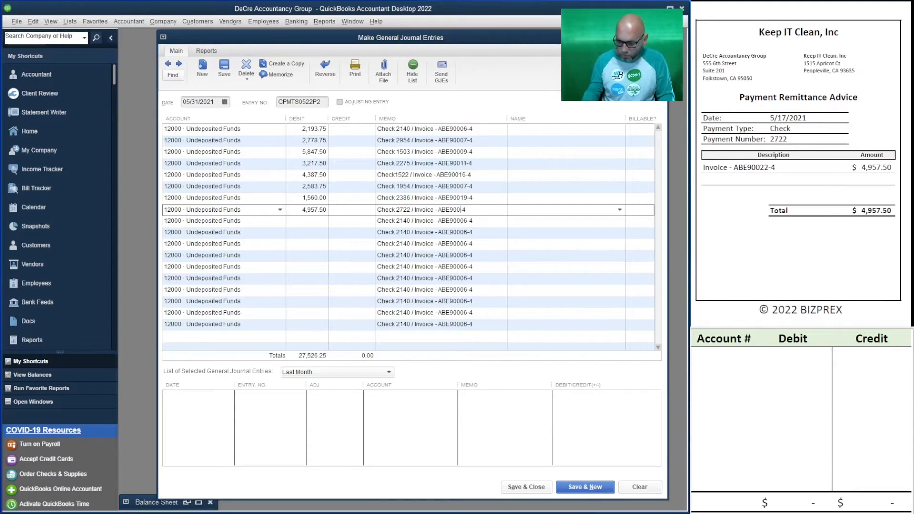
type("22")
Set the ninth journal line's debit to 5,051.25 for the Nuts Packing Co payment.
left_click(316, 221)
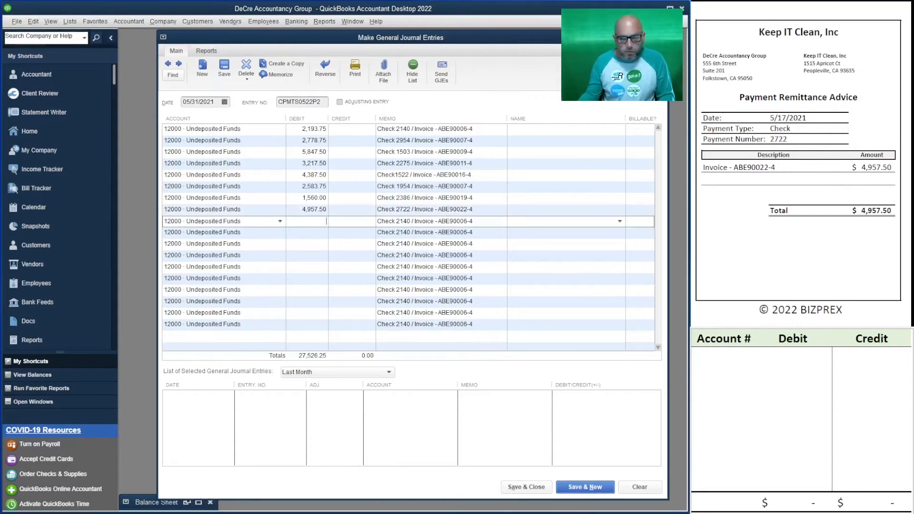
scroll(800, 167, "down", 5)
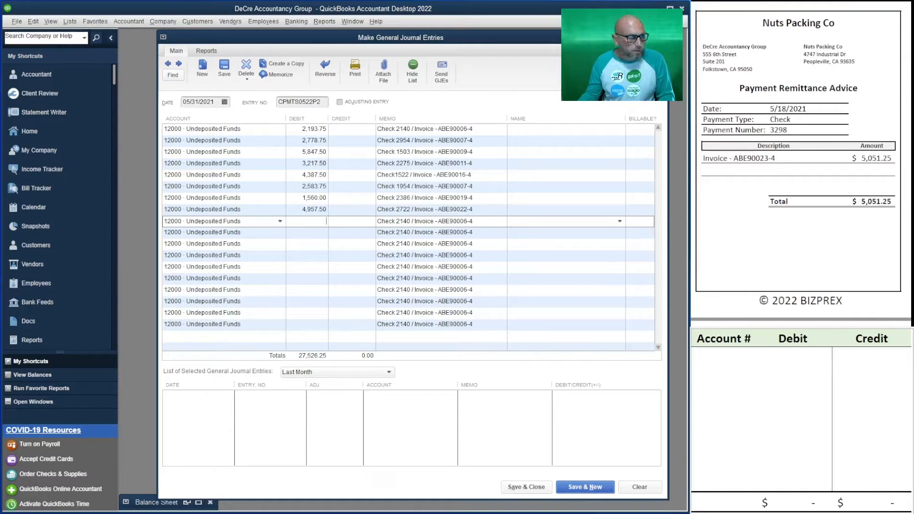
type("5051.25")
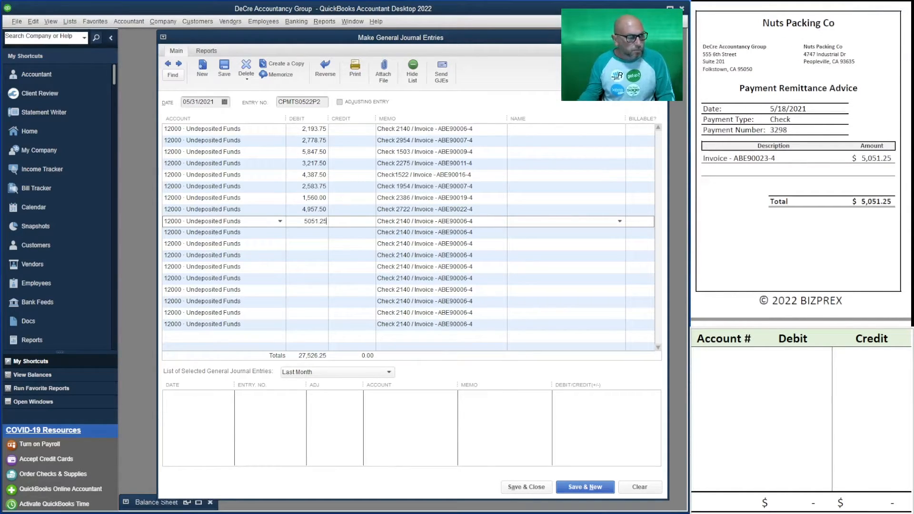
key("Tab")
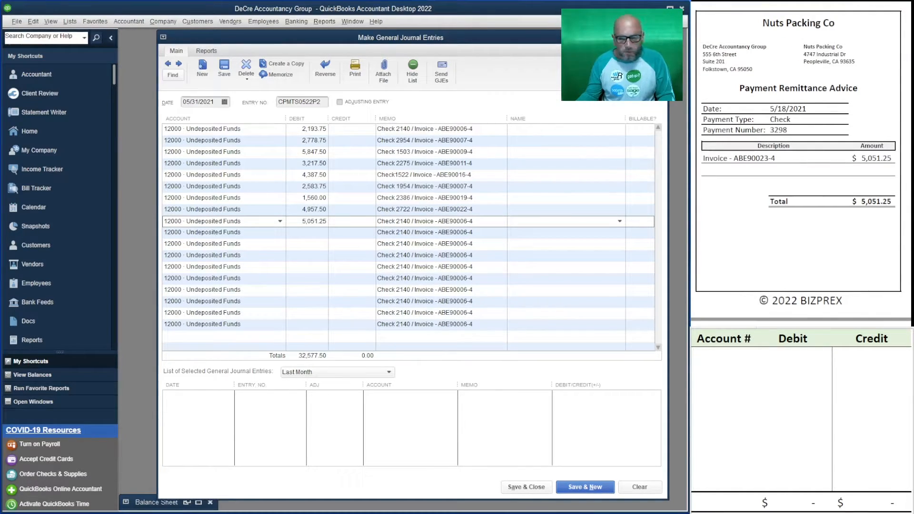
Change the memo of the 5,051.25 Undeposited Funds line to Check 3298 / Invoice - ABE90023-4.
left_click_drag(411, 221, 396, 221)
type("3298")
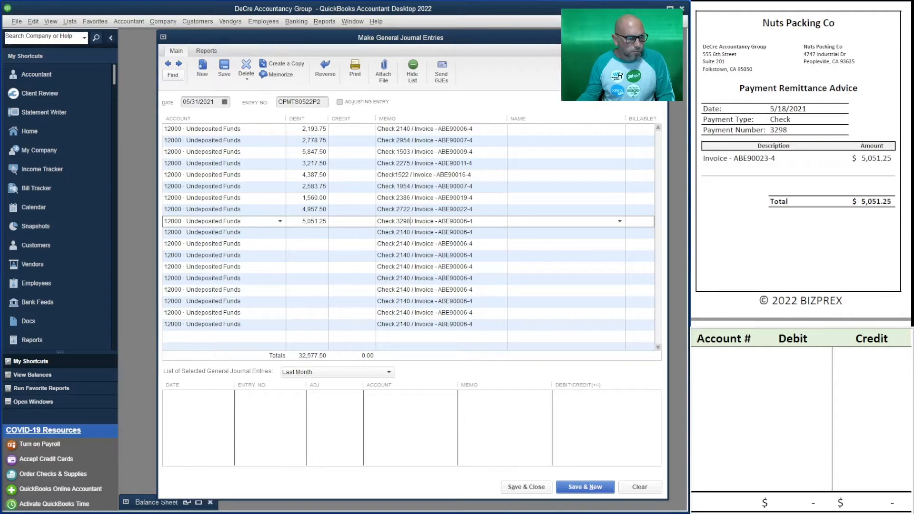
key("BackSpace")
key("BackSpace")
type("23")
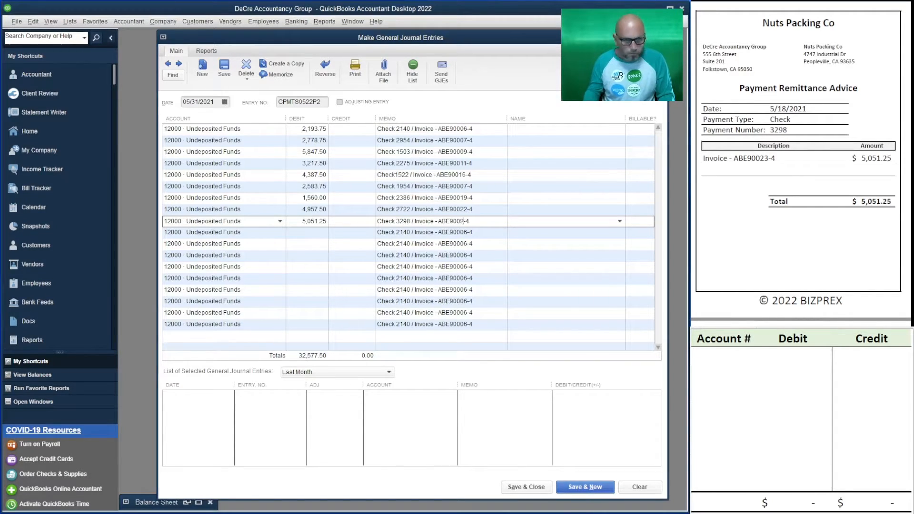
Fill the next Undeposited Funds line with a 4,271.25 debit and the memo Check 3922 / Invoice - ABE91001-4.
left_click(327, 233)
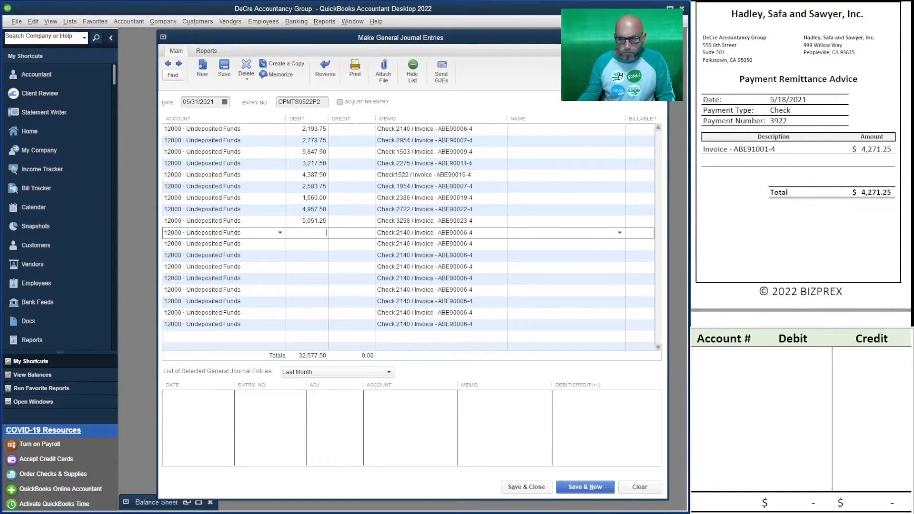
type("4,271.2")
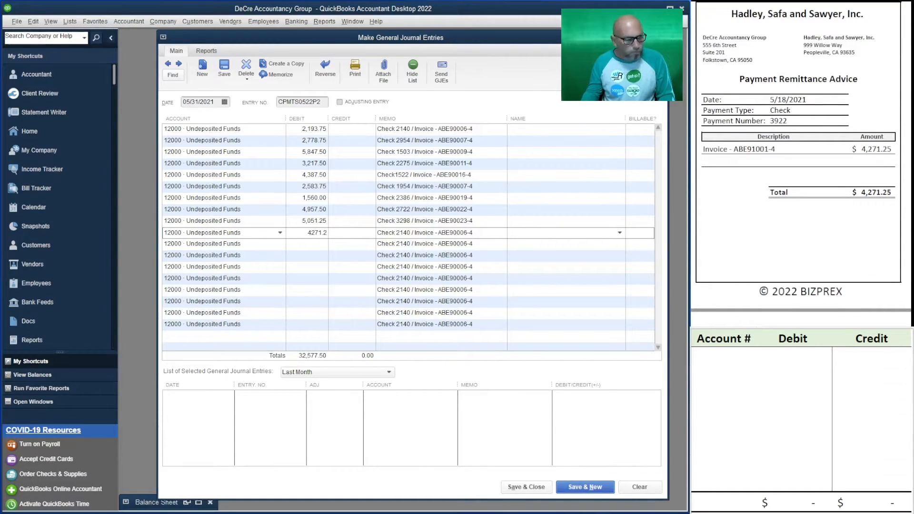
type("5")
key("Tab")
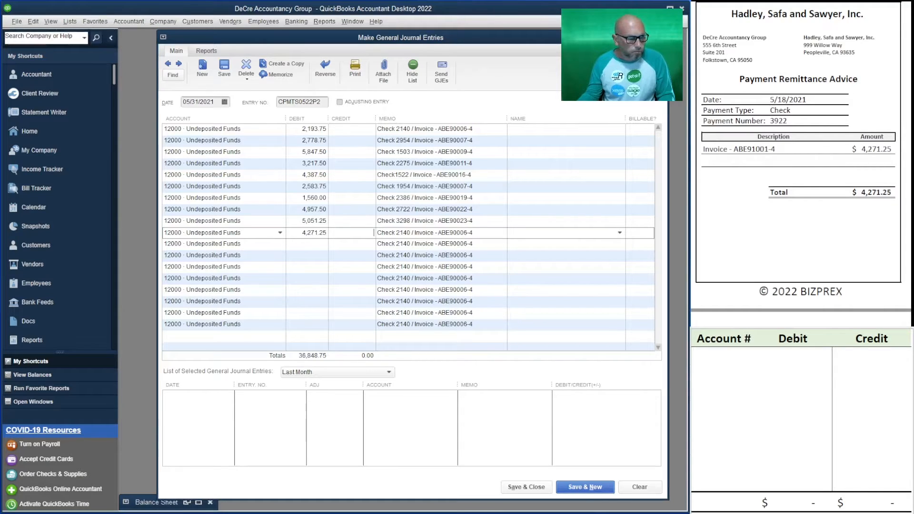
left_click_drag(411, 233, 395, 233)
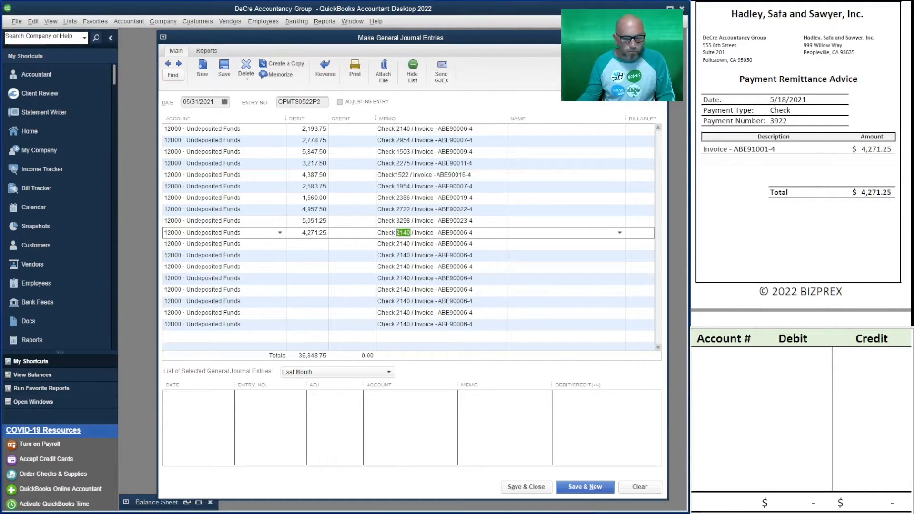
type("3922")
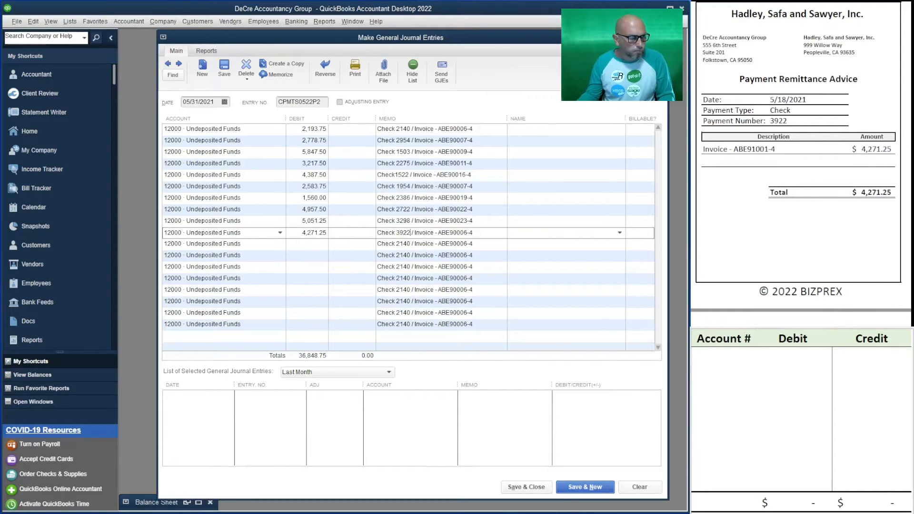
left_click_drag(464, 233, 453, 233)
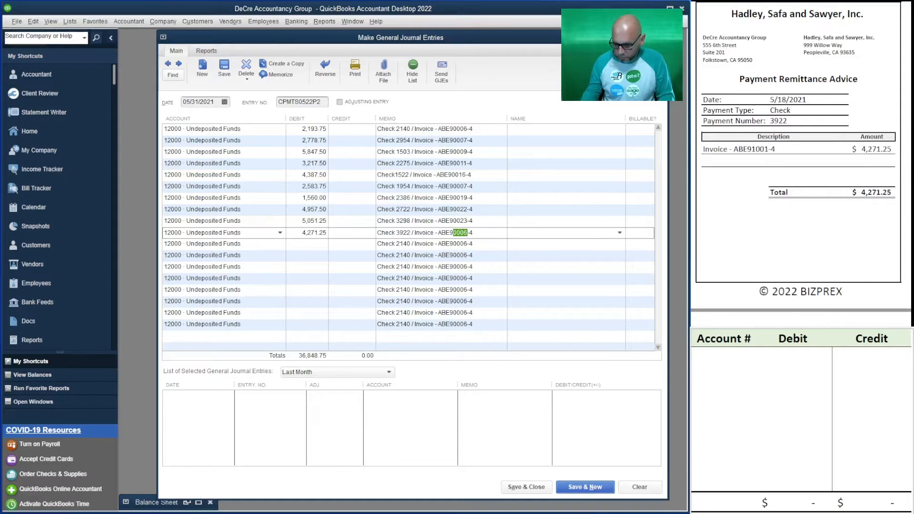
type("1001")
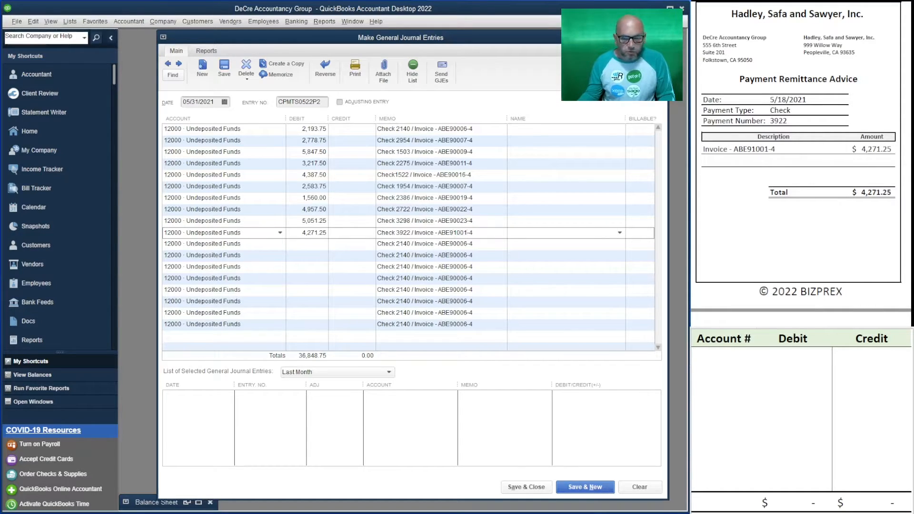
Enter the Romilly Farms payment of 8,192.50 as the debit on the next Undeposited Funds line.
left_click(308, 244)
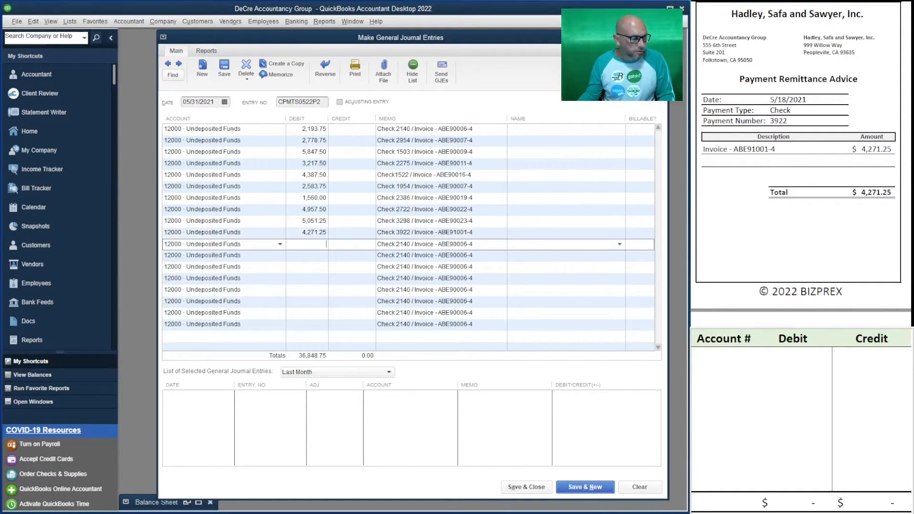
scroll(801, 164, "down", 14)
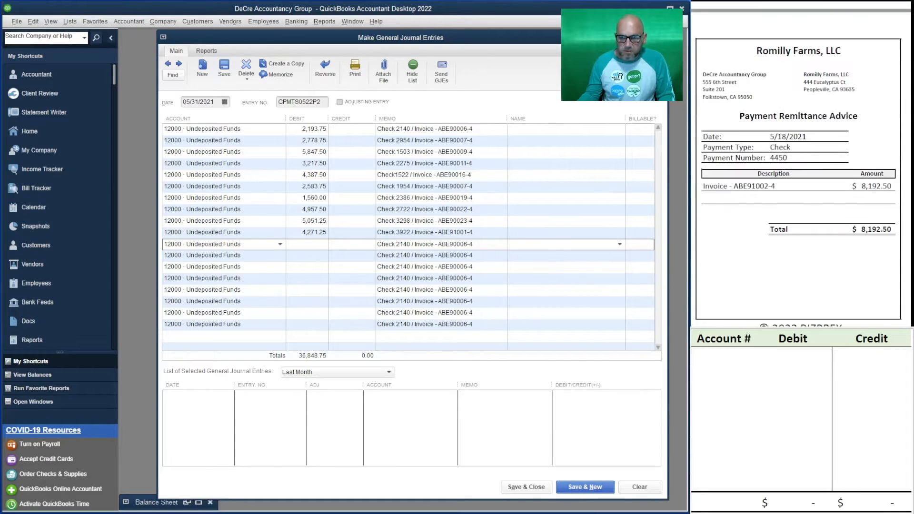
scroll(801, 164, "up", 1)
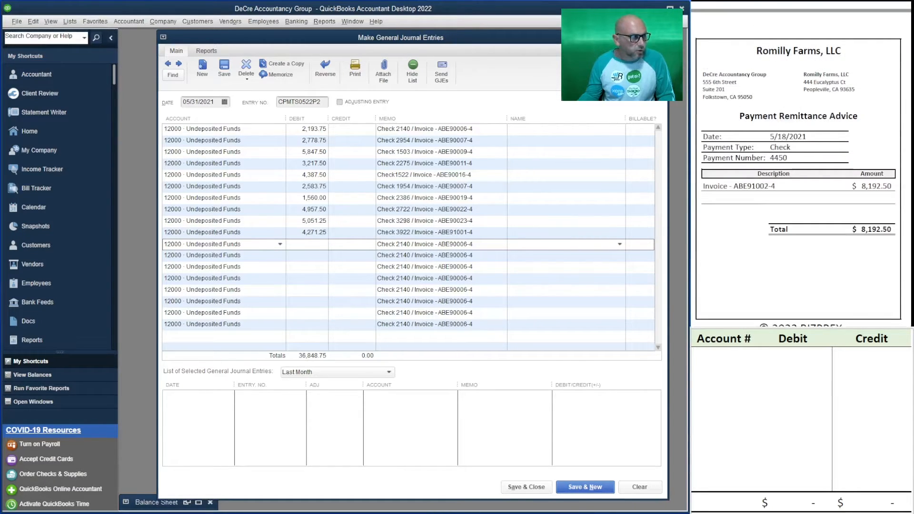
type("8,19")
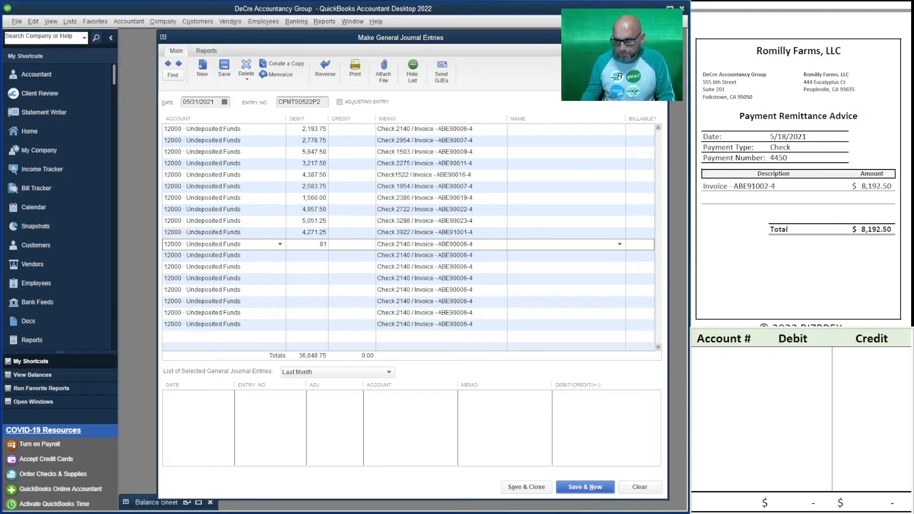
type("2.50")
key("Tab")
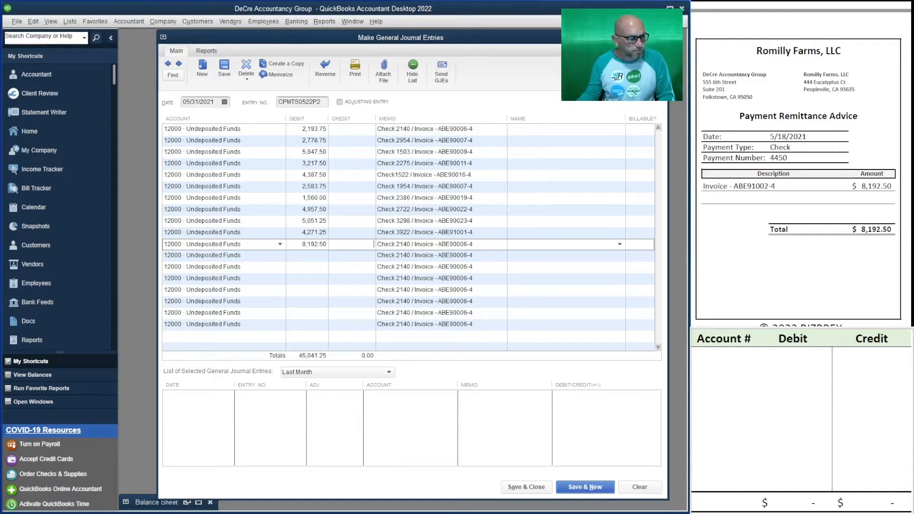
Change the memo of the 8,192.50 line to Check 4450 / Invoice - ABE91002-4.
double_click(403, 244)
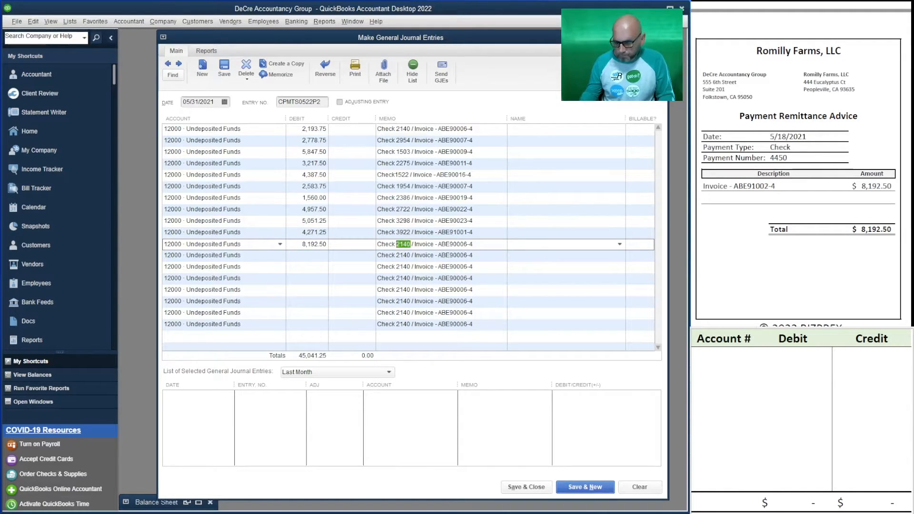
type("4450")
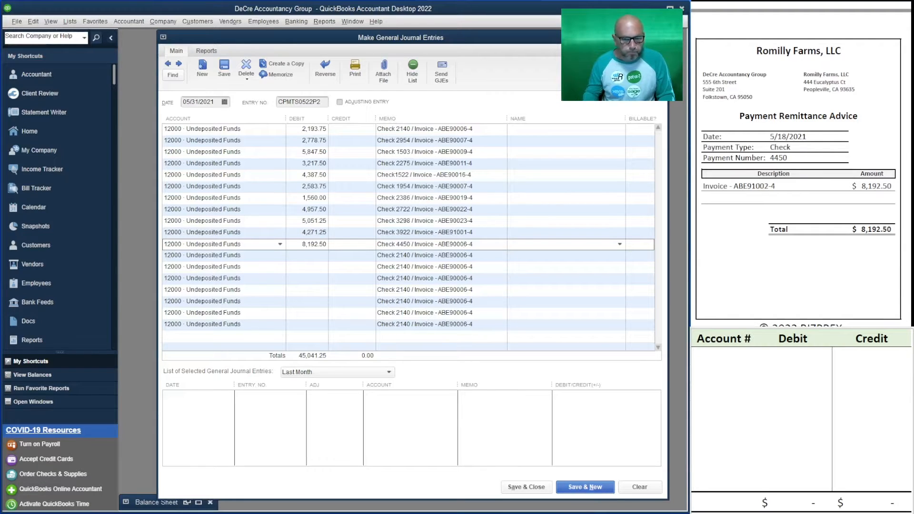
key("BackSpace")
key("BackSpace")
key("BackSpace")
key("BackSpace")
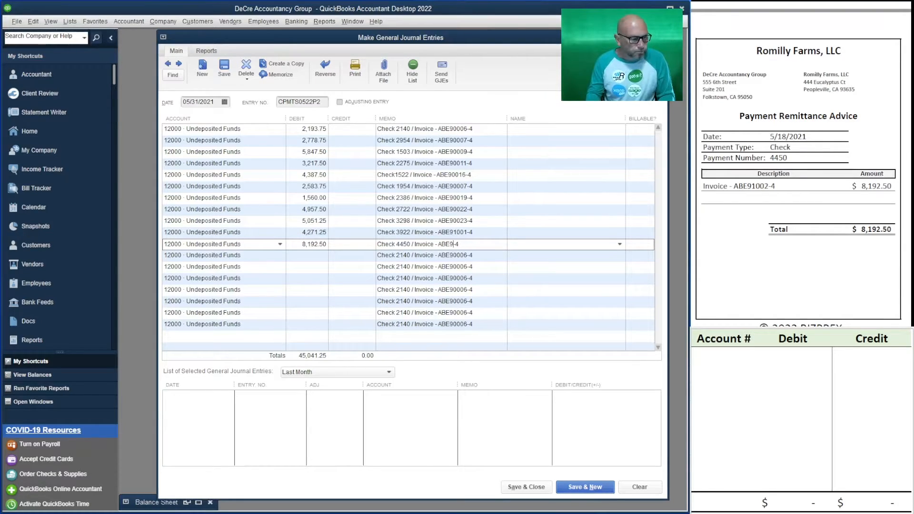
type("1002")
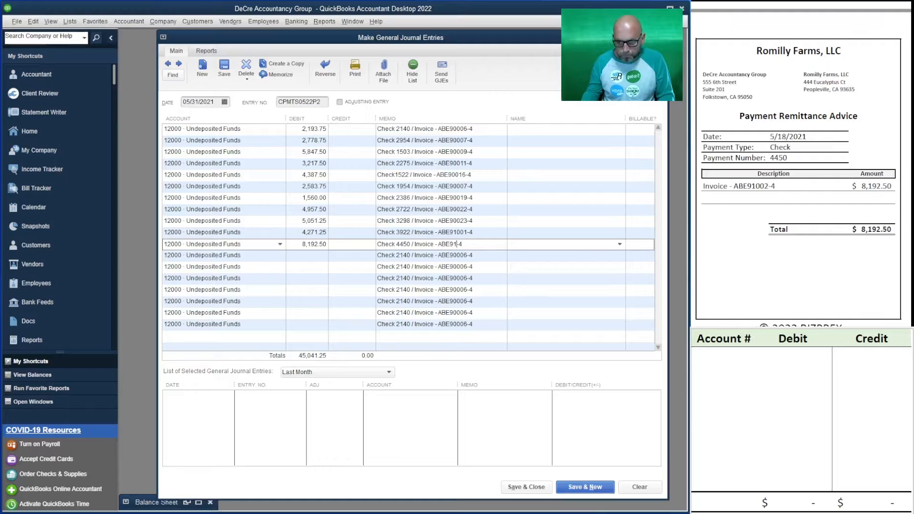
Enter the Safa Real Estate Holding payment of 3,962.50 as the debit on the next Undeposited Funds line.
scroll(801, 164, "down", 16)
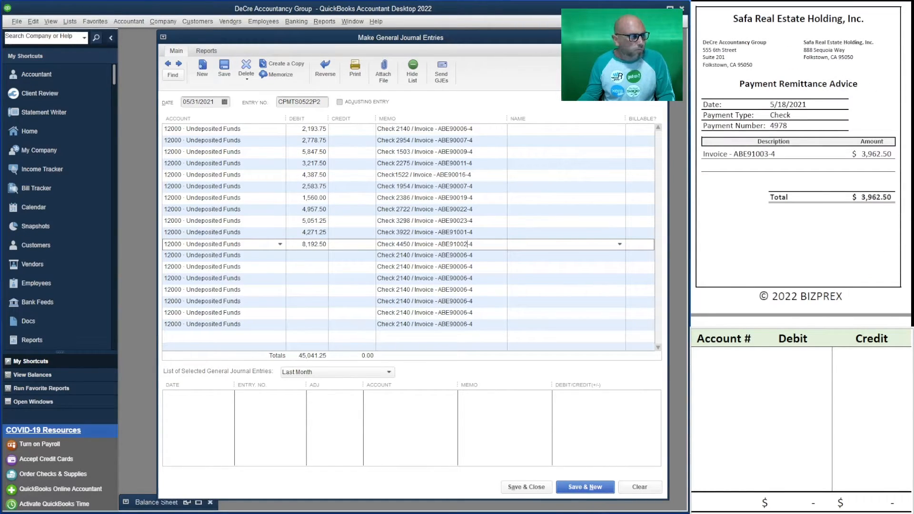
left_click(312, 256)
type("3")
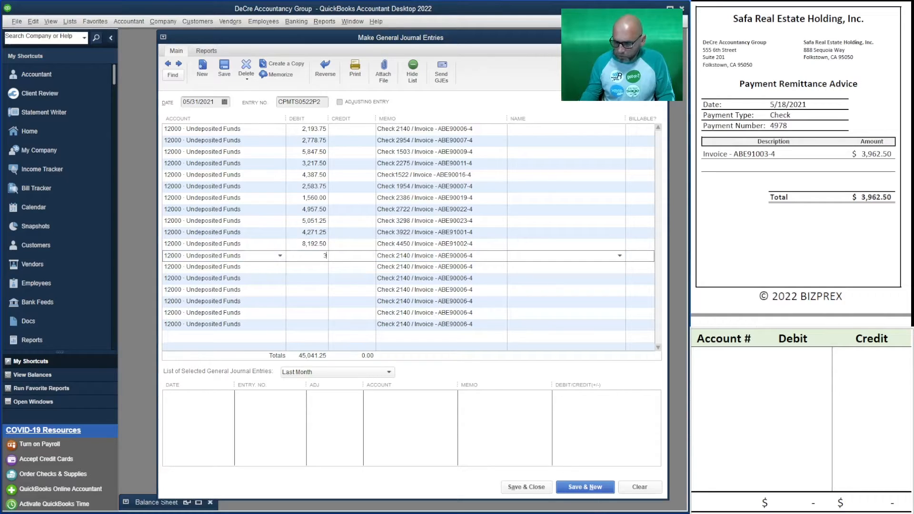
type("962.50")
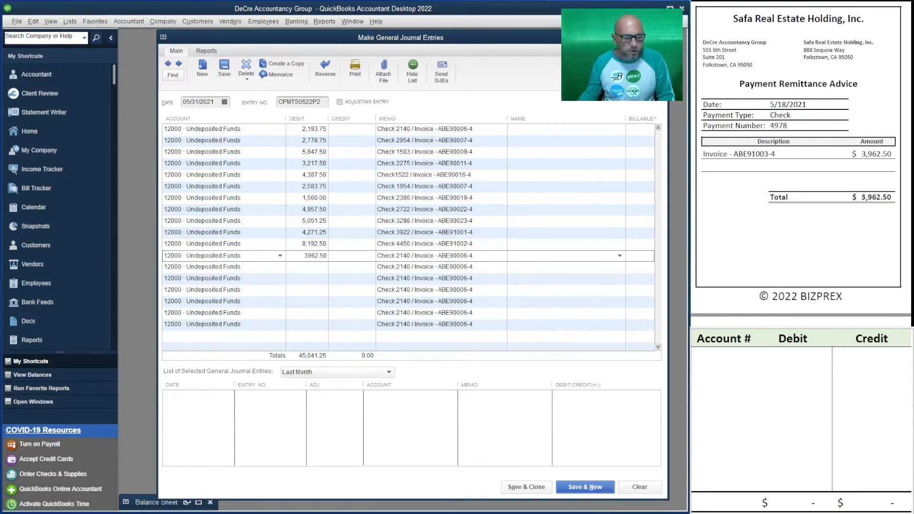
key("Tab")
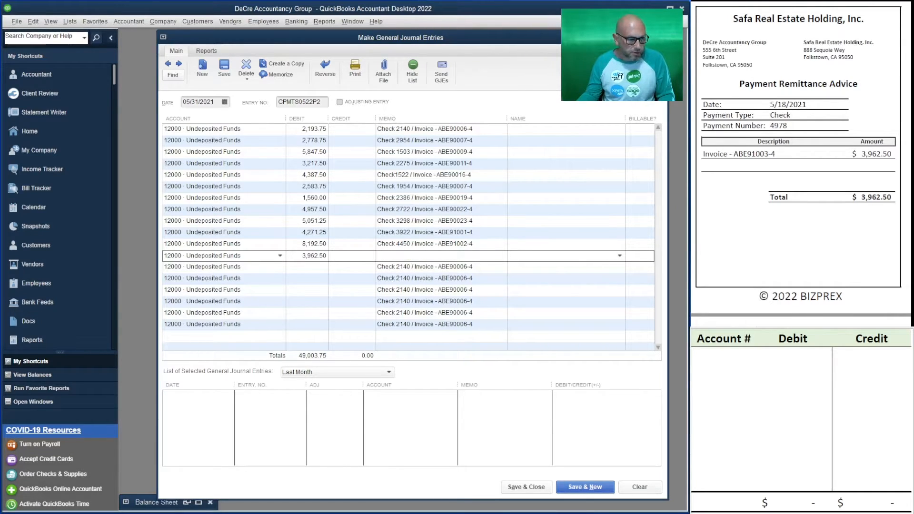
Change the memo of the 3,962.50 line to Check 4978 / Invoice - ABE91003-4.
left_click_drag(411, 255, 396, 256)
type("49")
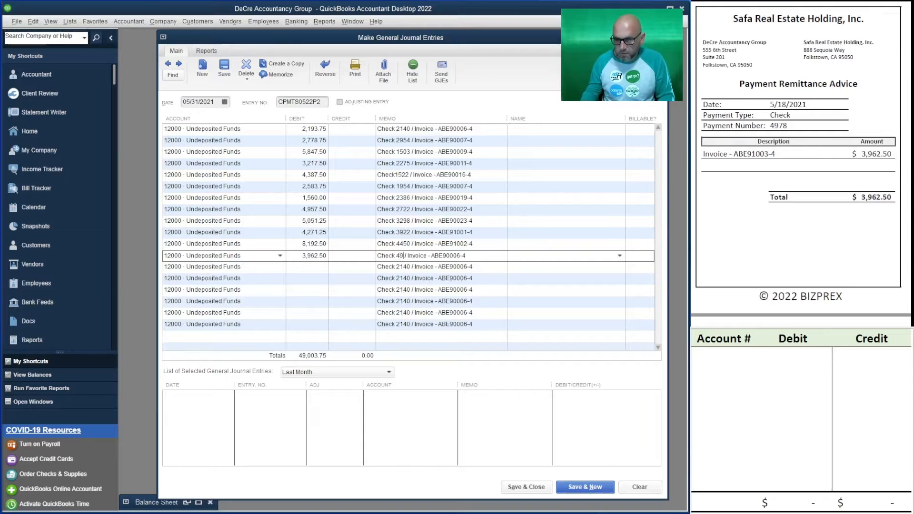
type("78")
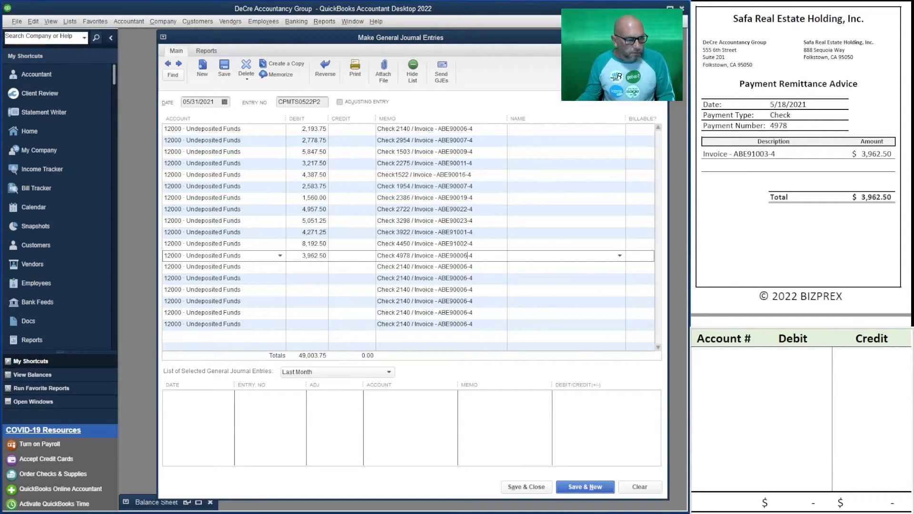
left_click_drag(467, 256, 454, 256)
type("1003")
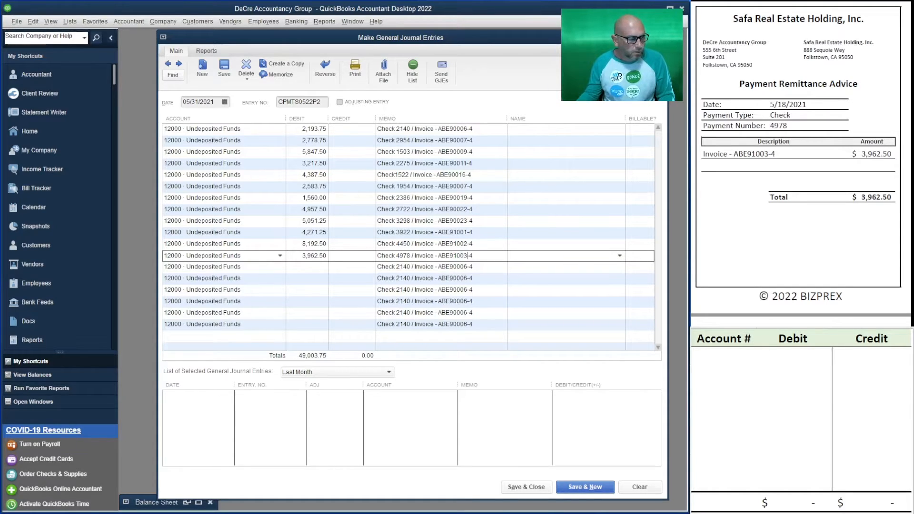
Enter the Dabaku Auto 4 All payment of 1,365.00 as the debit on the next Undeposited Funds line.
left_click(314, 267)
scroll(801, 164, "down", 5)
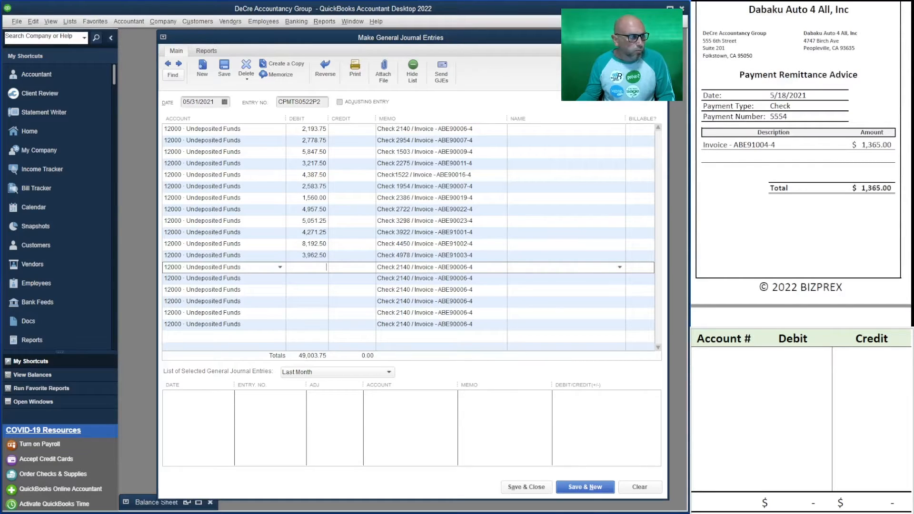
type("1,365")
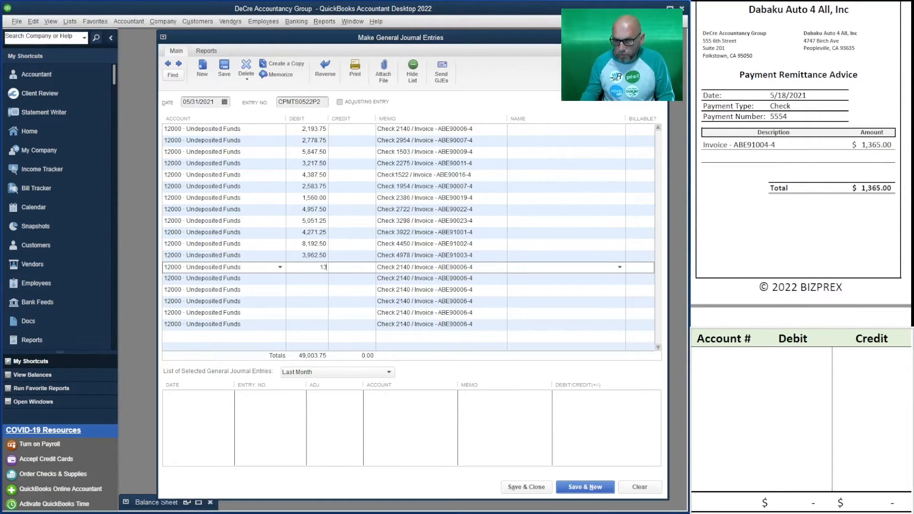
key("Tab")
Change the memo of the 1,365.00 line to Check 5554 / Invoice - ABE91004-4.
left_click_drag(410, 267, 400, 267)
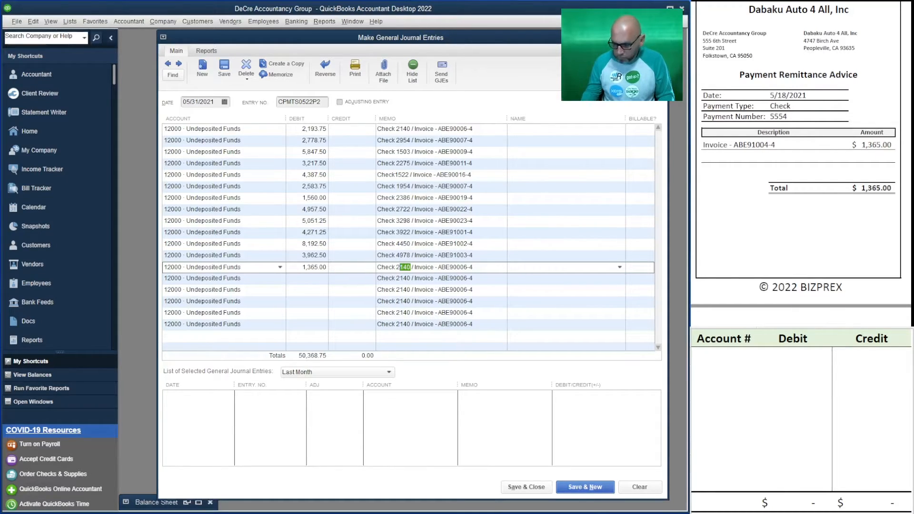
type("5554")
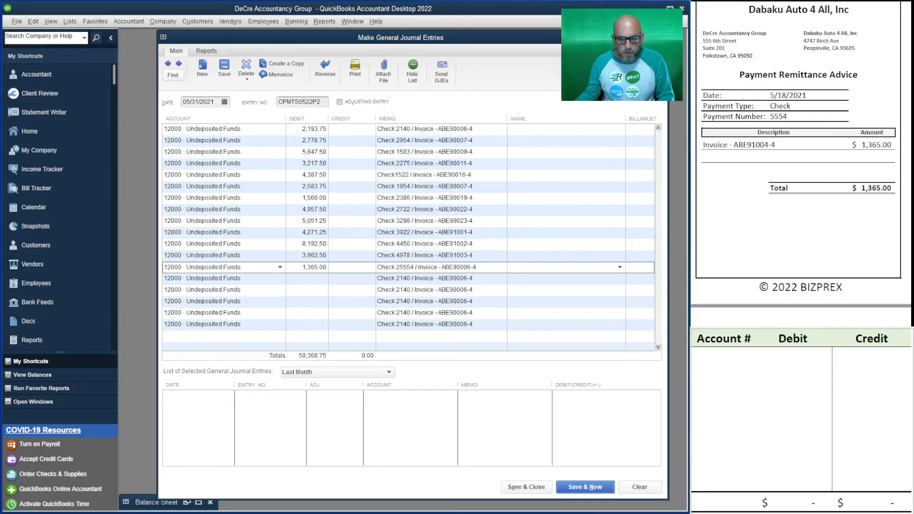
left_click_drag(467, 267, 453, 267)
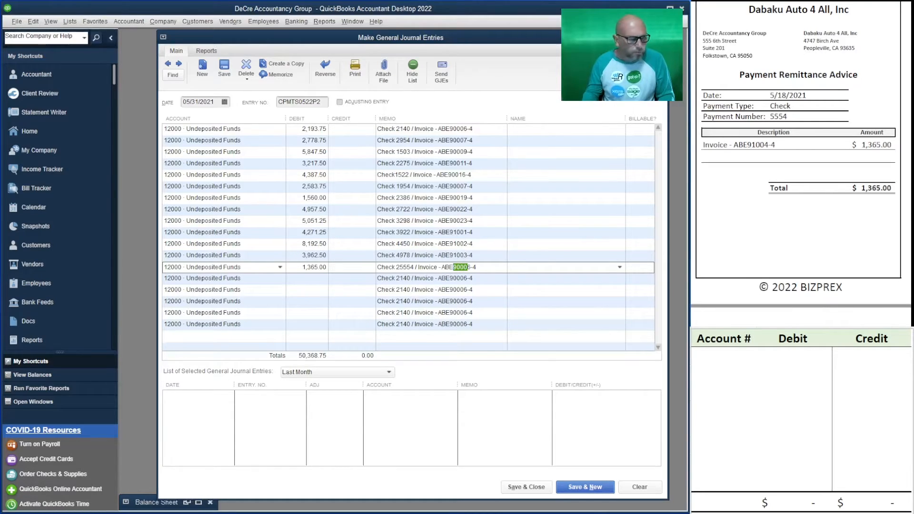
type("9")
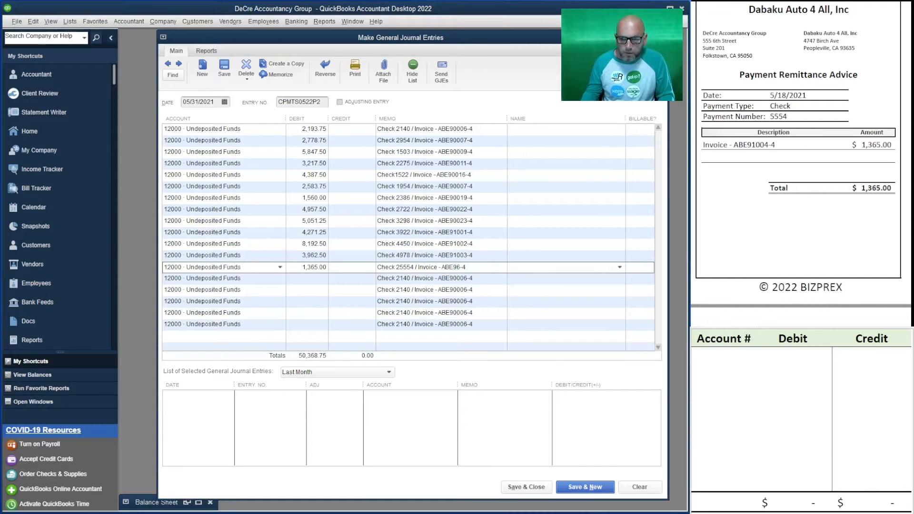
type("1004")
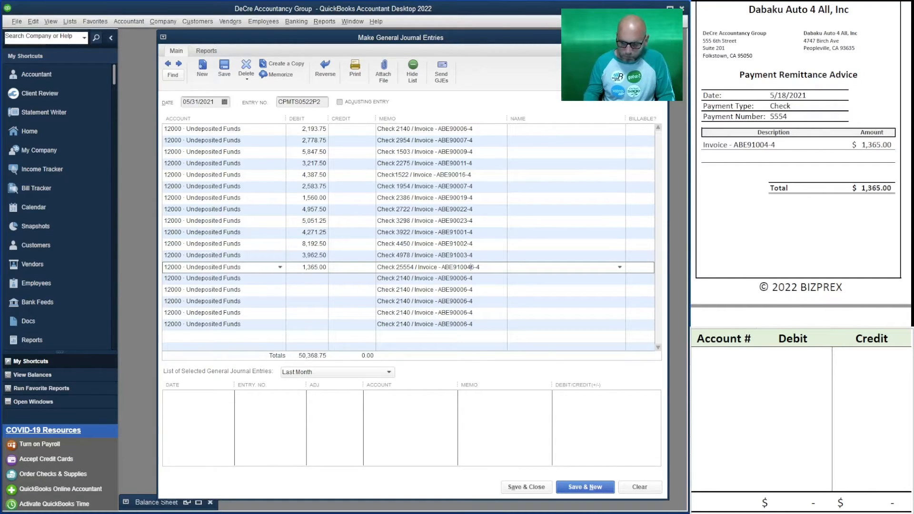
key("Delete")
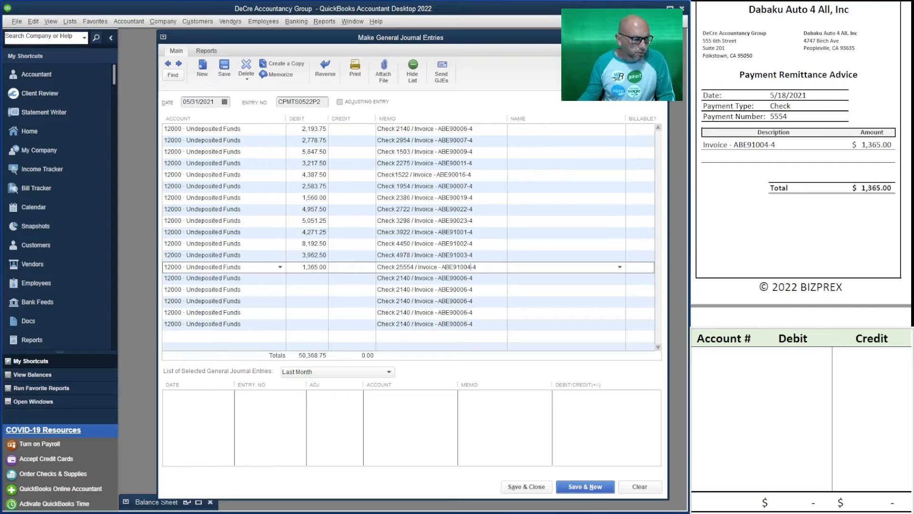
key("BackSpace")
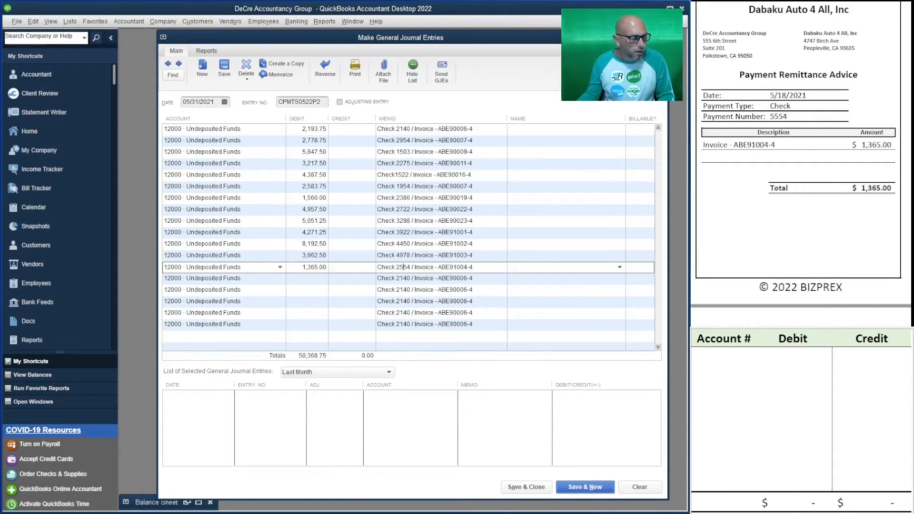
key("BackSpace")
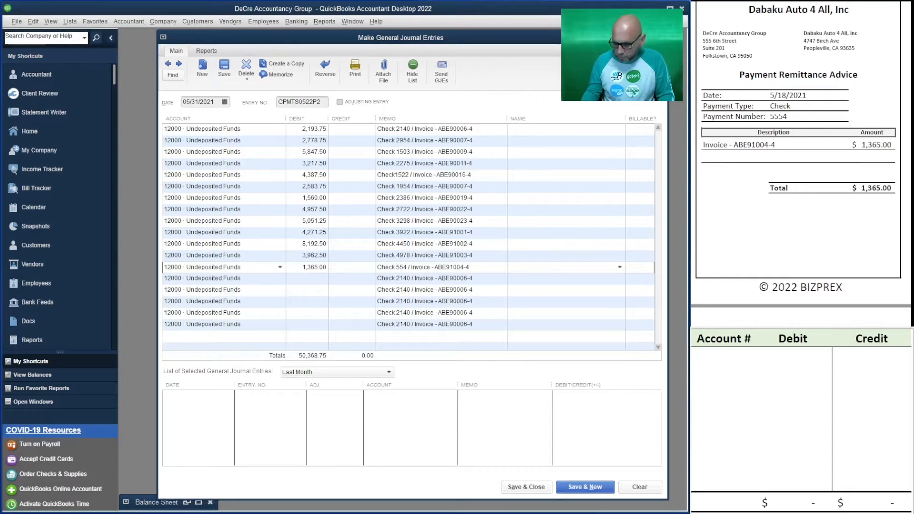
type("5")
Enter the Structure Services payment of 780.00 as the debit on the next Undeposited Funds line.
key("Down")
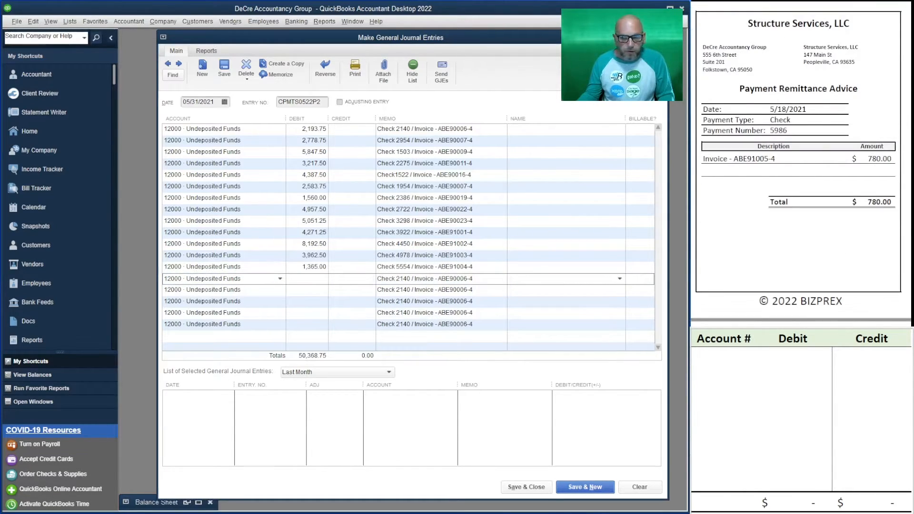
type("780")
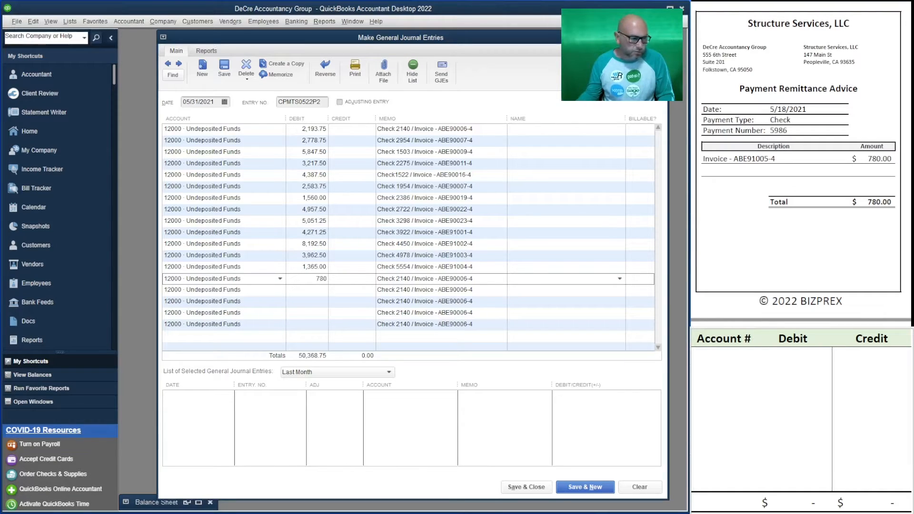
key("Tab")
Change the memo of the 780.00 line to Check 5986 / Invoice - ABE91005-4.
left_click_drag(408, 280, 396, 279)
left_click(411, 279)
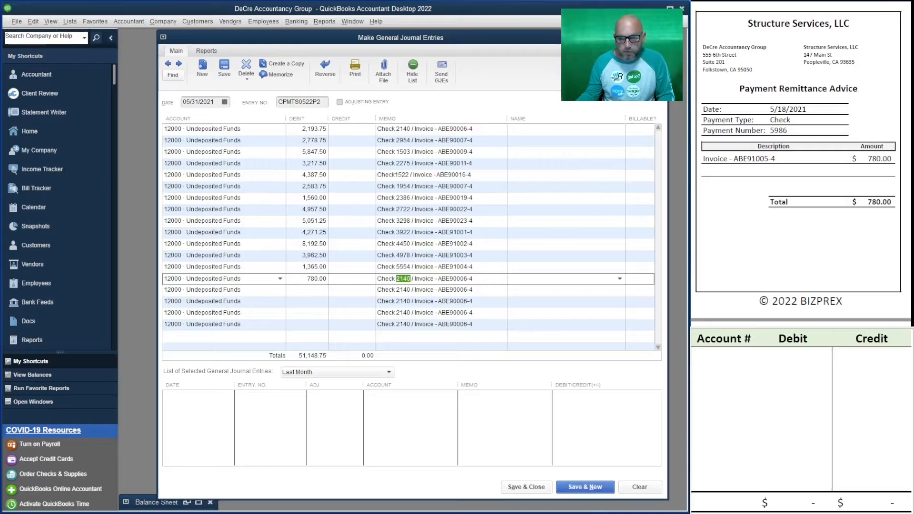
type("5986")
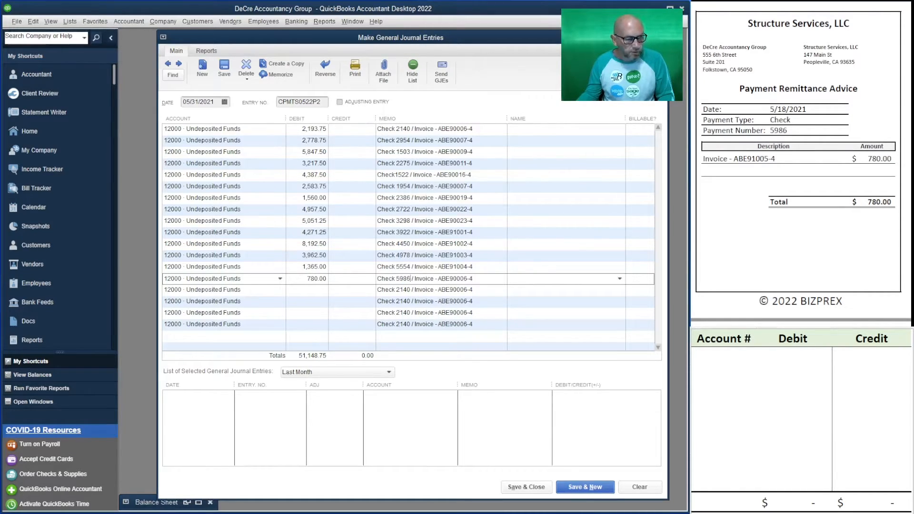
left_click_drag(467, 279, 453, 279)
type("1005")
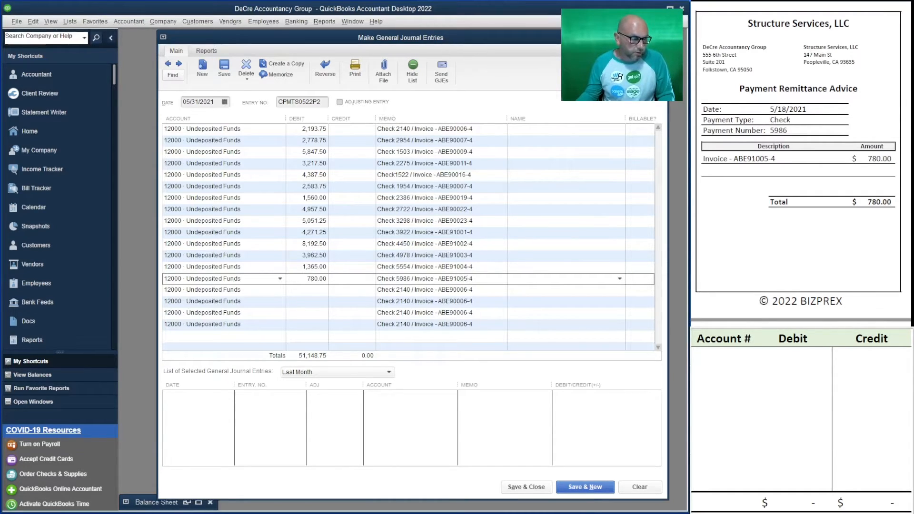
Enter the Busy Paws payment of 4,490.00 as the debit on the next Undeposited Funds line.
left_click(326, 290)
scroll(800, 164, "down", 6)
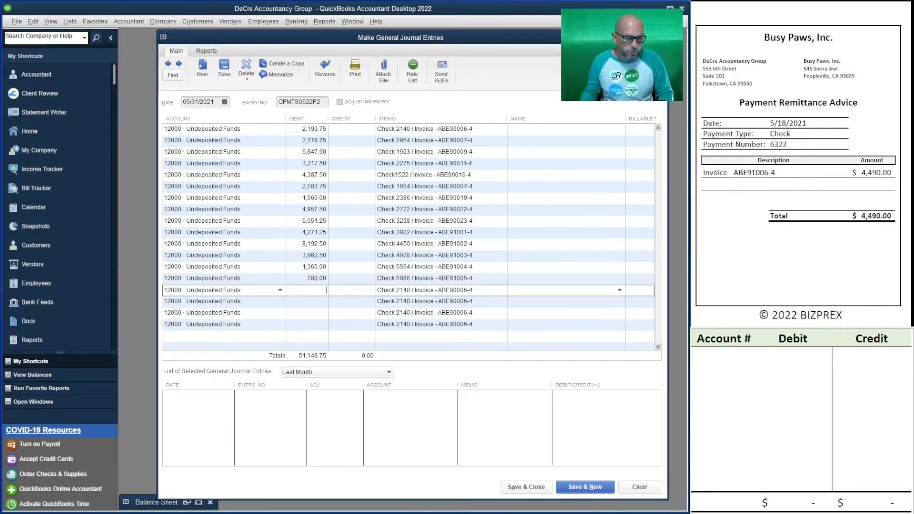
type("490")
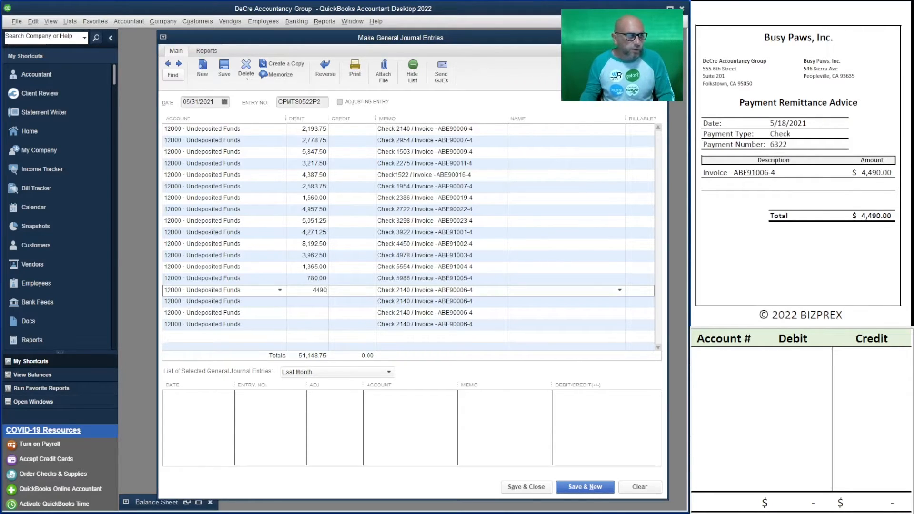
key("Tab")
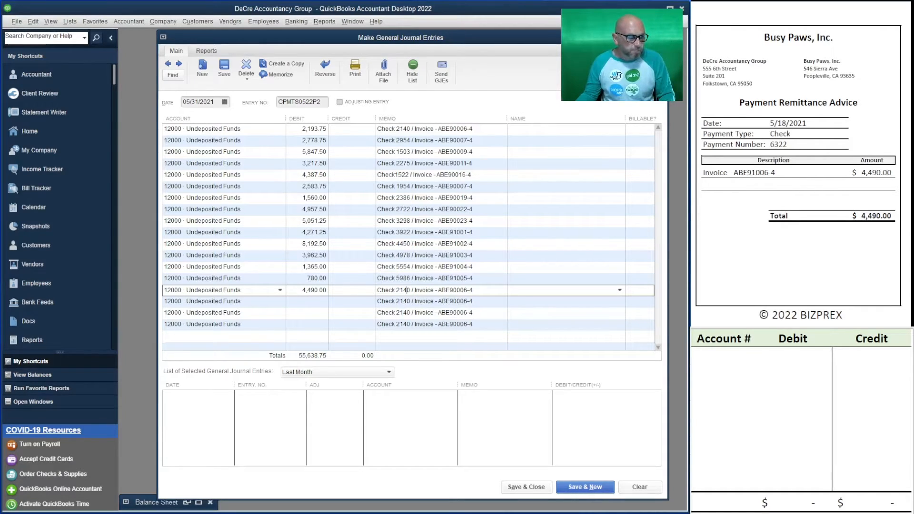
Change the memo of the 4,490.00 line to Check 6322 / Invoice - ABE91006-4.
left_click_drag(410, 290, 396, 290)
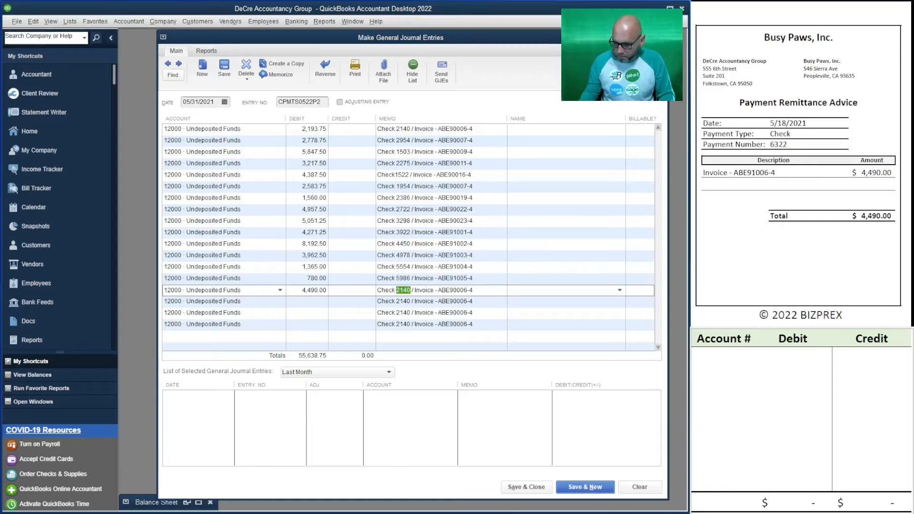
type("6322")
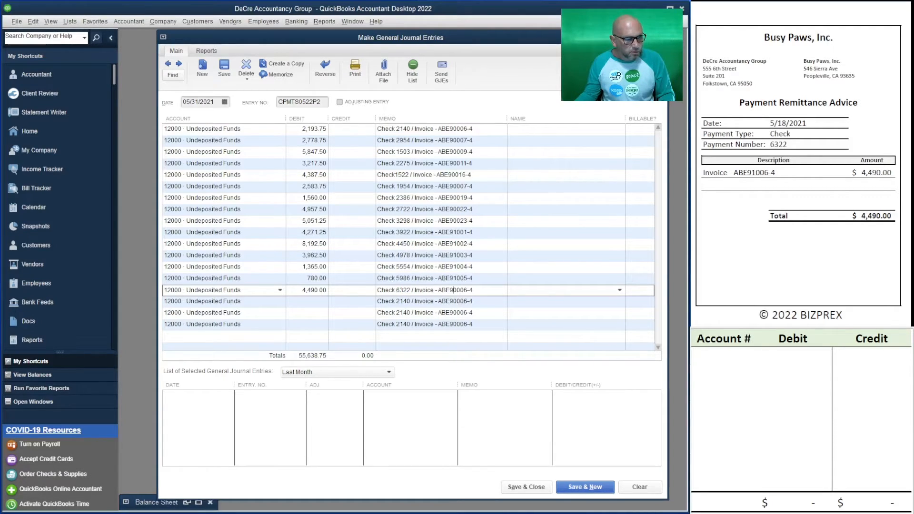
key("BackSpace")
type("1")
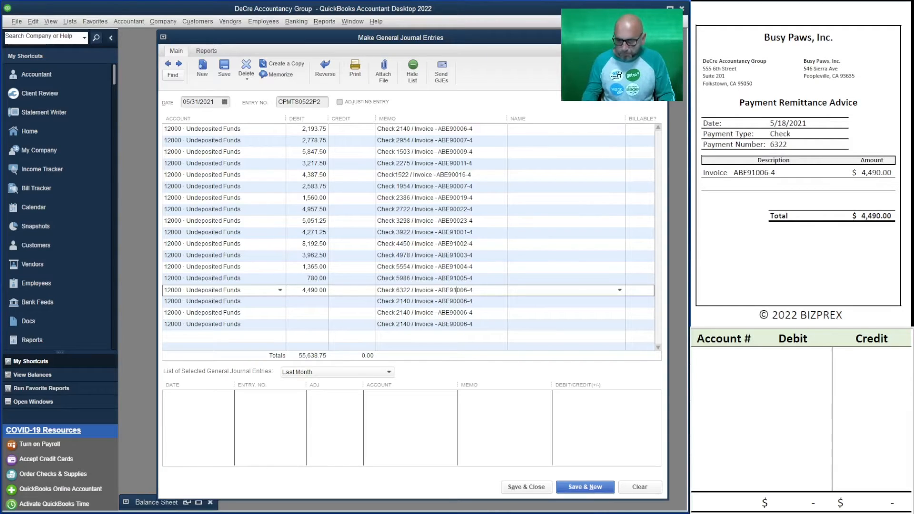
Enter the Auto Galore payment of 4,631.25 as the debit on the next Undeposited Funds line.
left_click(315, 301)
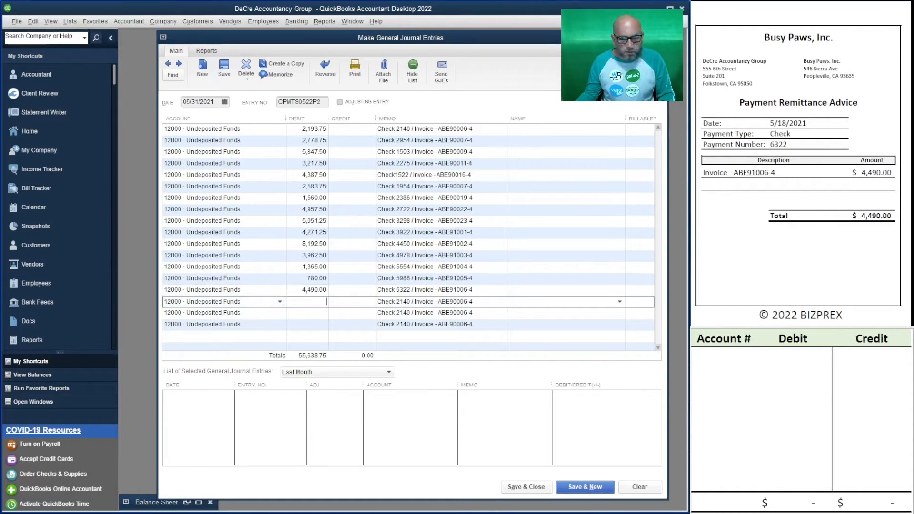
scroll(800, 164, "down", 5)
scroll(800, 164, "down", 2)
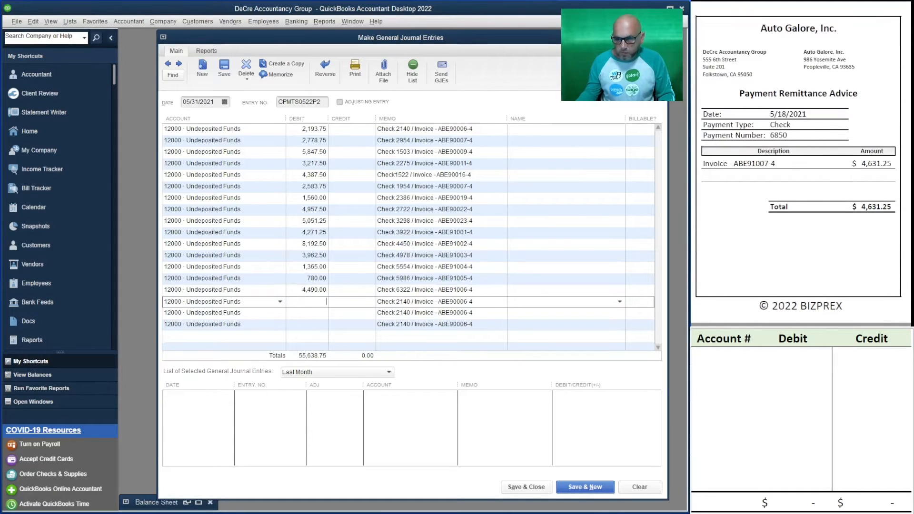
type("4631.25")
key("Tab")
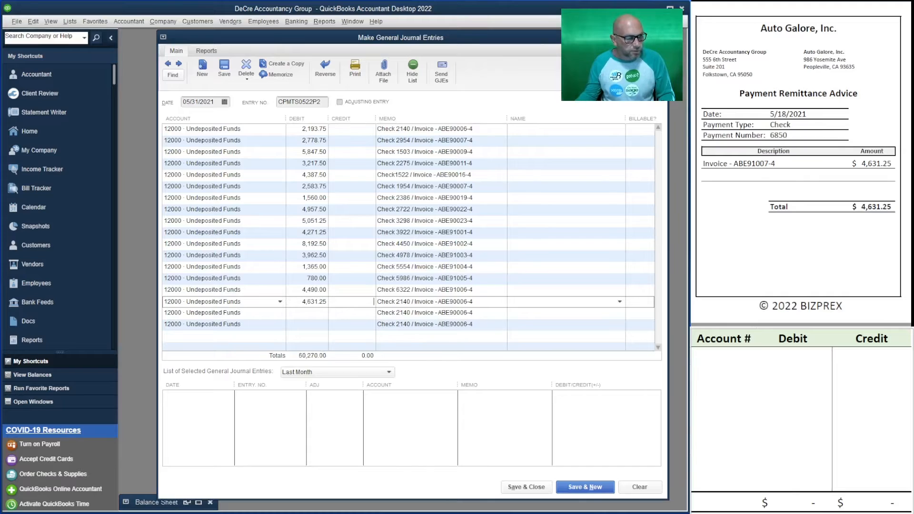
Change the memo of the 4,631.25 line to Check 6850/ Invoice - ABE91007-4.
left_click_drag(413, 301, 396, 301)
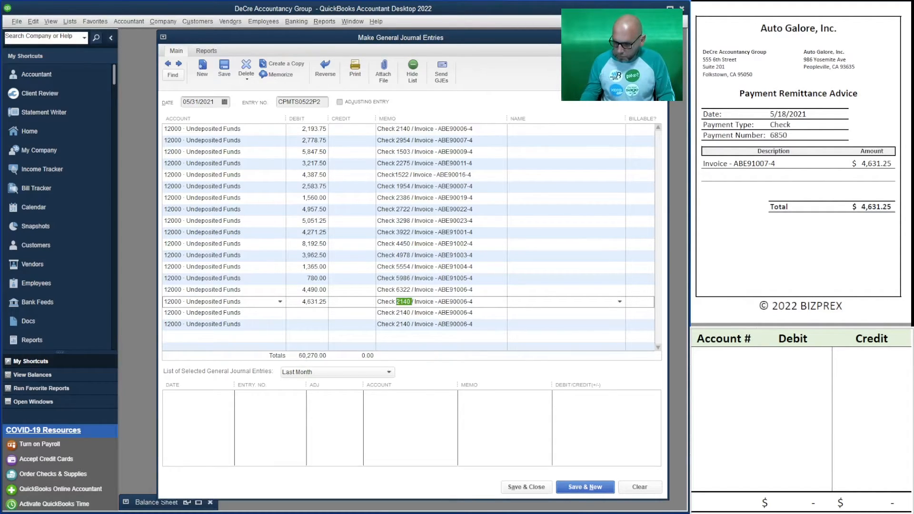
type("6850")
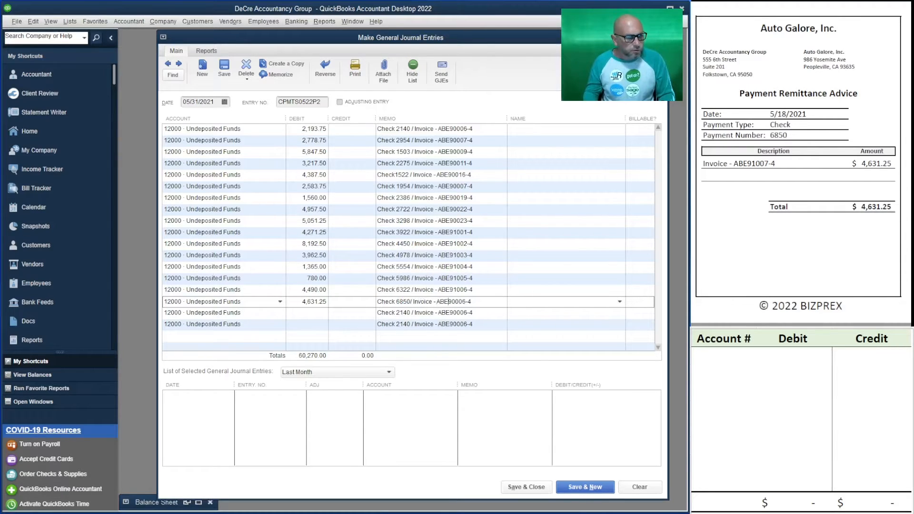
key("BackSpace")
type("1")
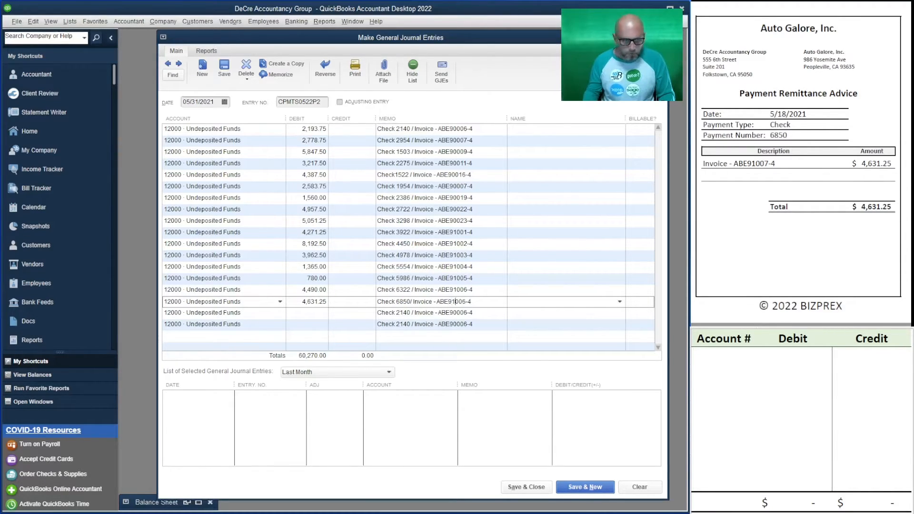
key("BackSpace")
type("7")
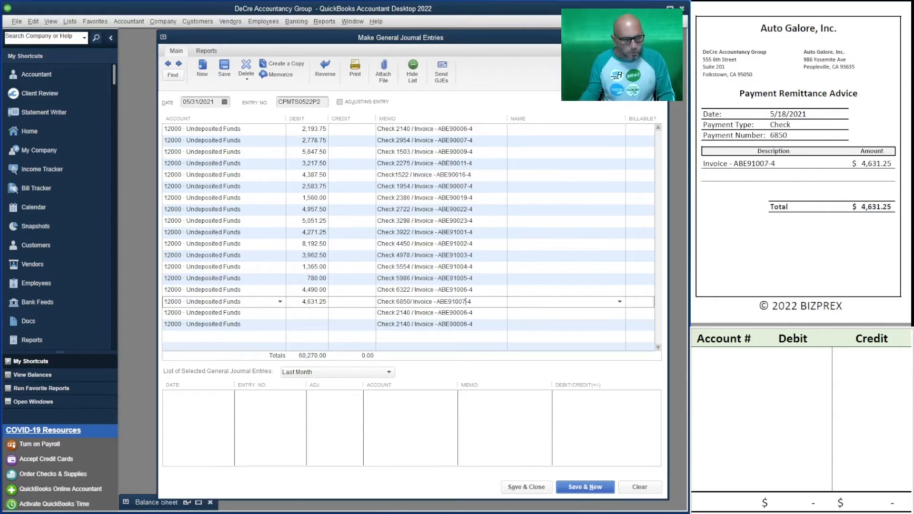
Enter the Drones Arial Vista payment of 4,300.00 as the debit on the next Undeposited Funds line.
scroll(800, 164, "down", 6)
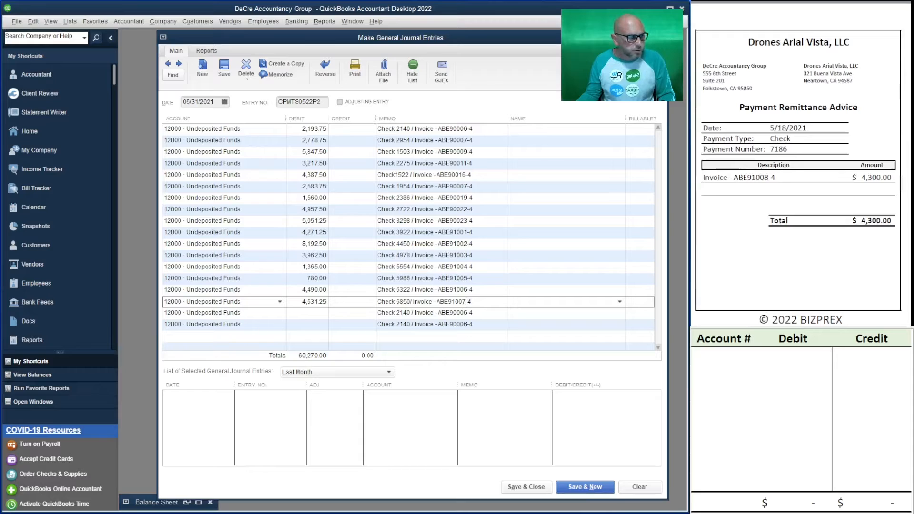
left_click(308, 314)
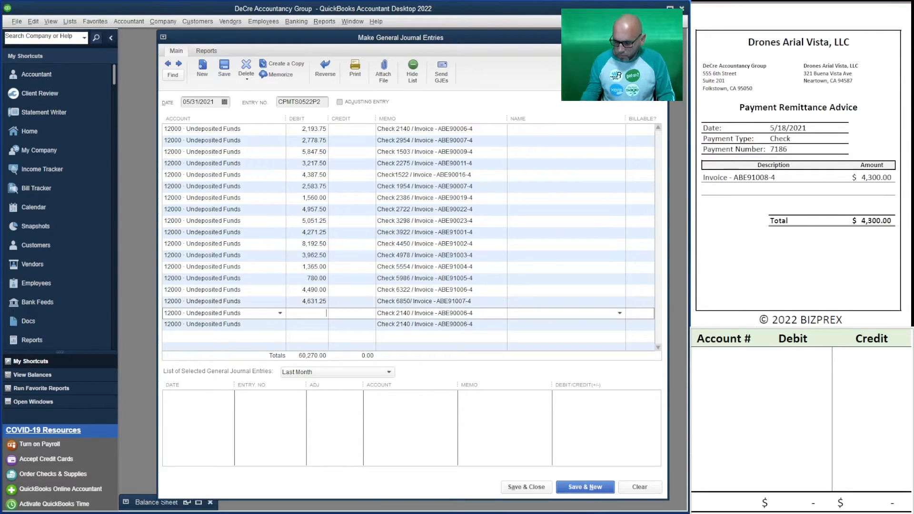
type("4300")
key("Tab")
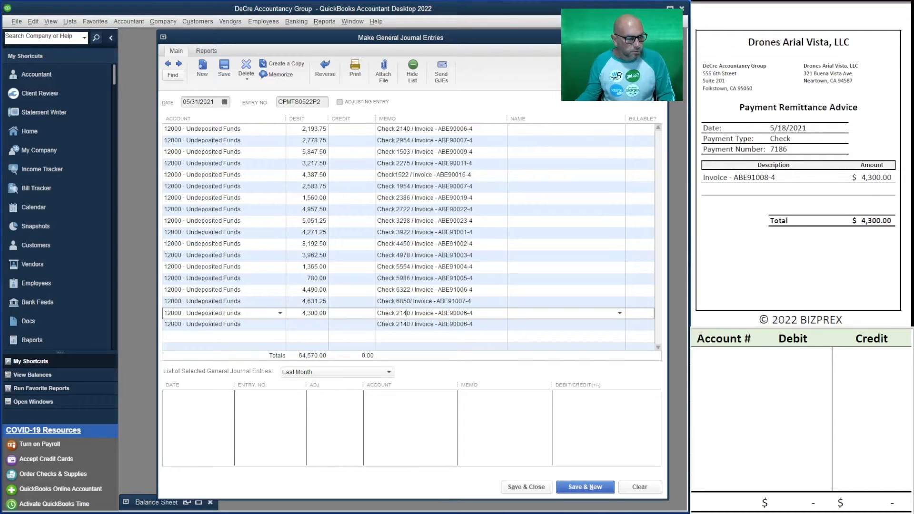
Change the memo of the 4,300.00 line to Check 7186 / Invoice - ABE91008-4.
left_click_drag(411, 313, 395, 313)
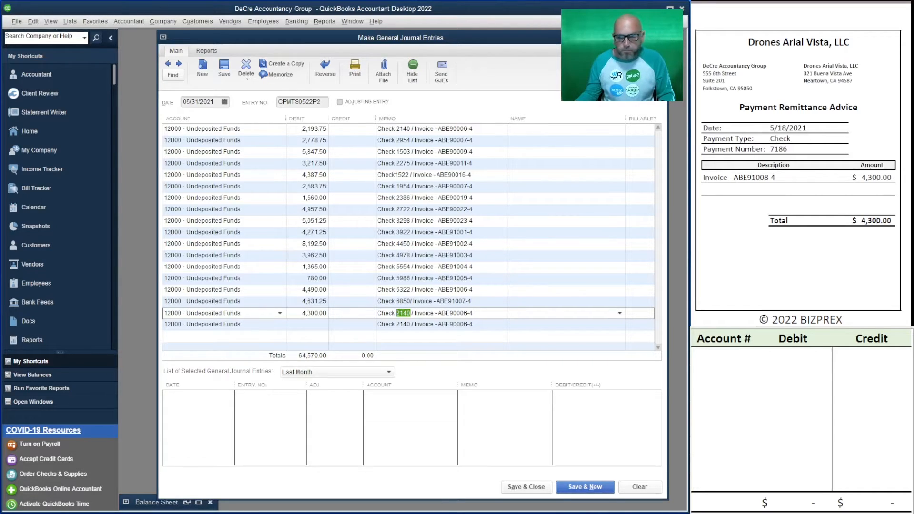
type("7186")
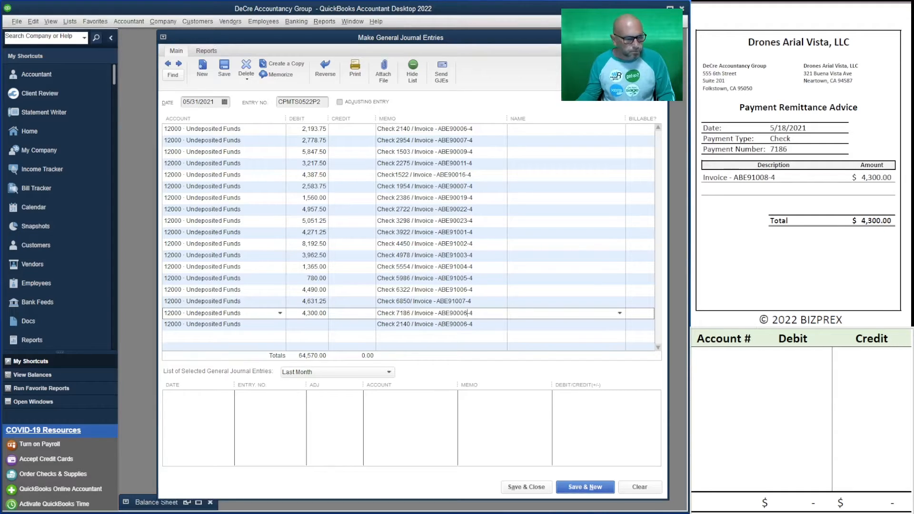
left_click(468, 313)
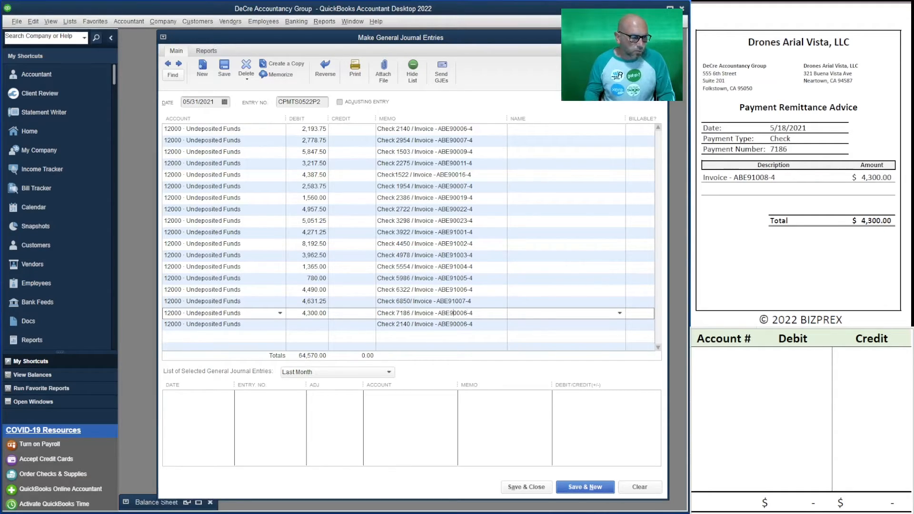
key("BackSpace")
type("1")
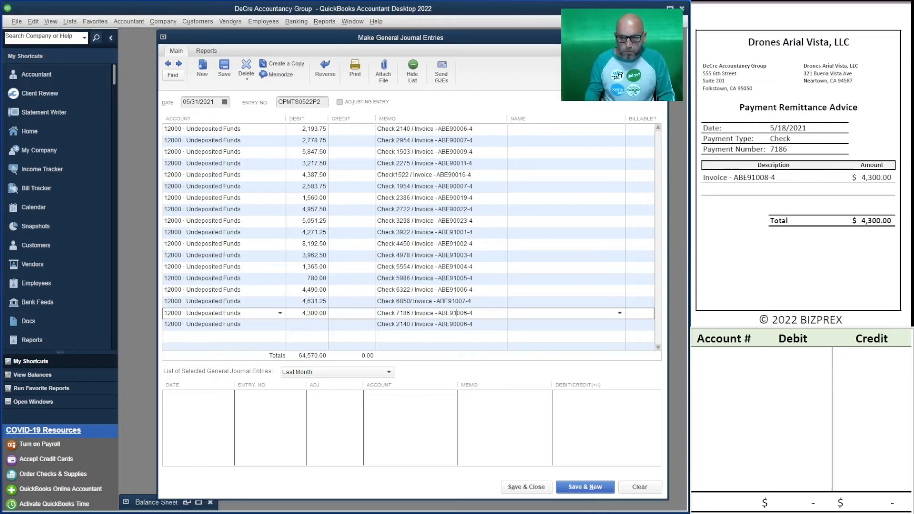
key("BackSpace")
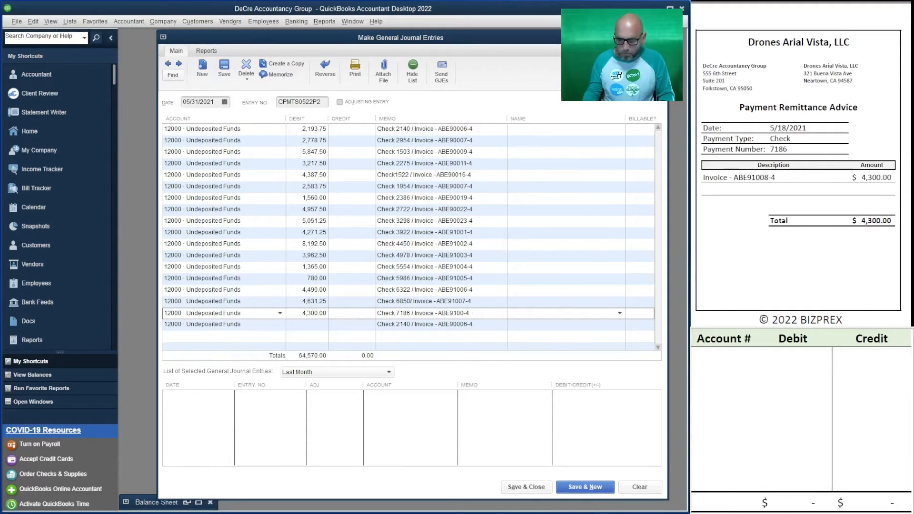
type("8")
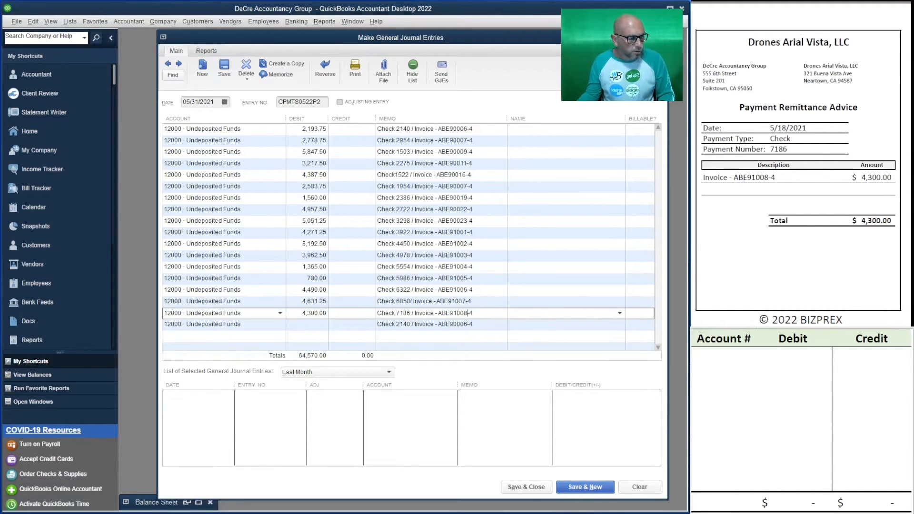
Enter the Glamour Cosmetics payment of 975.00 as the debit on the next Undeposited Funds line.
left_click(307, 325)
scroll(800, 165, "down", 6)
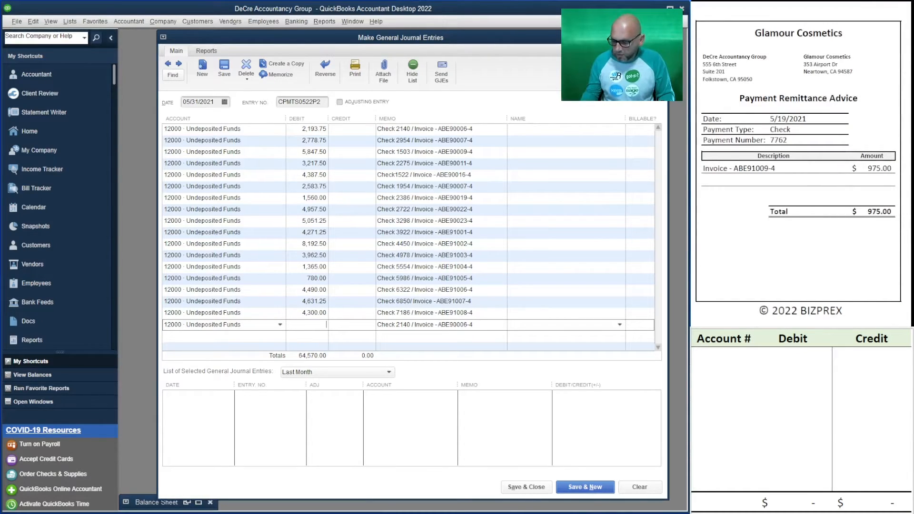
type("975.00")
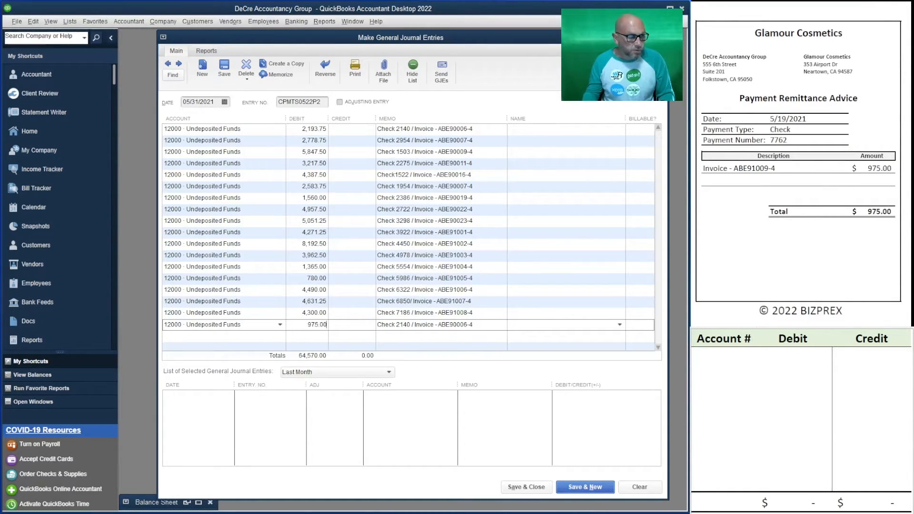
key("Tab")
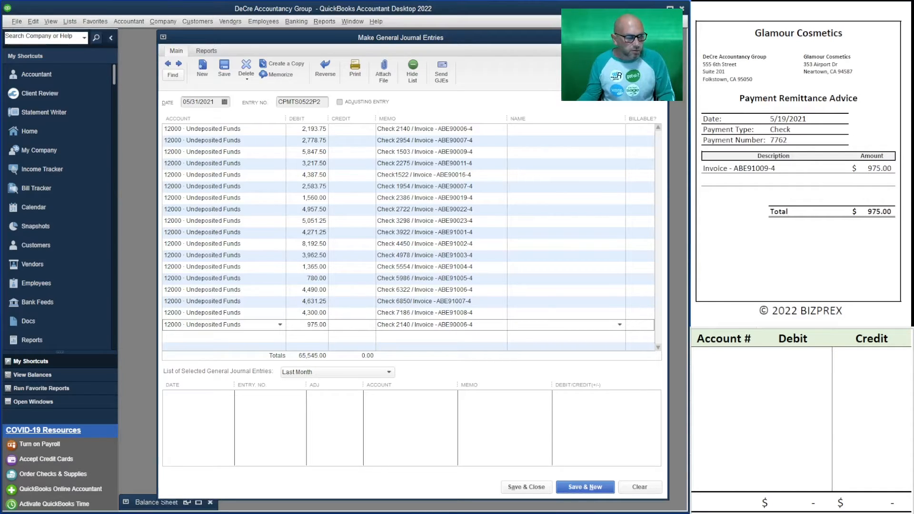
Change the memo of the 975.00 line to Check 7762 / Invoice - ABE91009-4.
left_click_drag(411, 324, 396, 325)
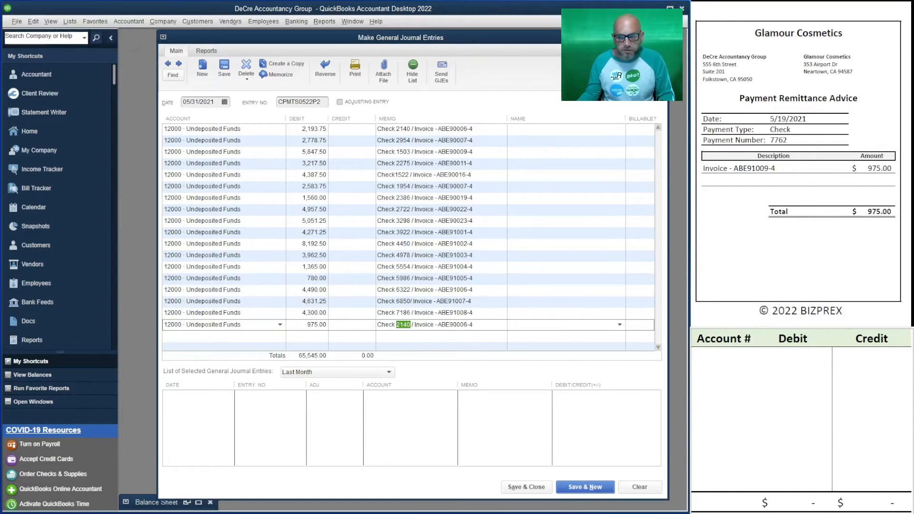
type("7762")
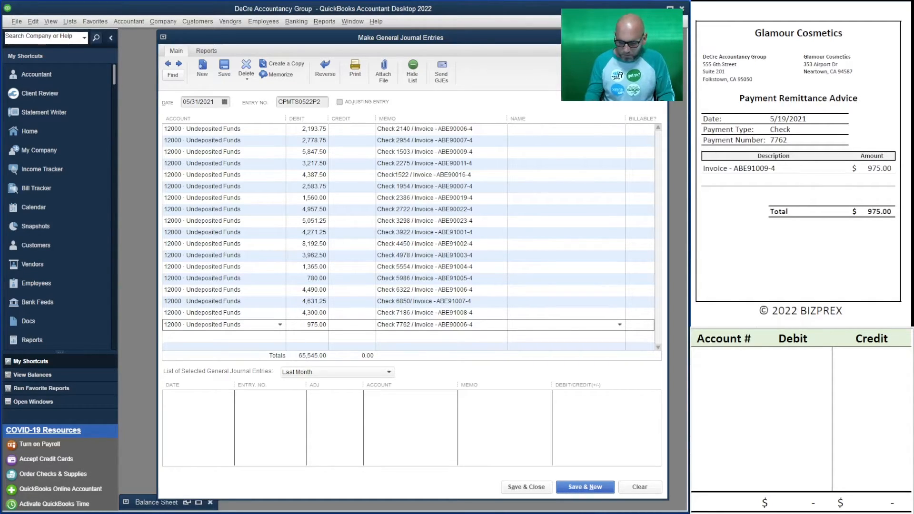
key("BackSpace")
type("1")
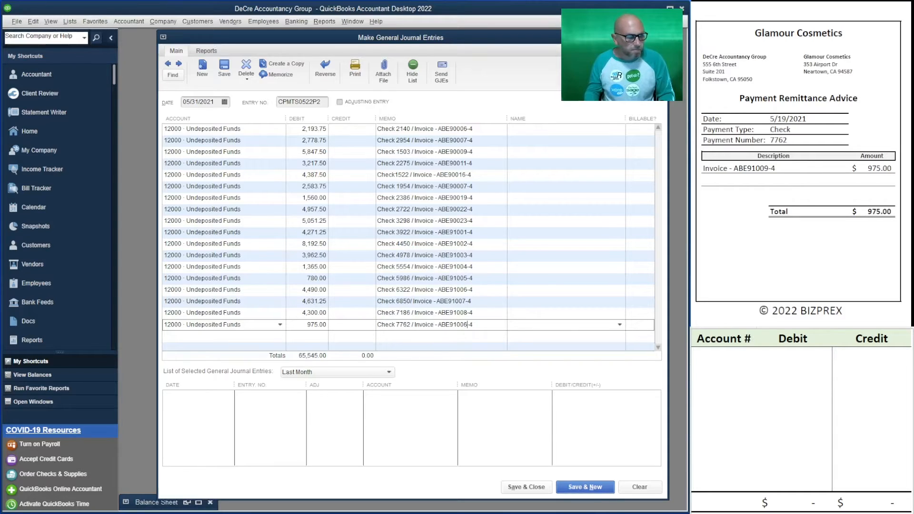
key("BackSpace")
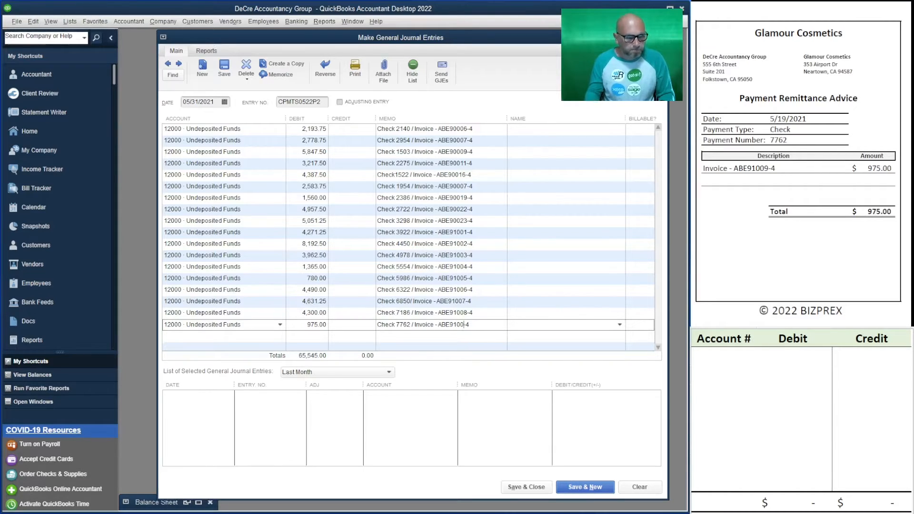
type("9")
Add another journal line for account 12000 Undeposited Funds below the 975.00 line.
scroll(801, 164, "down", 9)
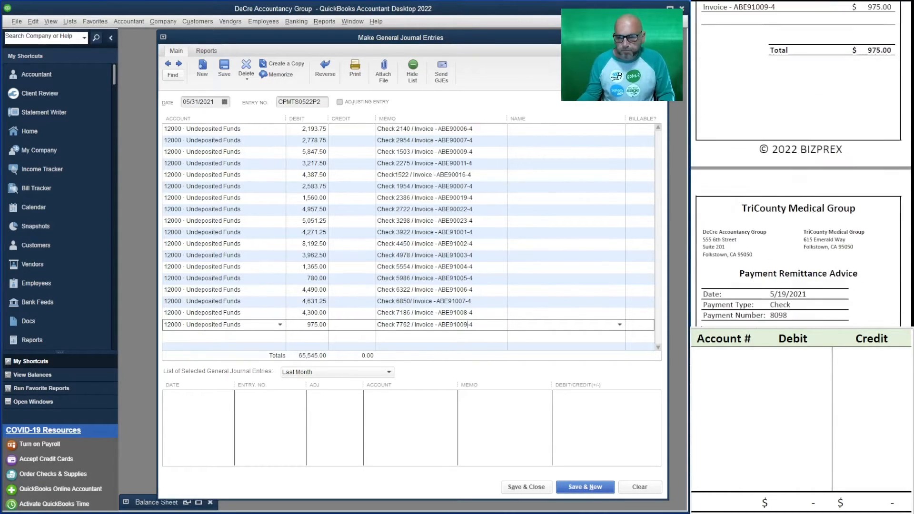
scroll(801, 164, "up", 1)
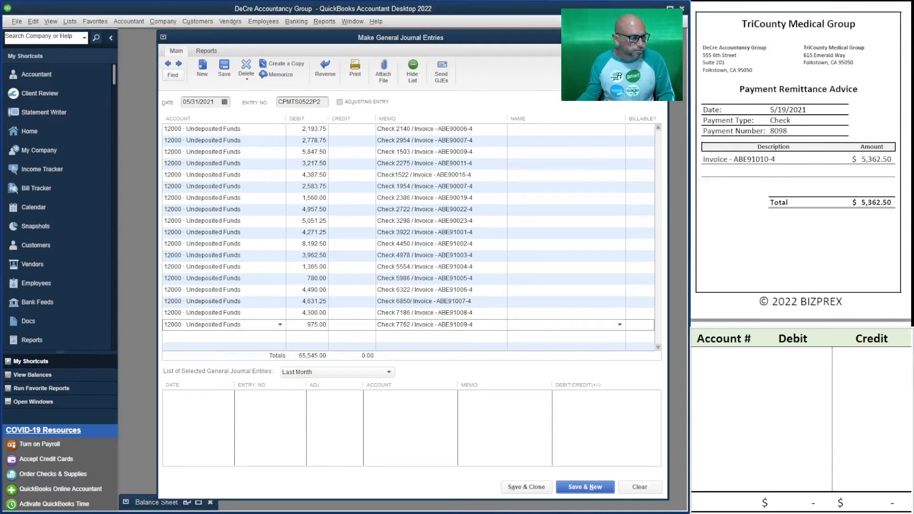
key("Tab")
key("Tab")
type("12000")
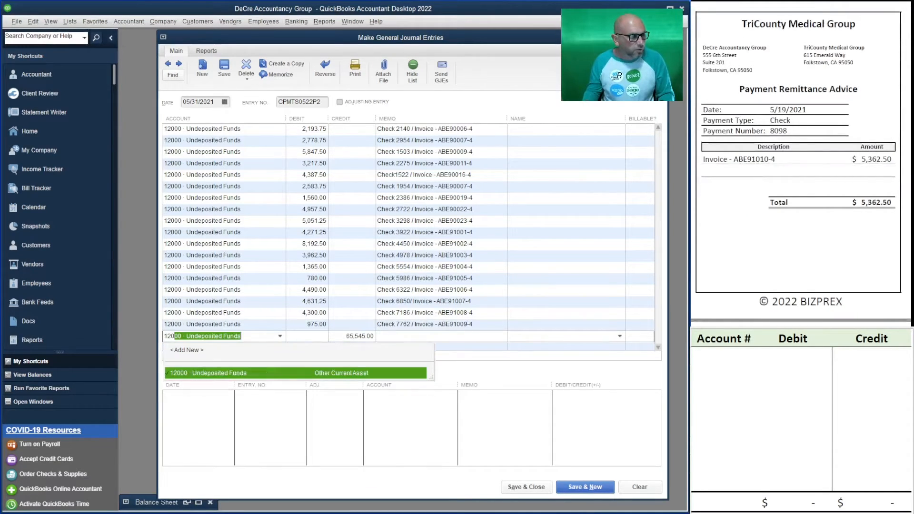
key("Tab")
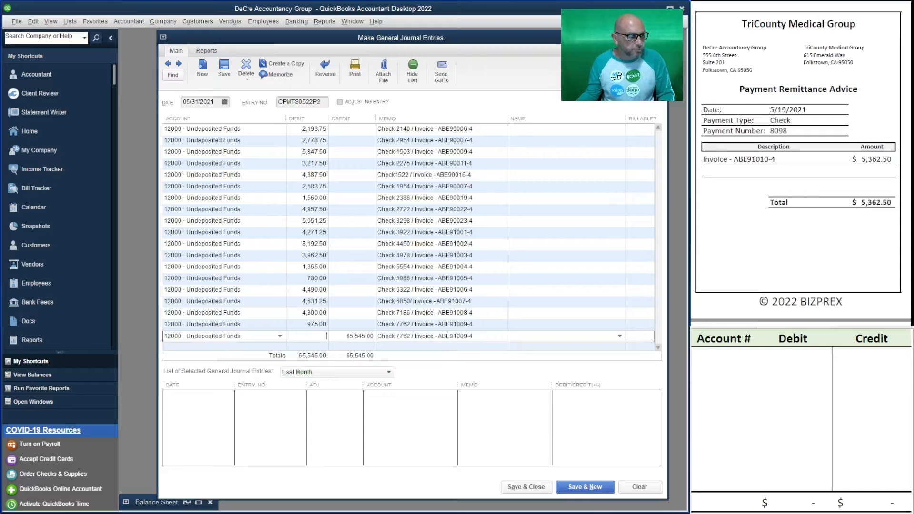
Copy the 12000 Undeposited Funds account from the new line into the five blank lines below it.
key("shift+Tab")
key("ctrl+c")
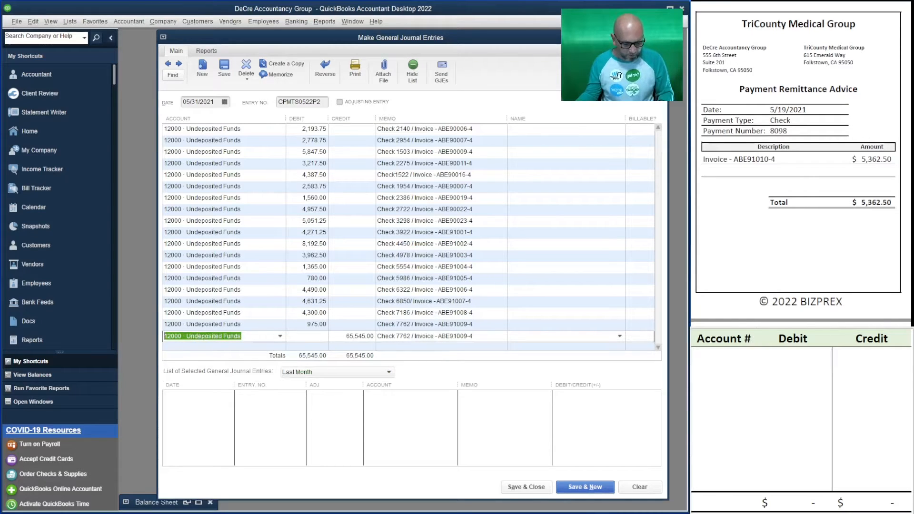
key("Down")
key("ctrl+v")
key("Down")
key("ctrl+v")
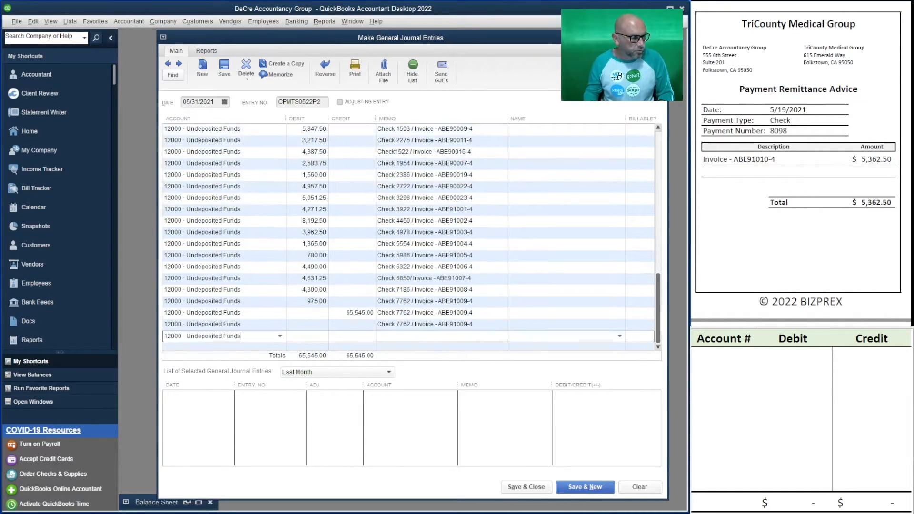
key("Down")
key("ctrl+v")
key("Down")
key("ctrl+v")
key("Down")
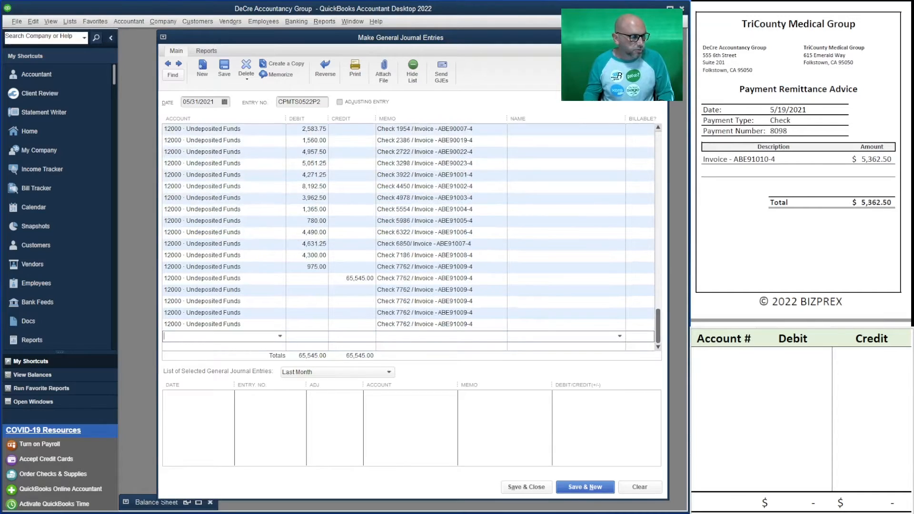
key("ctrl+v")
key("Down")
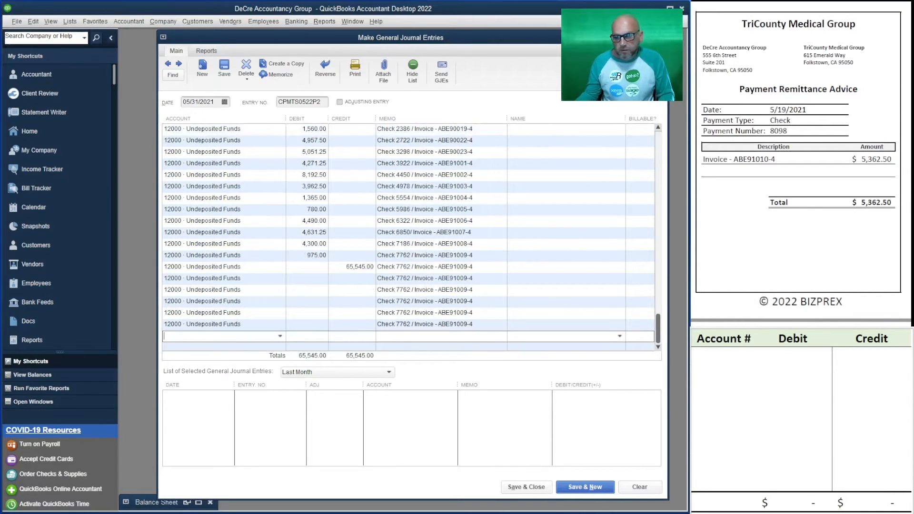
Enter the TriCounty Medical Group payment of 5,362.50 as the debit on the Undeposited Funds line below 975.00.
left_click(308, 267)
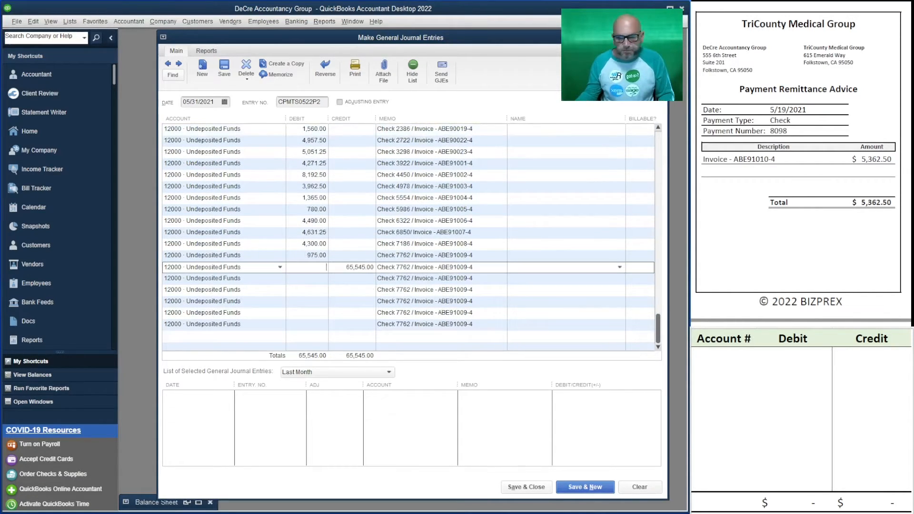
type("5")
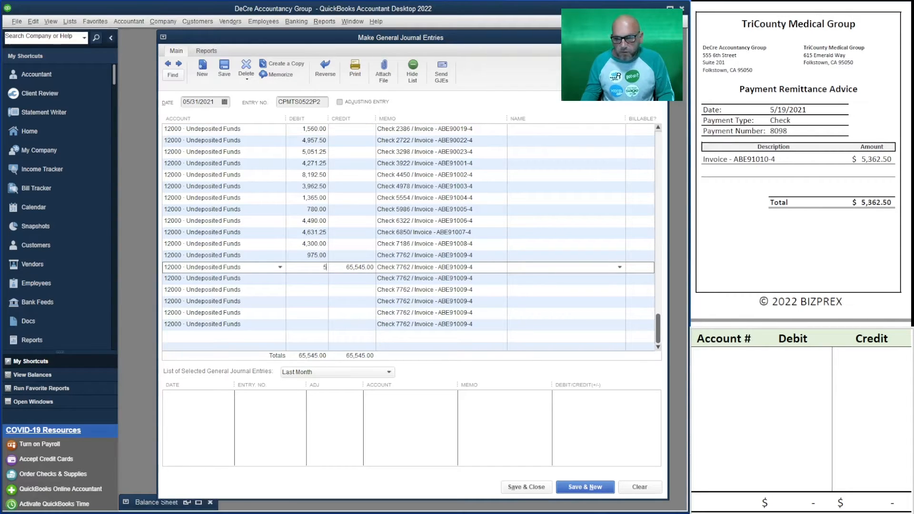
type(",362.50")
key("Tab")
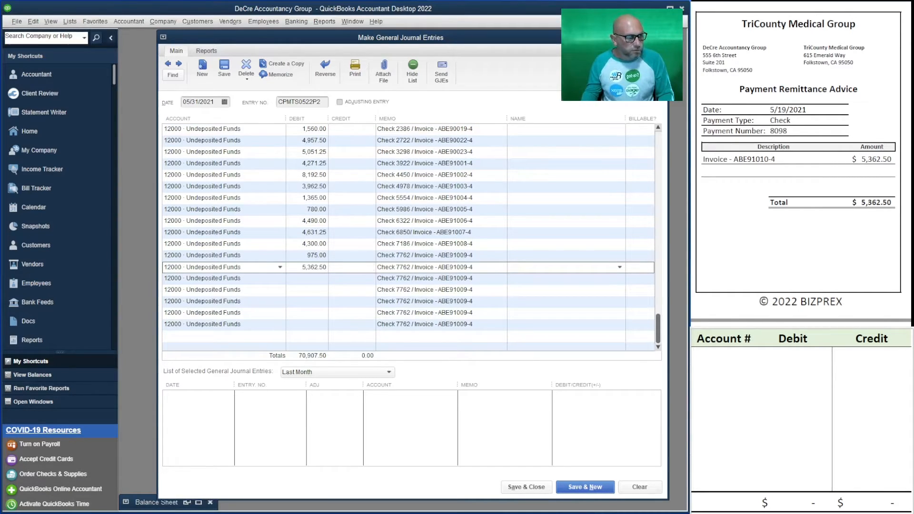
Change the memo of the 5,362.50 line to Check 8098 / Invoice - ABE91010-4.
key("Tab")
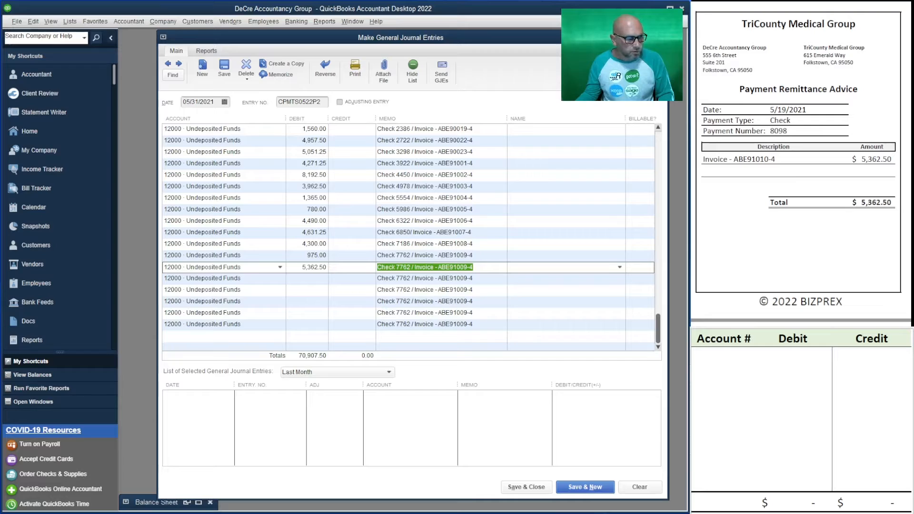
left_click_drag(411, 268, 395, 268)
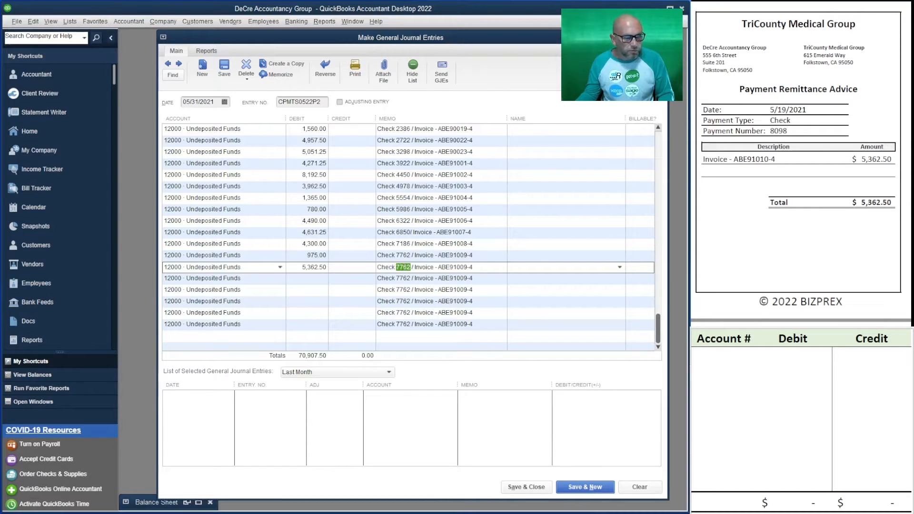
type("8098")
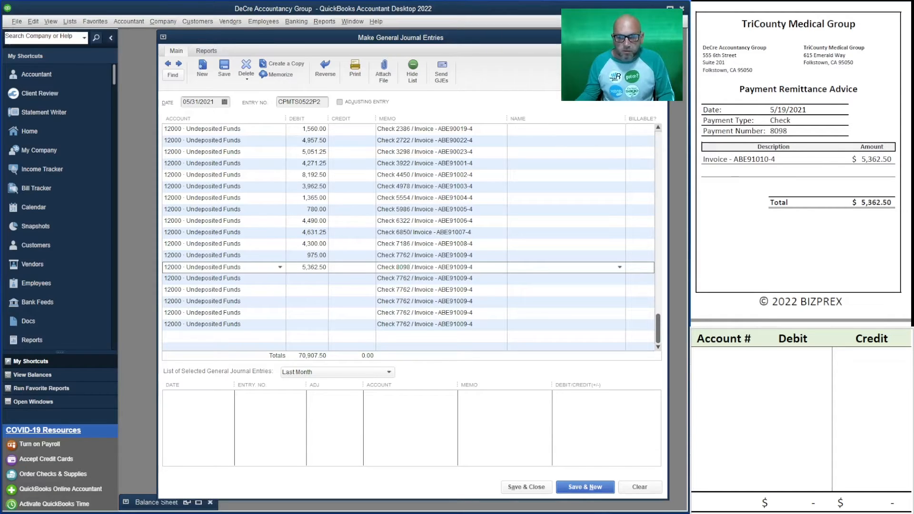
left_click_drag(467, 267, 461, 267)
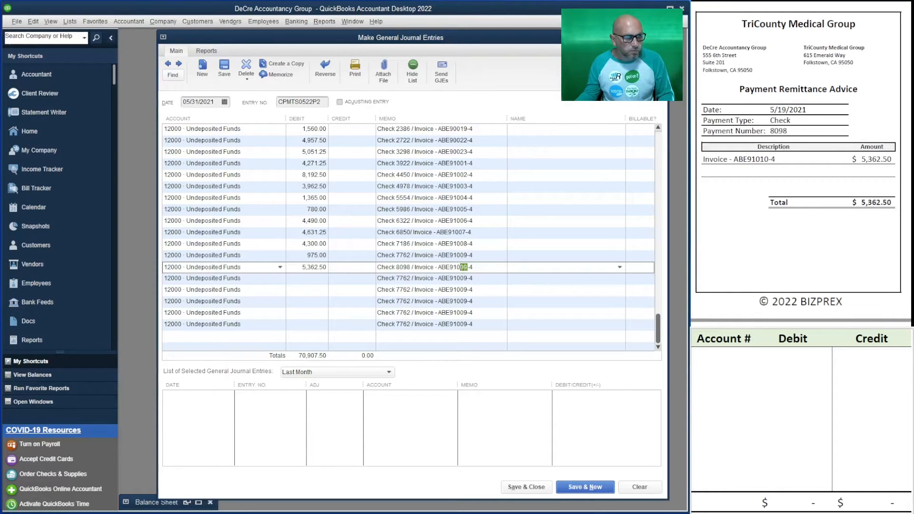
type("10")
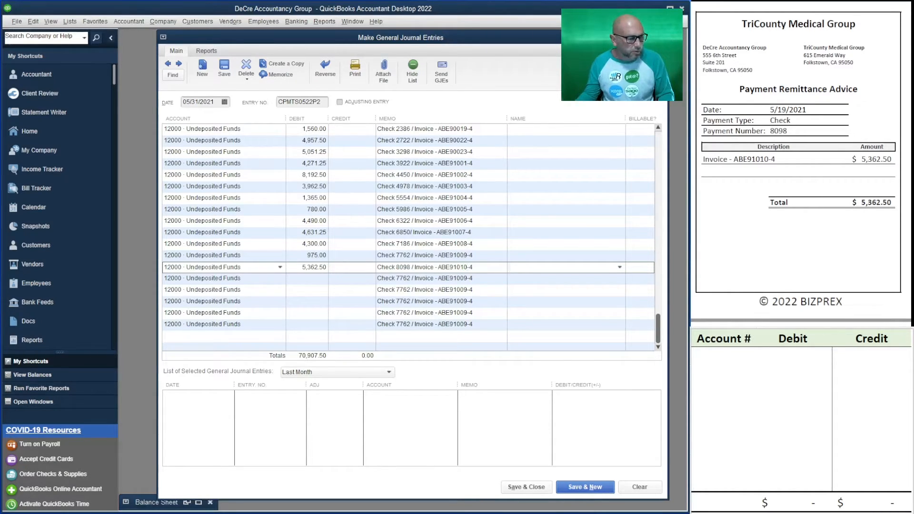
Enter the Small Town Childcare payment of 7,442.50 as the debit on the next Undeposited Funds line.
left_click(314, 279)
scroll(799, 190, "down", 6)
scroll(799, 191, "up", 1)
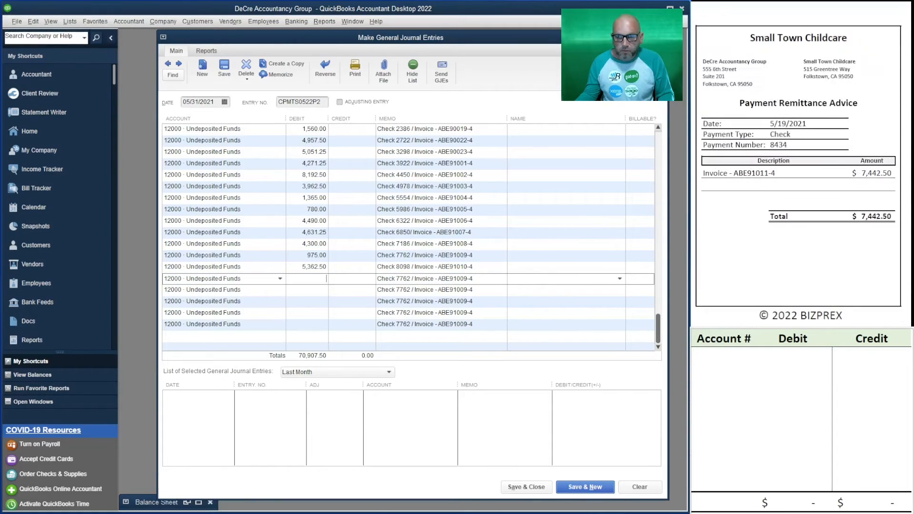
type("7")
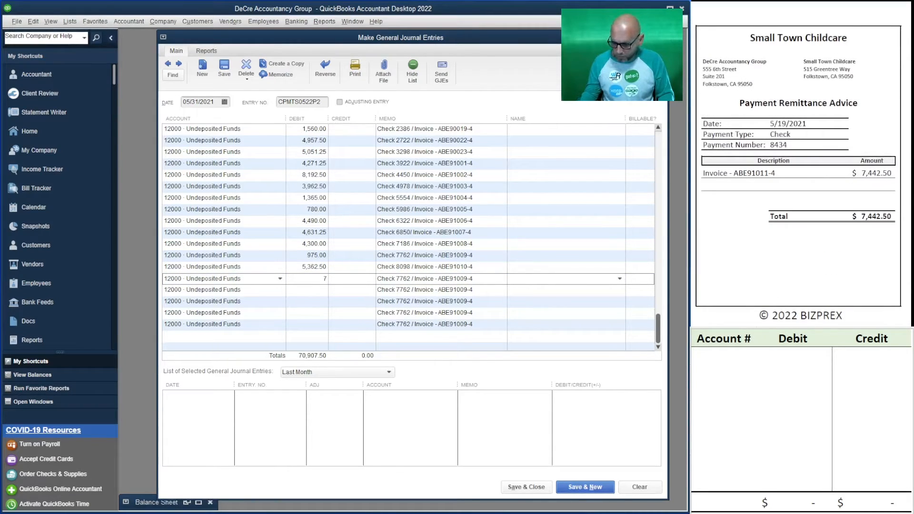
type(",442.50")
key("Tab")
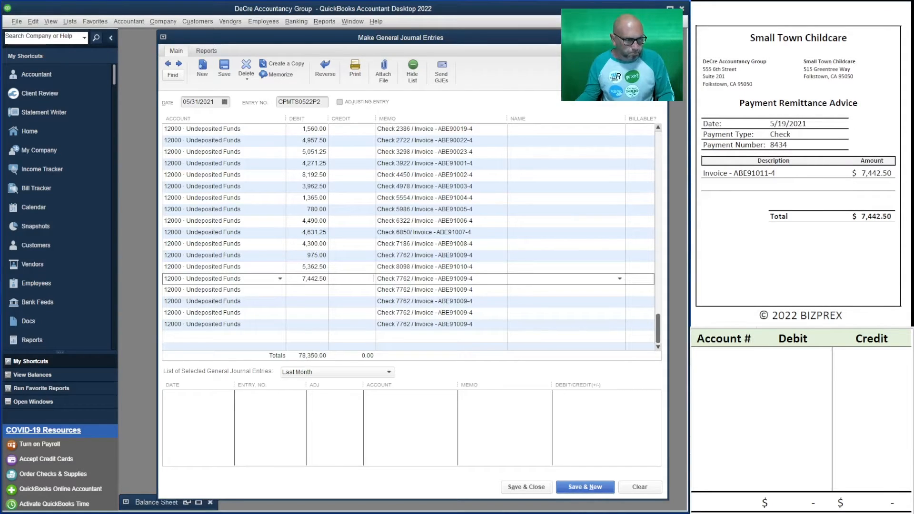
Change the memo of the 7,442.50 line to Check 8434 / Invoice - ABE91011-4.
left_click_drag(411, 279, 396, 278)
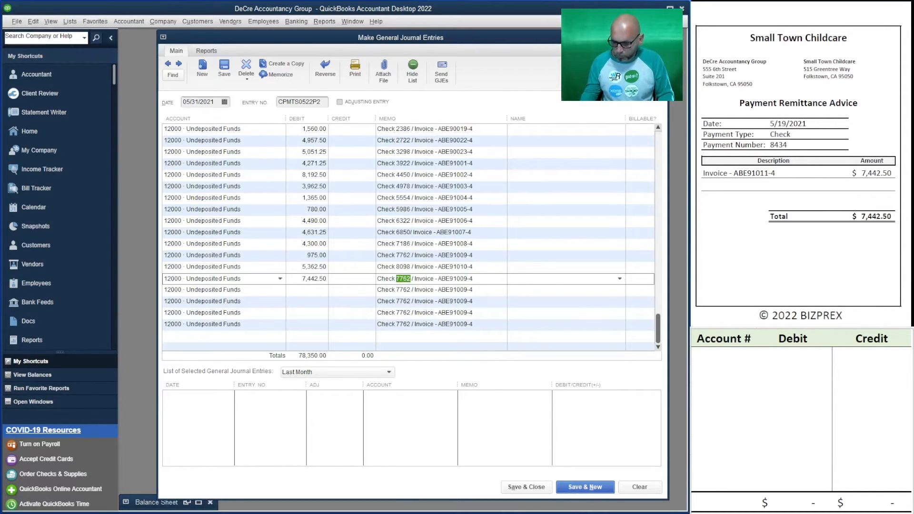
type("8434")
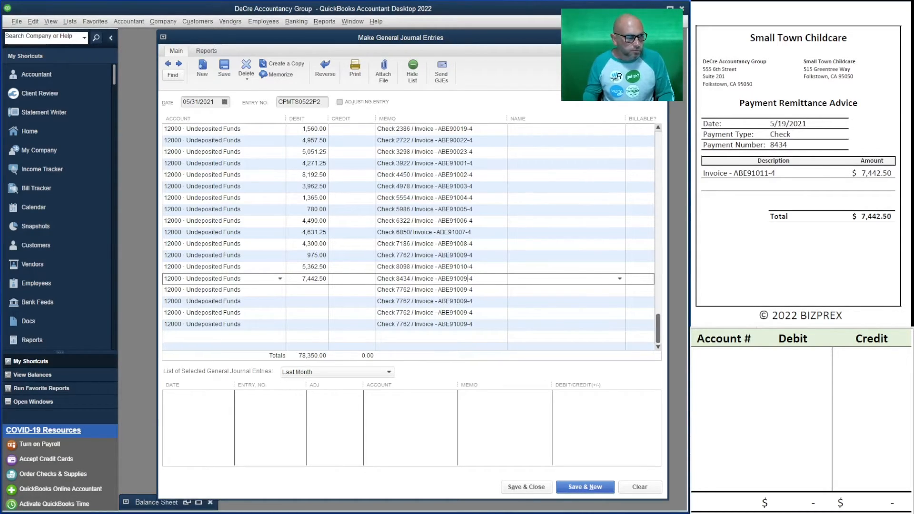
key("shift+Left")
key("shift+Left")
type("11")
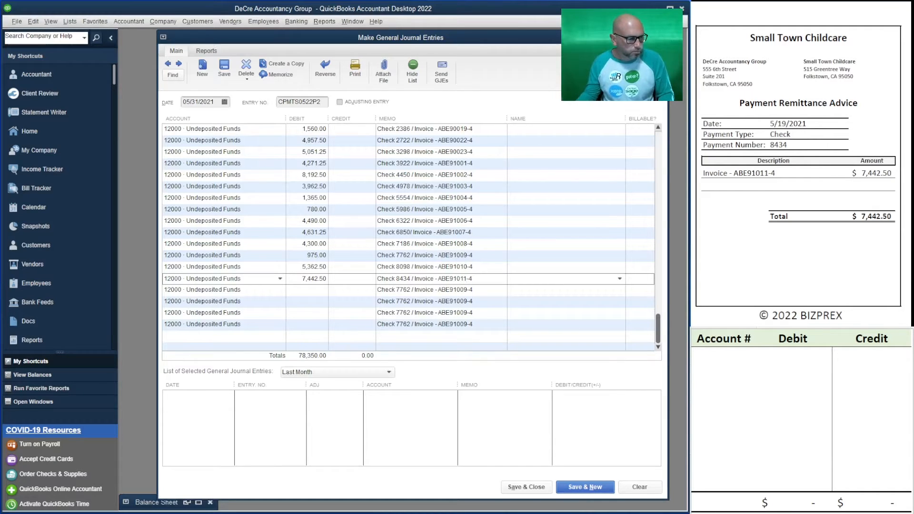
Enter the Regan and Rupinder Wholesale payment of 5,145.00 as the debit on the next Undeposited Funds line.
left_click(307, 290)
scroll(799, 165, "down", 6)
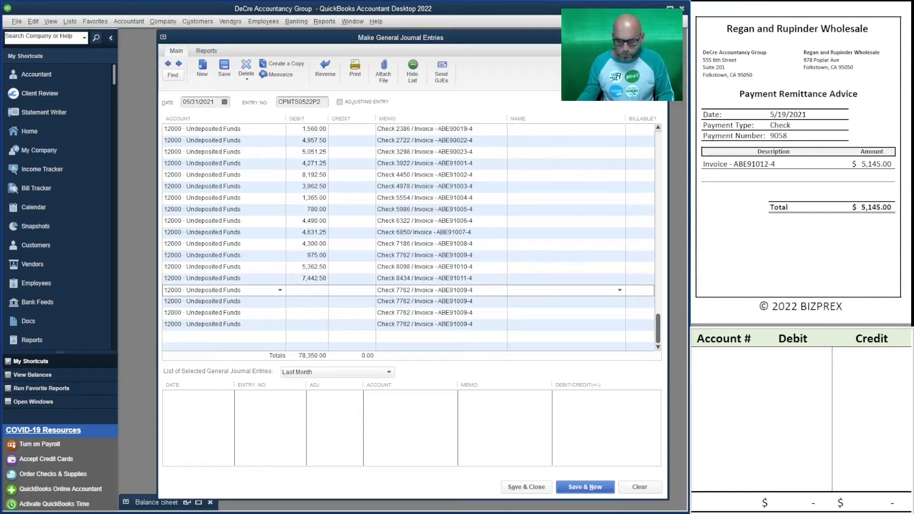
type("5145")
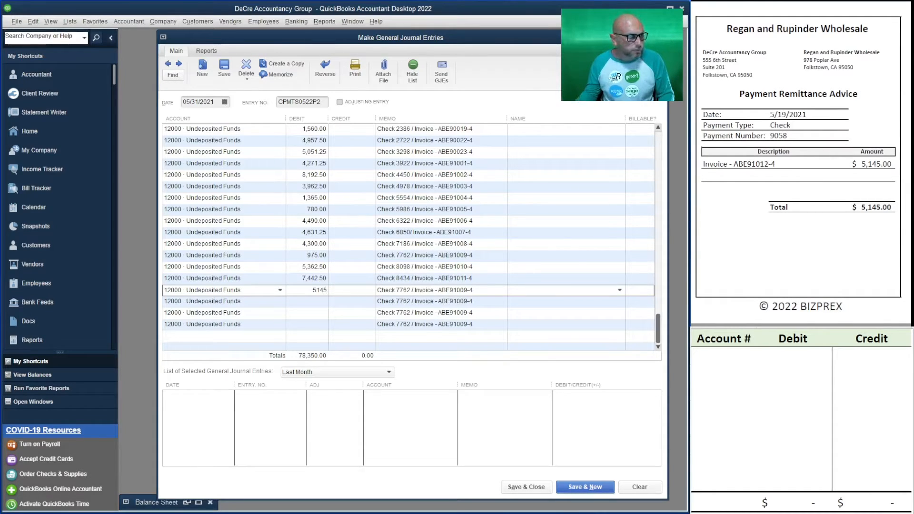
key("Tab")
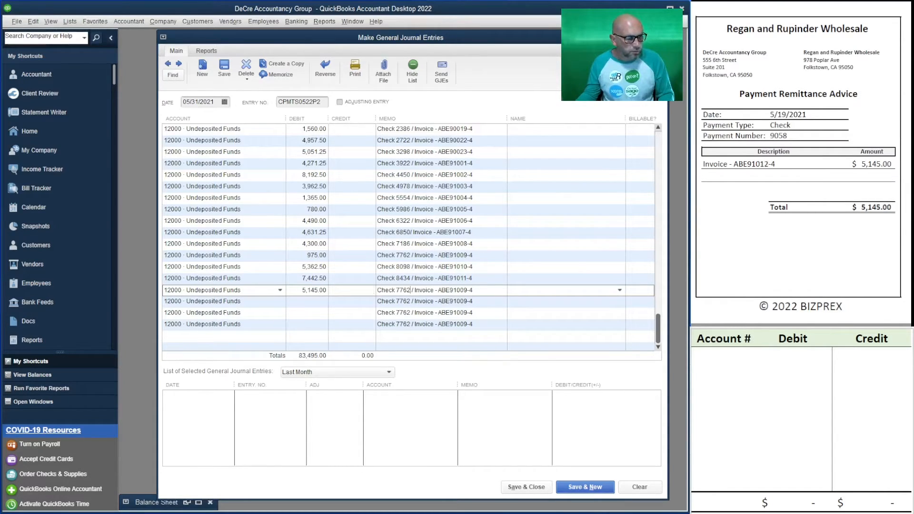
Change the memo of the 5,145.00 line to Check 9058 / Invoice - ABE91012-4.
left_click_drag(410, 290, 396, 290)
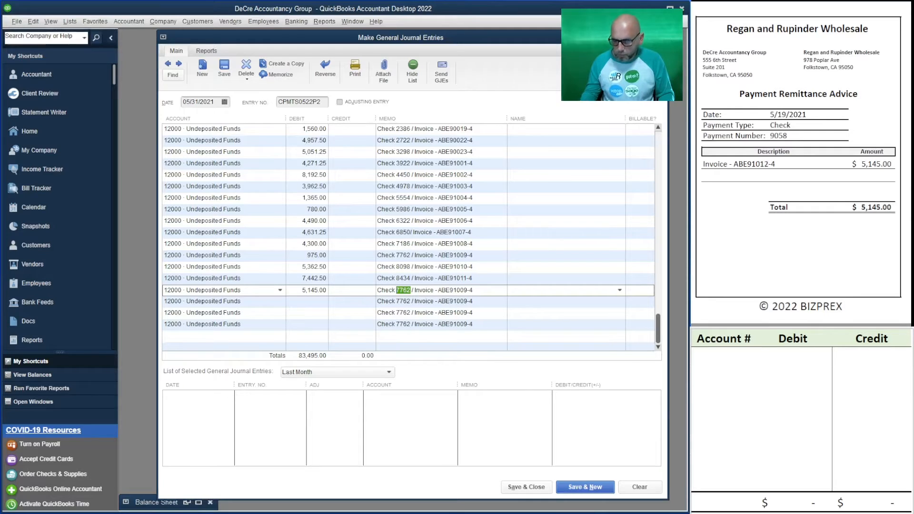
type("9085")
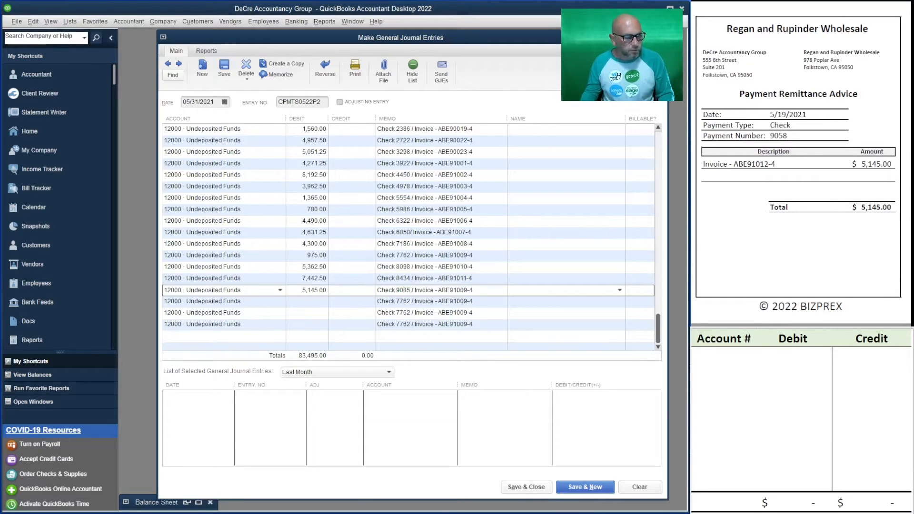
key("BackSpace")
key("BackSpace")
type("58")
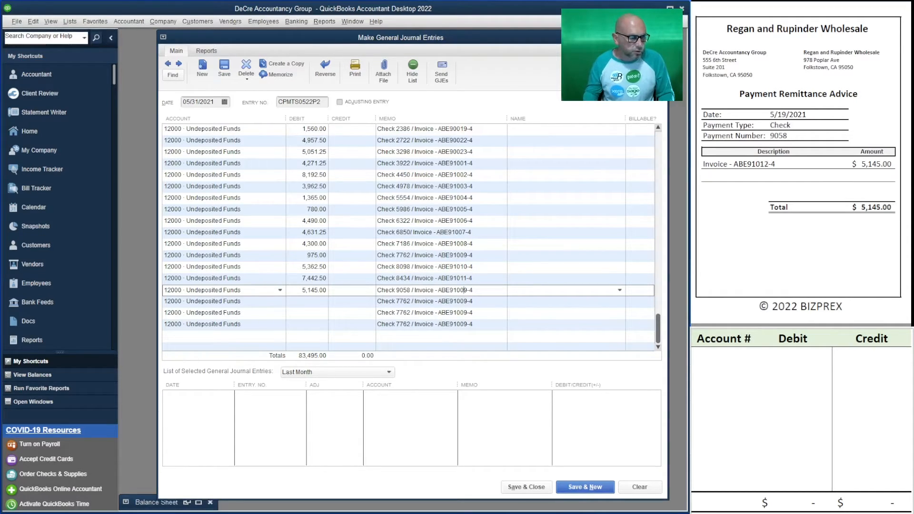
key("shift+Left")
key("shift+Left")
type("12")
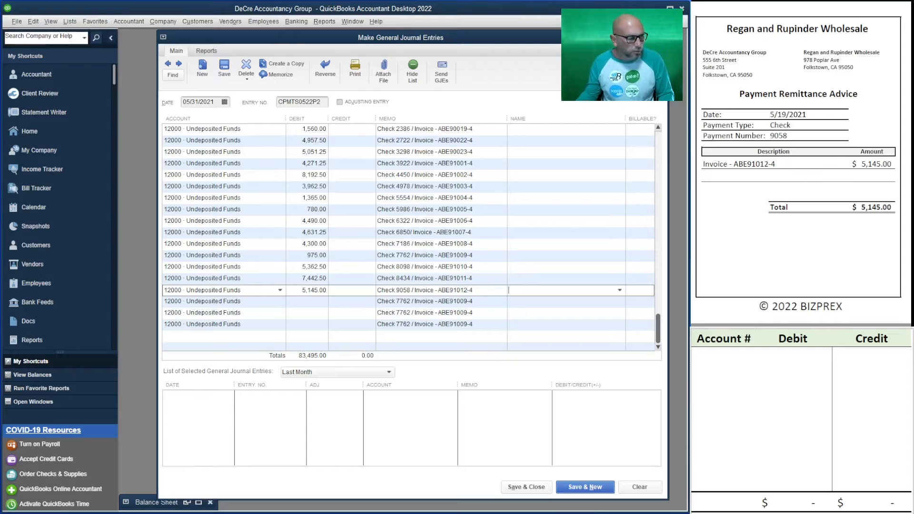
Enter the Kiran Realty, Inc. payment of 2,437.50 as the debit on the next Undeposited Funds line.
key("Tab")
key("Tab")
key("Tab")
scroll(798, 164, "down", 6)
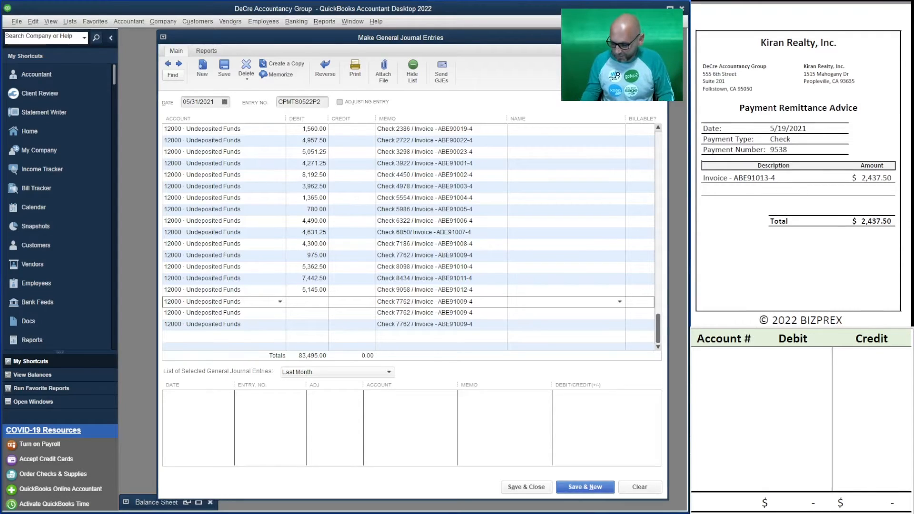
type("2437350")
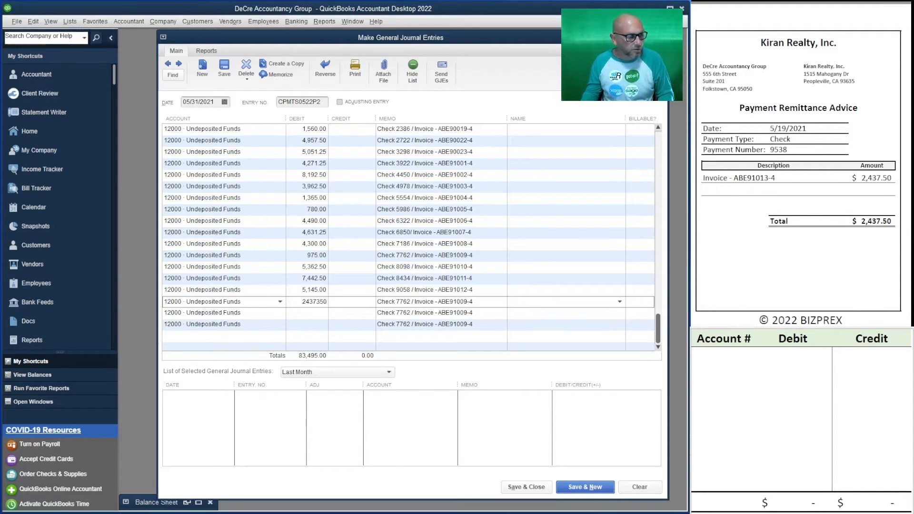
key("BackSpace")
key("BackSpace")
key("BackSpace")
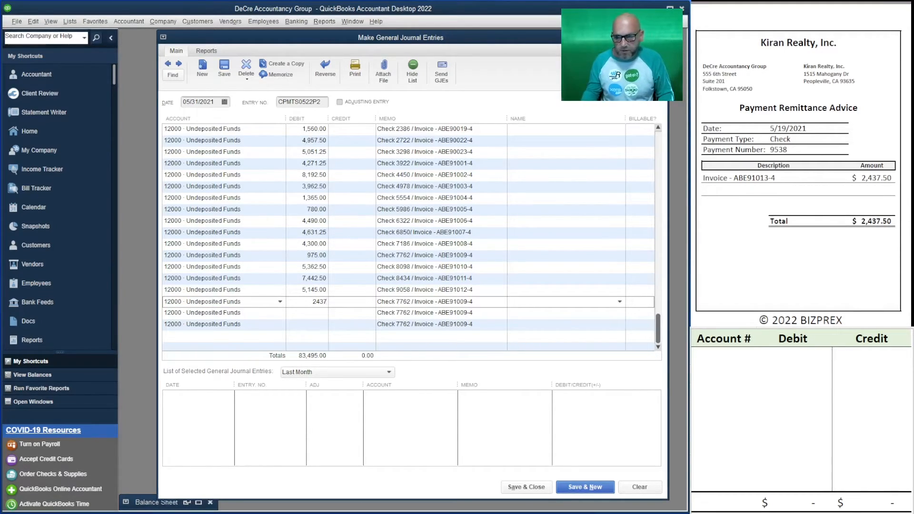
type(".50")
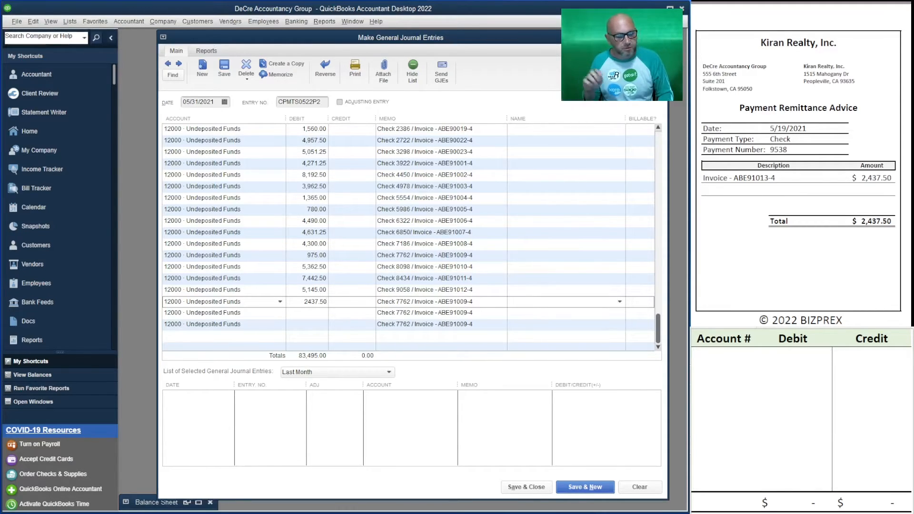
key("Tab")
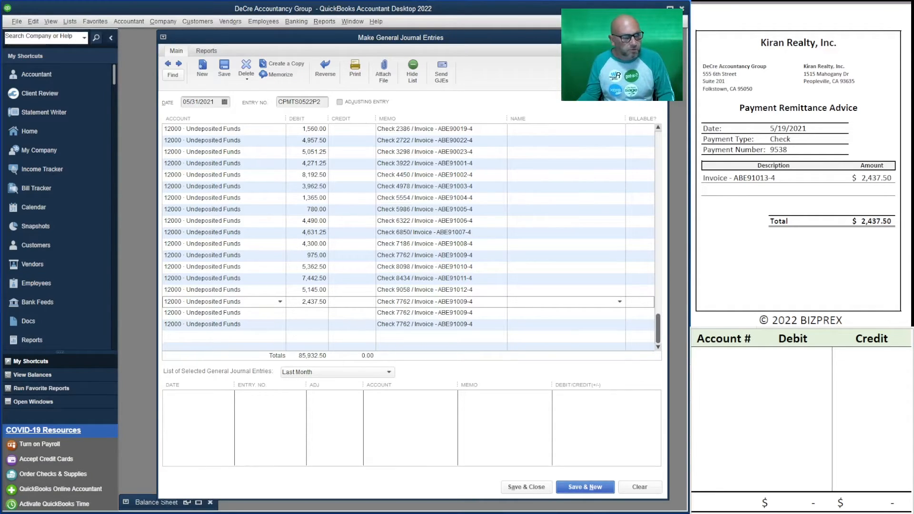
Change the memo of the 2,437.50 line to Check 9538 / Invoice - ABE91013-4.
left_click_drag(411, 302, 396, 302)
type("95")
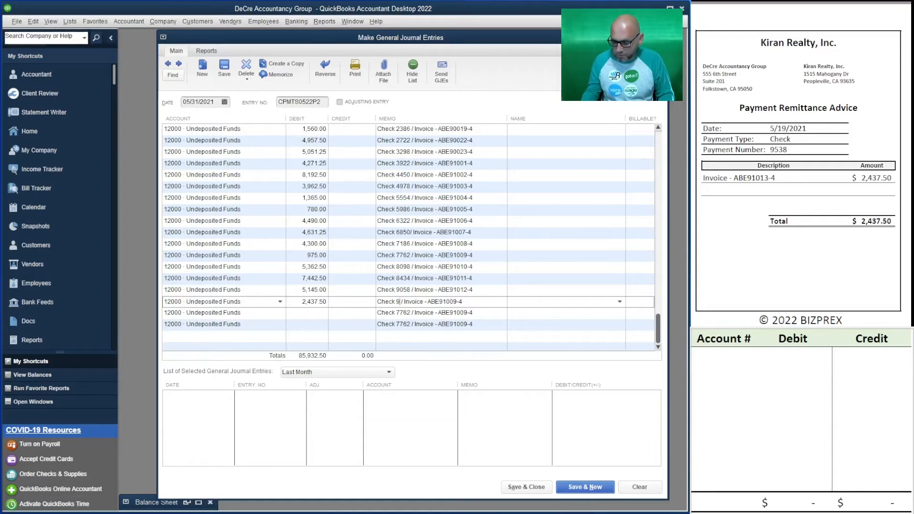
type("38")
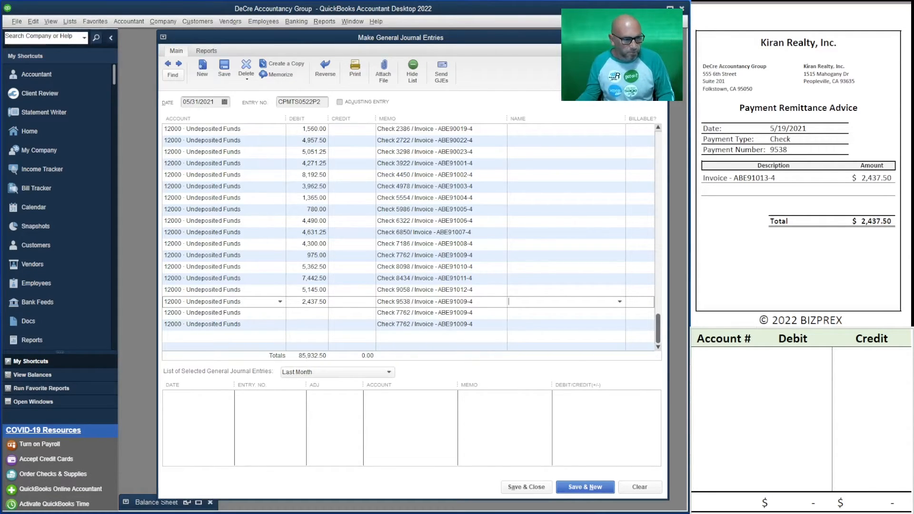
left_click_drag(468, 302, 460, 302)
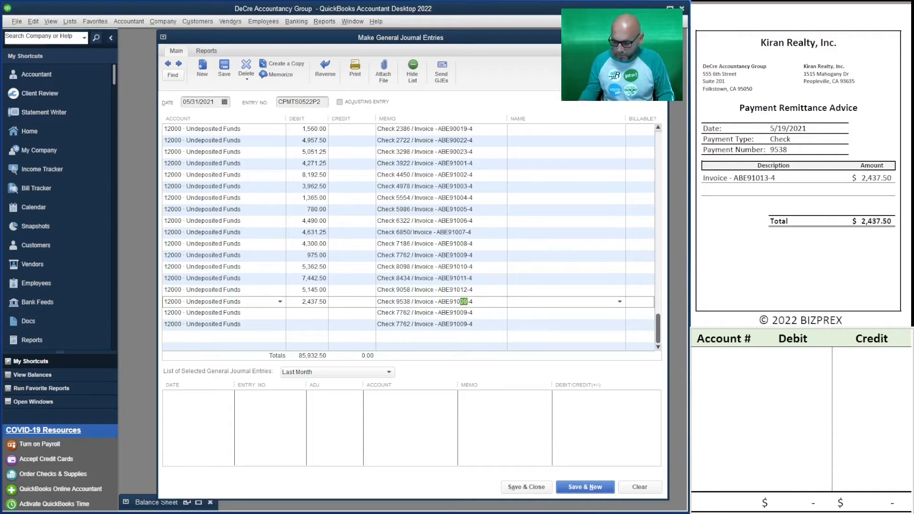
type("13")
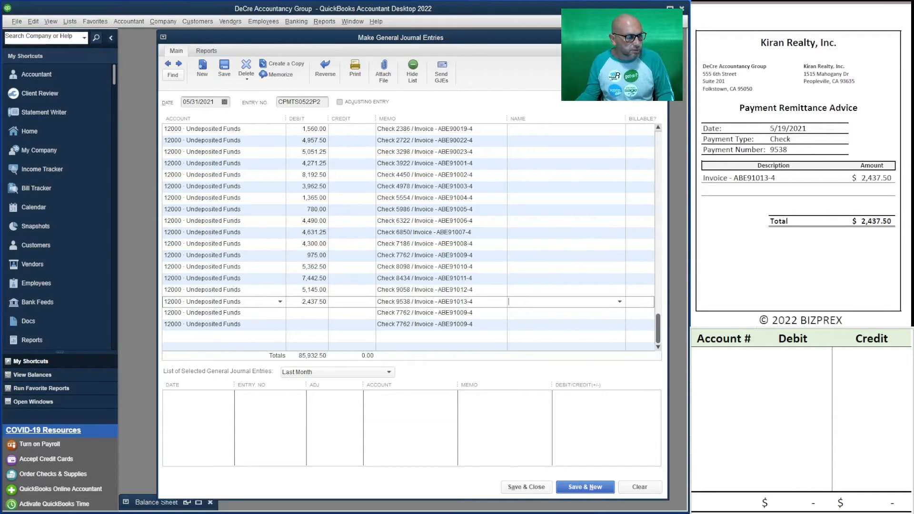
Enter the Bike Connection payment of 4,060.00 as the debit on the next Undeposited Funds line.
key("Tab")
key("Tab")
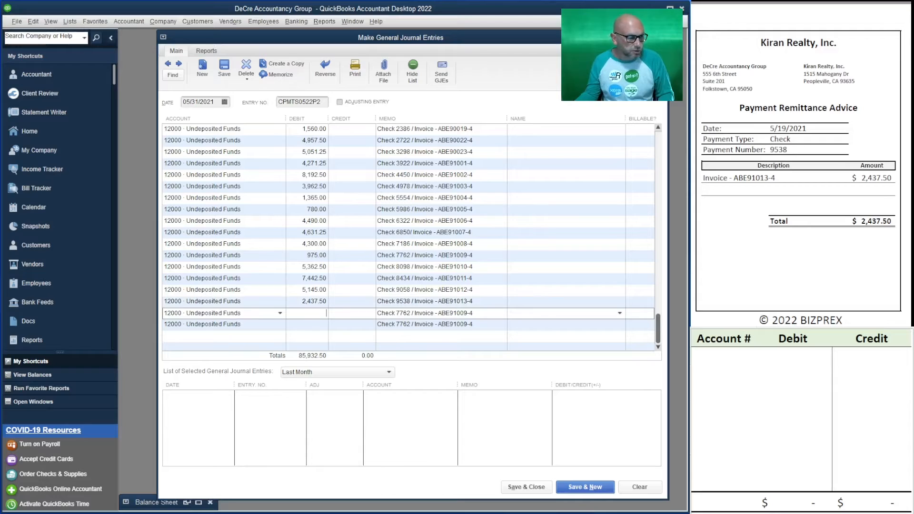
scroll(800, 190, "down", 5)
scroll(800, 190, "down", 2)
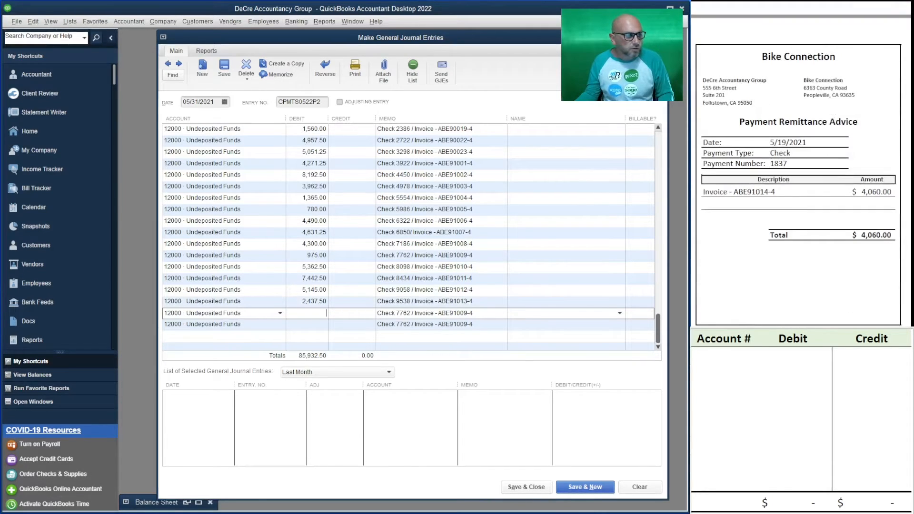
type("4,060")
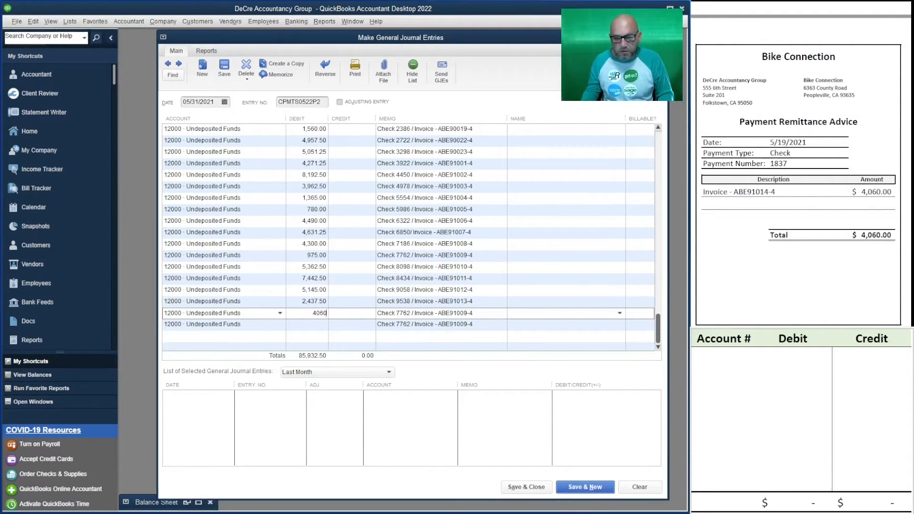
key("Tab")
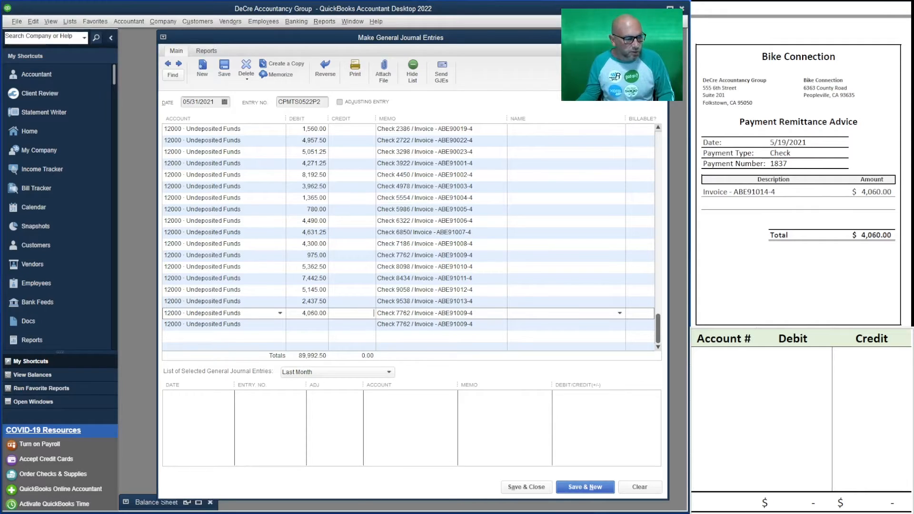
Change the memo of the 4,060.00 line to Check 1837 / Invoice - ABE91014-4.
left_click_drag(411, 313, 396, 314)
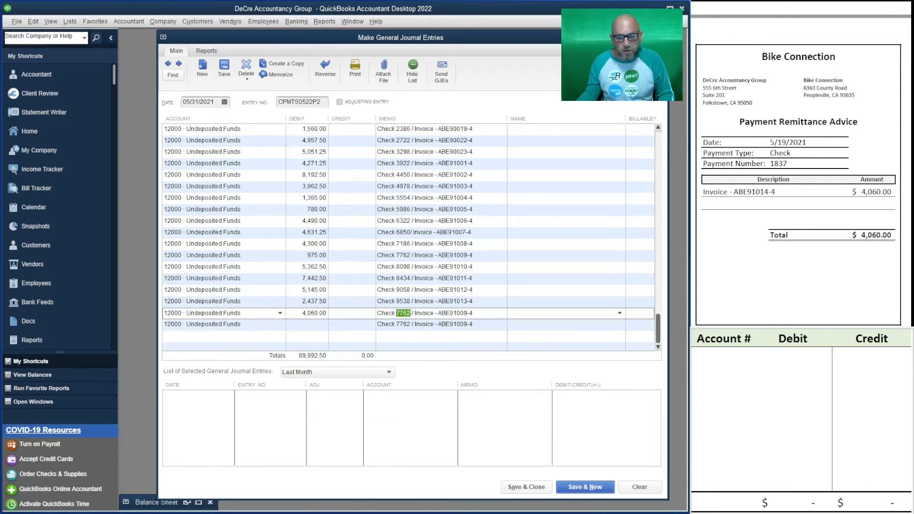
type("1837")
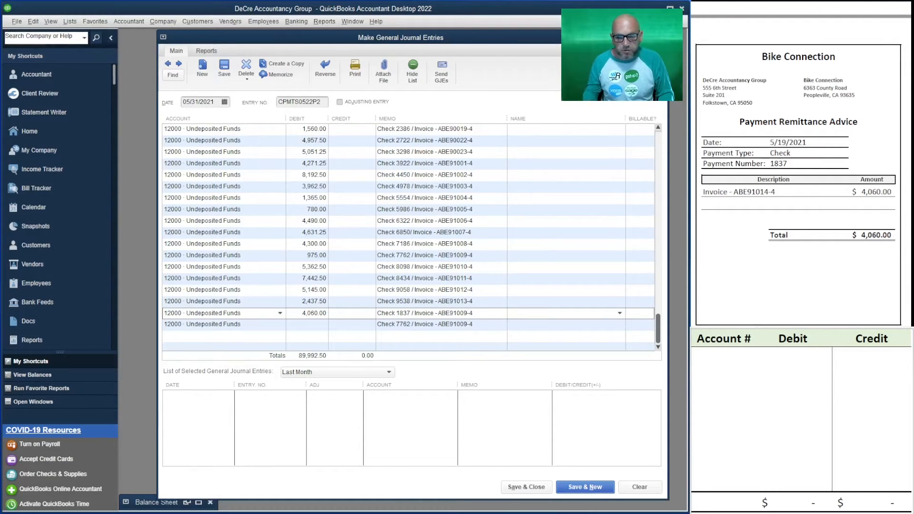
left_click_drag(468, 313, 460, 313)
type("14")
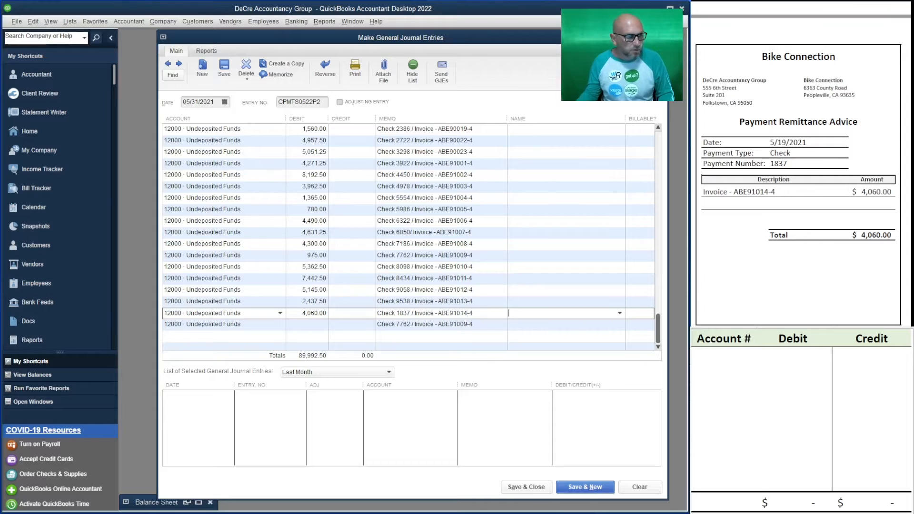
Enter the Garden Square Appartments payment of 4,192.50 as the debit on the next Undeposited Funds line.
key("Tab")
key("Tab")
scroll(800, 190, "down", 10)
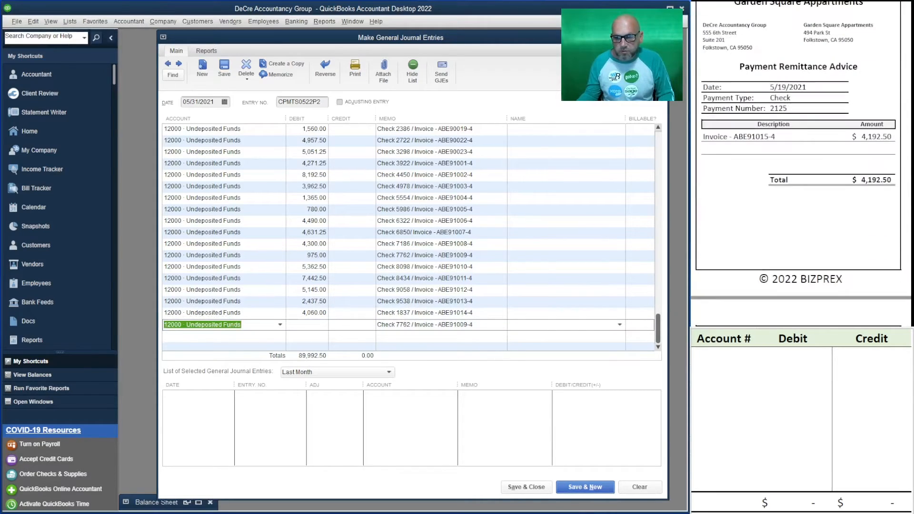
key("Tab")
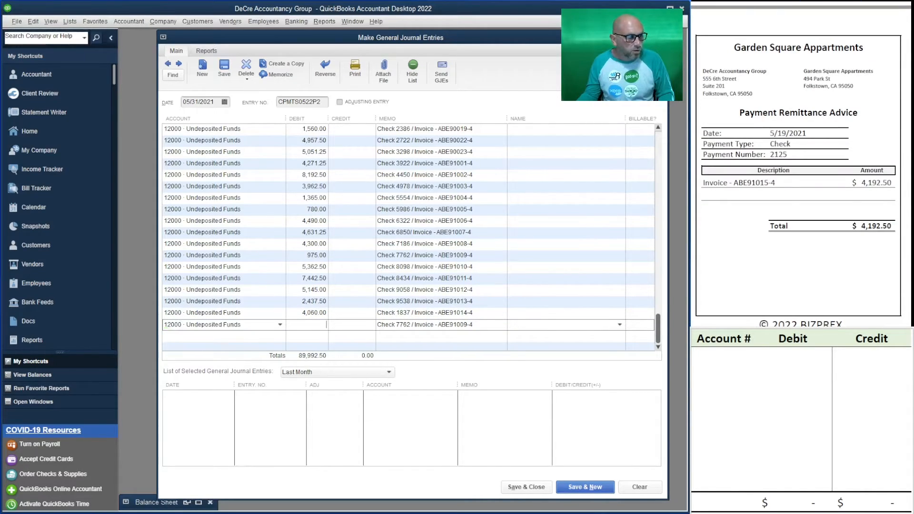
type("4192.50")
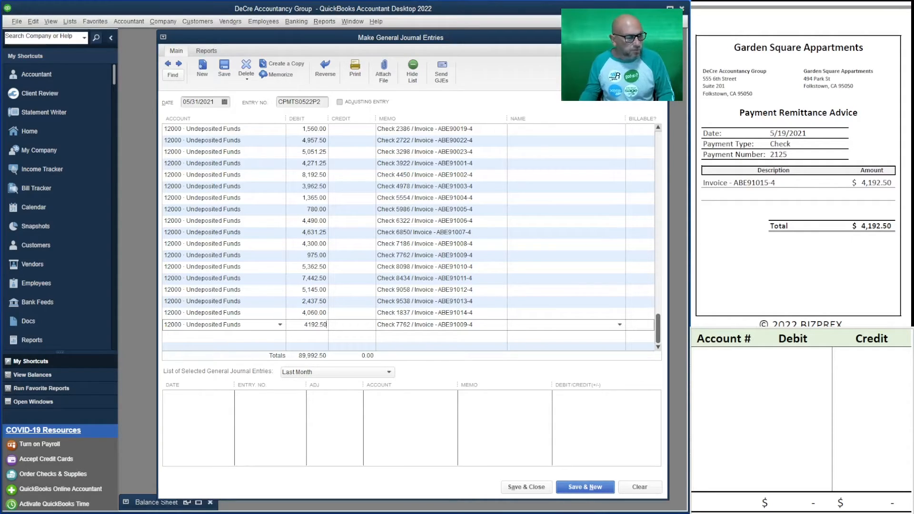
key("Tab")
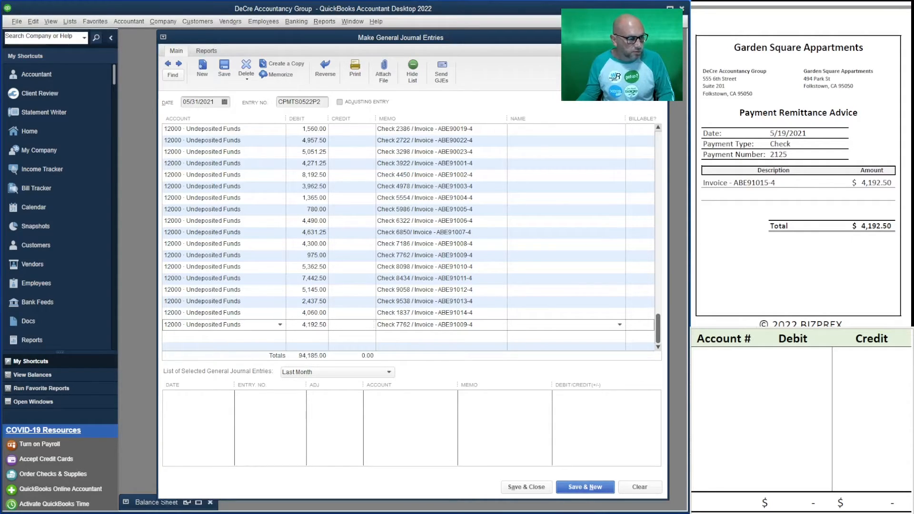
Change the memo of the 4,192.50 line to Check 2125 / Invoice - ABE91015-4.
left_click_drag(410, 324, 394, 324)
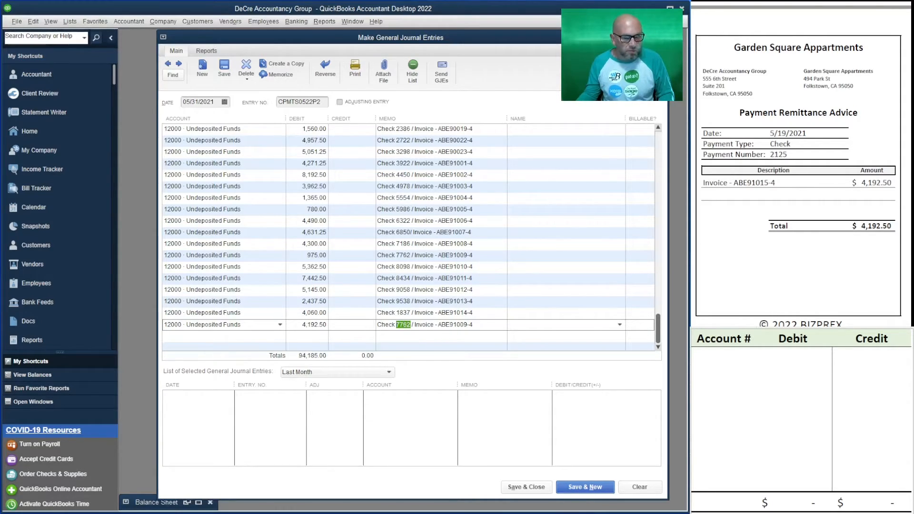
type("2125")
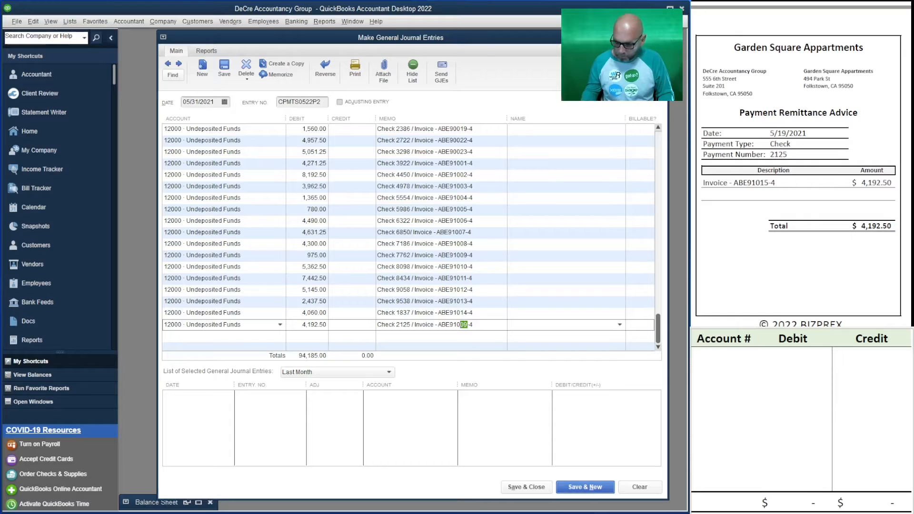
type("15")
Assign account 12000 · Undeposited Funds to the first empty line below the 4,192.50 debit.
key("Tab")
key("Tab")
scroll(800, 171, "down", 5)
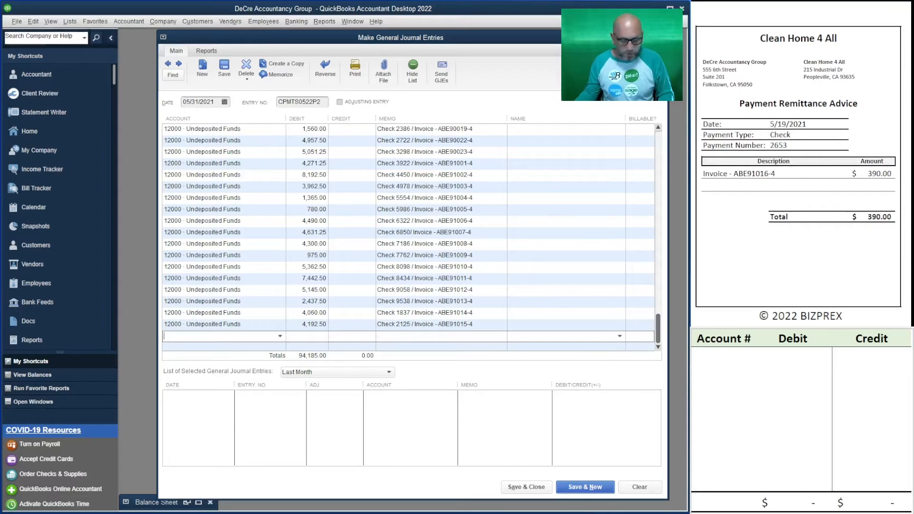
type("12000 · Undeposited Funds")
key("Tab")
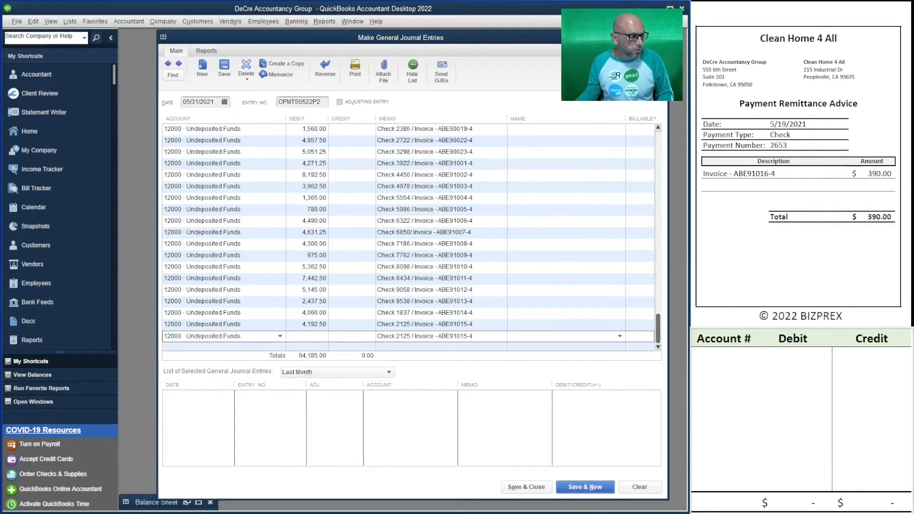
Copy the 12000 · Undeposited Funds account into the account field of the next six journal lines.
key("shift+Tab")
key("ctrl+c")
key("Down")
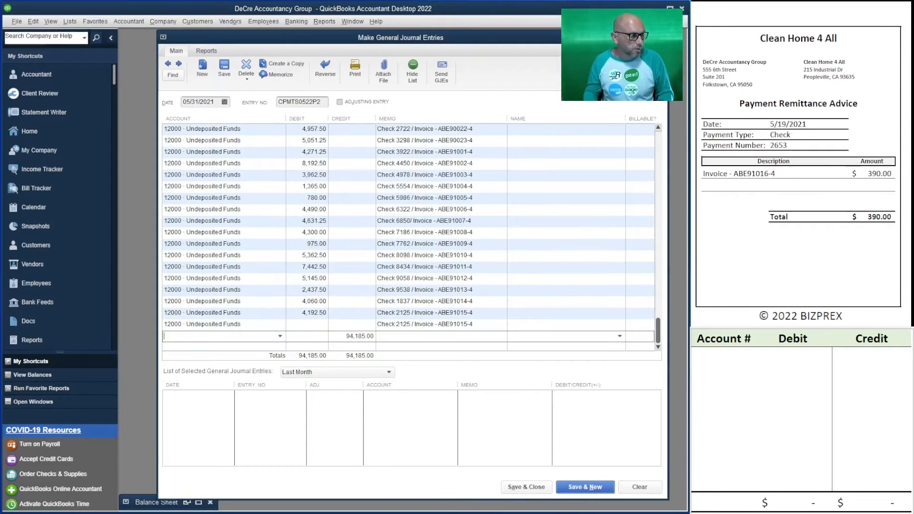
key("ctrl+v")
key("Down")
key("ctrl+v")
key("Down")
key("ctrl+v")
key("Down")
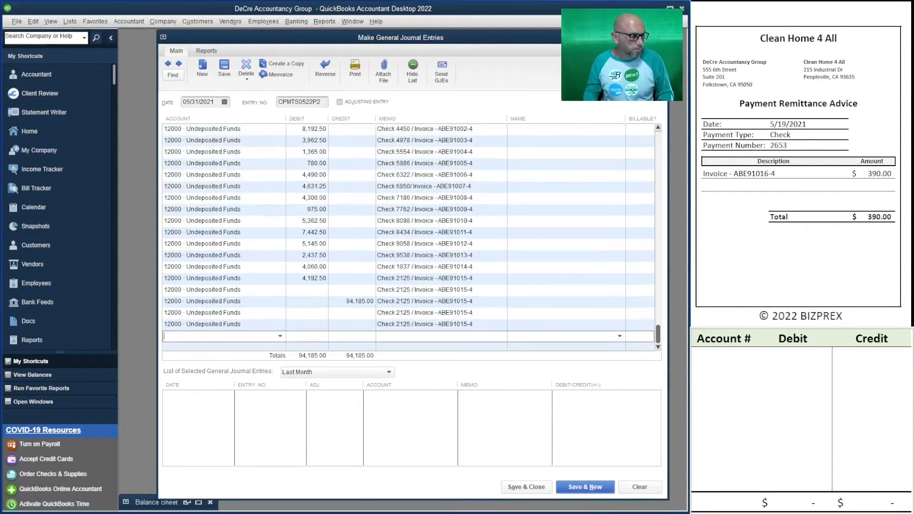
key("ctrl+v")
key("Down")
key("ctrl+v")
key("Down")
key("ctrl+v")
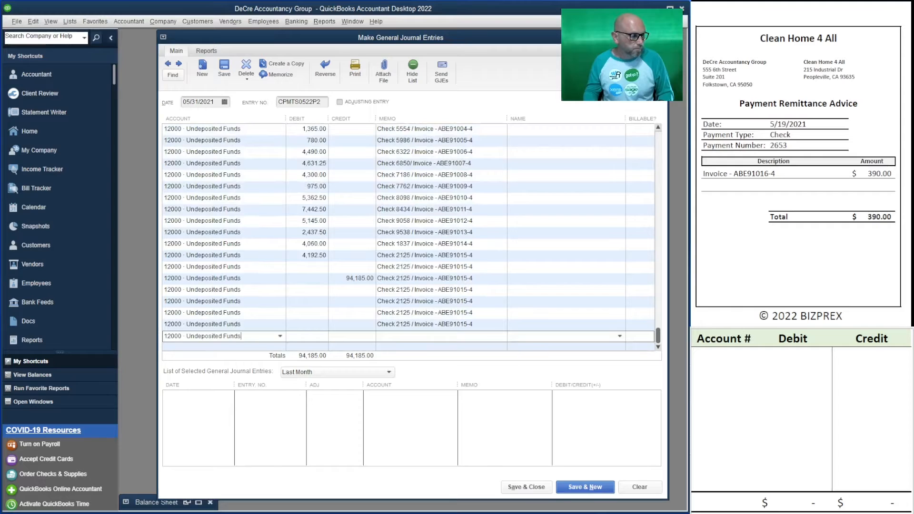
Enter the Clean Home 4 All payment of 390.00 as the debit on the Undeposited Funds line below 4,192.50.
left_click(307, 267)
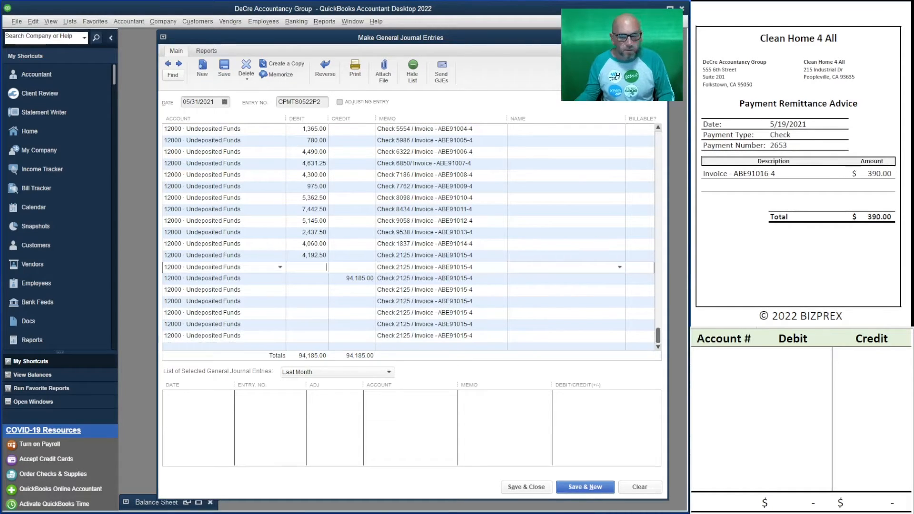
type("390")
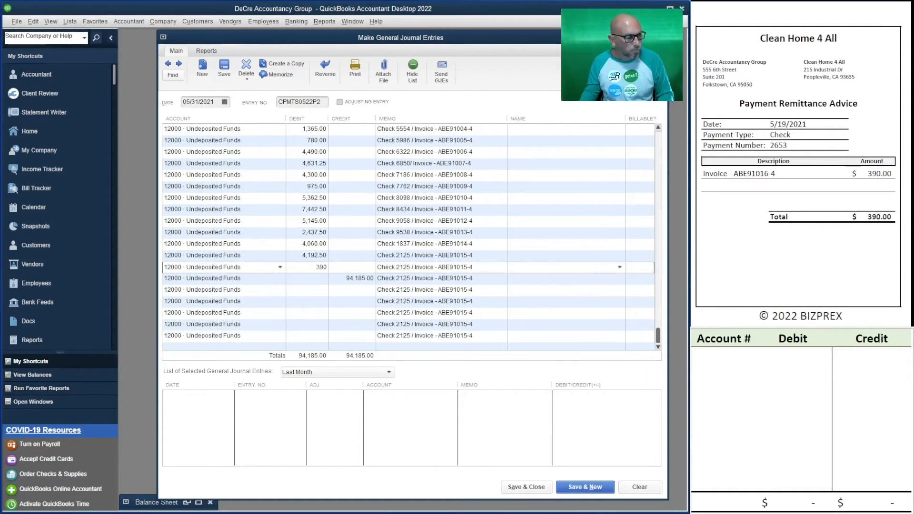
key("Tab")
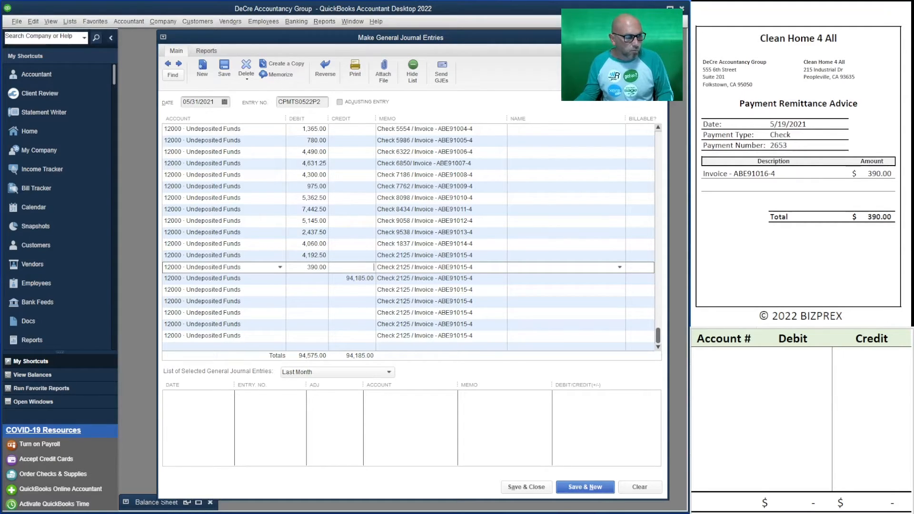
Change the memo of the 390.00 line to Check 2653 / Invoice - ABE91016-4.
key("ctrl+shift+Left")
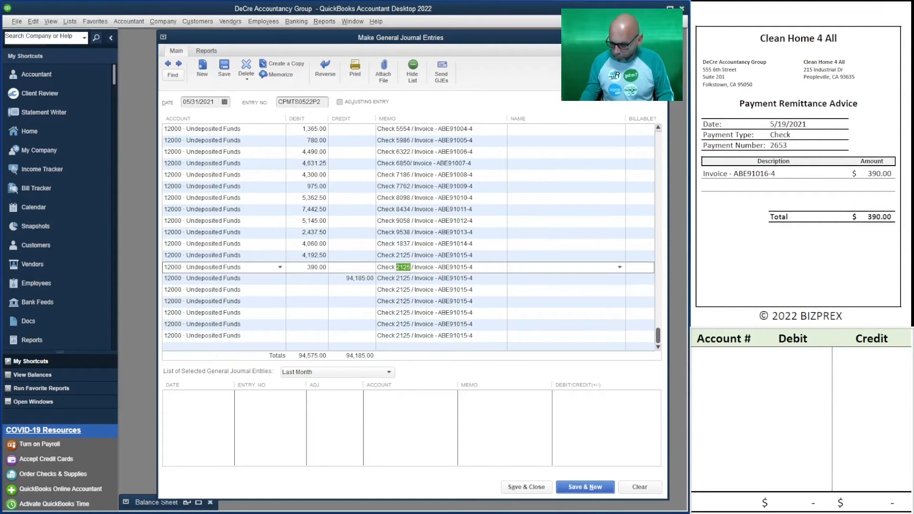
type("2653")
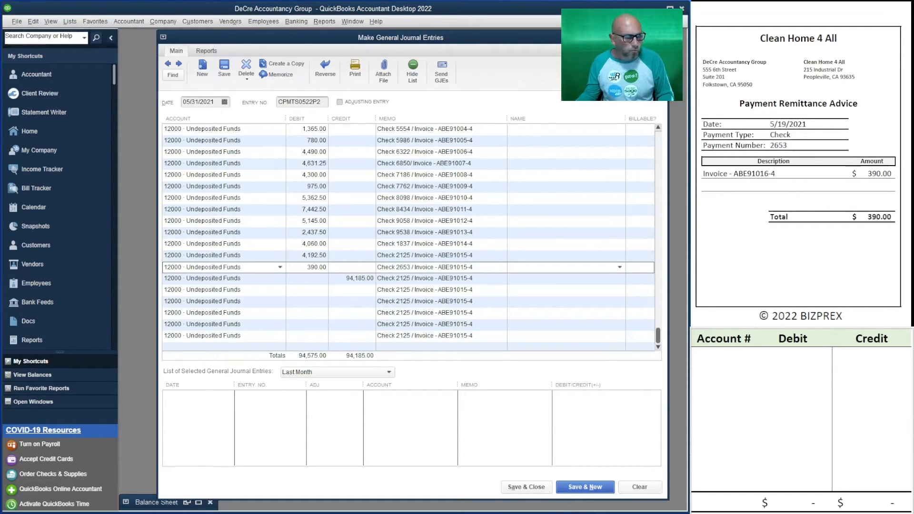
key("BackSpace")
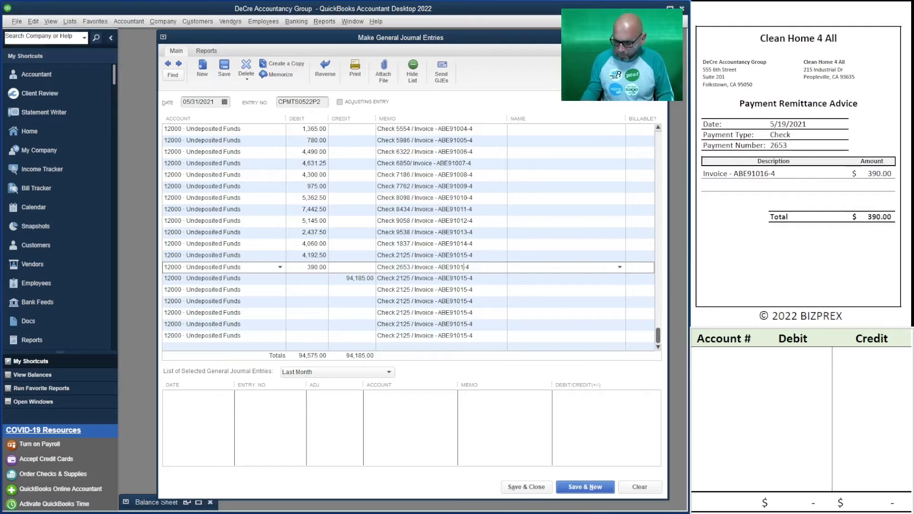
type("6")
Enter the Tri County Fence Company payment of 14,413.75 as the debit on the Undeposited Funds line below 390.00.
key("Tab")
key("Tab")
key("Tab")
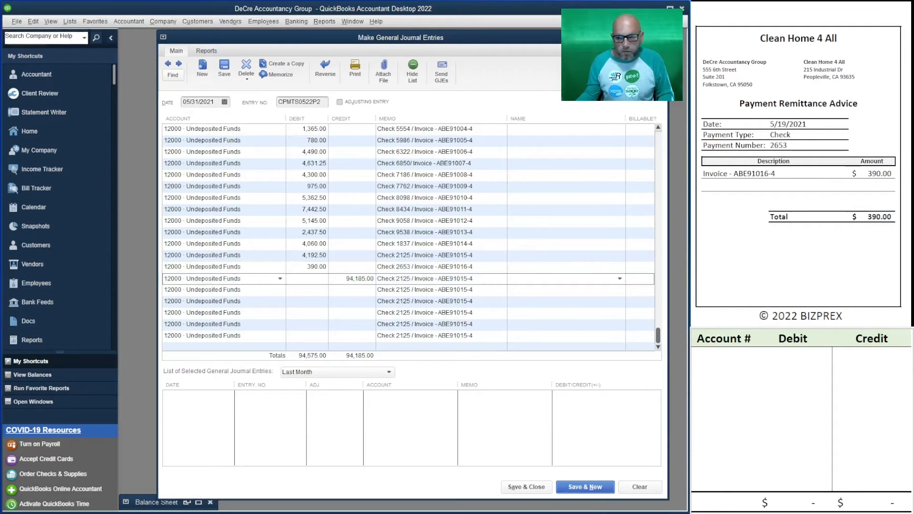
scroll(798, 164, "down", 16)
scroll(799, 164, "up", 1)
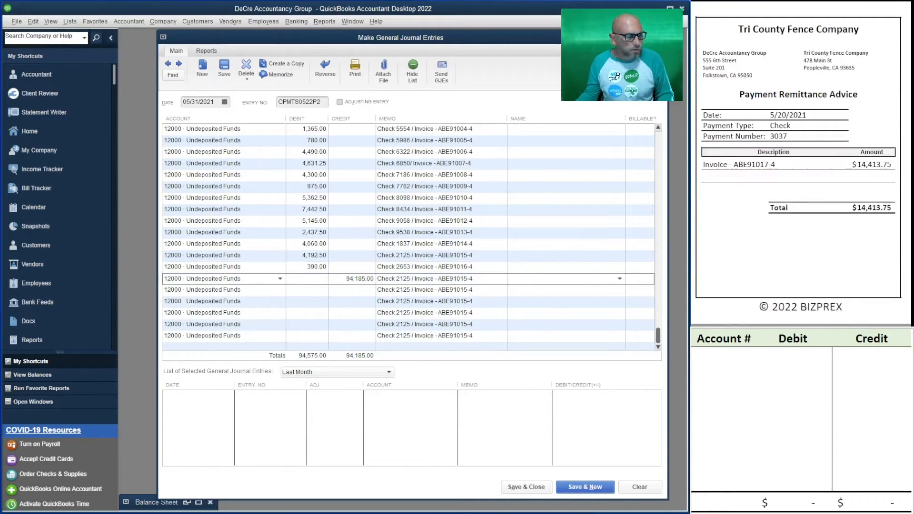
type("14413.75")
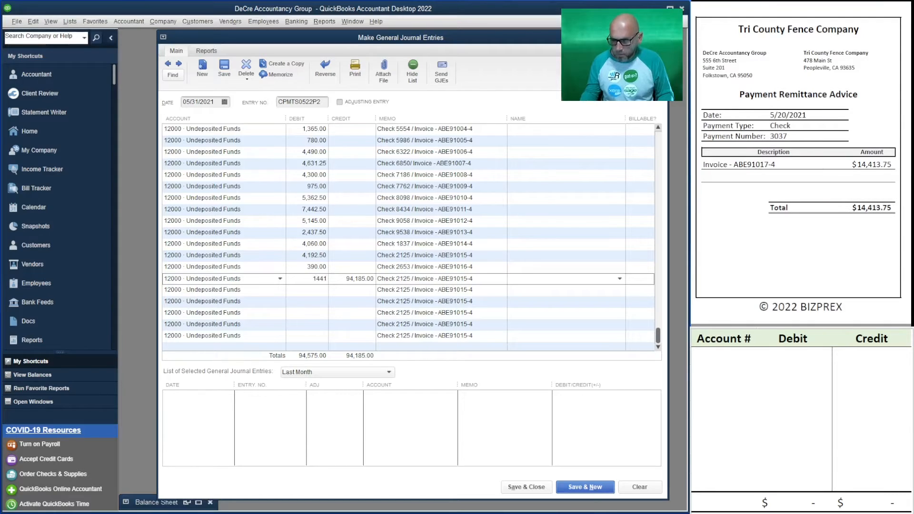
key("Tab")
key("Tab")
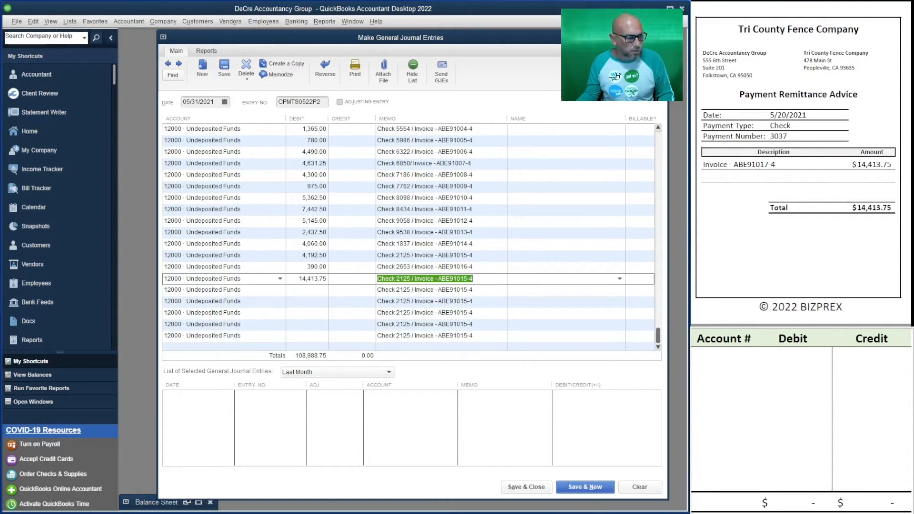
Change the memo of the 14,413.75 line to Check 3037 / Invoice - ABE91017-4.
left_click_drag(411, 279, 396, 279)
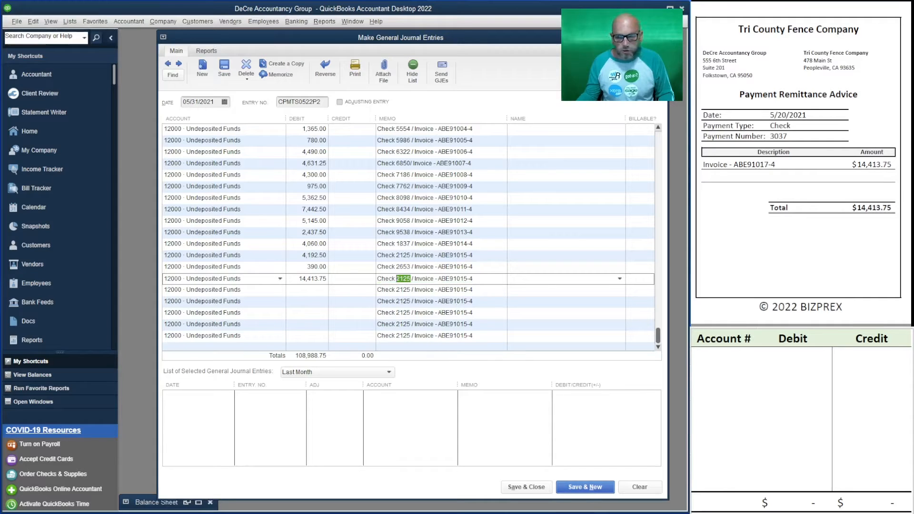
type("3037")
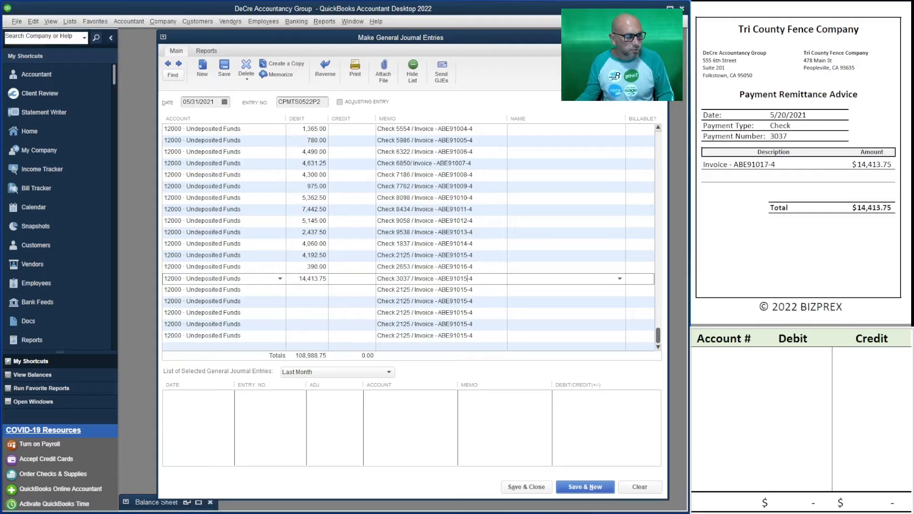
key("BackSpace")
type("7")
Enter the Wholesale Produce payment of 975.00 as the debit on the Undeposited Funds line below 14,413.75.
key("Tab")
key("Tab")
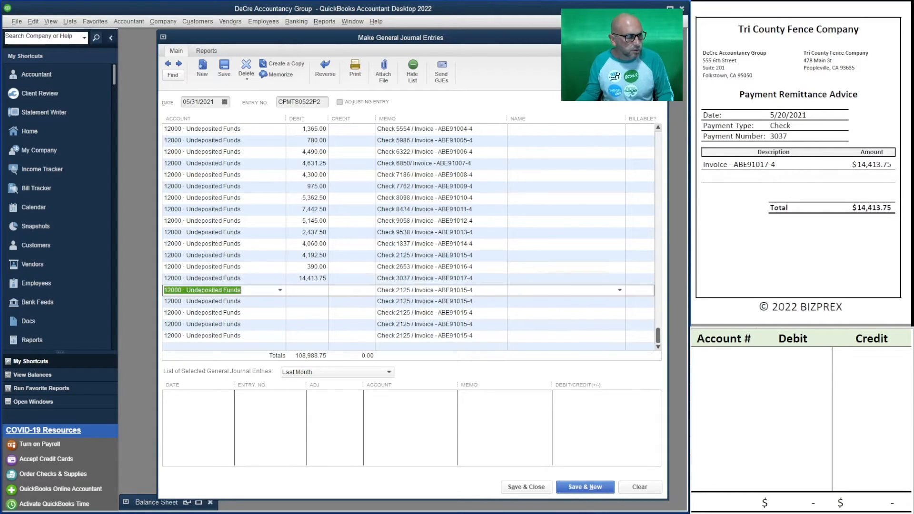
key("Tab")
scroll(800, 165, "down", 9)
scroll(800, 164, "up", 1)
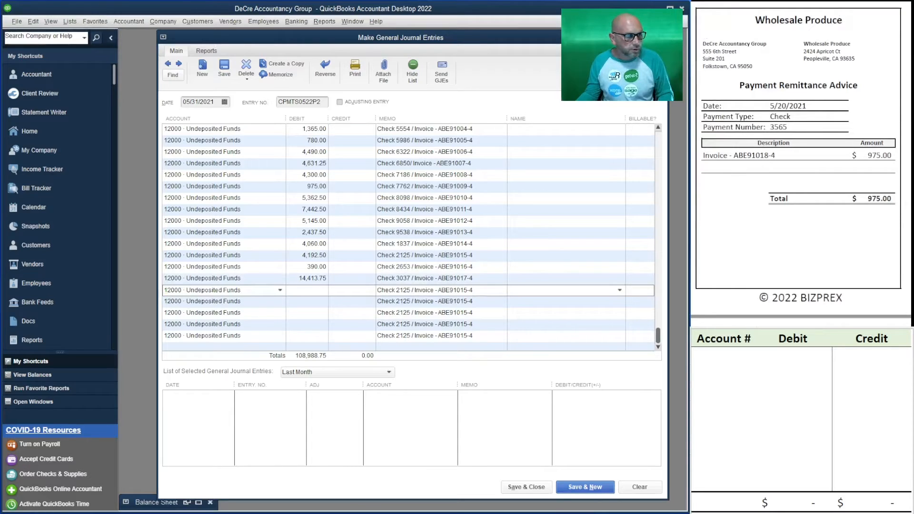
type("9")
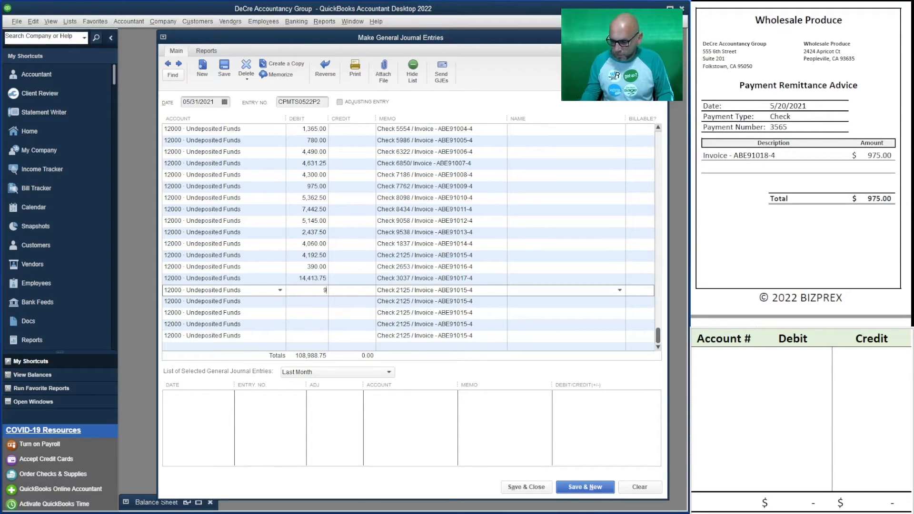
type("75")
key("Tab")
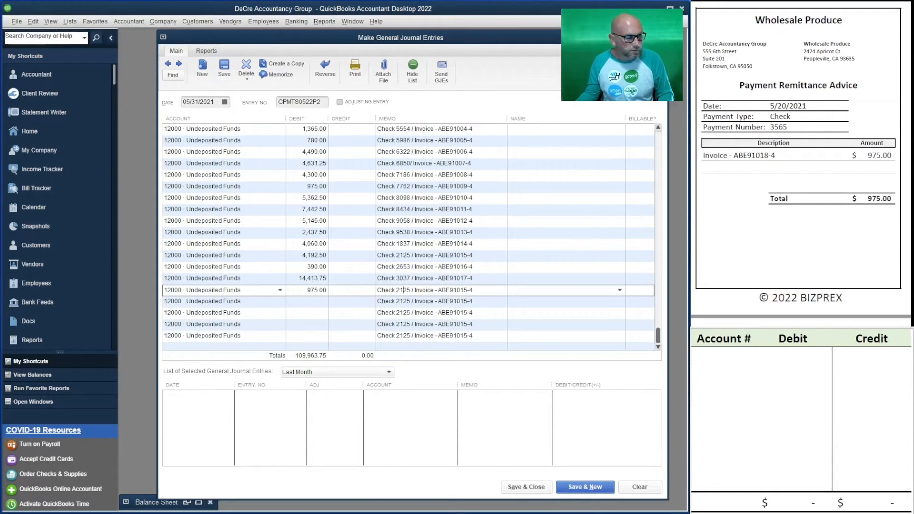
Change the memo of the new 975.00 line below 14,413.75 to Check 3565 / Invoice - ABE91018-4.
left_click_drag(410, 290, 396, 290)
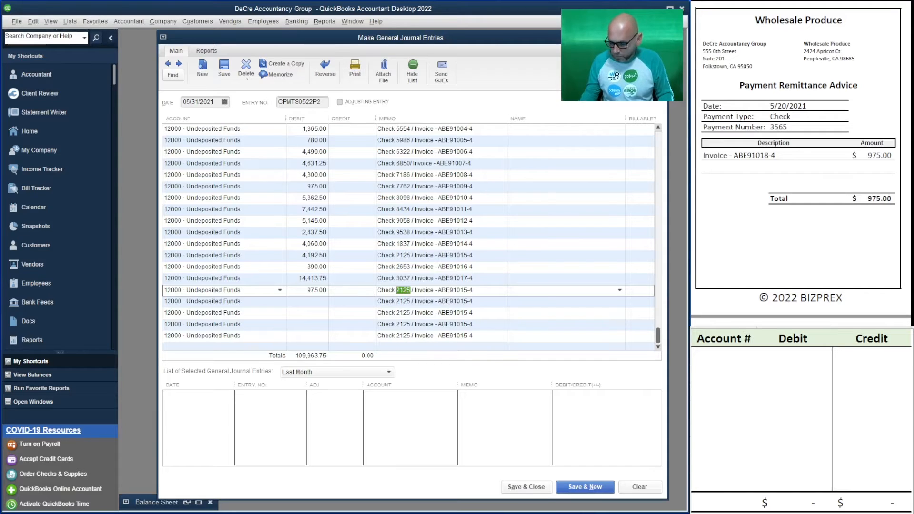
type("3565")
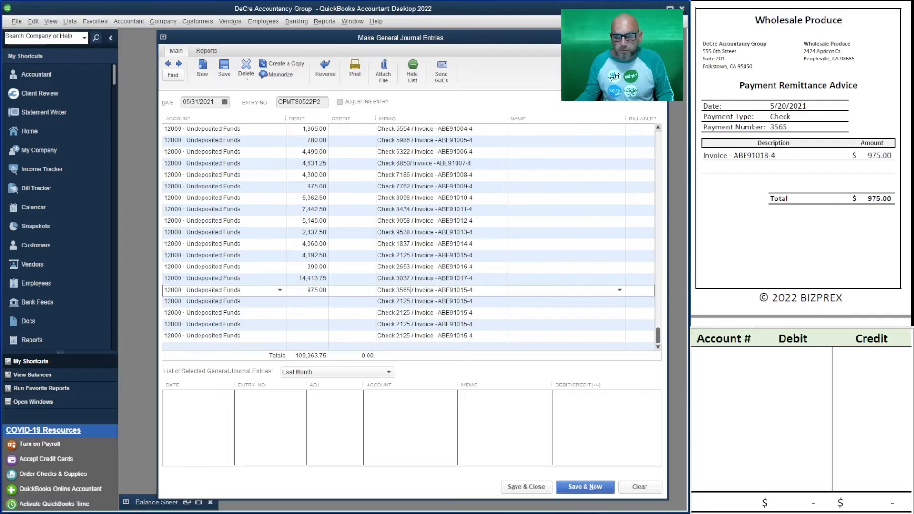
key("BackSpace")
type("8")
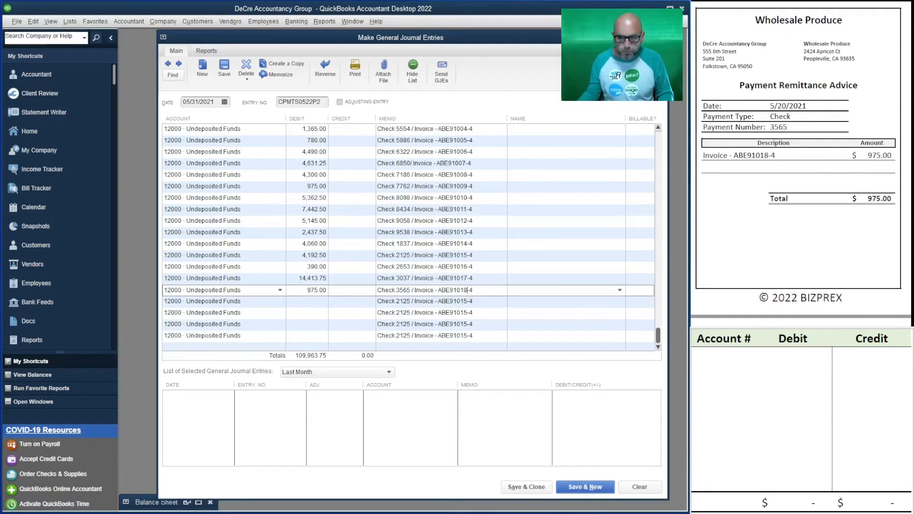
Enter the Ag Supplies payment of 6,727.50 as the debit on the next Undeposited Funds line.
key("Tab")
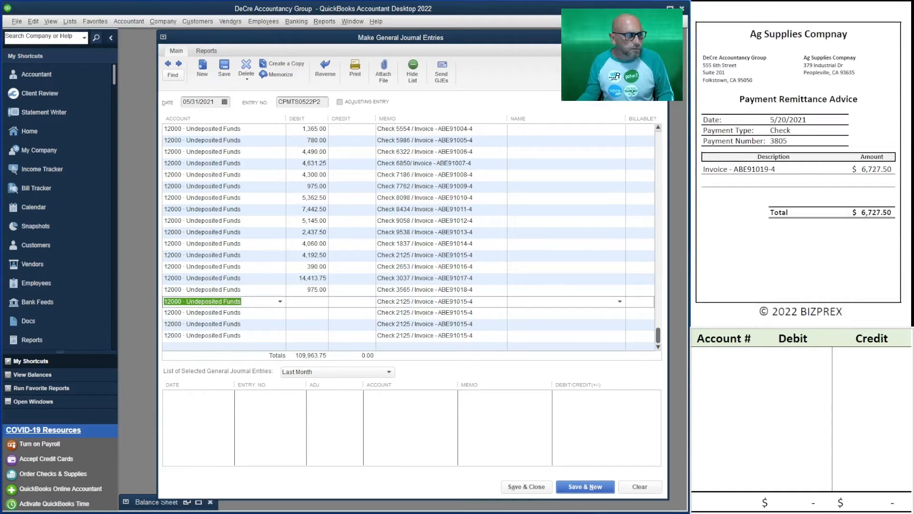
key("Tab")
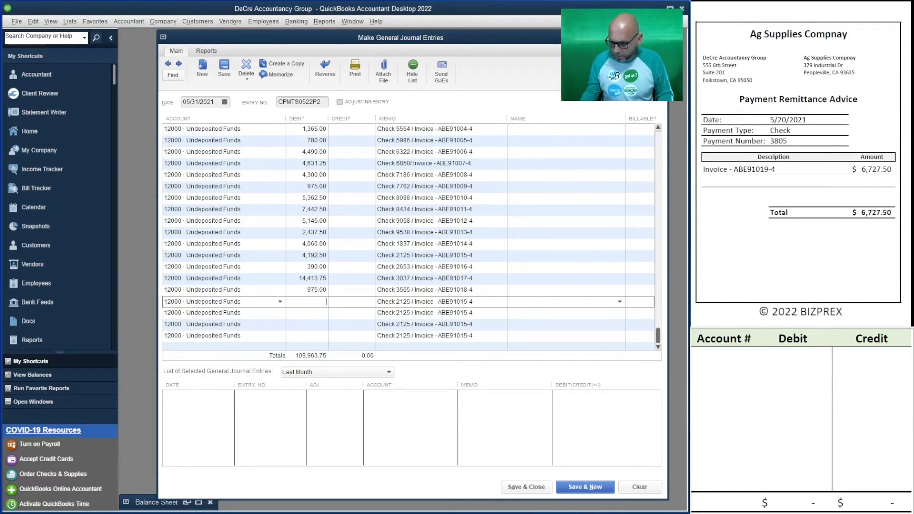
type("6727.50")
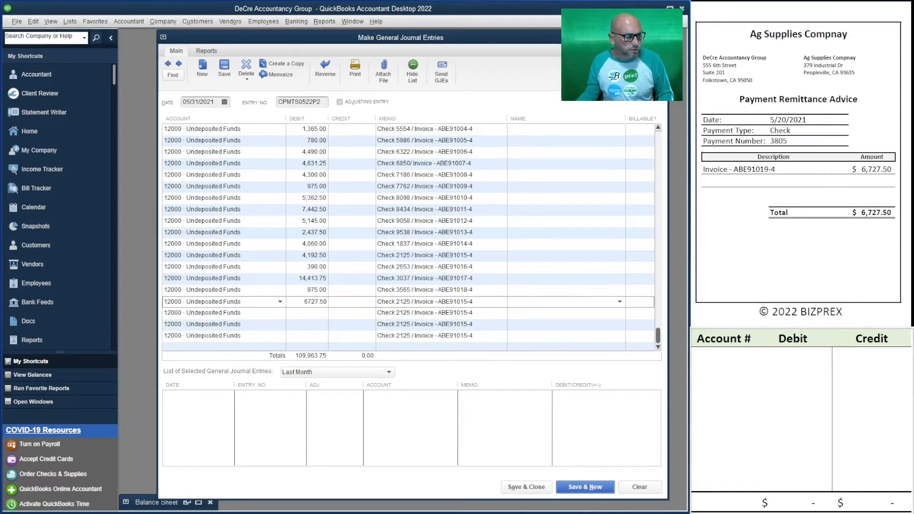
Change the memo of the 6,727.50 line to Check 3805 / Invoice - ABE91019-4.
left_click(400, 301)
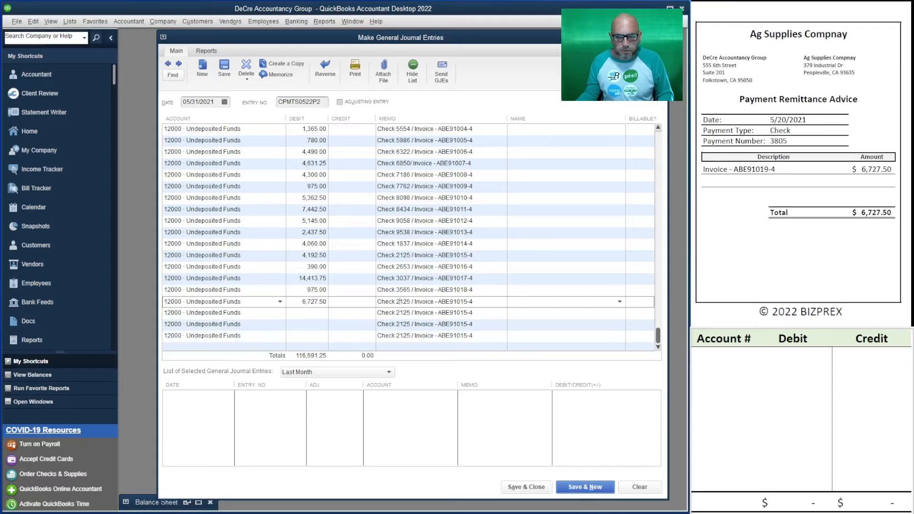
left_click_drag(410, 301, 396, 301)
type("38025")
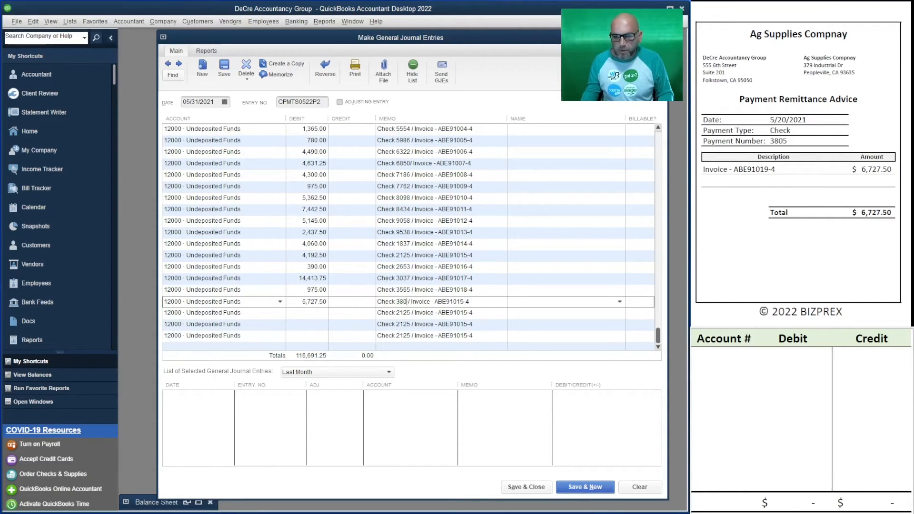
key("BackSpace")
key("BackSpace")
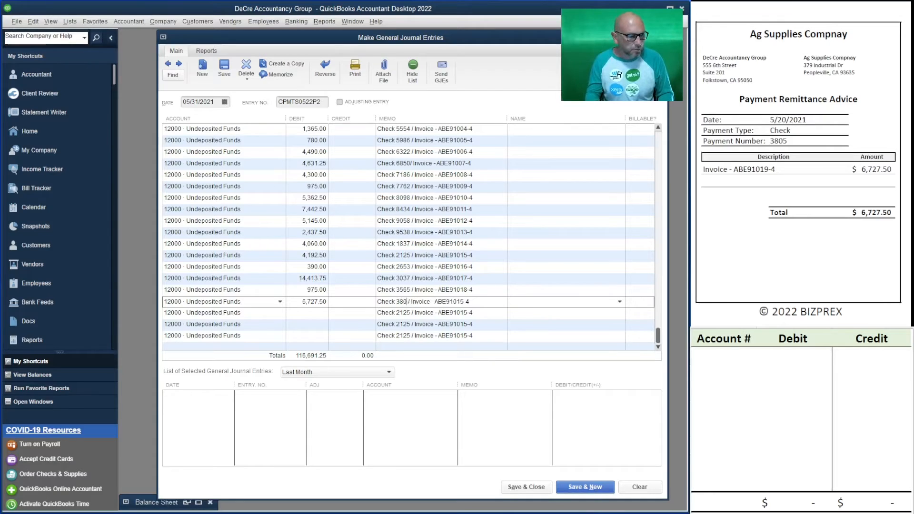
type("5")
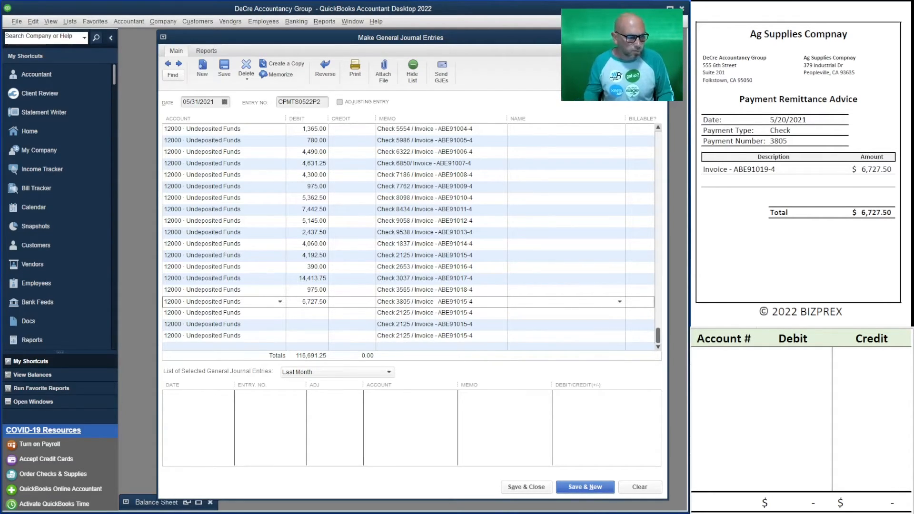
key("BackSpace")
type("9")
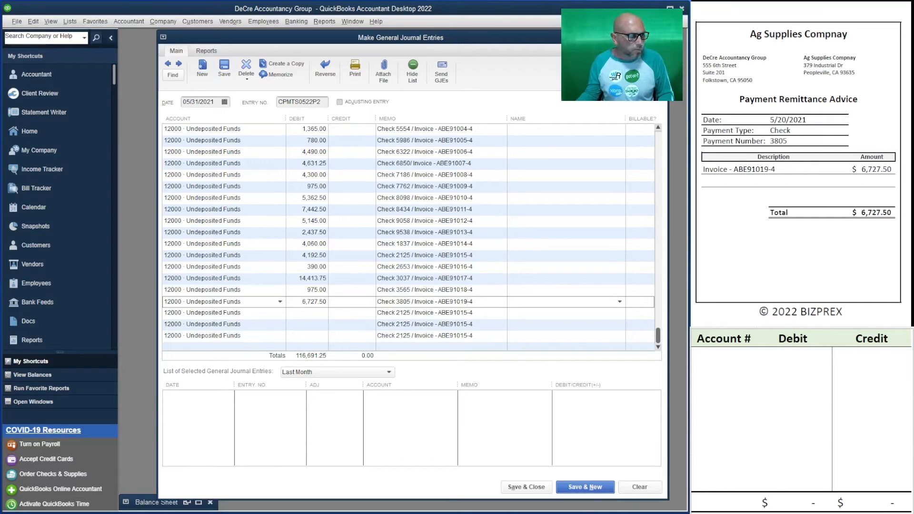
Enter the Maram Consulting payment of 7,117.50 as the debit on the Undeposited Funds line below 6,727.50.
left_click(314, 314)
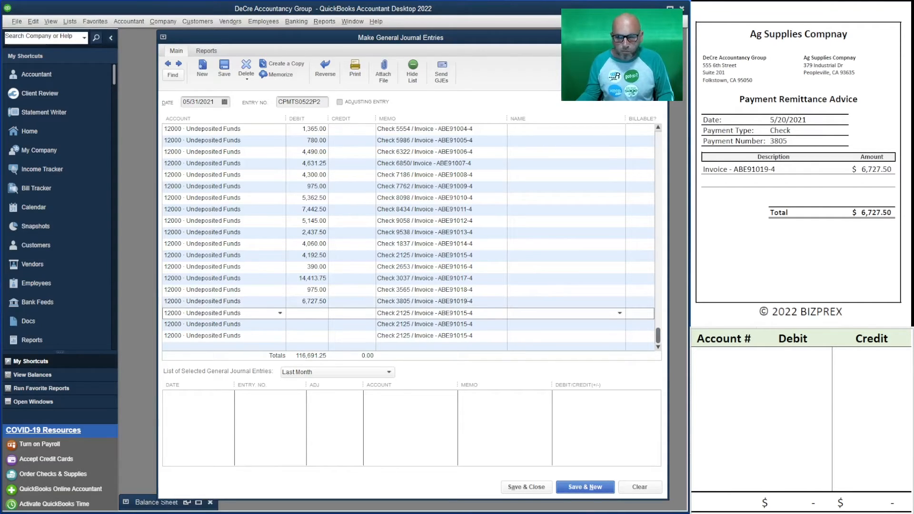
scroll(800, 165, "down", 7)
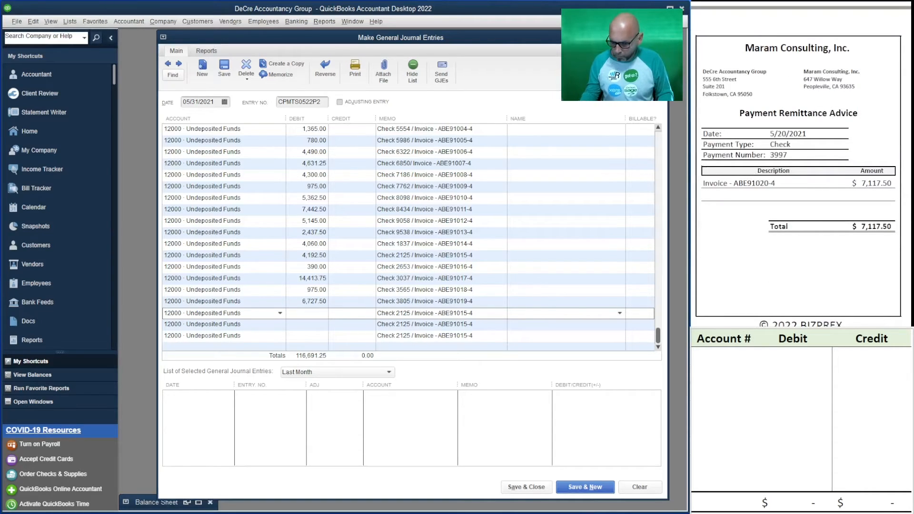
type("7,117.50")
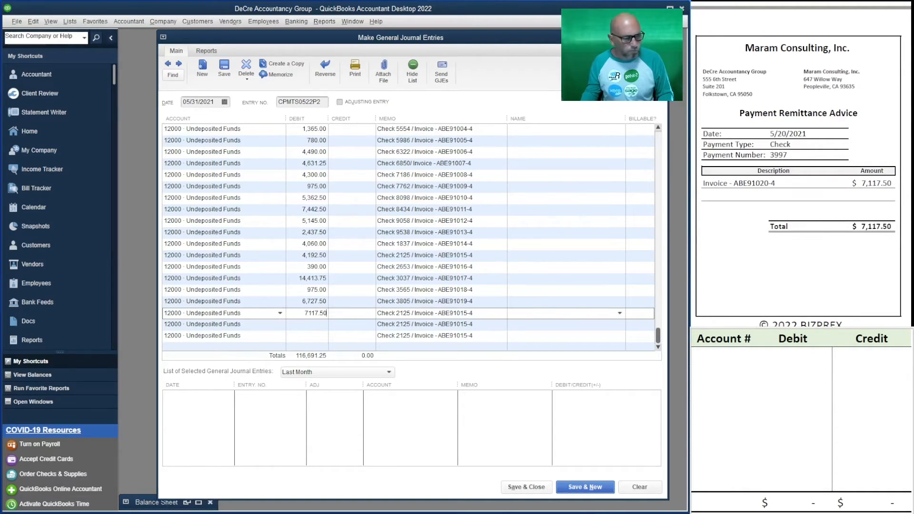
key("Tab")
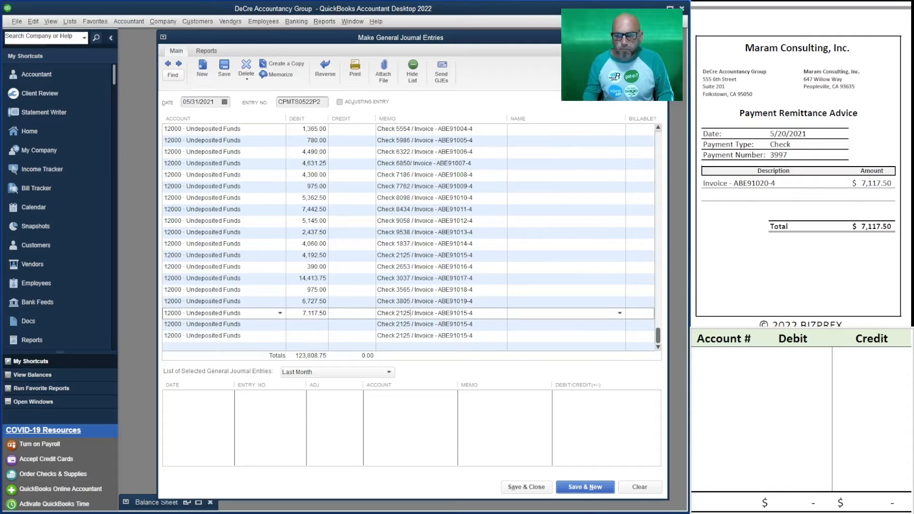
Change the memo of the 7,117.50 line to Check 3997 / Invoice - ABE91020-4.
key("shift+Left")
key("shift+Left")
key("shift+Left")
key("shift+Left")
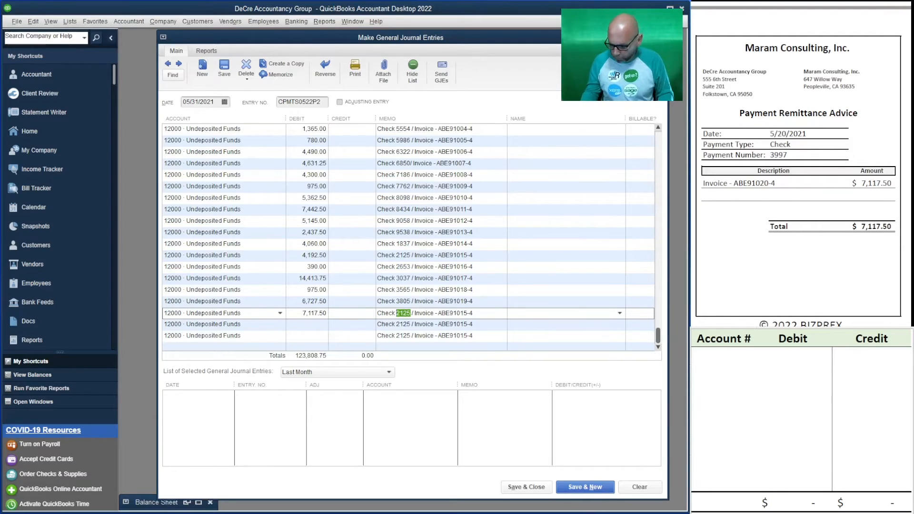
type("3997")
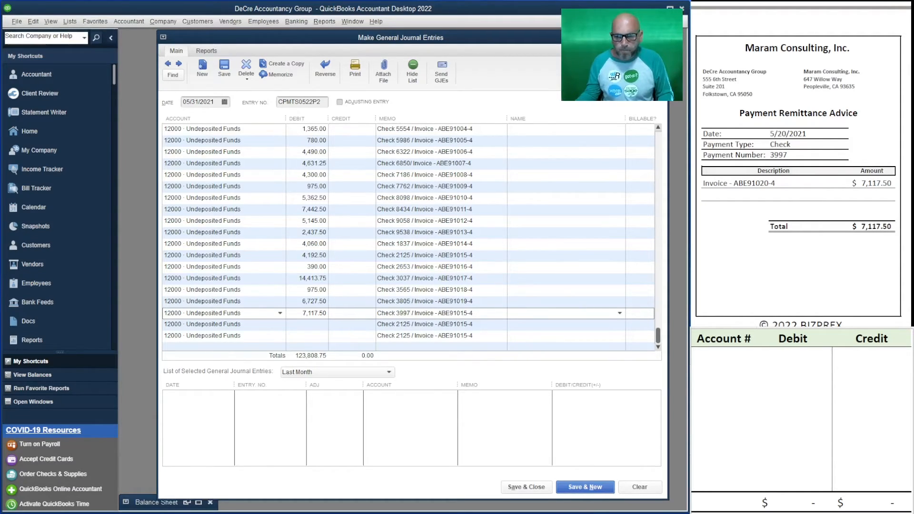
key("shift+Left")
key("shift+Left")
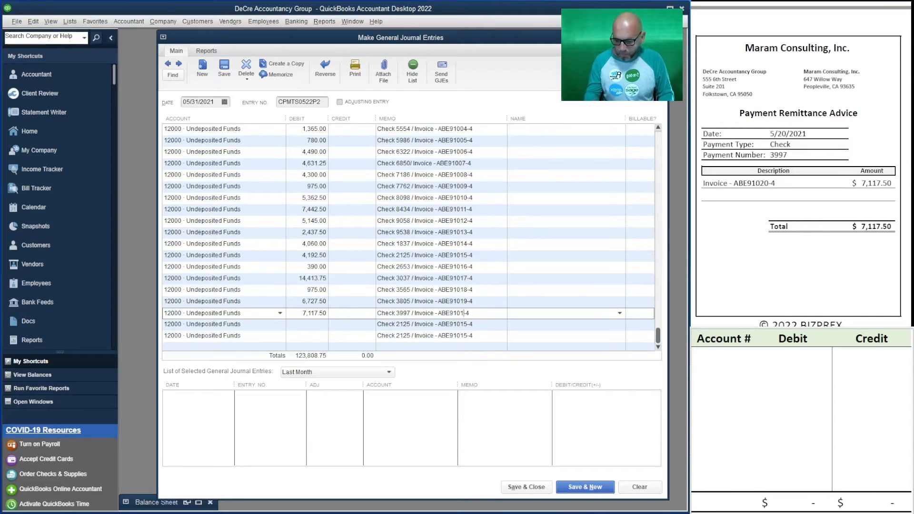
type("20")
Enter the 1,462.50 payment for invoice ABE92024-4 as the debit on the Undeposited Funds line below 7,117.50.
left_click(314, 325)
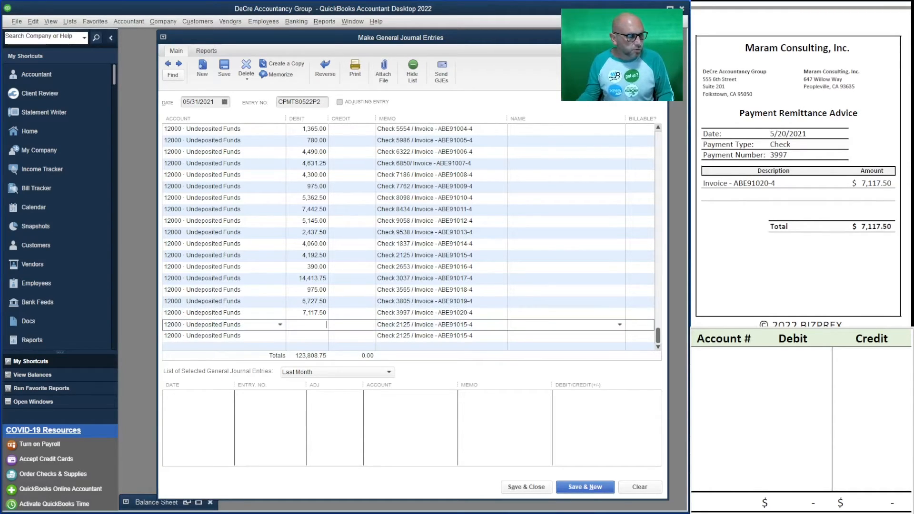
scroll(800, 183, "down", 7)
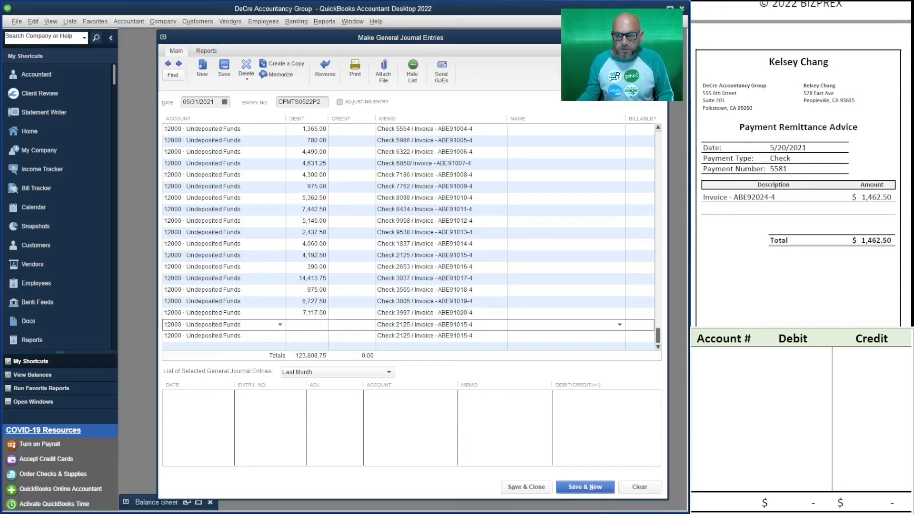
scroll(800, 183, "down", 1)
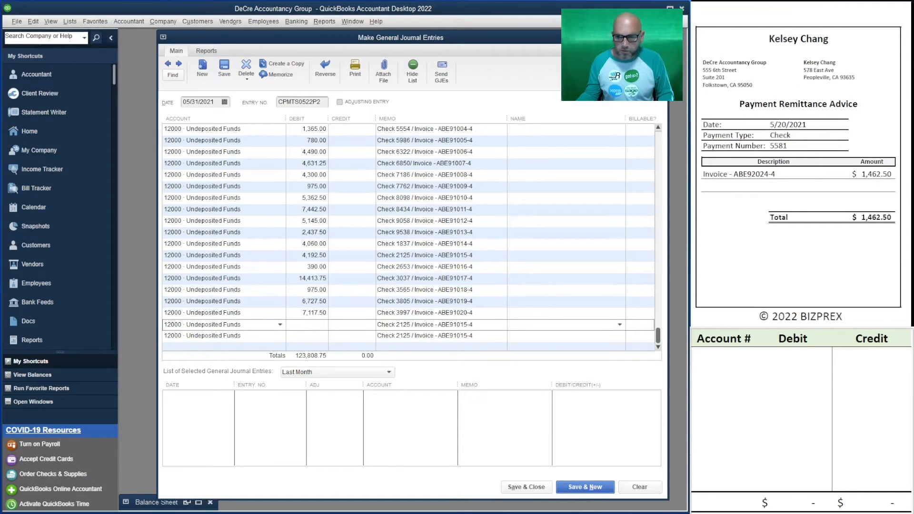
type("1462.50")
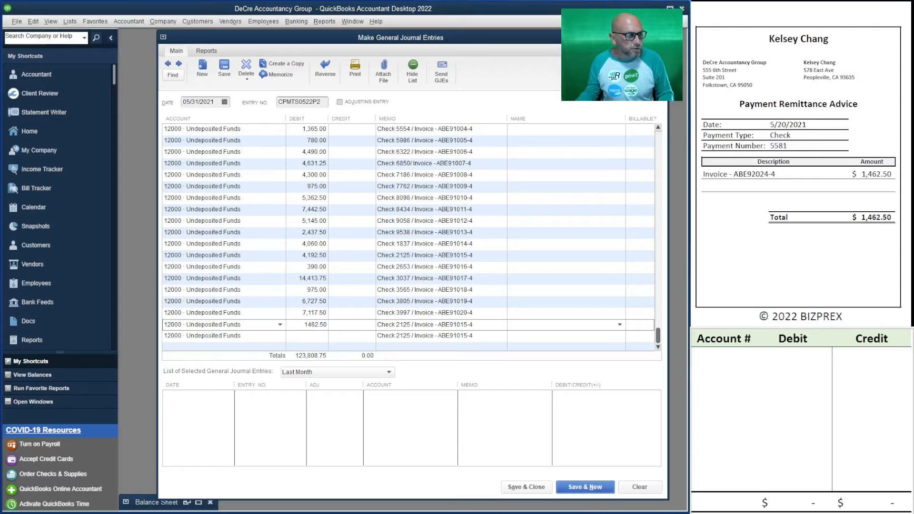
Change the memo of the 1,462.50 line to Check 5581 / Invoice - ABE91024-4.
key("Tab")
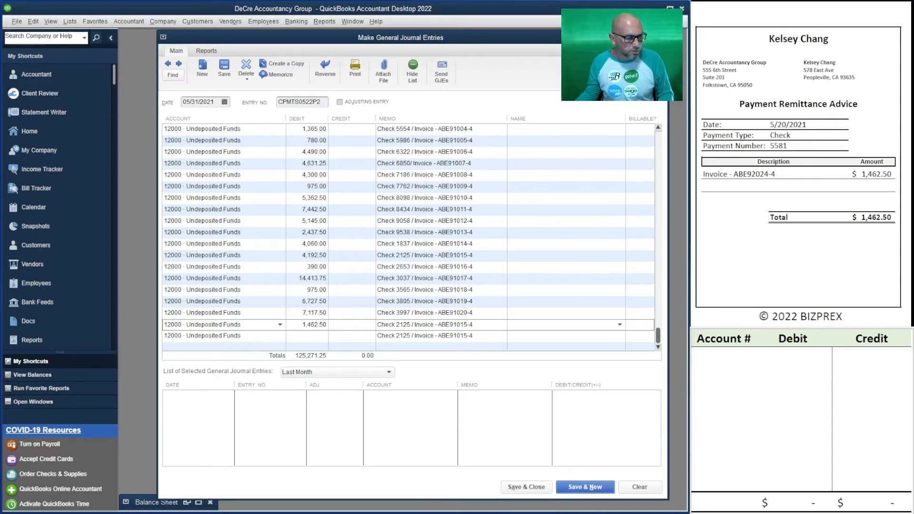
left_click_drag(410, 325, 397, 325)
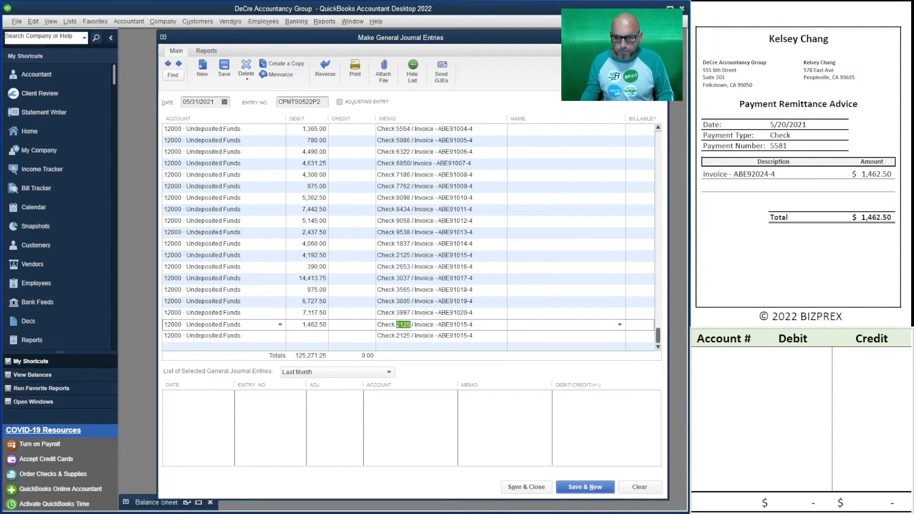
type("5581")
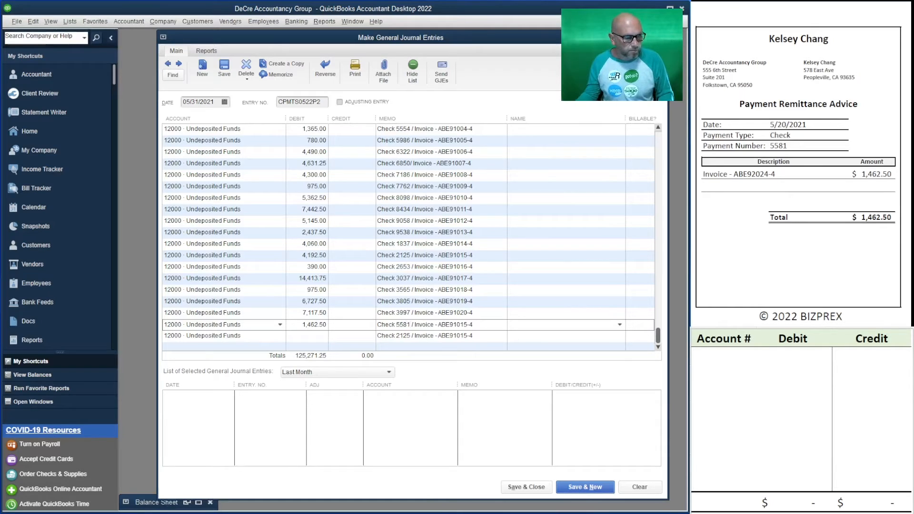
left_click_drag(468, 325, 461, 325)
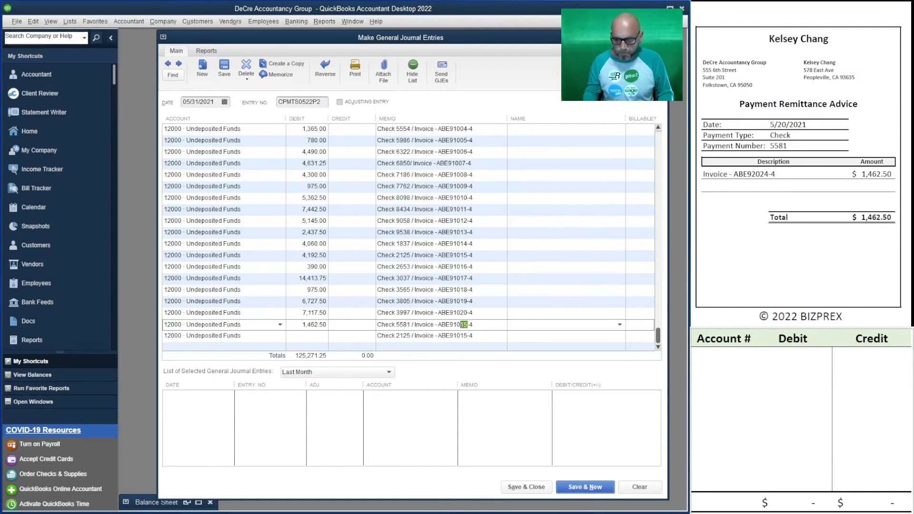
type("24")
key("Tab")
key("Tab")
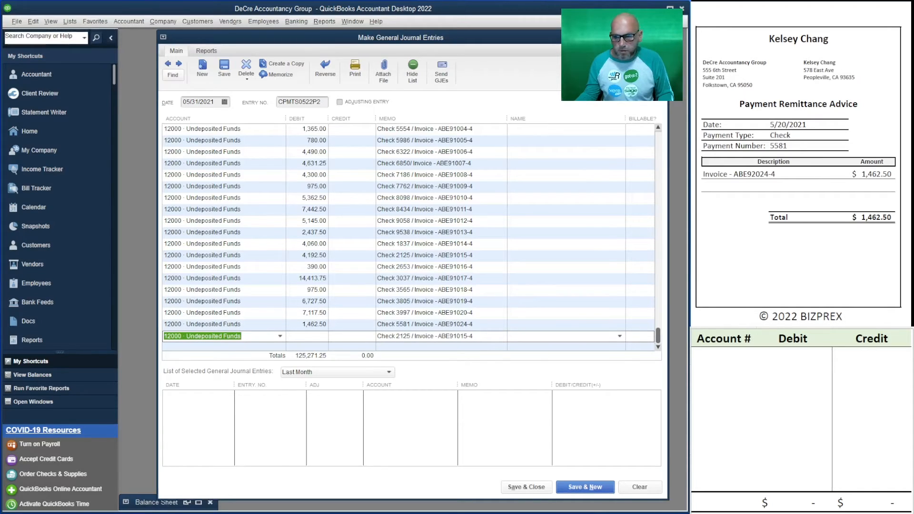
Enter the 731.25 payment for invoice ABE92025-4 as the debit on the Undeposited Funds line below 1,462.50.
scroll(800, 166, "down", 7)
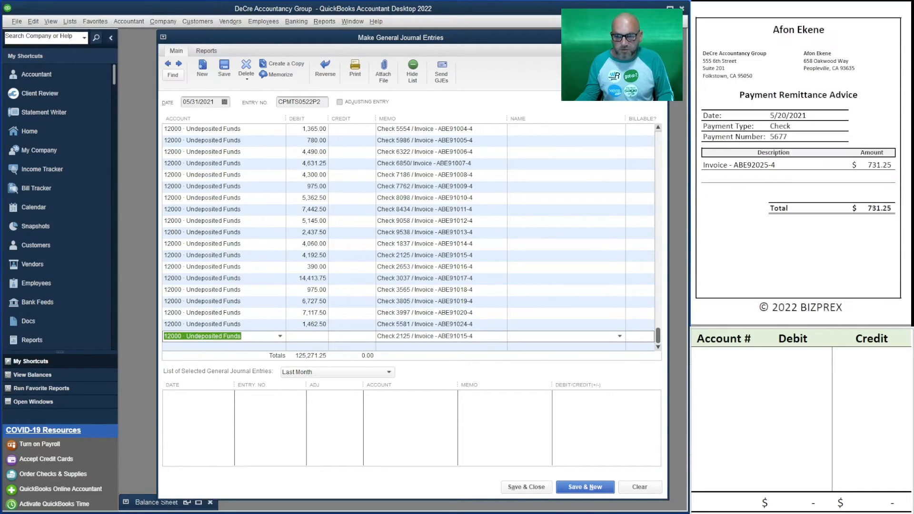
key("Tab")
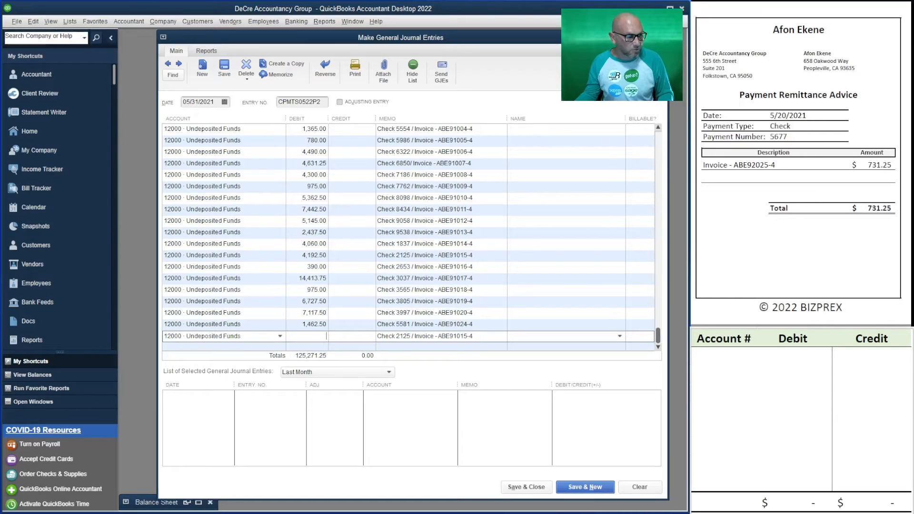
type("731.25")
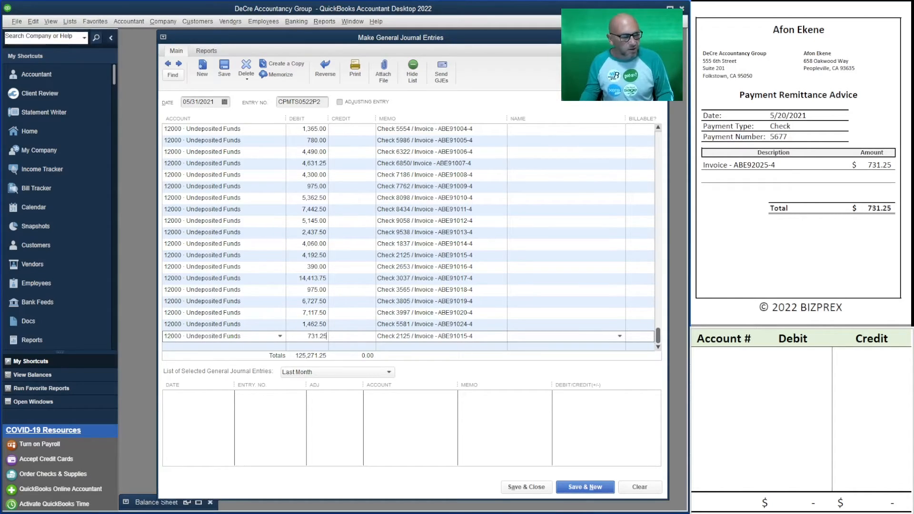
key("Tab")
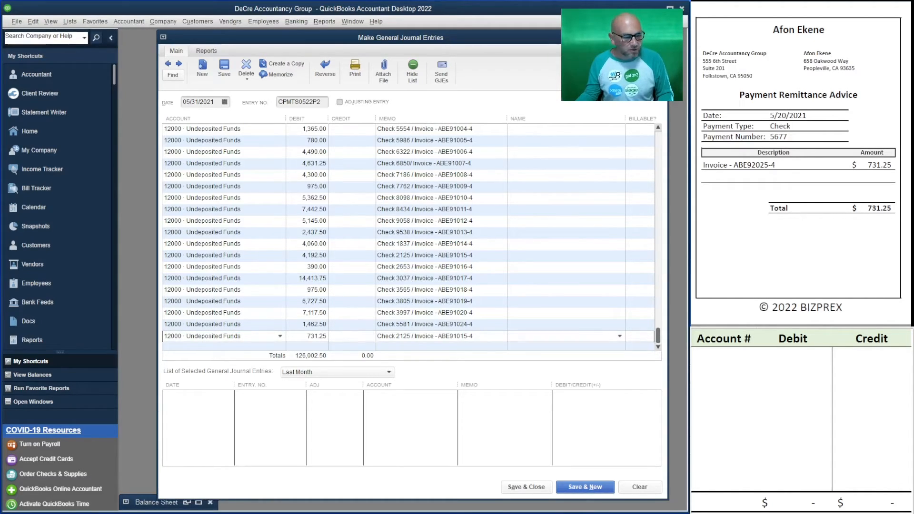
Change the memo of the 731.25 line below 1,462.50 to Check 5677 / Invoice - ABE91025-4.
left_click_drag(410, 336, 396, 336)
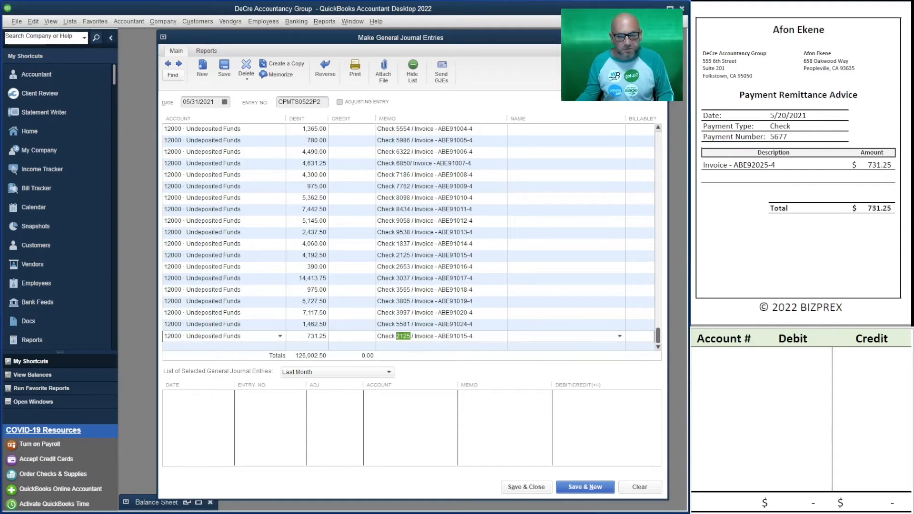
type("5677")
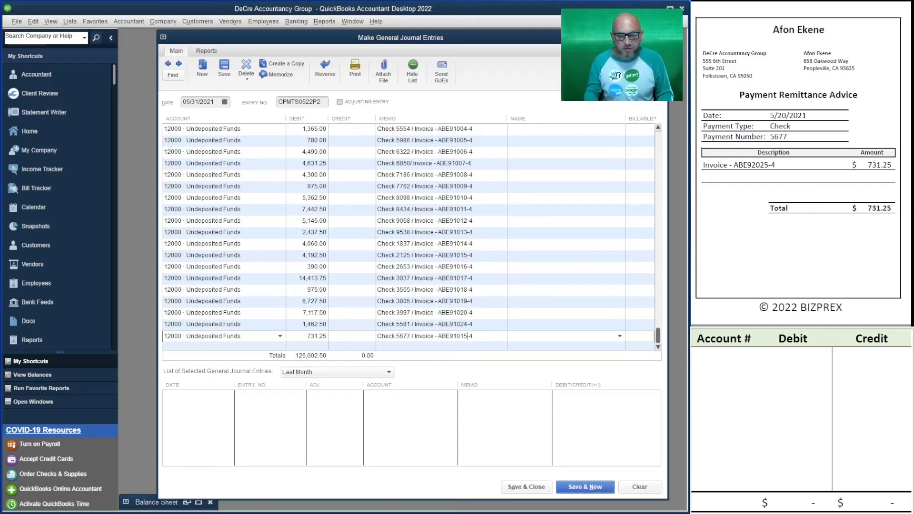
key("BackSpace")
key("BackSpace")
type("25")
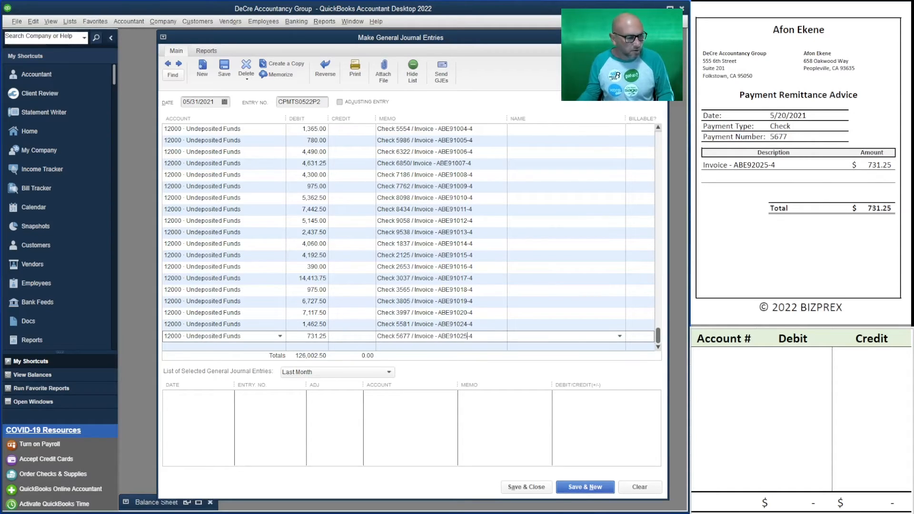
key("Tab")
key("Tab")
Copy the 12000 · Undeposited Funds account from the 731.25 line into five new lines below it.
scroll(800, 167, "down", 5)
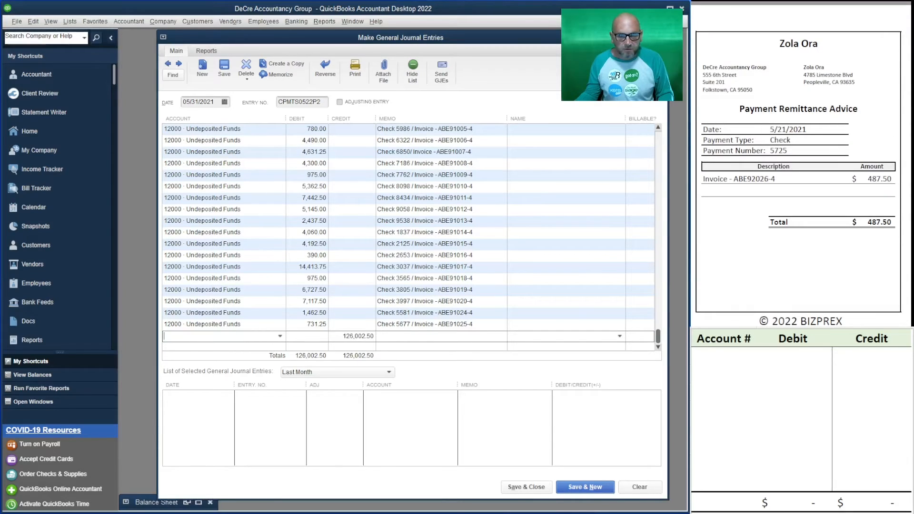
left_click(166, 324)
left_click_drag(165, 324, 243, 325)
key("ctrl+c")
key("Down")
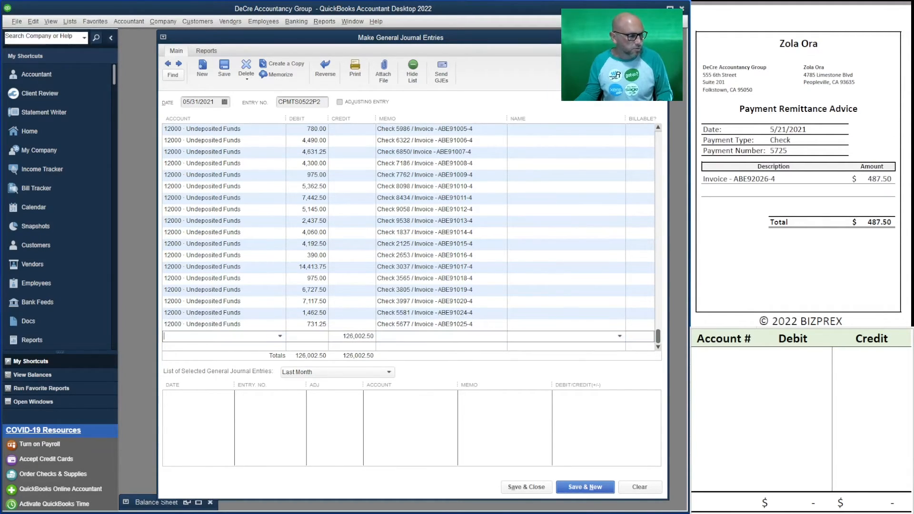
key("ctrl+v")
key("Down")
key("ctrl+v")
key("Down")
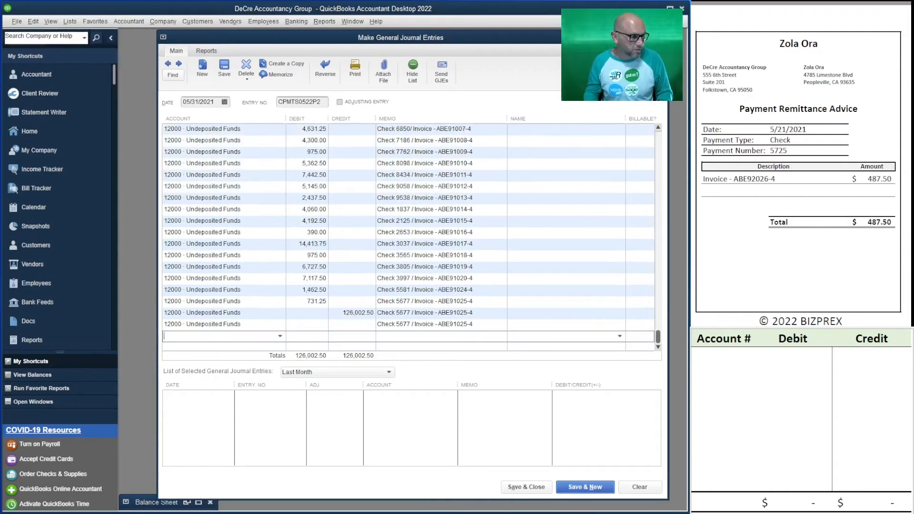
key("ctrl+v")
key("Down")
key("ctrl+v")
key("Down")
key("ctrl+v")
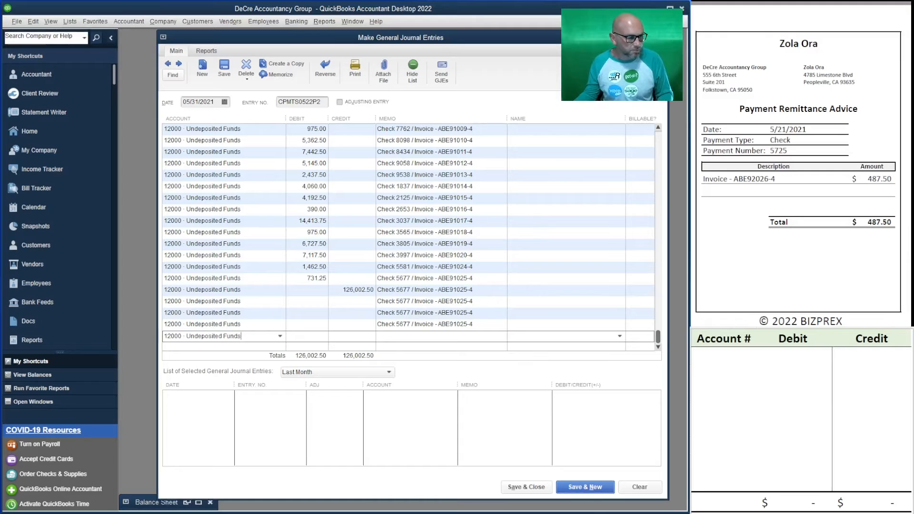
Enter the 487.50 payment for invoice ABE92026-4 as the debit on the first new Undeposited Funds line, replacing its auto-filled credit.
left_click(308, 290)
type("487.50")
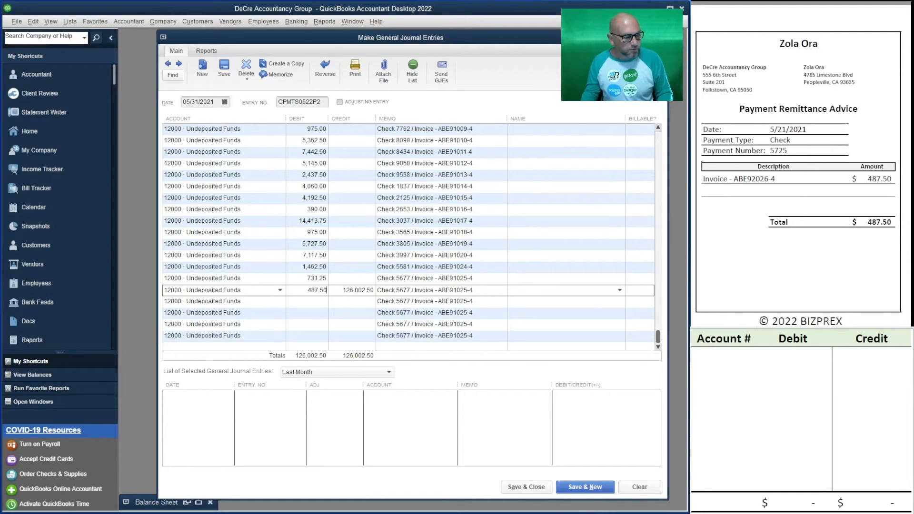
key("Tab")
key("Tab")
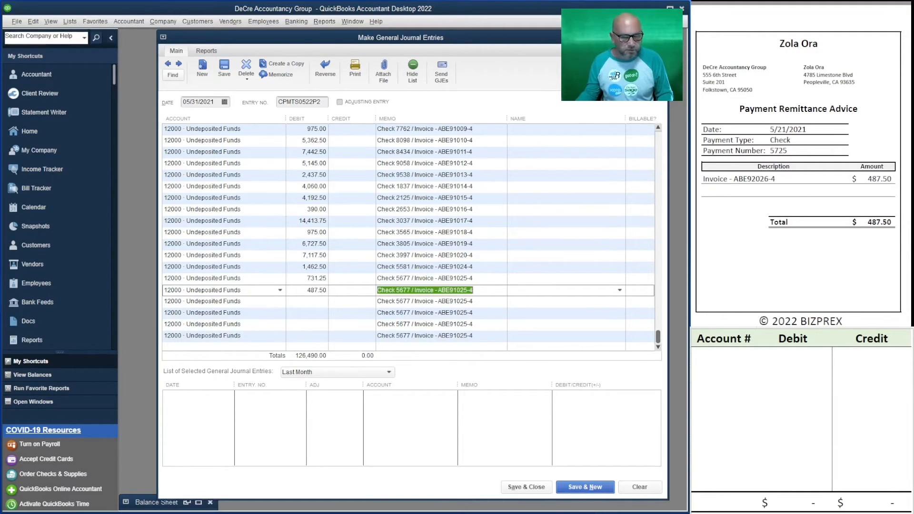
Change the memo of the 487.50 line to Check 5725 / Invoice - ABE91026-4.
left_click(411, 290)
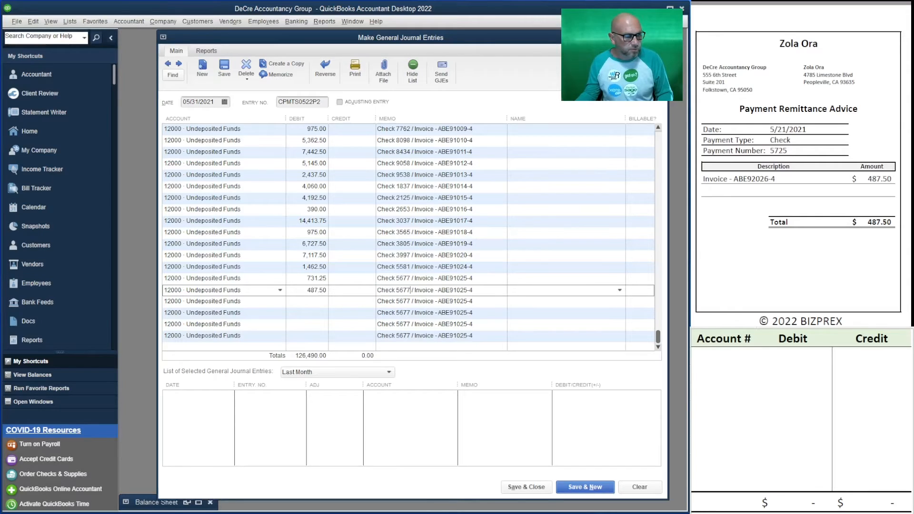
key("BackSpace")
key("BackSpace")
key("BackSpace")
key("BackSpace")
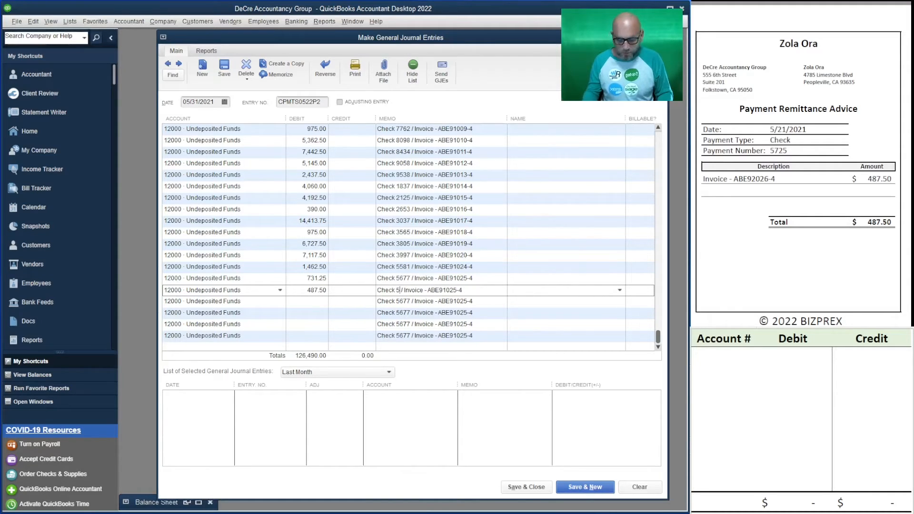
type("5725")
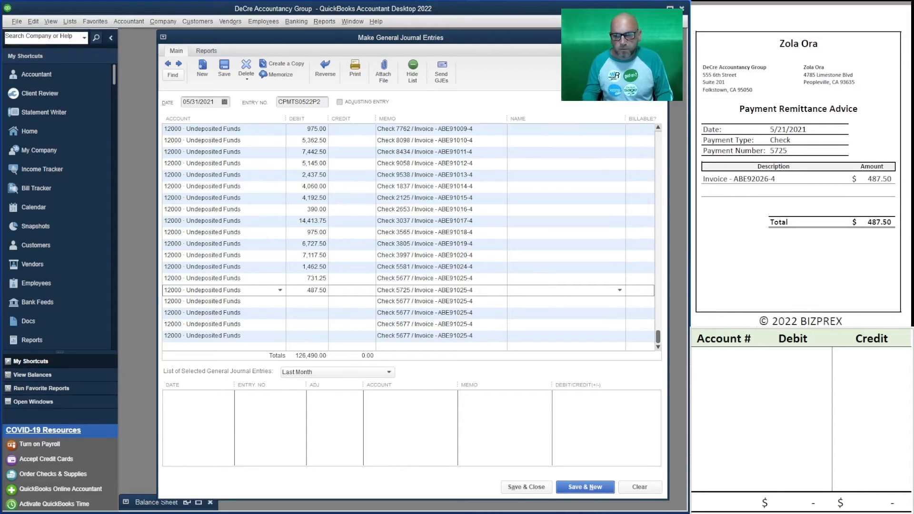
key("BackSpace")
type("6")
key("Tab")
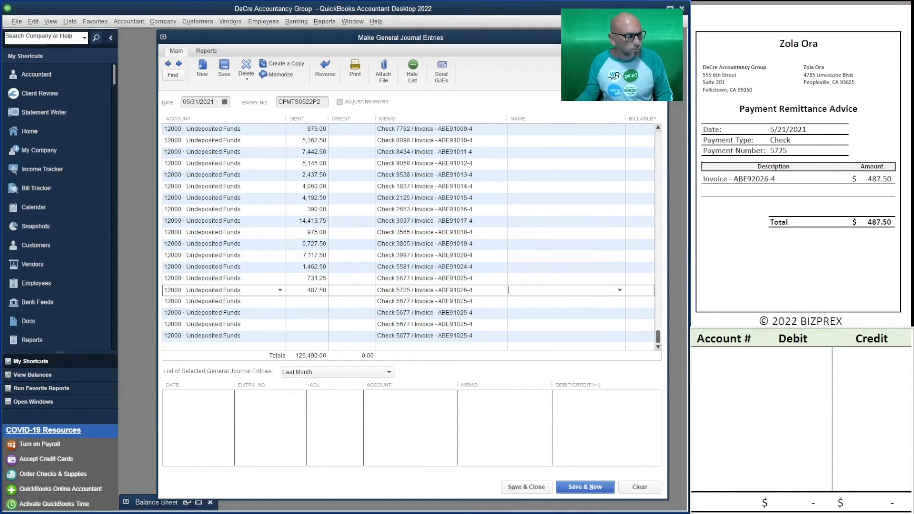
Enter the 585.00 payment for invoice ABE92027-4 as the debit on the Undeposited Funds line below 487.50.
key("Tab")
key("Tab")
scroll(800, 190, "down", 5)
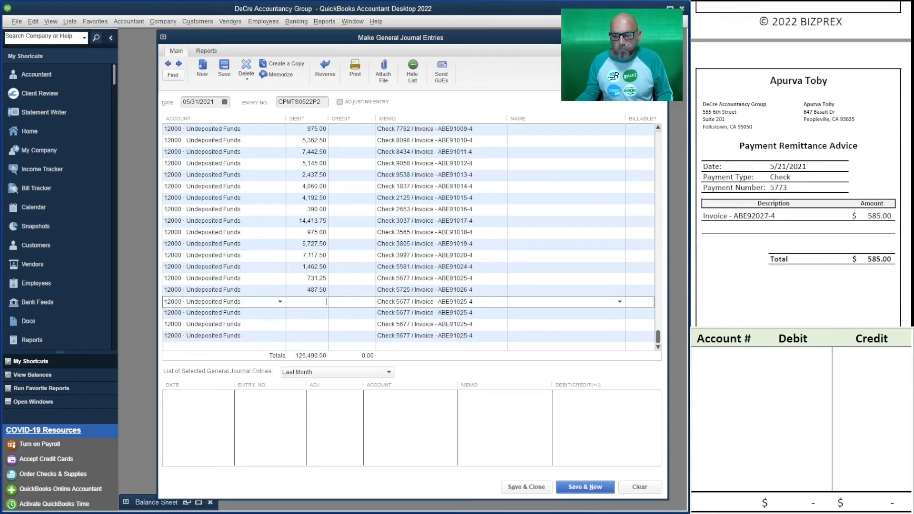
scroll(800, 159, "up", 1)
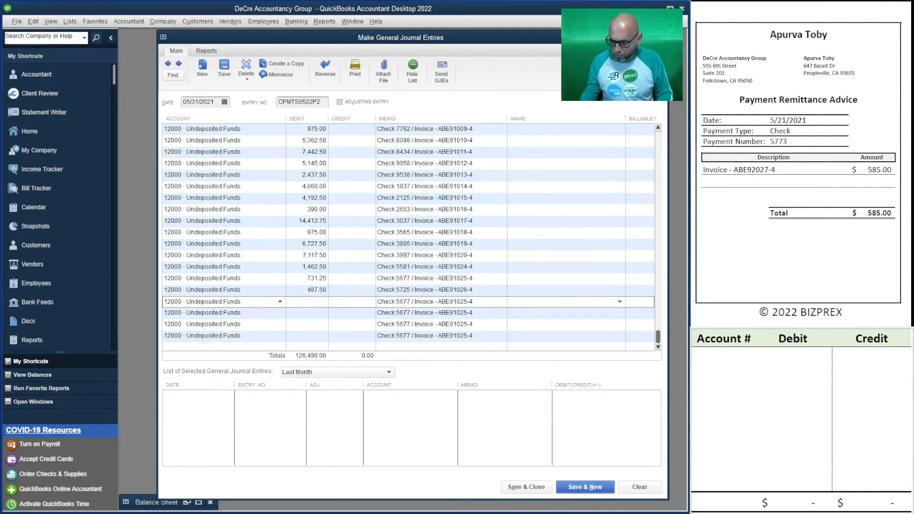
type("585")
key("Tab")
Change the memo of the 585.00 line to Check 5773 / Invoice - ABE91027-4.
left_click_drag(411, 302, 396, 302)
type("5773")
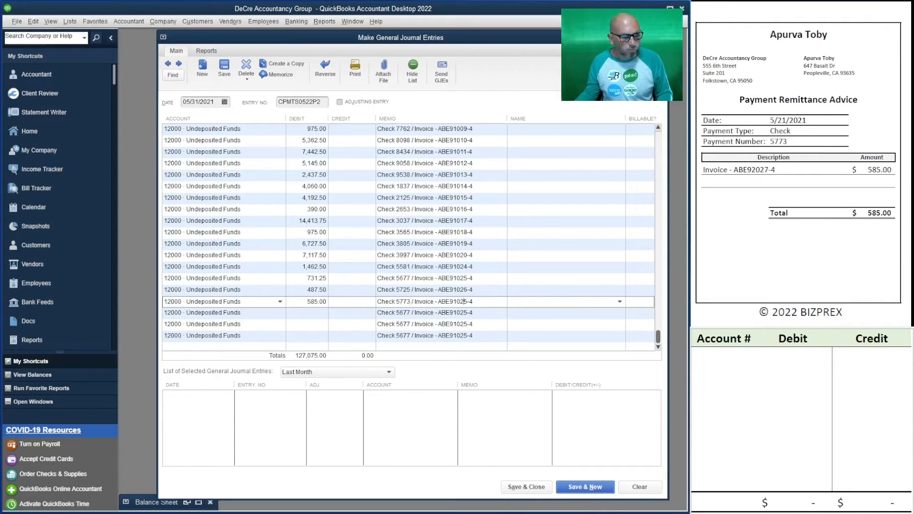
key("BackSpace")
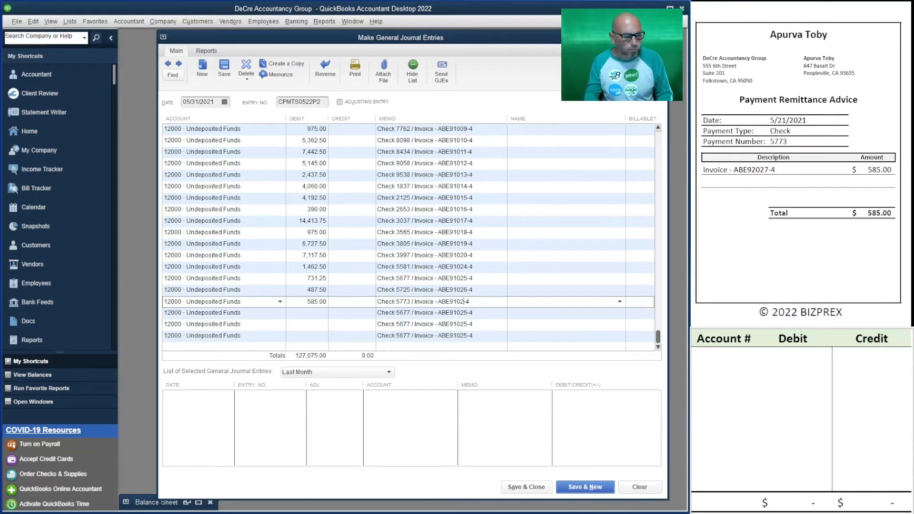
type("7")
key("Tab")
key("Tab")
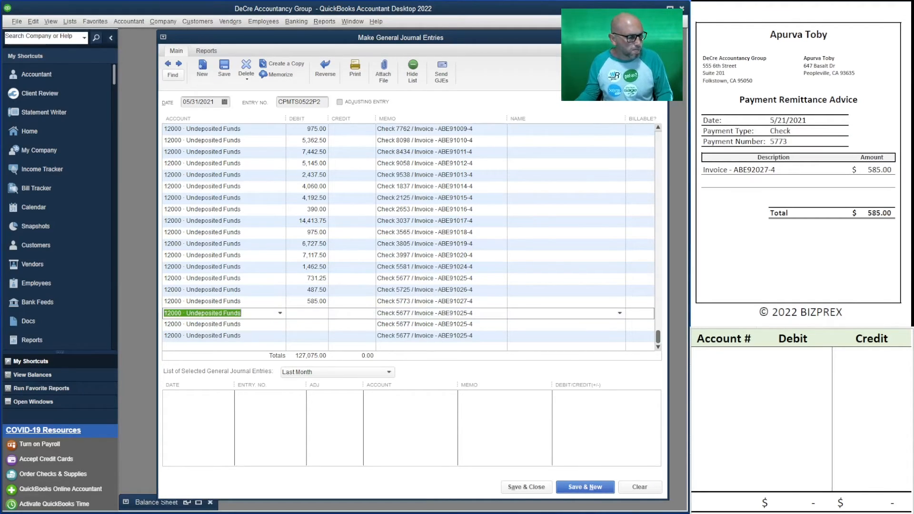
Enter the 731.25 payment for invoice ABE92029-4 as the debit on the Undeposited Funds line below 585.00.
scroll(801, 165, "down", 7)
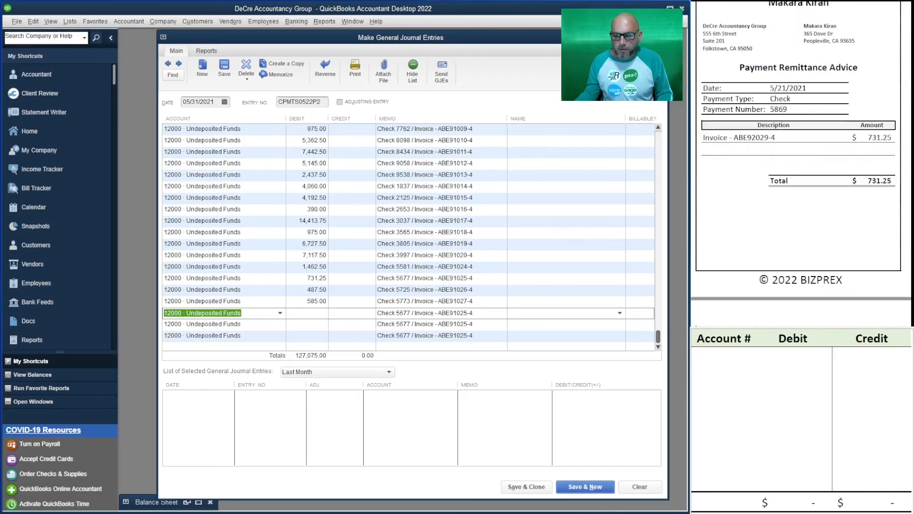
scroll(801, 163, "up", 1)
key("Tab")
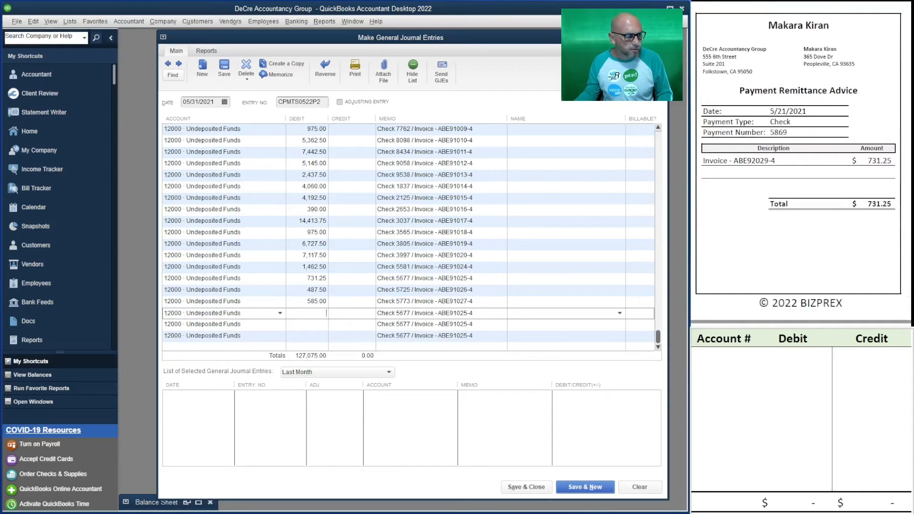
type("731.25")
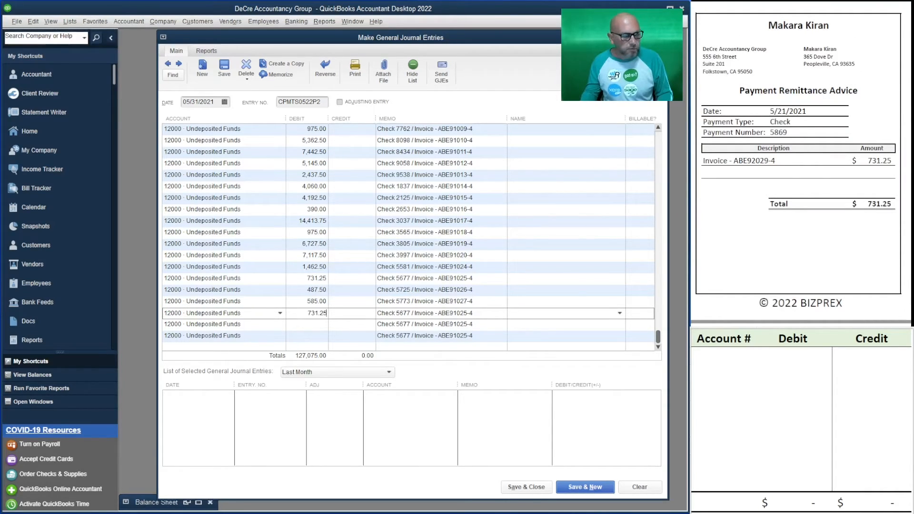
key("Tab")
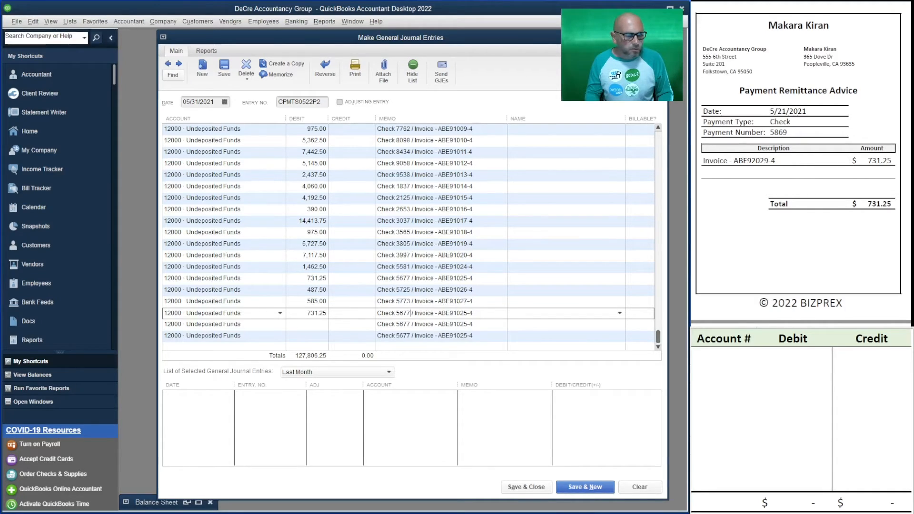
Change the memo of the 731.25 line below 585.00 to Check 5869 / Invoice - ABE91029-4 and bring up the next remittance advice.
key("BackSpace")
key("BackSpace")
key("BackSpace")
type("869")
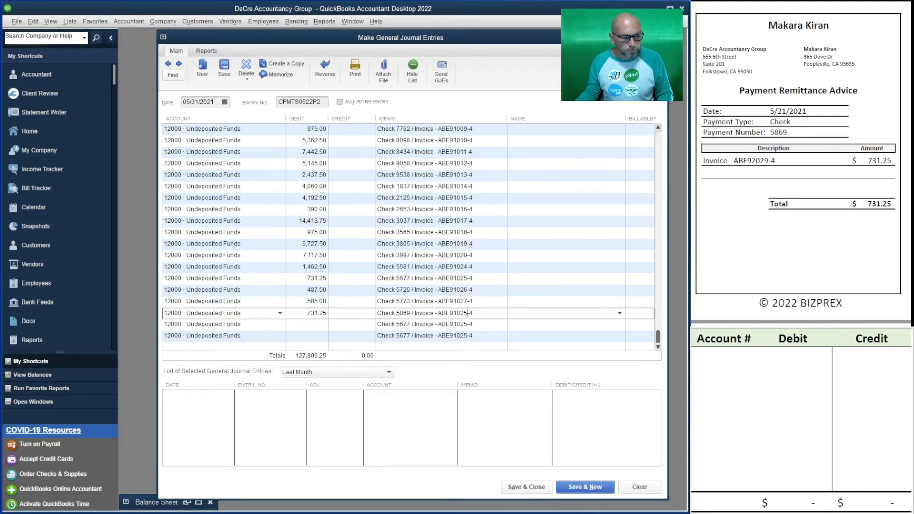
key("BackSpace")
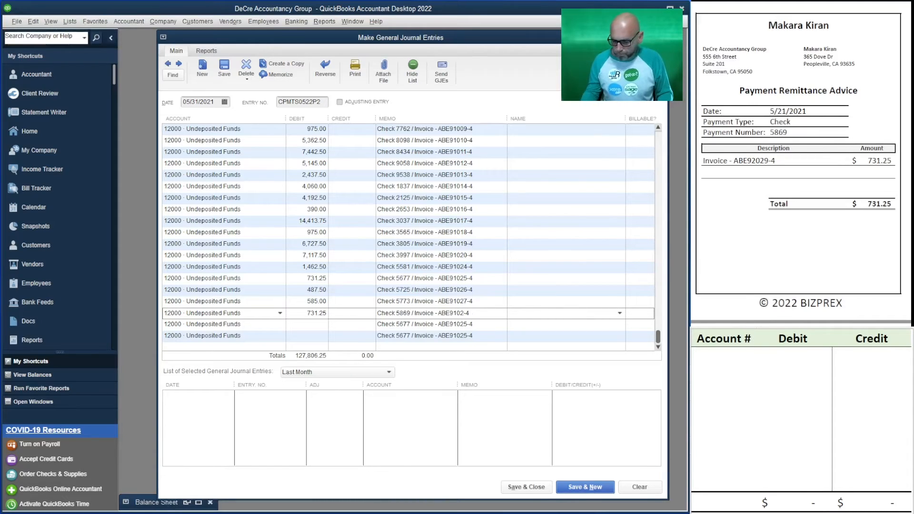
type("9")
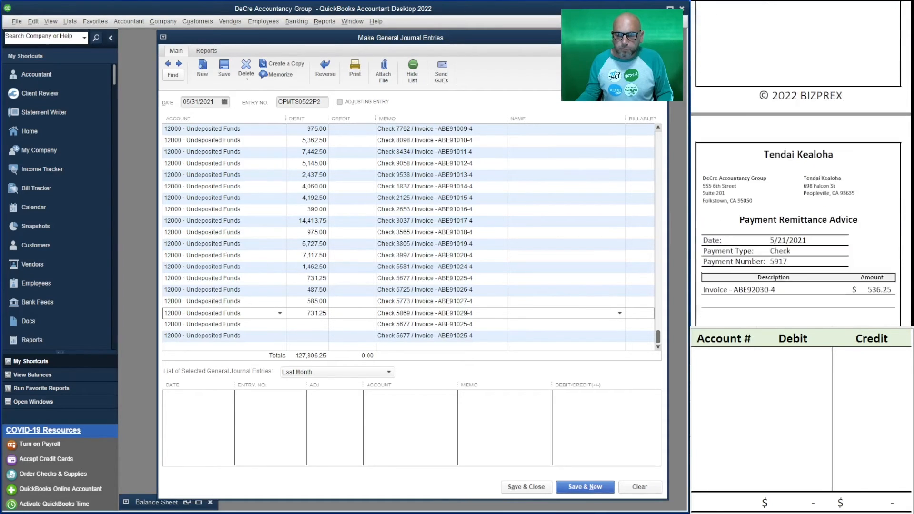
scroll(800, 165, "down", 5)
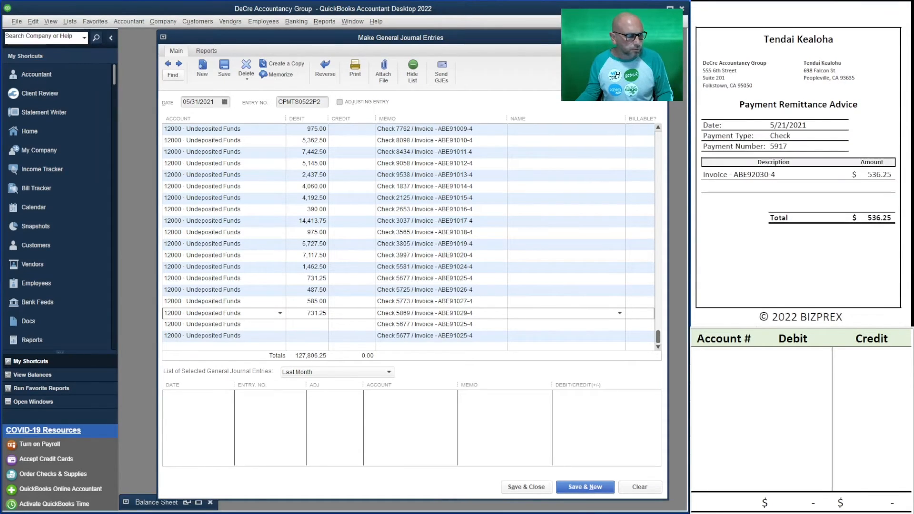
Enter the 536.25 payment for invoice ABE92030-4 as the debit on the Undeposited Funds line below the 731.25 debit of Check 5869.
left_click(310, 325)
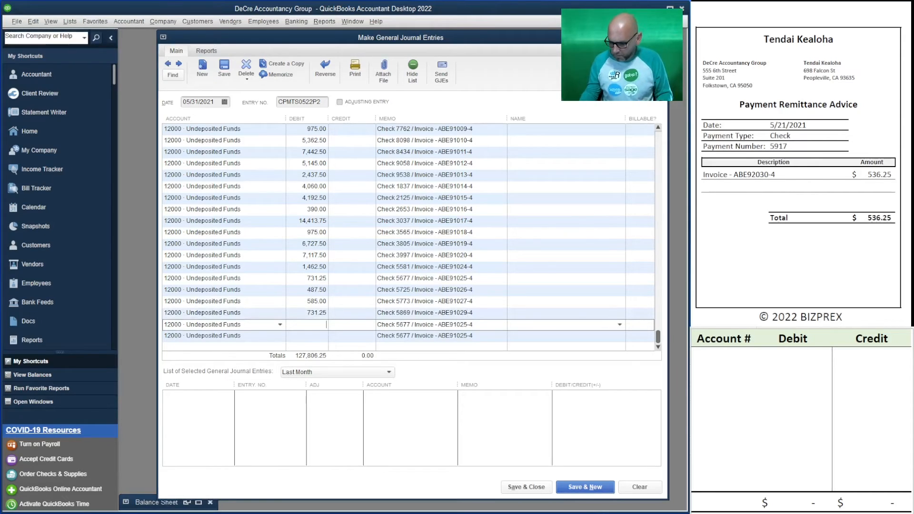
type("536.25")
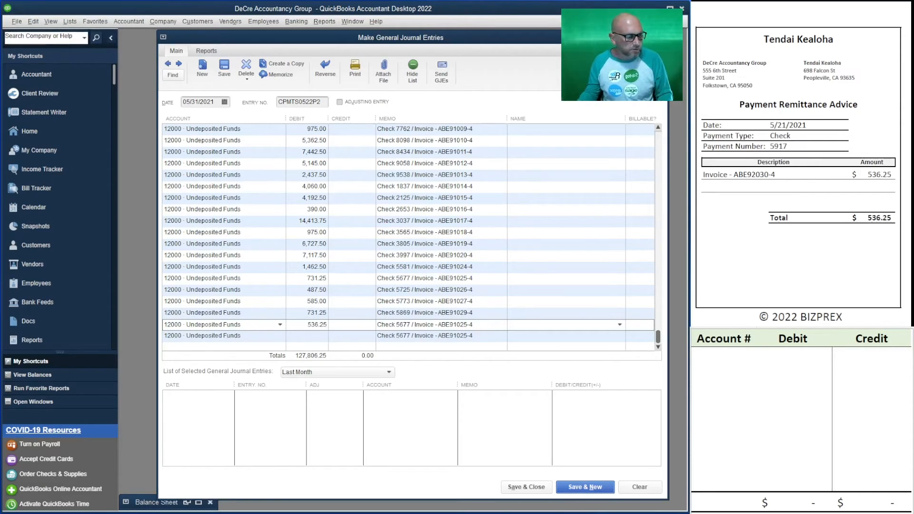
key("Tab")
Change the memo of the 536.25 line to Check 5917 / Invoice - ABE91030-4.
left_click_drag(411, 324, 396, 324)
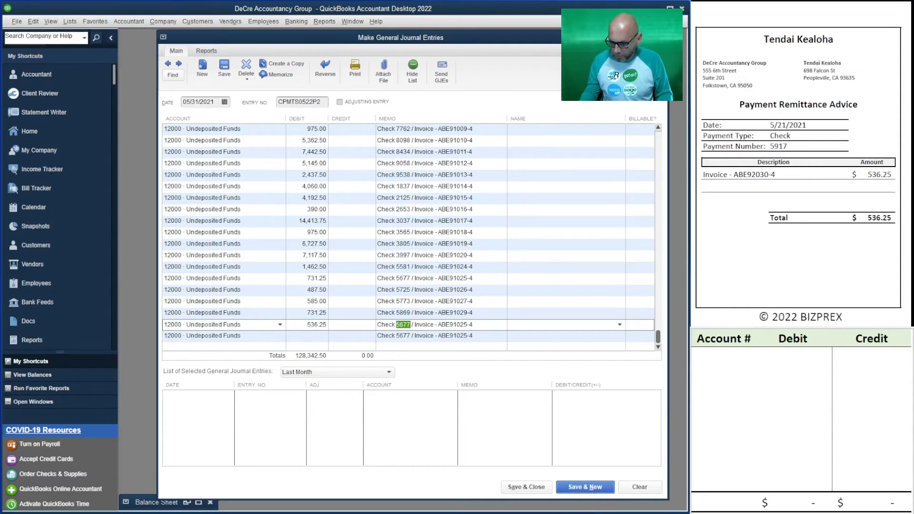
type("5917")
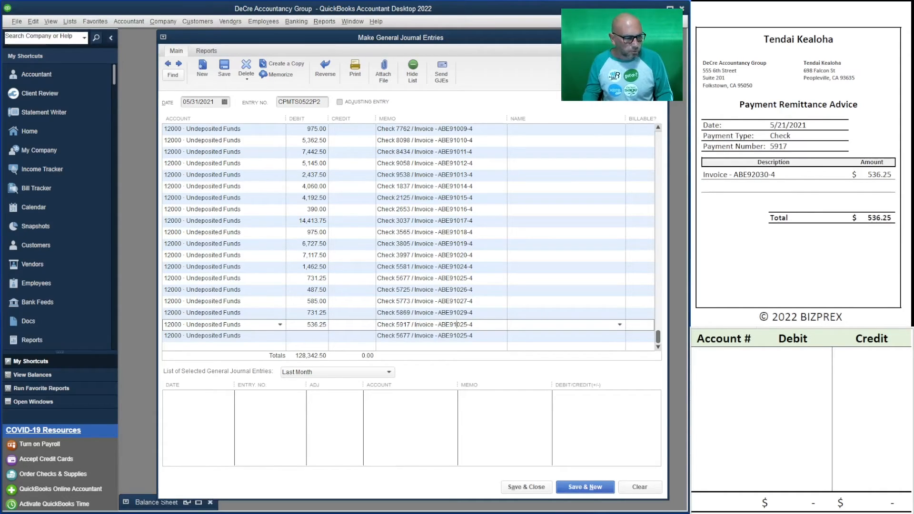
key("BackSpace")
key("BackSpace")
type("30")
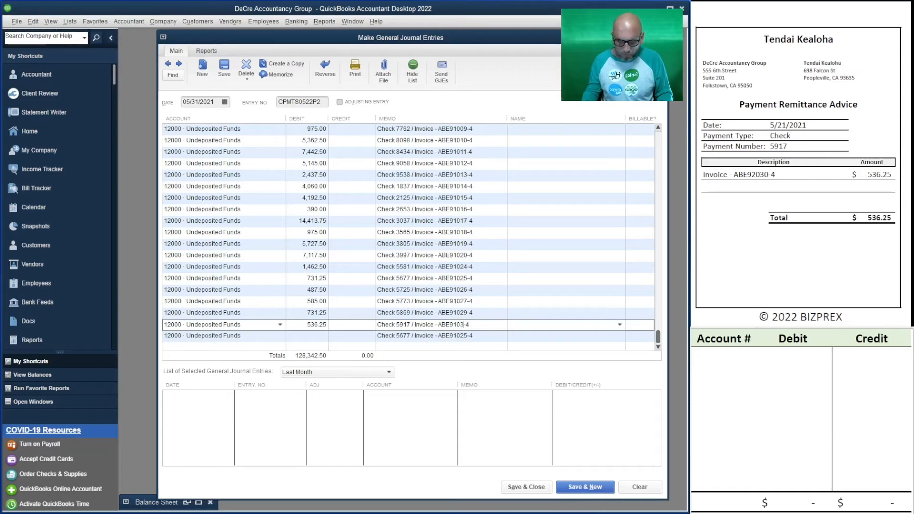
key("Tab")
key("Tab")
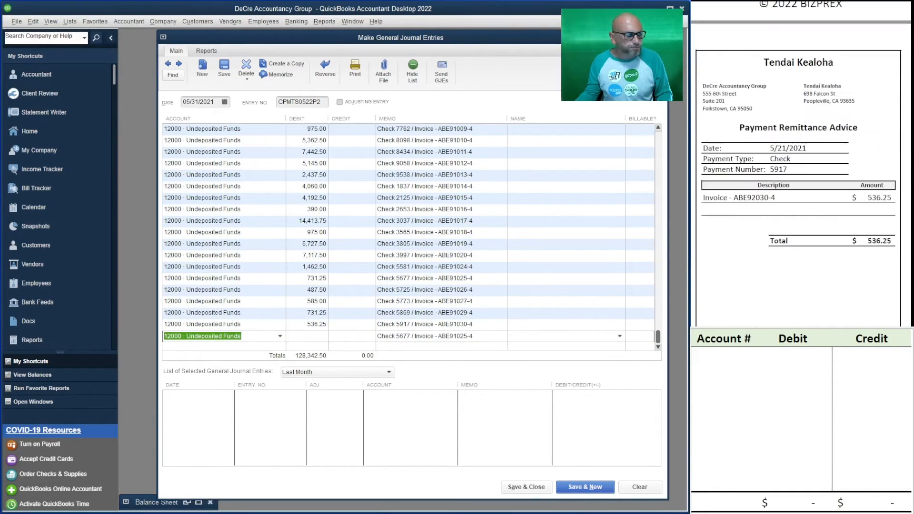
Remove the unused Undeposited Funds line below 536.25 and add a balancing credit line for Accounts Receivable in its place.
key("Up")
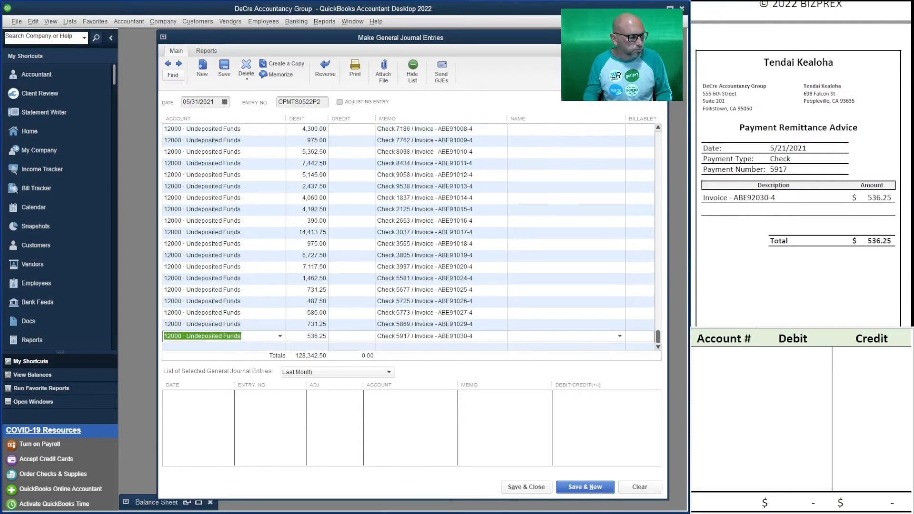
key("Tab")
key("Tab")
key("Tab")
key("Tab")
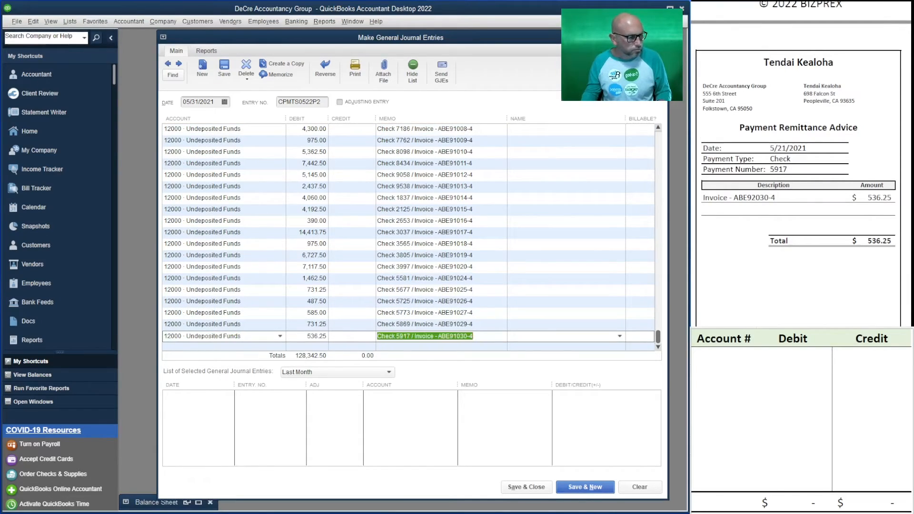
key("Tab")
type("11")
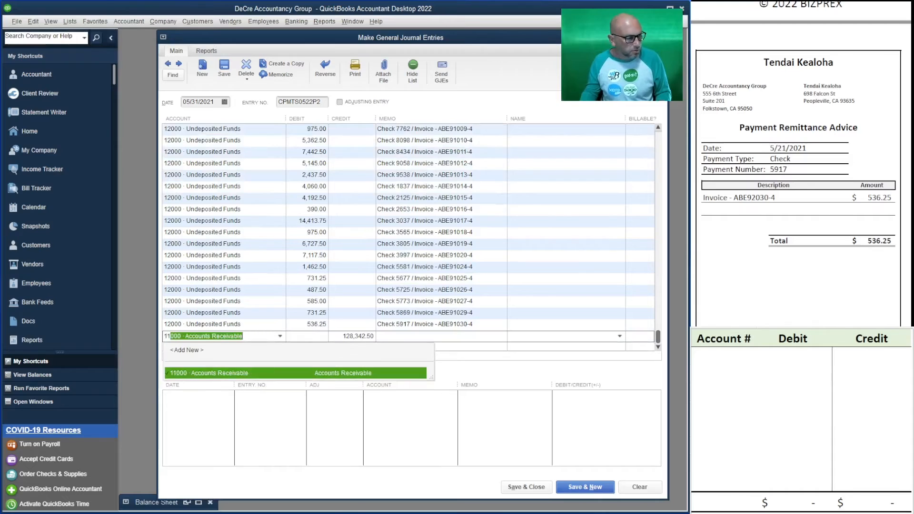
key("Tab")
key("Tab")
key("Tab")
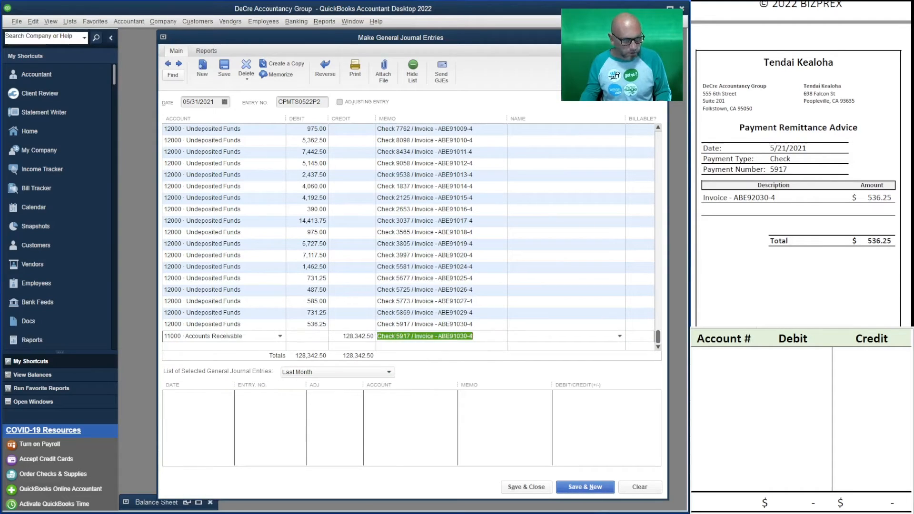
Clear the memo of the Accounts Receivable line and assign the All Clients customer as its name.
key("Delete")
key("Tab")
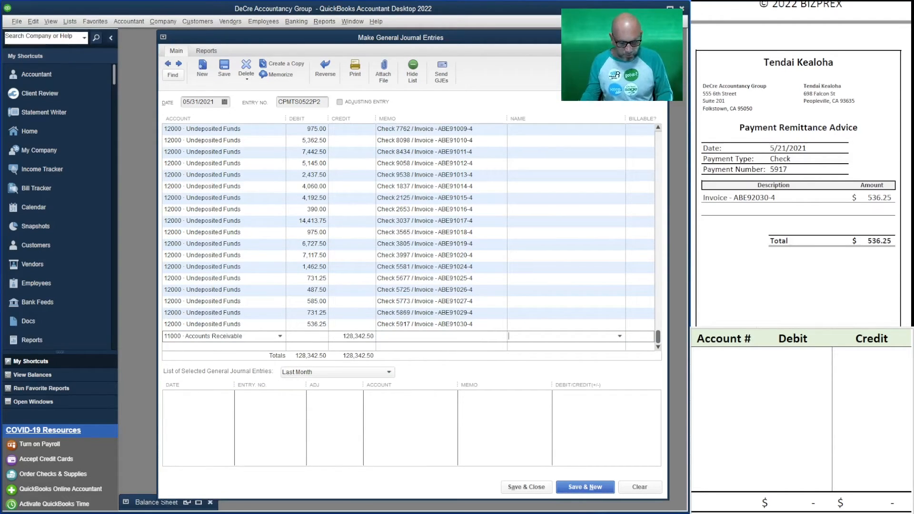
type("all")
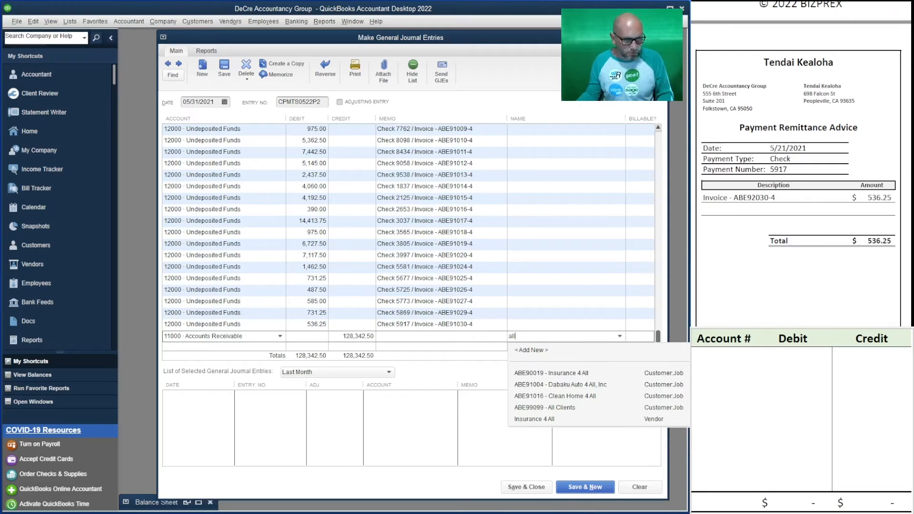
left_click(545, 408)
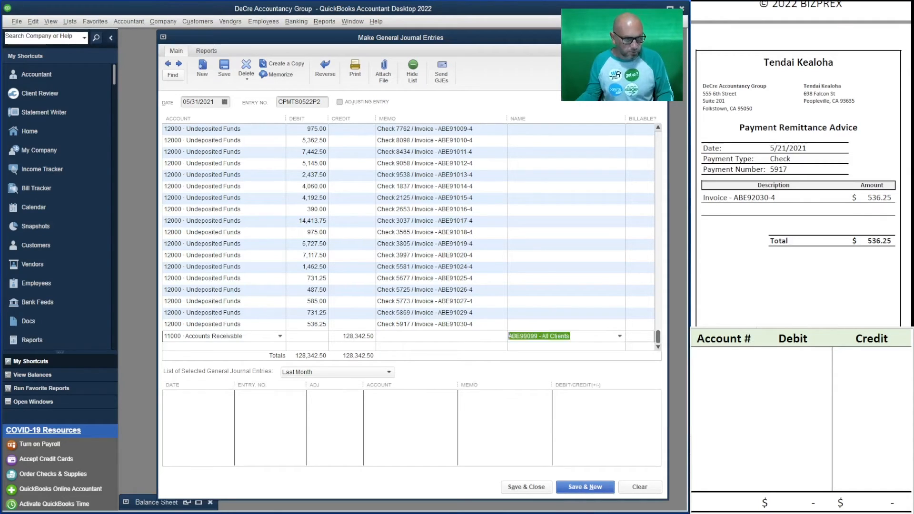
Assign the All Clients customer as the name on every Undeposited Funds line, from Check 2140 down to Check 5917.
scroll(562, 233, "up", 6)
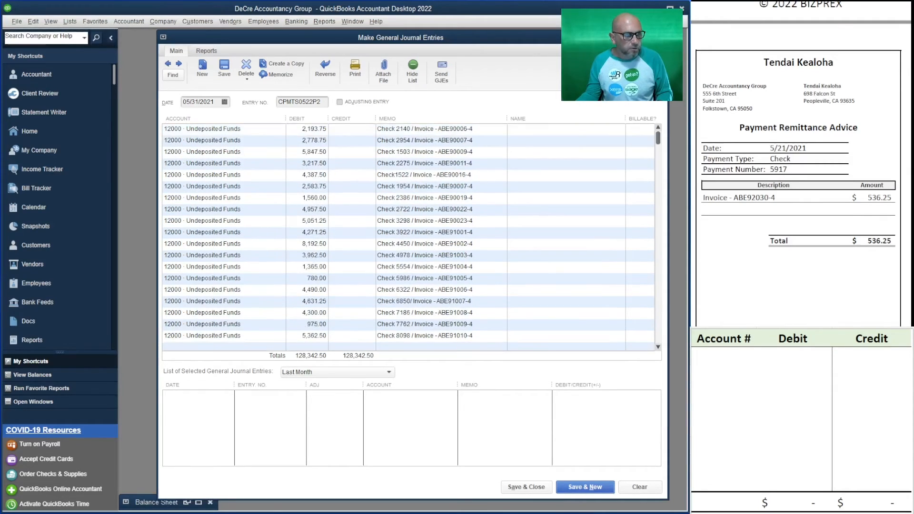
left_click(562, 129)
type("ABE99099 - All Clients")
key("Down")
type("ABE99099 - All Clients")
key("Down")
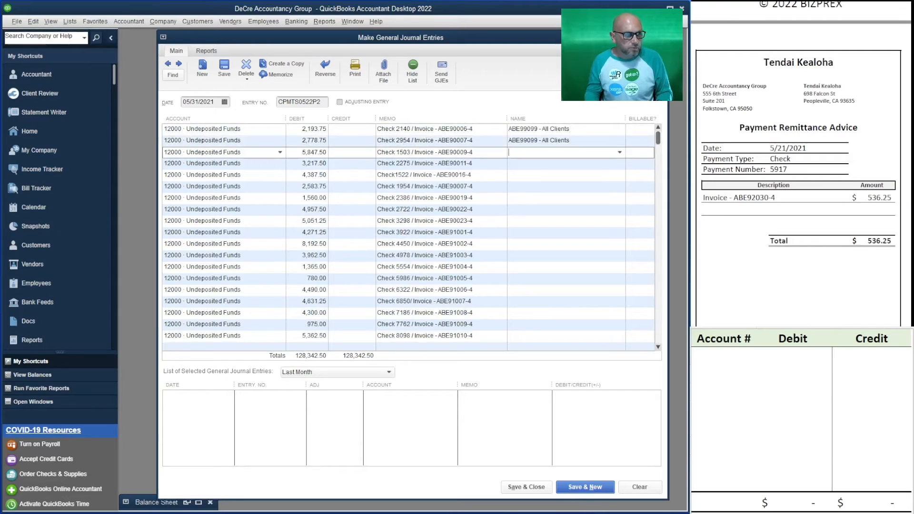
type("ABE99099 - All Clients")
key("Down")
type("ABE99099 - All Clients")
key("Down")
type("ABE99099 - All Clients")
key("Down")
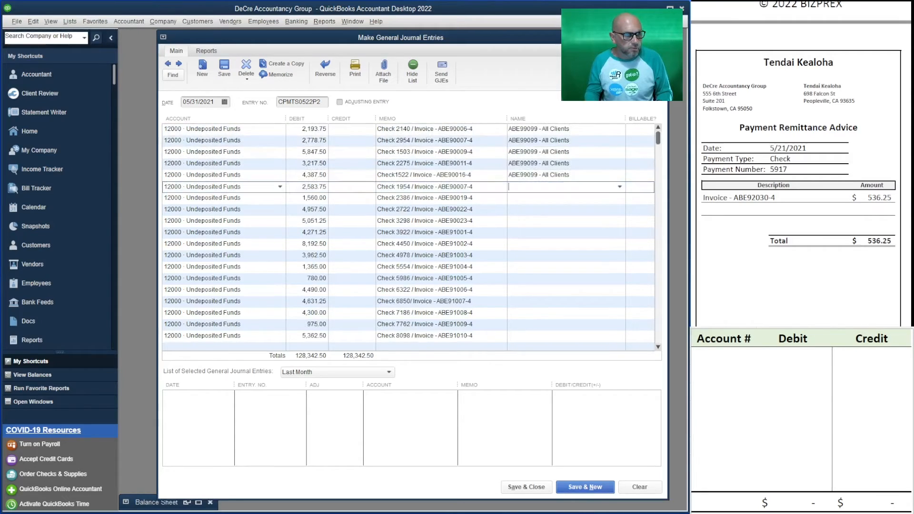
type("ABE99099 - All Clients")
key("Down")
type("ABE99099 - All Clients")
key("Down")
type("ABE99099 - All Clients")
key("Down")
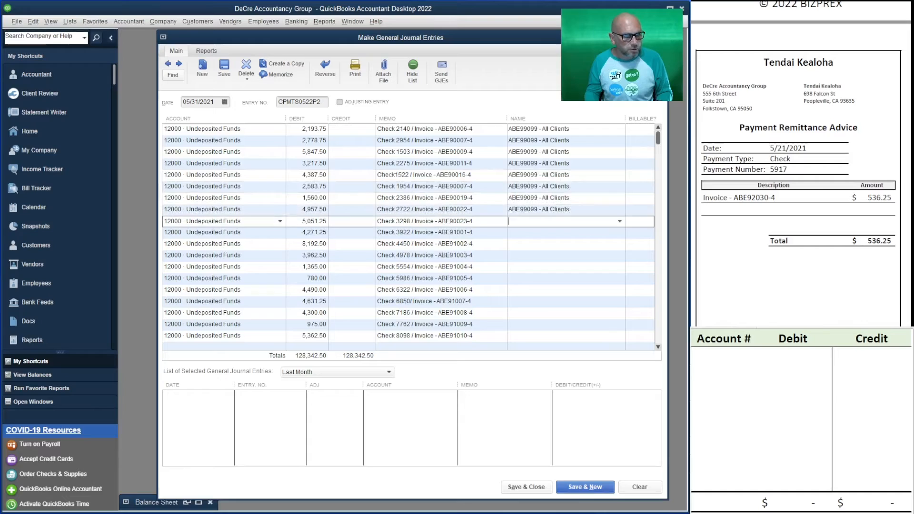
type("ABE99099 - All Clients")
key("Down")
type("ABE99099 - All Clients")
key("Down")
type("ABE99099 - All Clients")
key("Down")
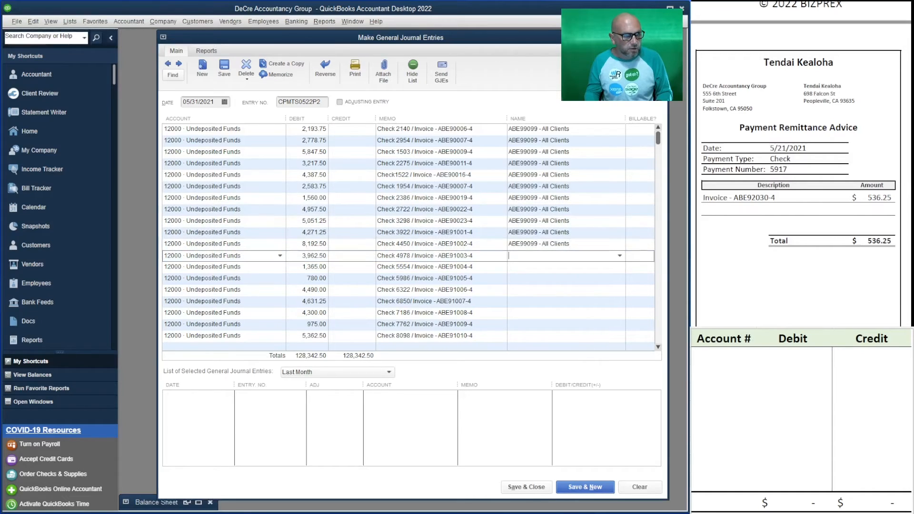
type("ABE99099 - All Clients")
key("Down")
type("ABE99099 - All Clients")
key("Down")
type("ABE99099 - All Clients")
key("Down")
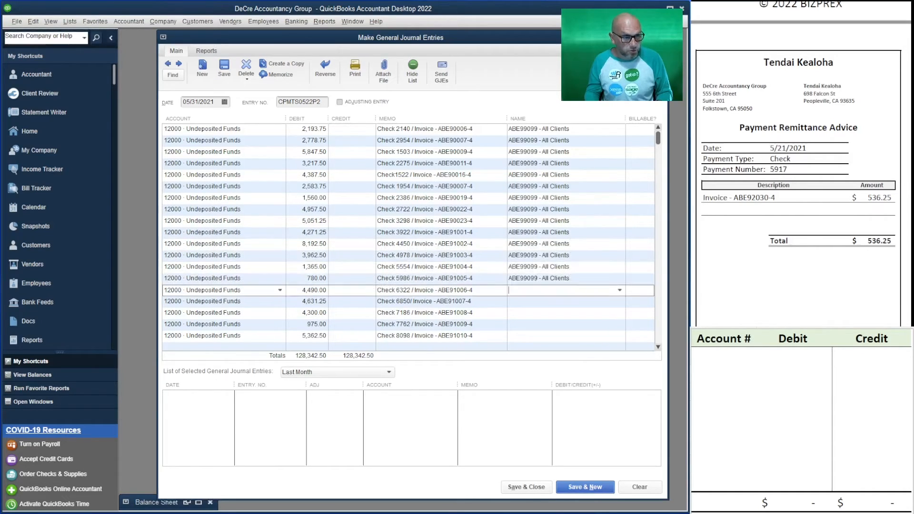
type("ABE99099 - All Clients")
key("Down")
type("ABE99099 - All Clients")
key("Down")
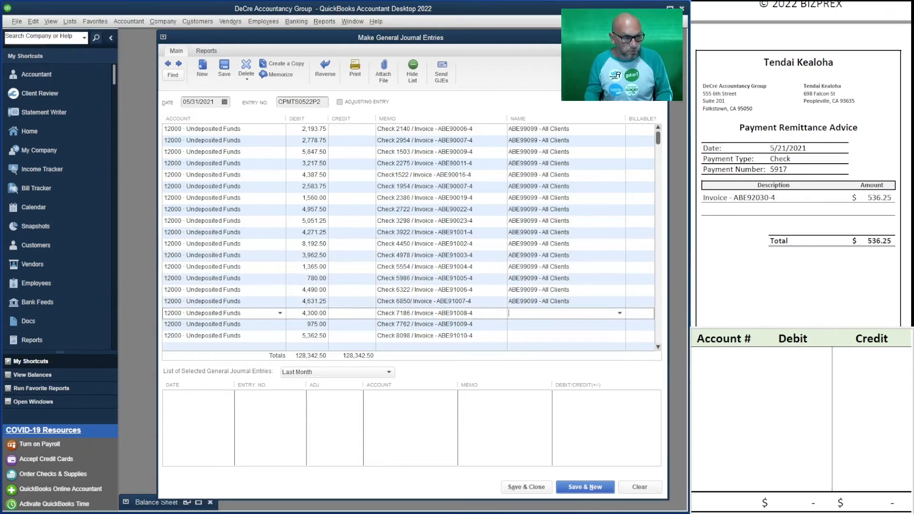
type("ABE99099 - All Clients")
key("Down")
type("ABE99099 - All Clients")
key("Down")
key("ctrl+v")
key("Down")
key("Down")
key("Down")
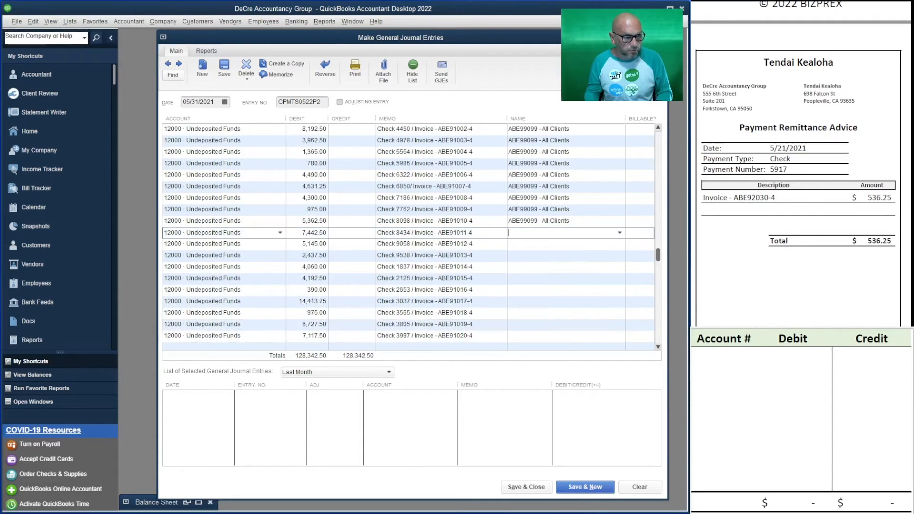
key("Up")
key("Up")
type("ABE99099 - All Clients")
key("Down")
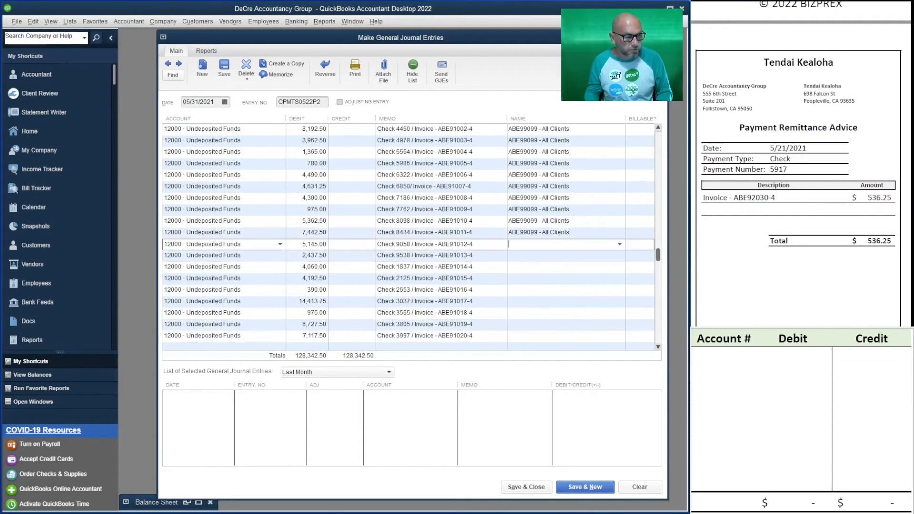
type("ABE99099 - All Clients")
key("Down")
type("ABE99099 - All Clients")
key("Down")
type("ABE99099 - All Clients")
key("Down")
type("ABE99099 - All Clients")
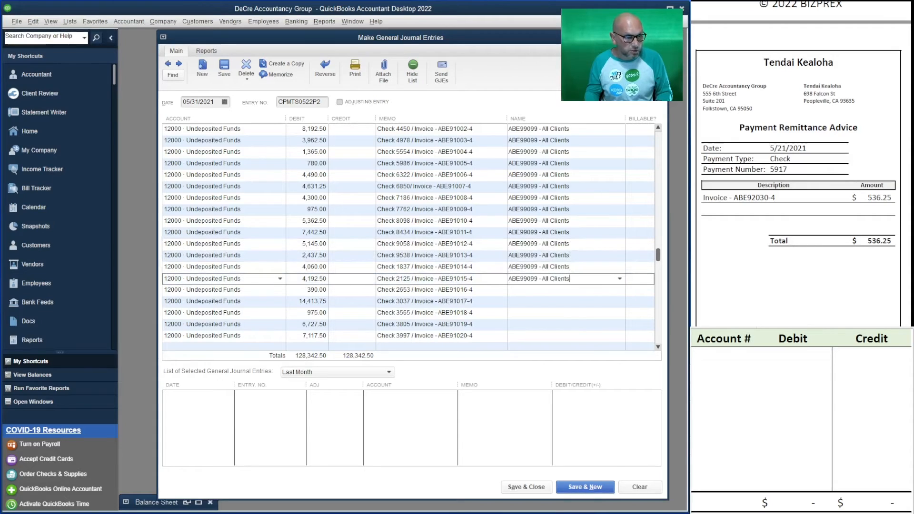
key("Down")
type("ABE99099 - All Clients")
key("Down")
type("ABE99099 - All Clients")
key("Down")
type("ABE99099 - All Clients")
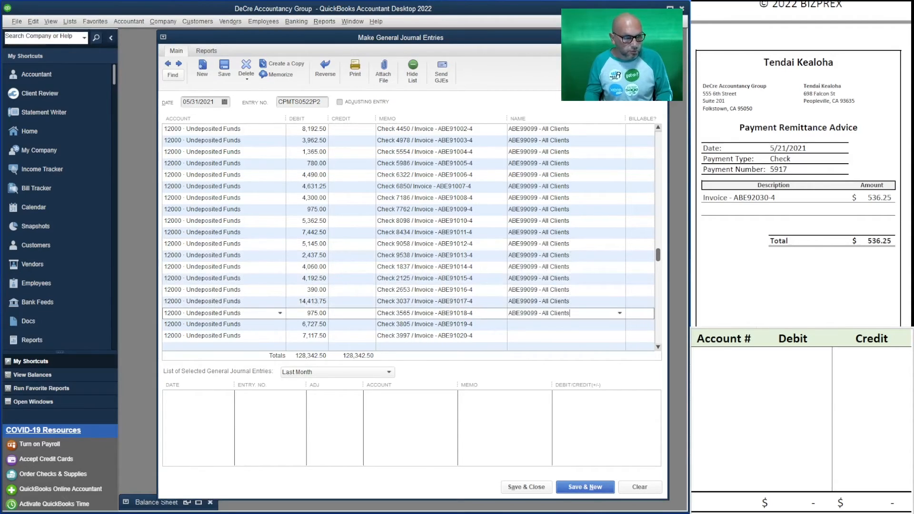
key("Down")
type("ABE99099 - All Clients")
key("Down")
type("ABE99099 - All Clients")
key("Down")
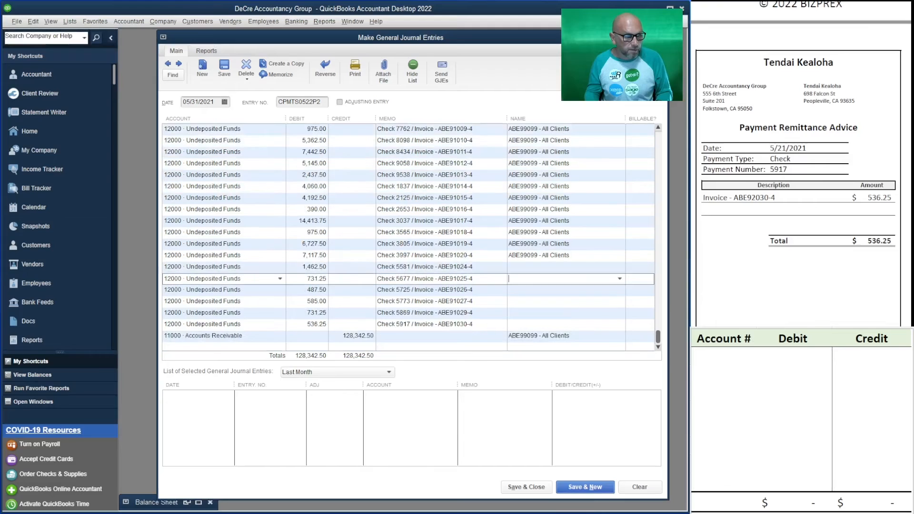
type("ABE99099 - All Clients")
key("Down")
type("ABE99099 - All Clients")
key("Down")
type("ABE99099 - All Clients")
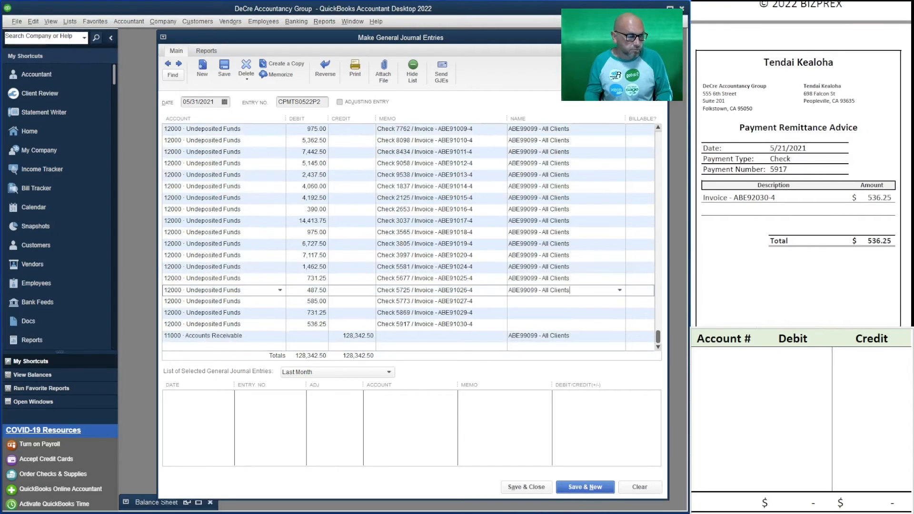
key("Down")
type("ABE99099 - All Clients")
key("Down")
type("ABE99099 - All Clients")
key("Down")
type("ABE99099 - All Clients")
key("Up")
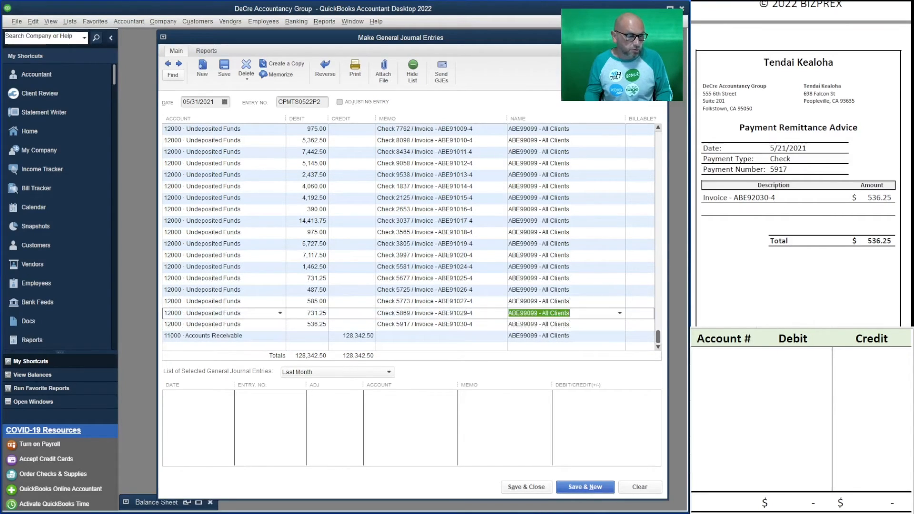
key("Up")
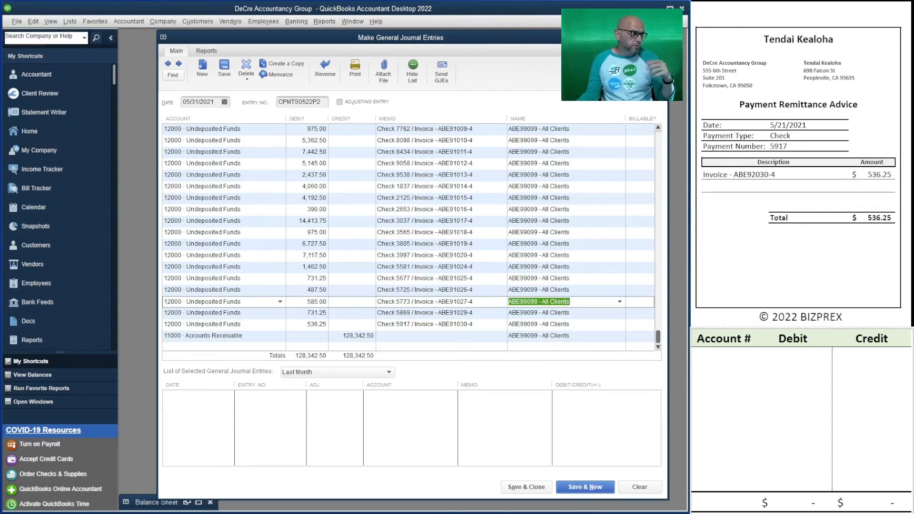
Set the date of journal entry CPMTS0522P2 to 05/21/2021.
left_click(195, 102)
key("BackSpace")
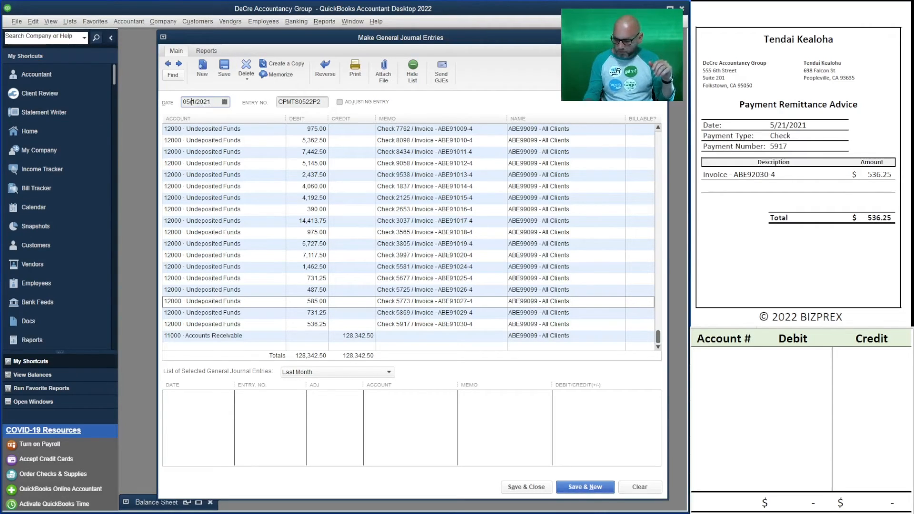
type("2")
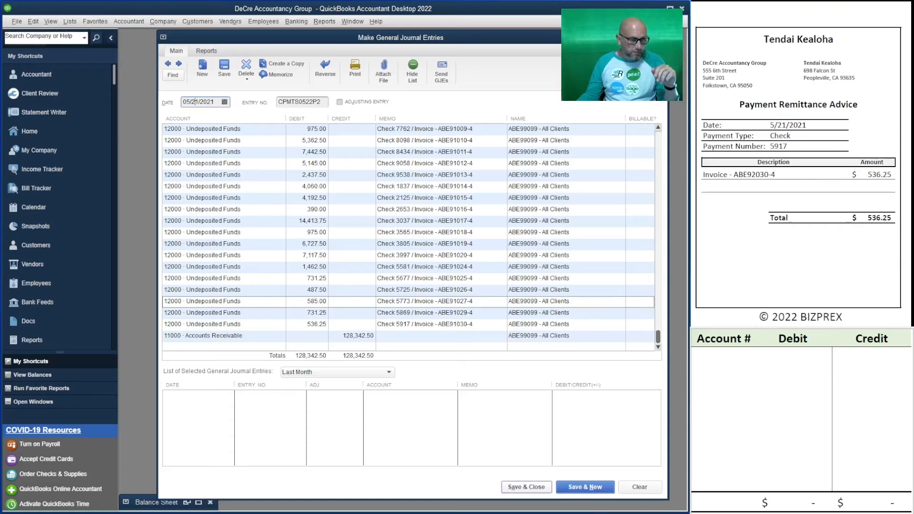
scroll(409, 233, "up", 6)
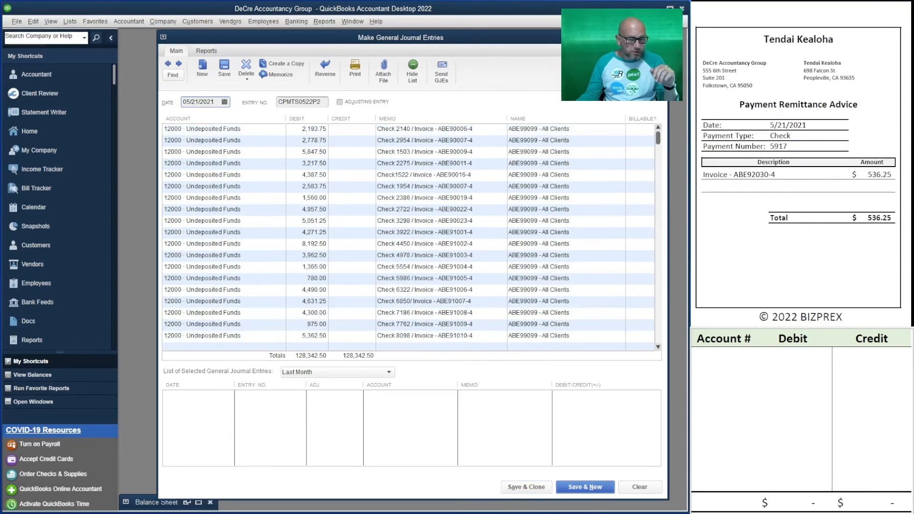
scroll(409, 233, "down", 6)
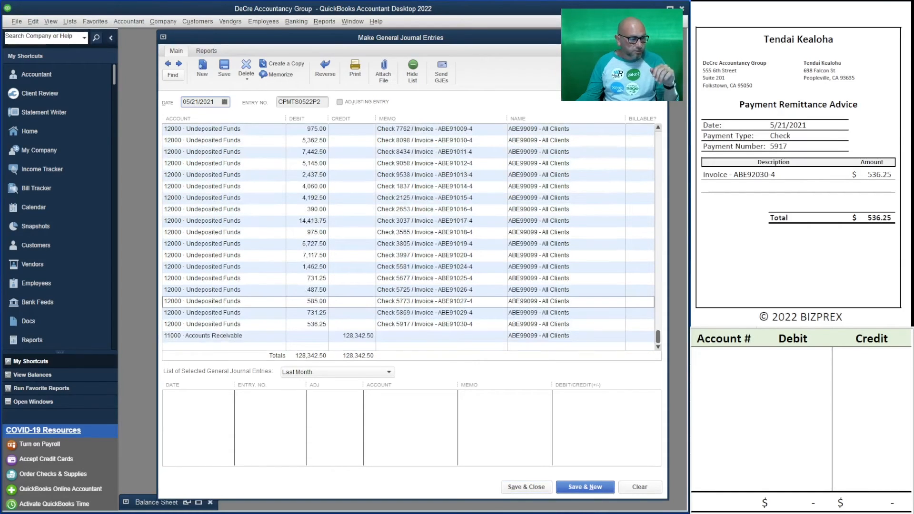
Look back through the source documents for the customer payment remittance advices dated 5/16/2021.
scroll(801, 167, "down", 5)
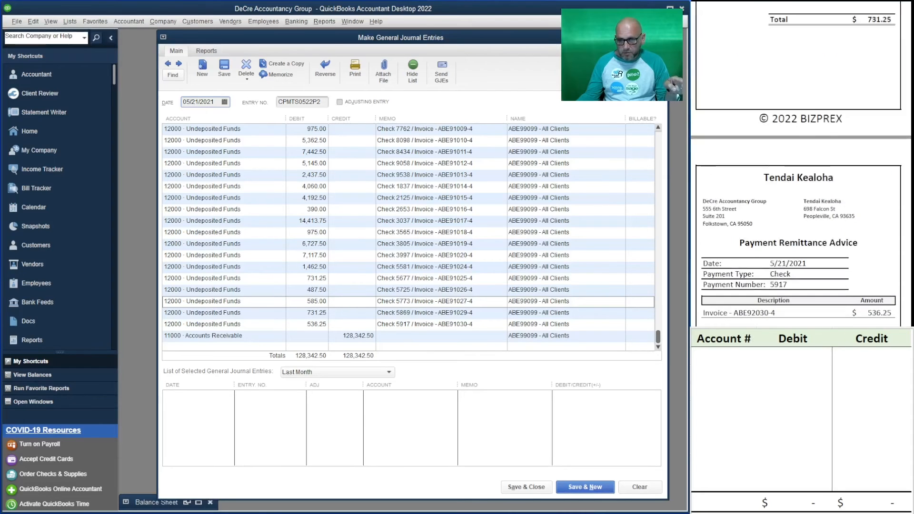
scroll(801, 167, "up", 8)
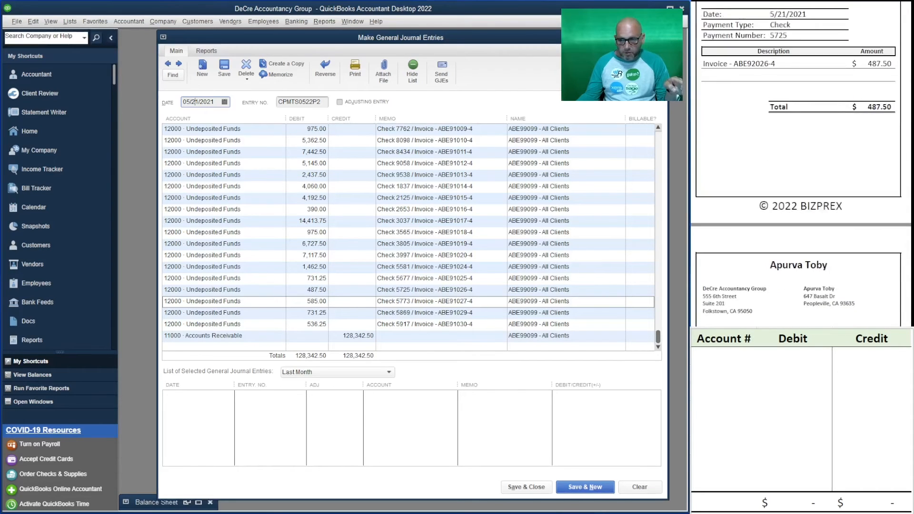
scroll(801, 166, "up", 20)
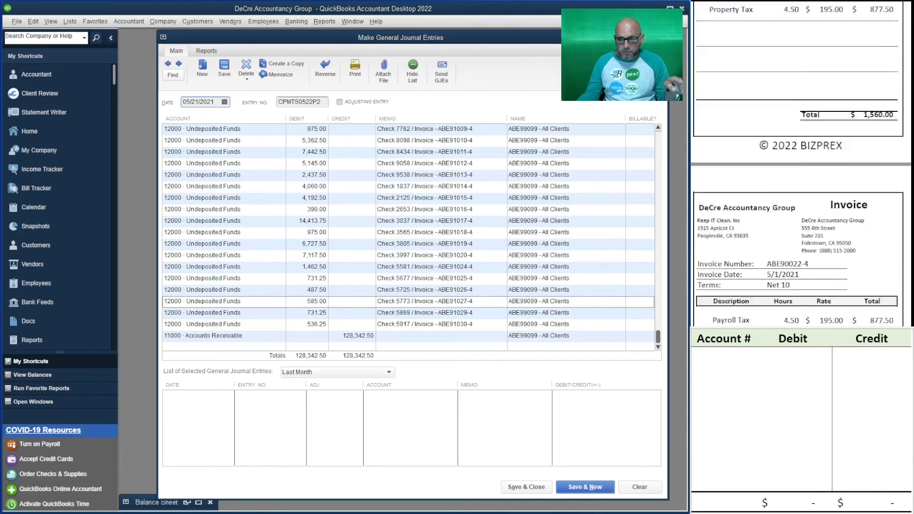
scroll(802, 166, "up", 15)
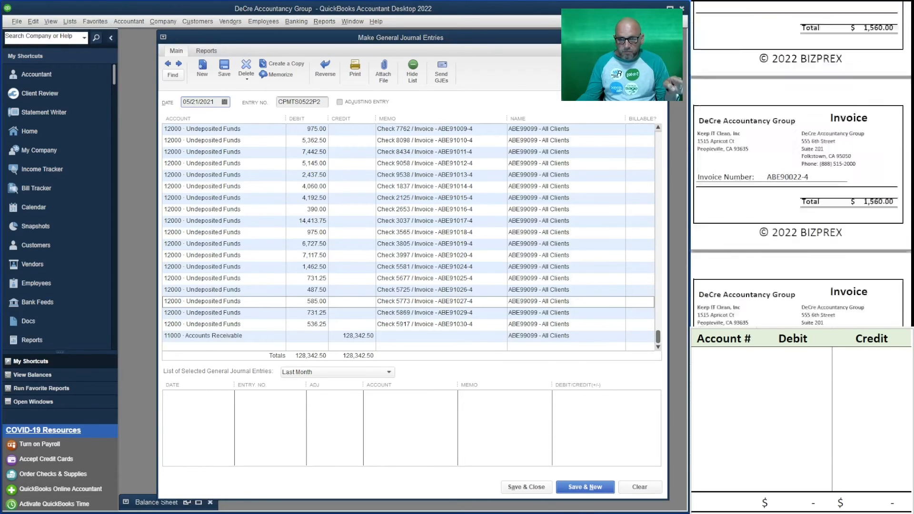
scroll(801, 167, "up", 15)
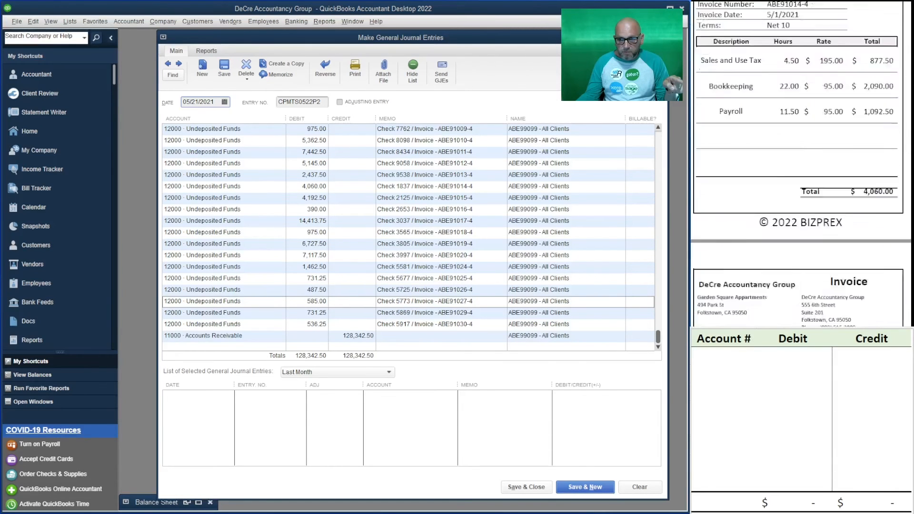
scroll(801, 167, "down", 15)
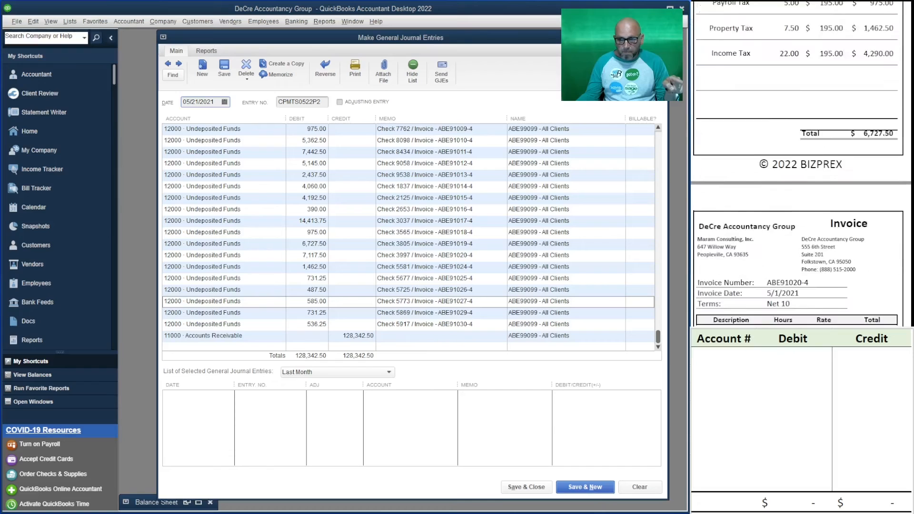
scroll(801, 167, "down", 15)
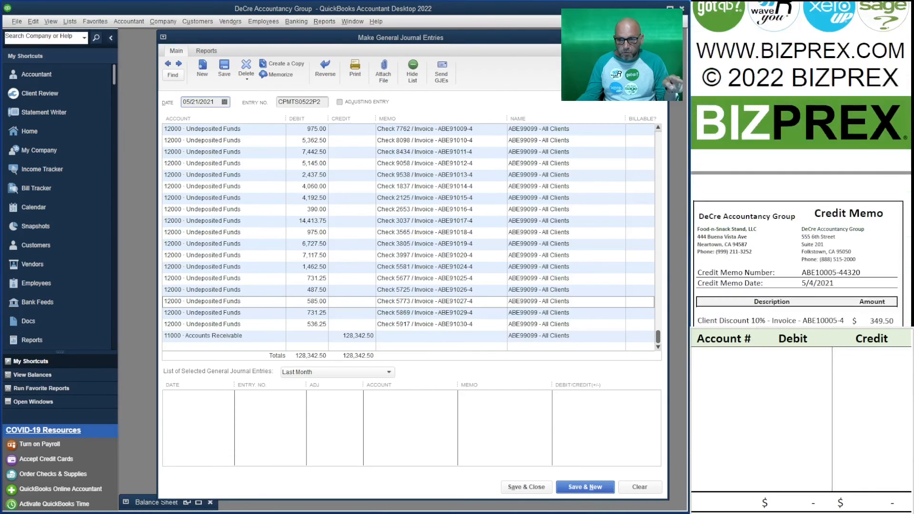
scroll(802, 167, "down", 10)
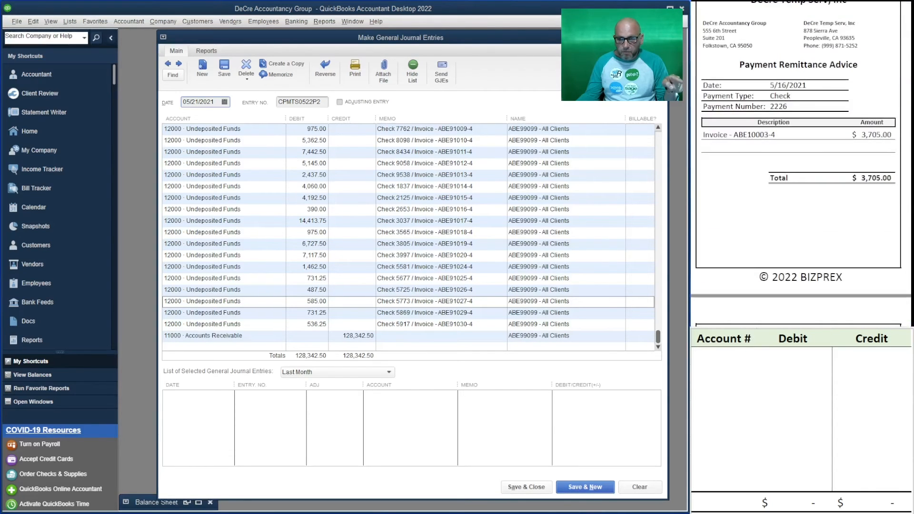
scroll(802, 167, "down", 10)
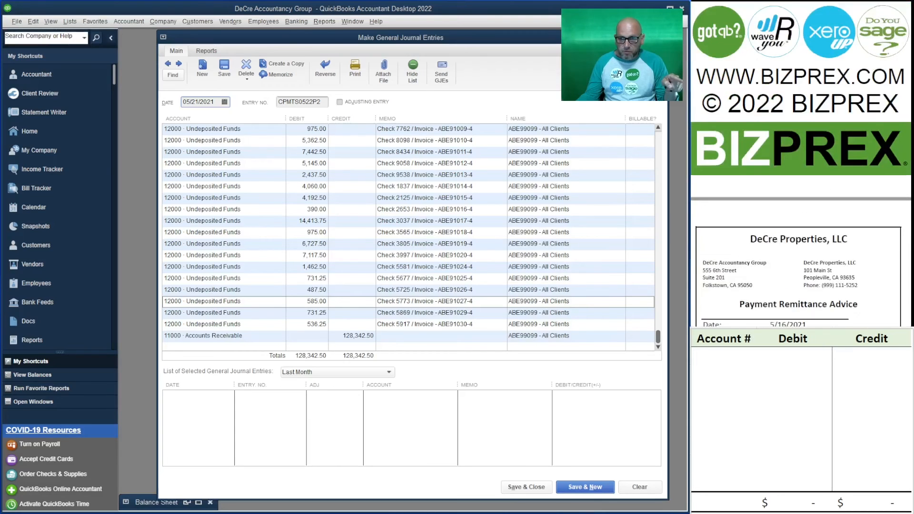
scroll(802, 167, "up", 1)
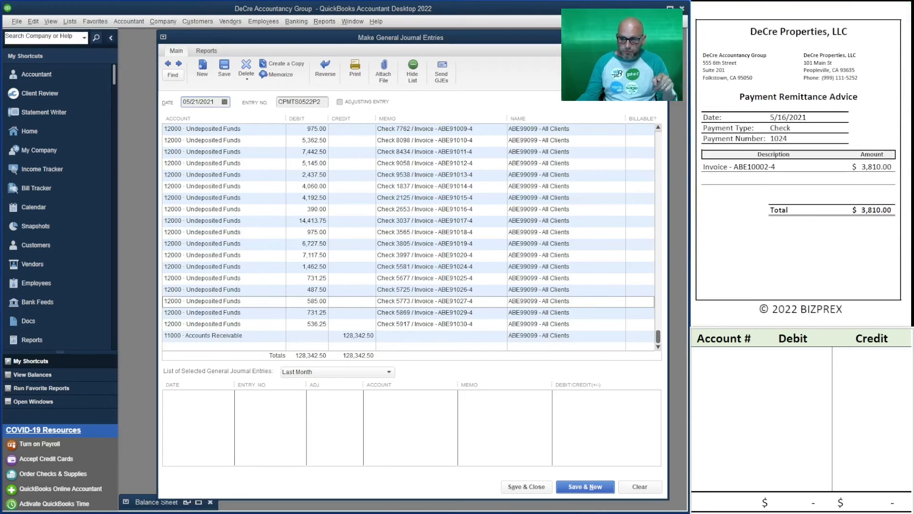
scroll(801, 166, "up", 10)
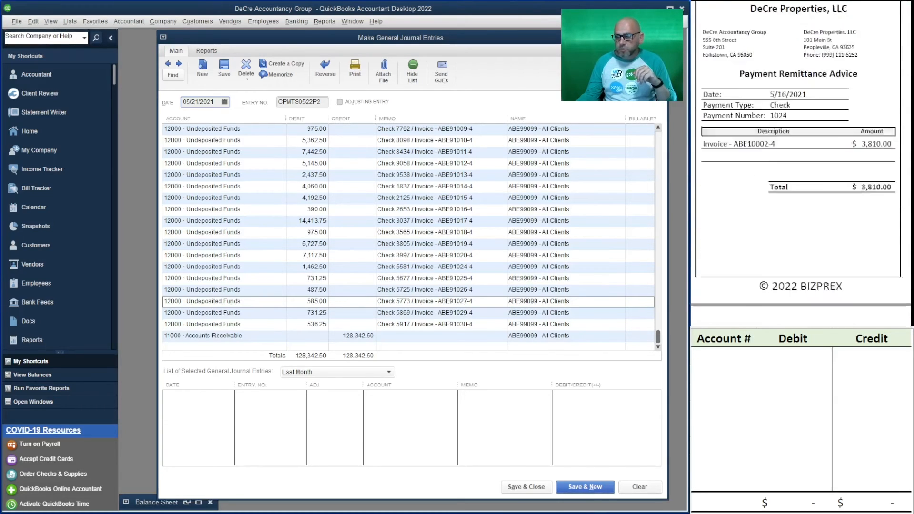
Compare the remittance advices from DeCre Temp Serv, Inc through Food Traders, Inc. with the first lines of journal entry CPMTS0522P2.
scroll(412, 233, "up", 6)
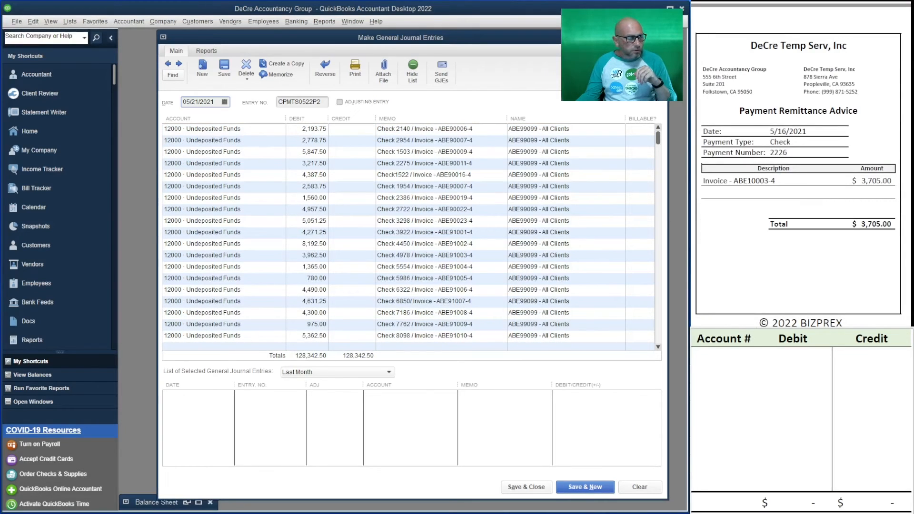
scroll(801, 191, "down", 10)
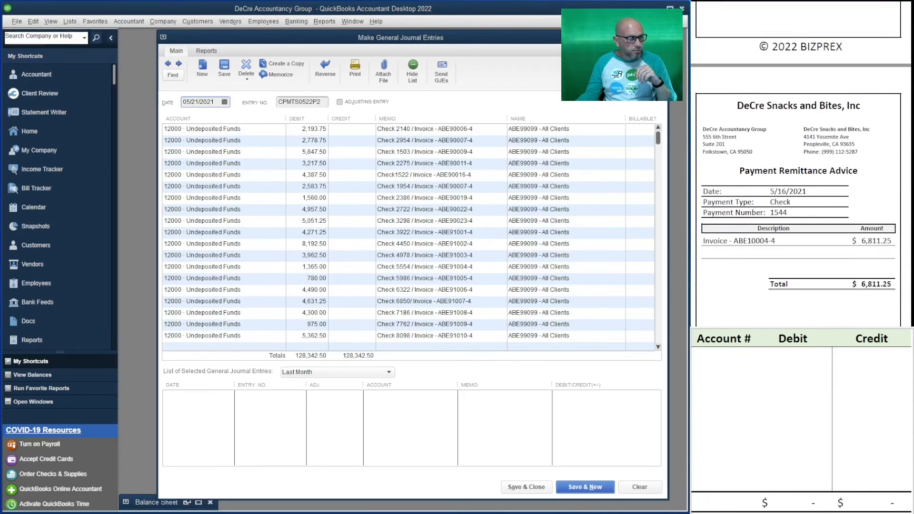
scroll(801, 191, "down", 5)
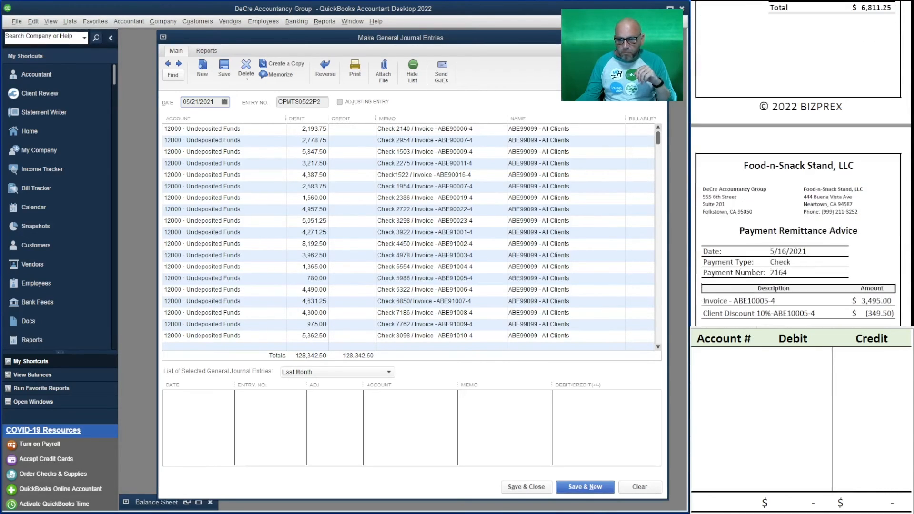
scroll(801, 191, "down", 1)
scroll(801, 191, "down", 10)
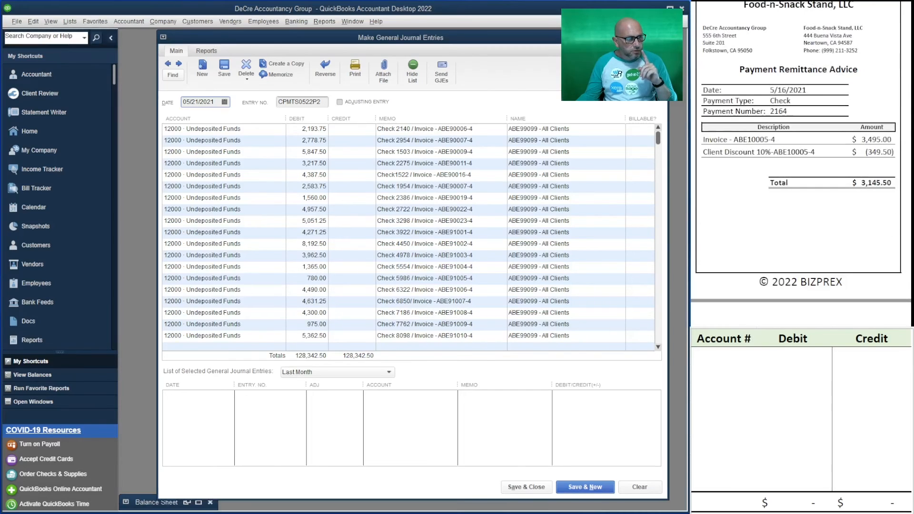
scroll(775, 181, "down", 7)
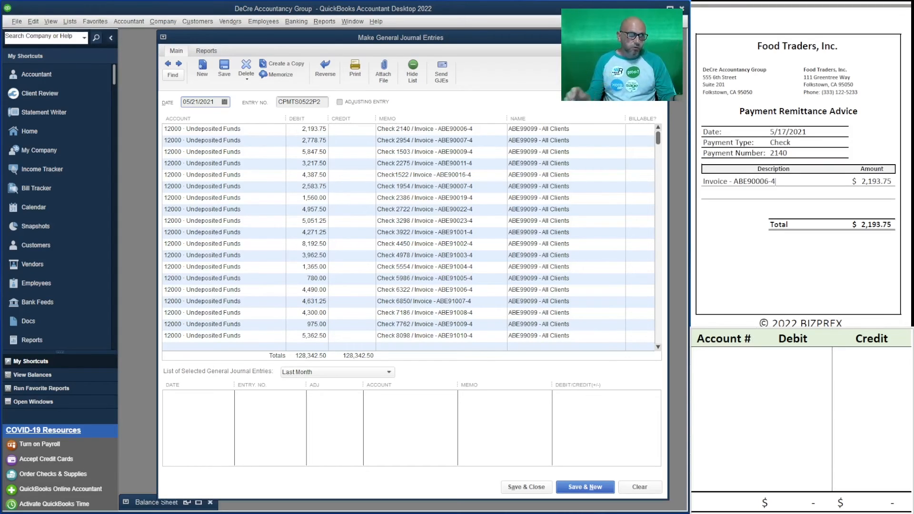
scroll(524, 302, "down", 6)
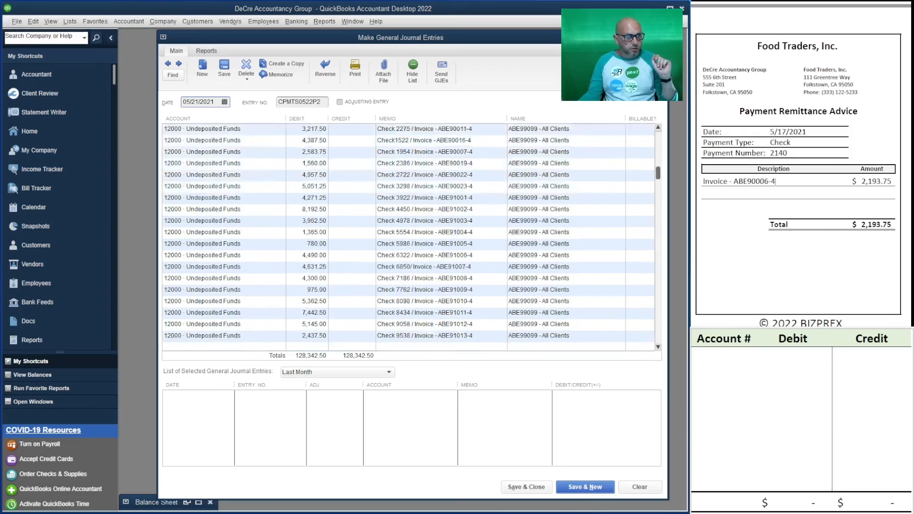
scroll(408, 237, "up", 5)
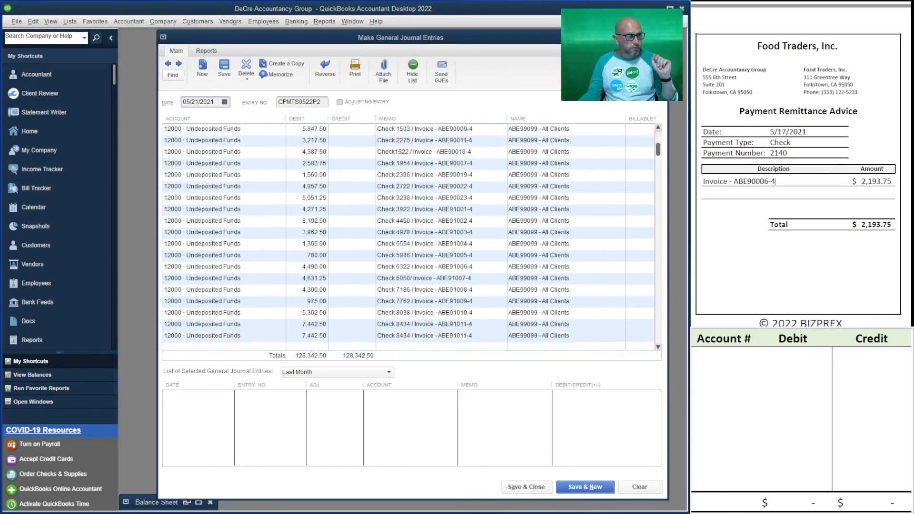
scroll(408, 238, "up", 1)
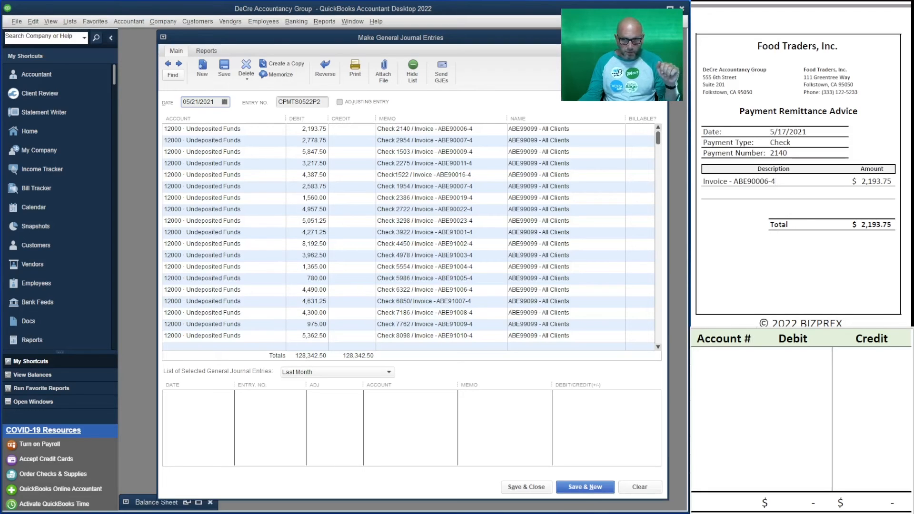
Compare the remittance advices from Check 2140 through Check 1837 with the matching Undeposited Funds lines.
scroll(800, 164, "down", 15)
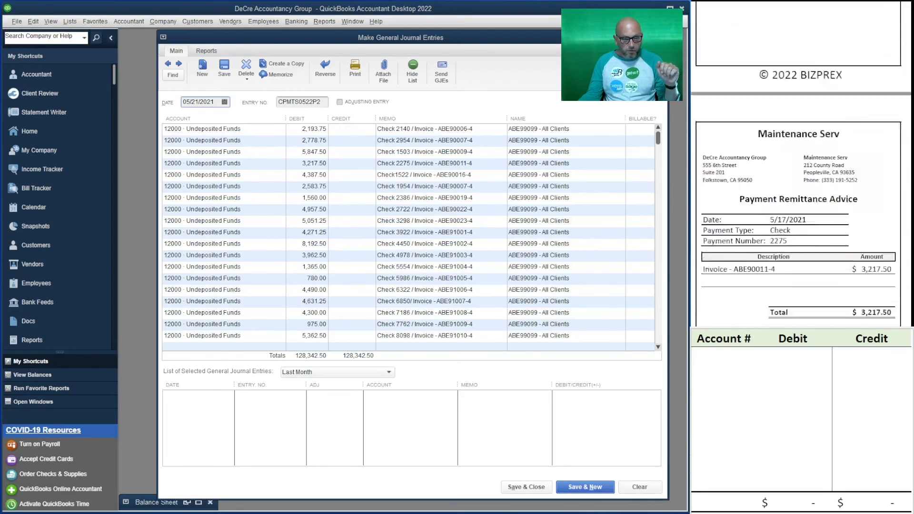
scroll(801, 165, "down", 15)
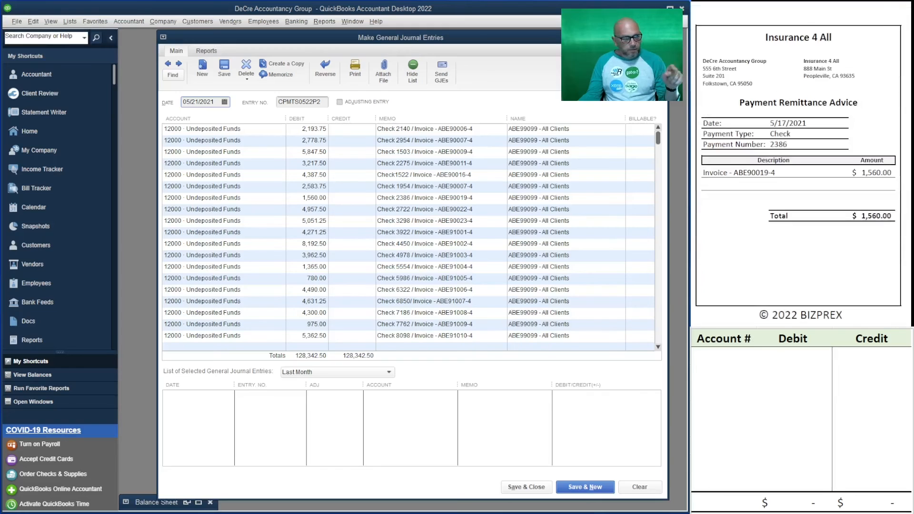
scroll(801, 165, "down", 15)
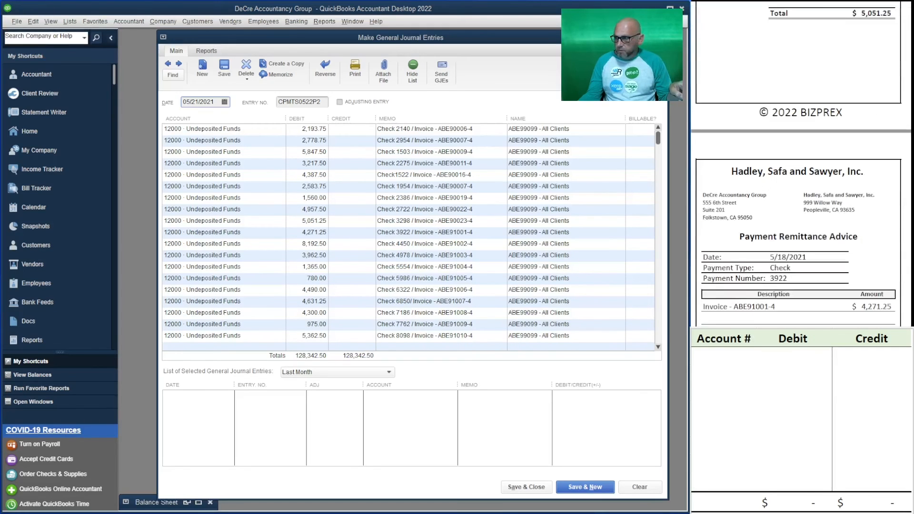
scroll(800, 164, "down", 10)
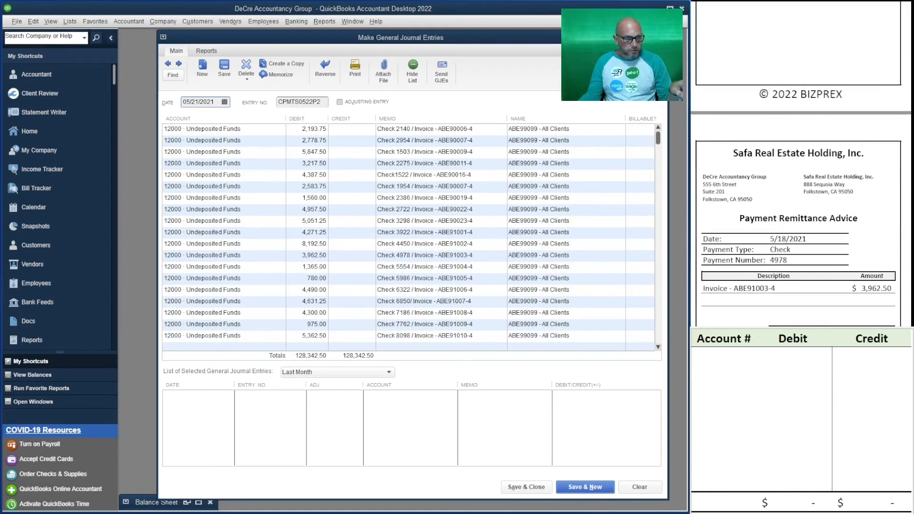
scroll(409, 238, "down", 6)
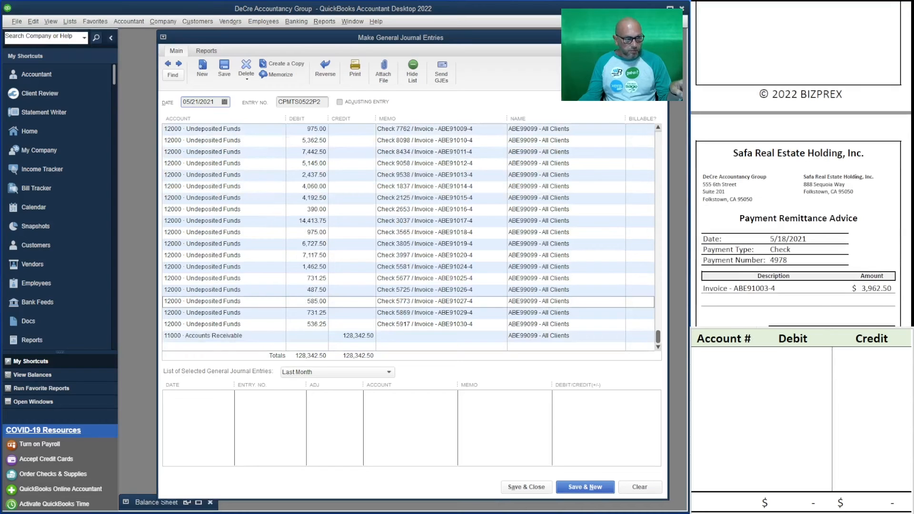
scroll(801, 164, "down", 15)
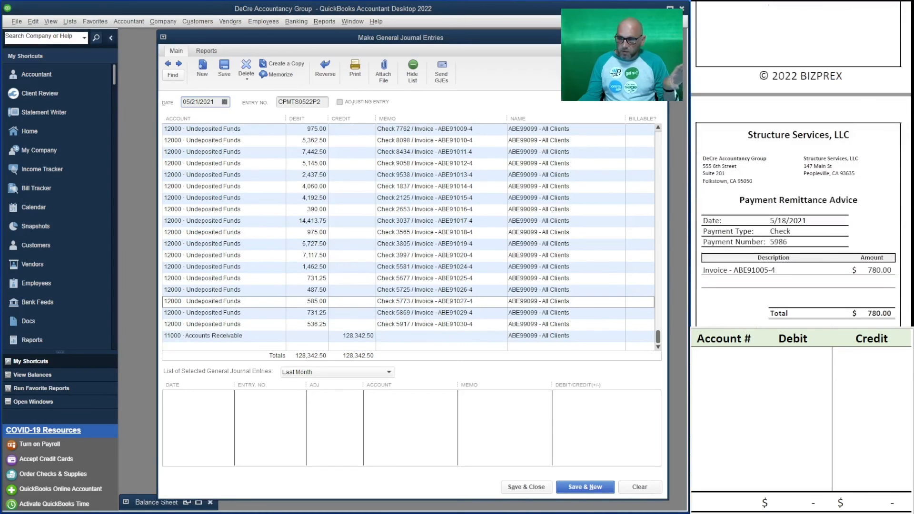
scroll(800, 164, "down", 10)
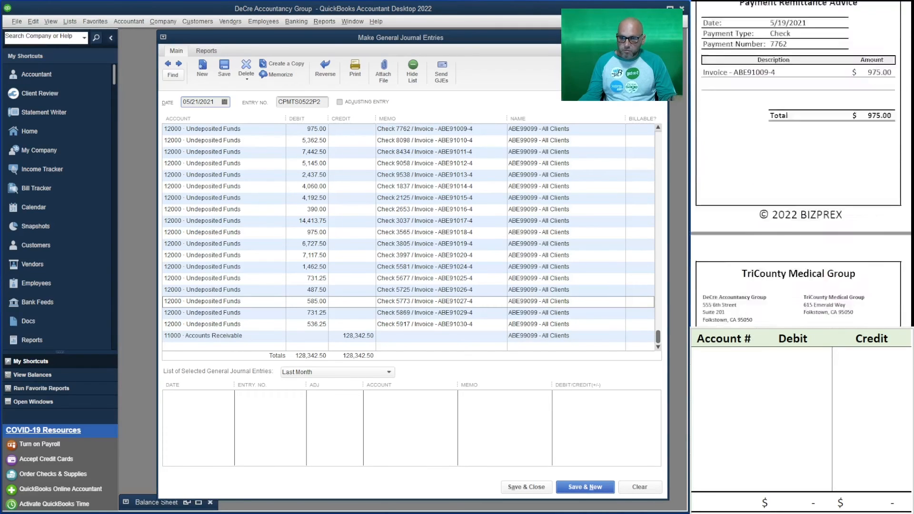
scroll(800, 164, "down", 5)
scroll(800, 165, "down", 10)
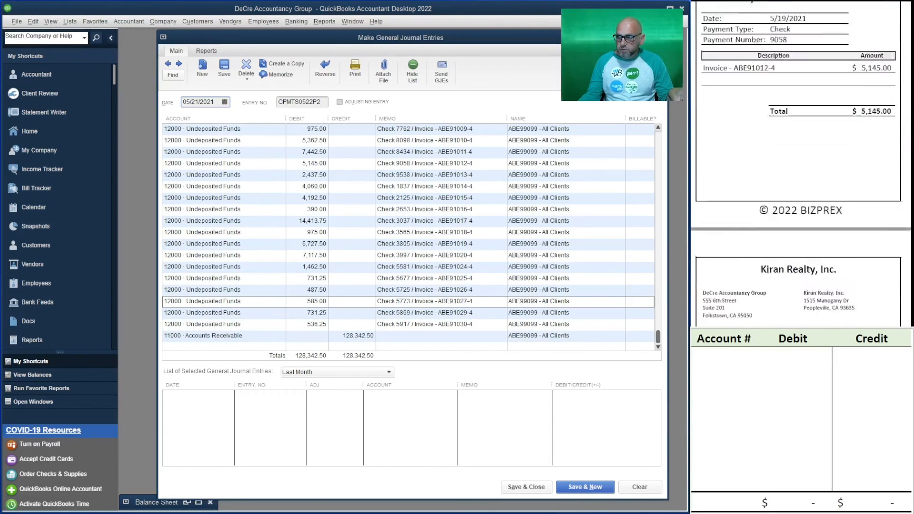
scroll(801, 164, "down", 12)
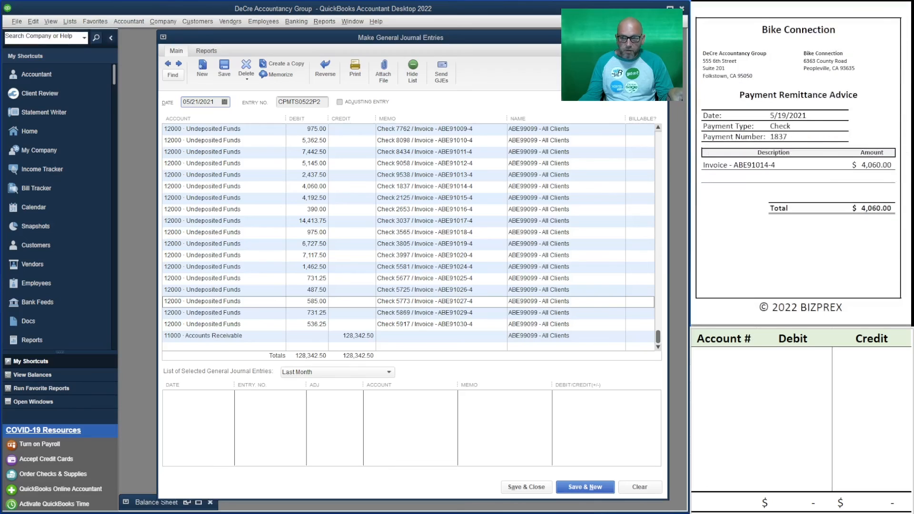
Review the remaining remittance advices through Check 5917, and save and close journal entry CPMTS0522P2.
scroll(801, 164, "down", 6)
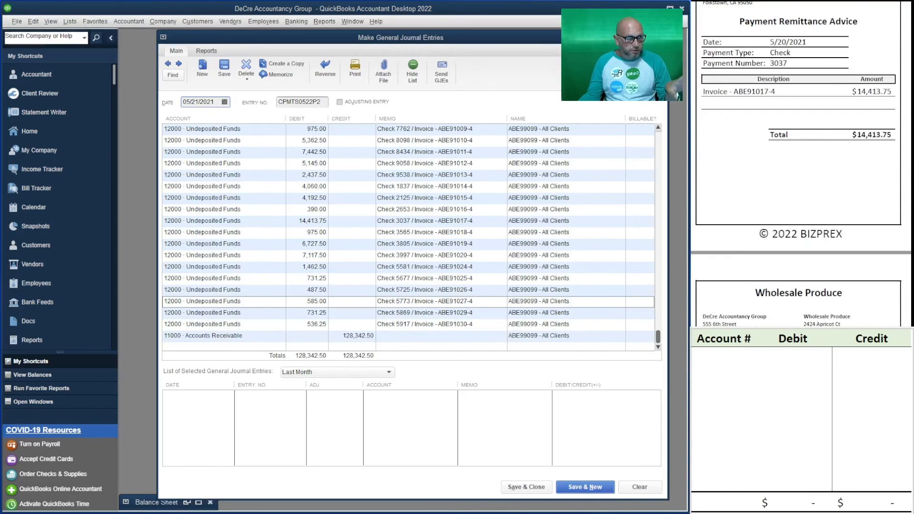
scroll(801, 164, "down", 18)
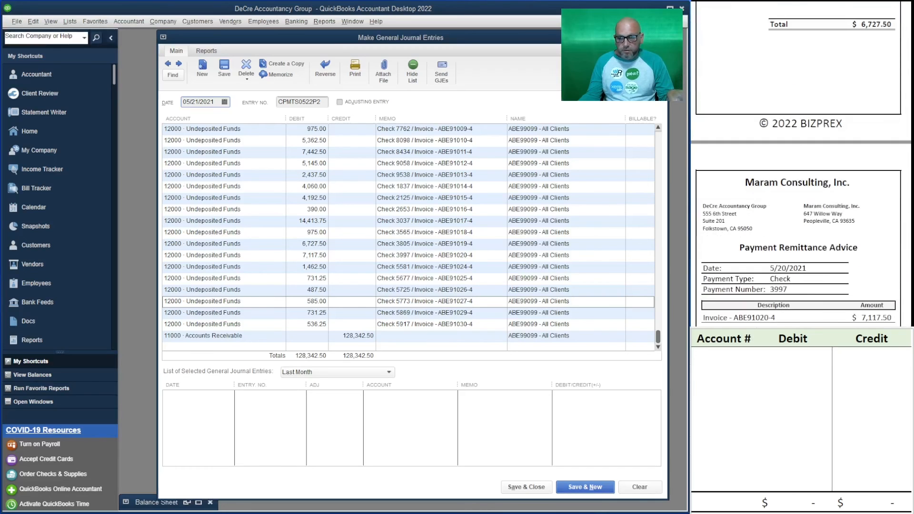
scroll(801, 165, "down", 12)
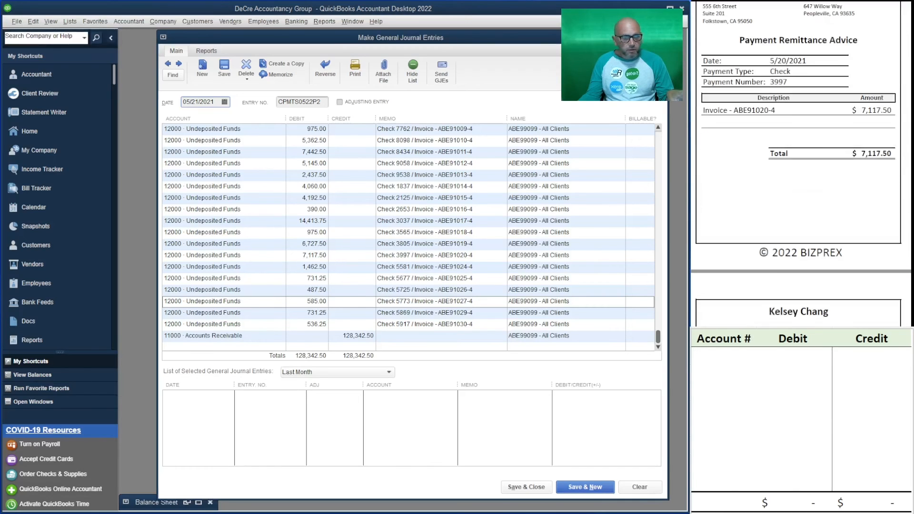
scroll(801, 164, "down", 18)
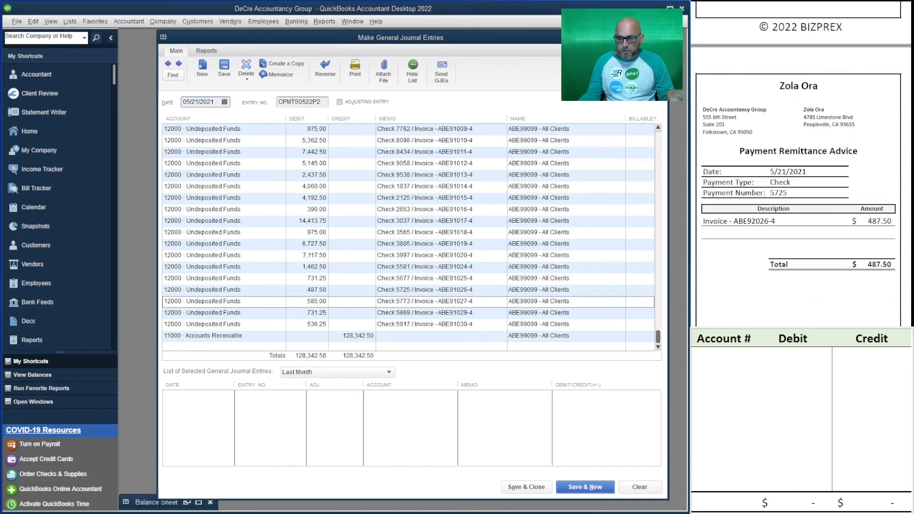
scroll(801, 164, "down", 9)
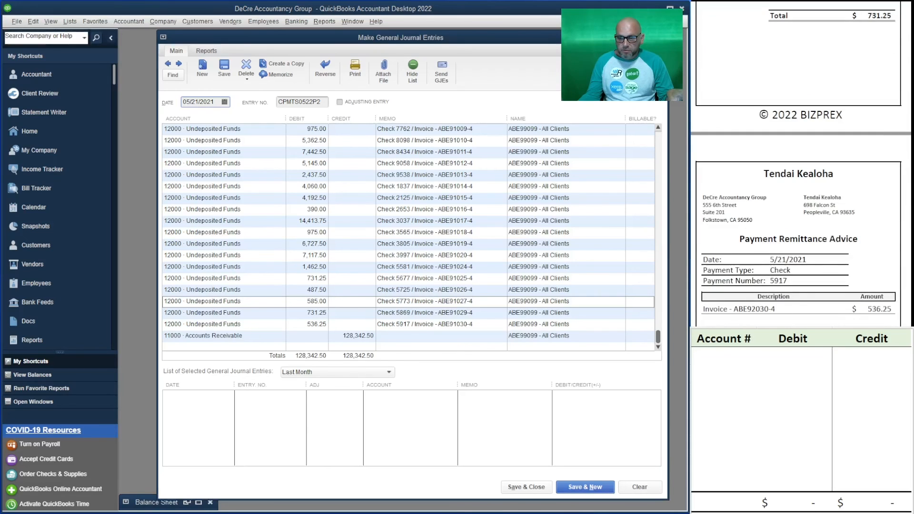
scroll(801, 164, "up", 3)
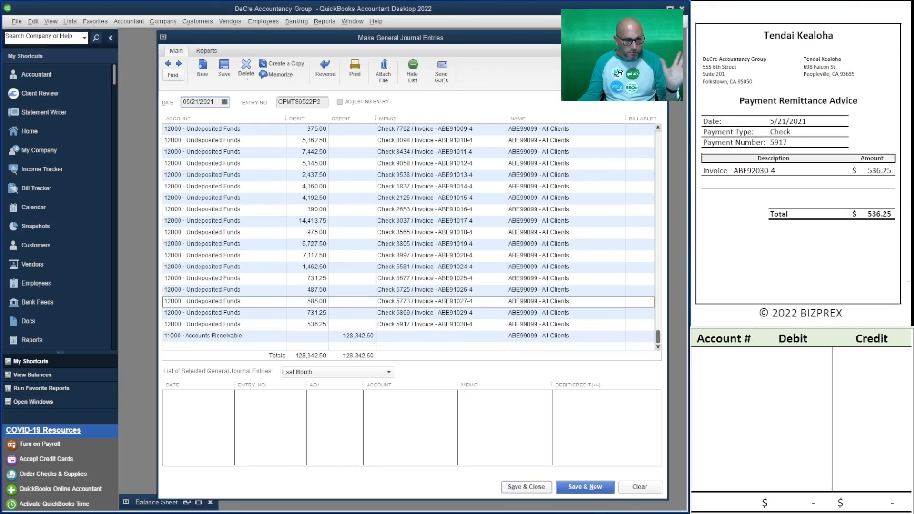
left_click(526, 487)
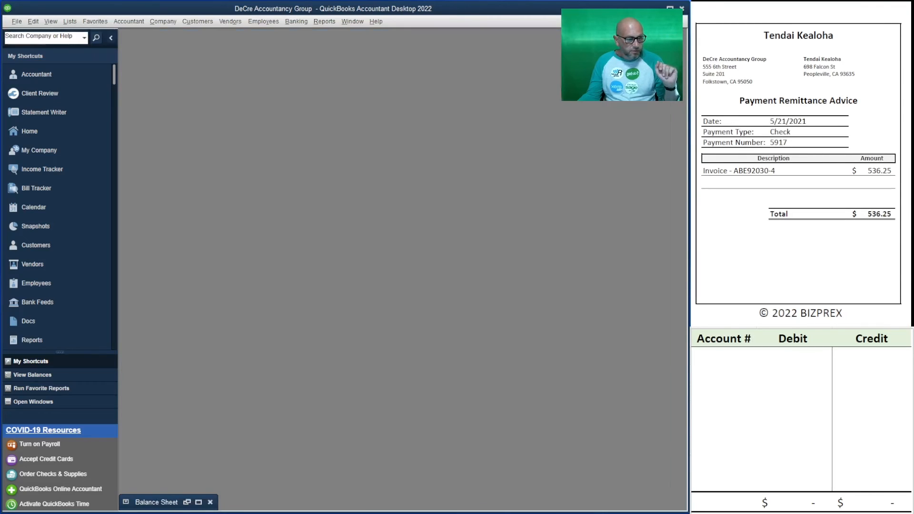
Restore the minimized Balance Sheet report and set its as-of date to 05/21/2021.
scroll(801, 165, "down", 3)
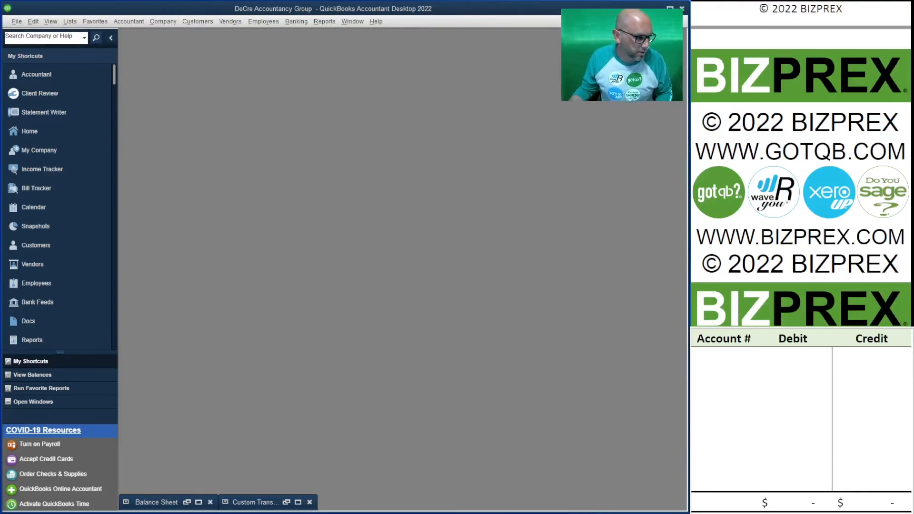
left_click(187, 502)
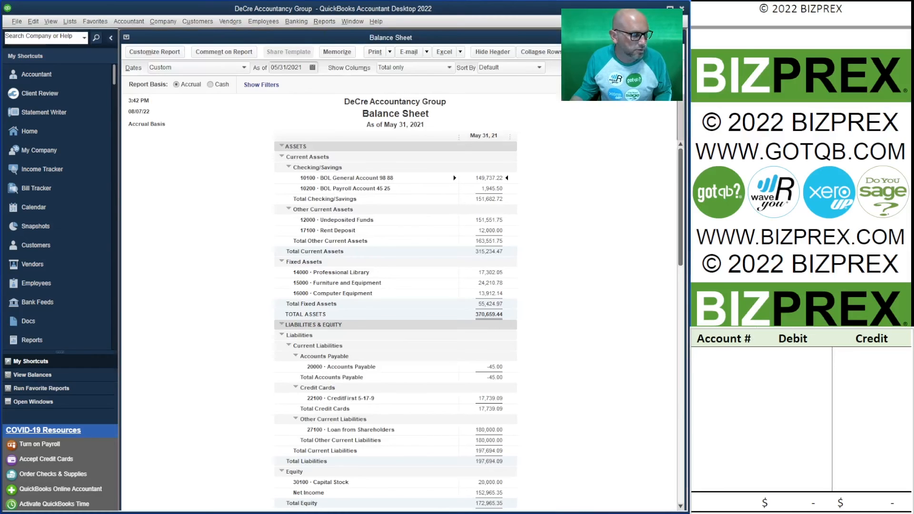
key("Tab")
key("Tab")
key("Tab")
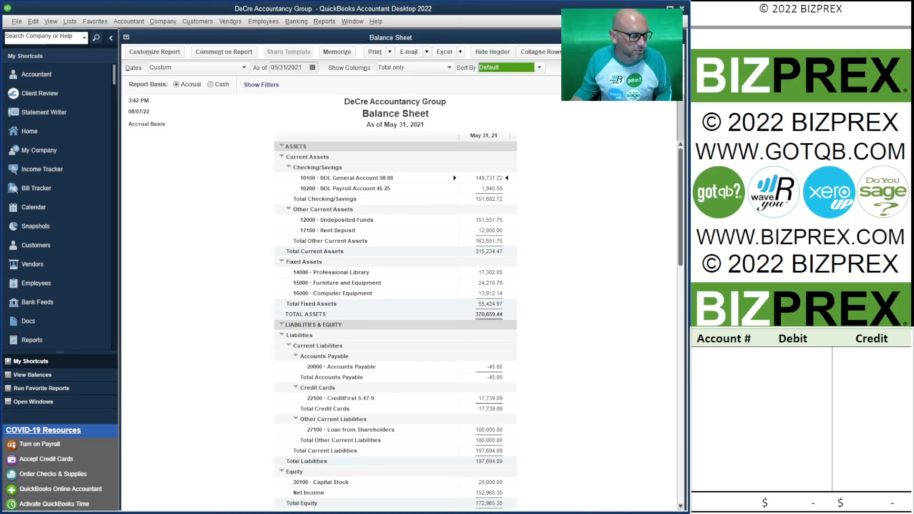
left_click(288, 67)
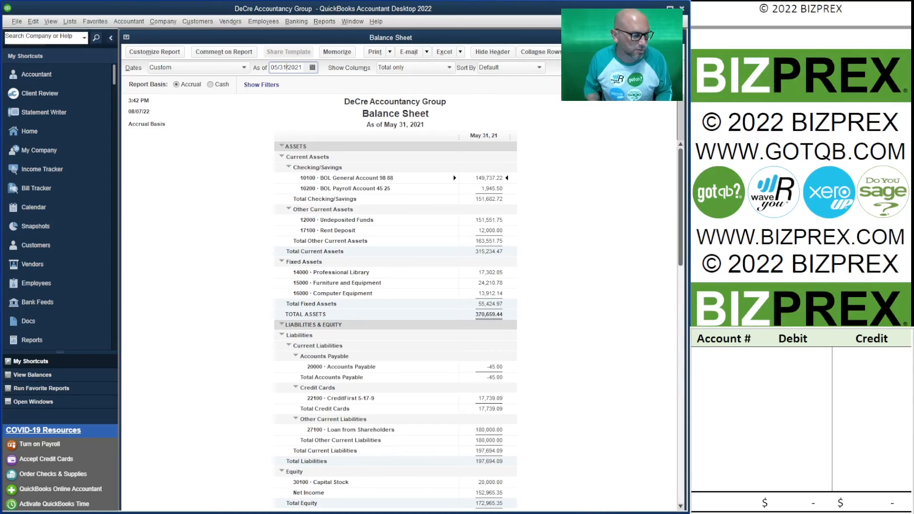
key("BackSpace")
key("BackSpace")
key("BackSpace")
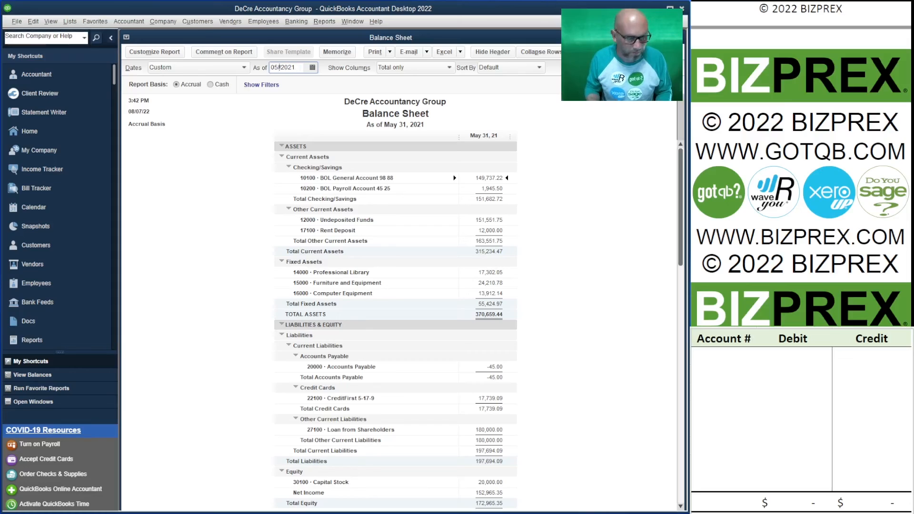
type("21/")
key("Tab")
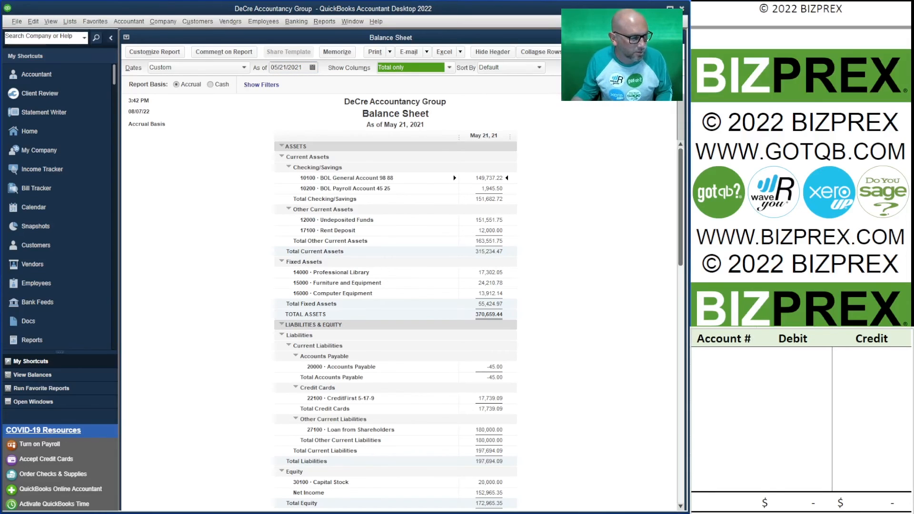
View the Balance Sheet as of 05/20/2021, and compare it with the balances as of 05/01/2021.
left_click(286, 68)
key("BackSpace")
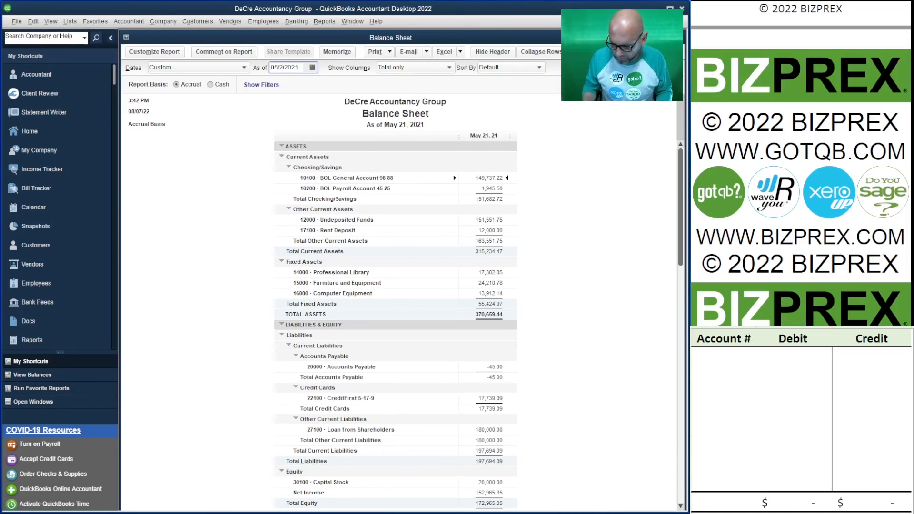
type("0")
key("Tab")
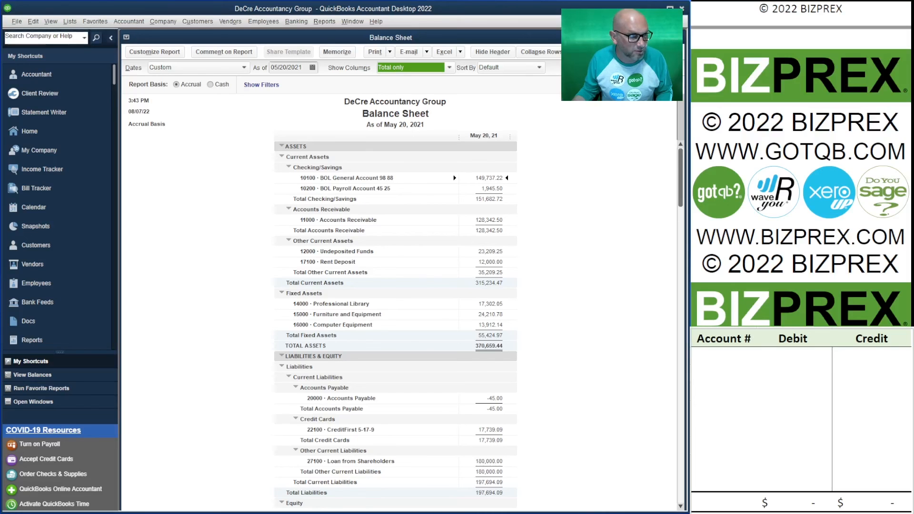
left_click_drag(287, 68, 279, 68)
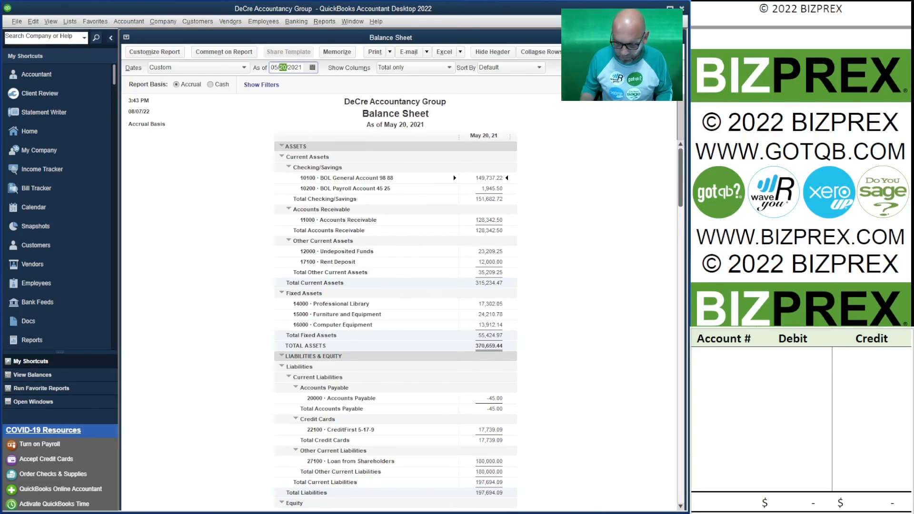
type("01")
key("Tab")
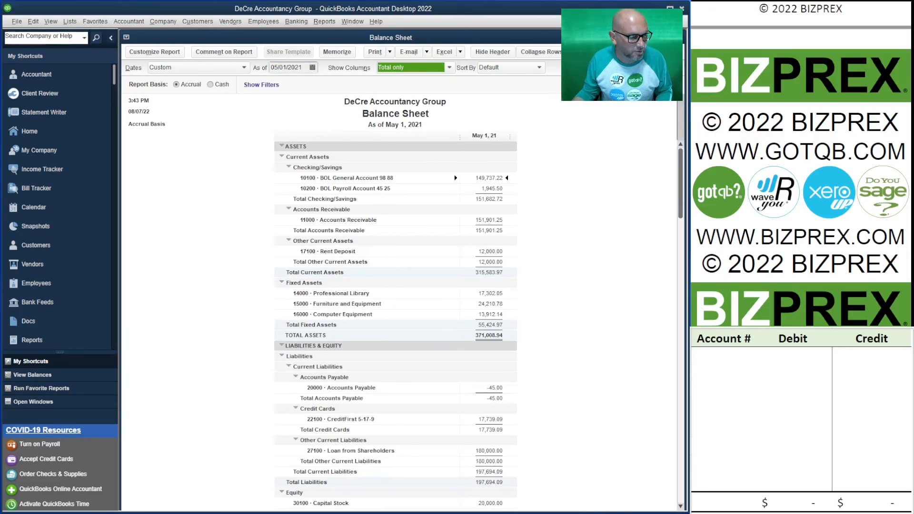
Set the Balance Sheet's as-of date to 05/31/2021 to review the balances, and return it to 05/01/2021.
left_click_drag(286, 68, 280, 68)
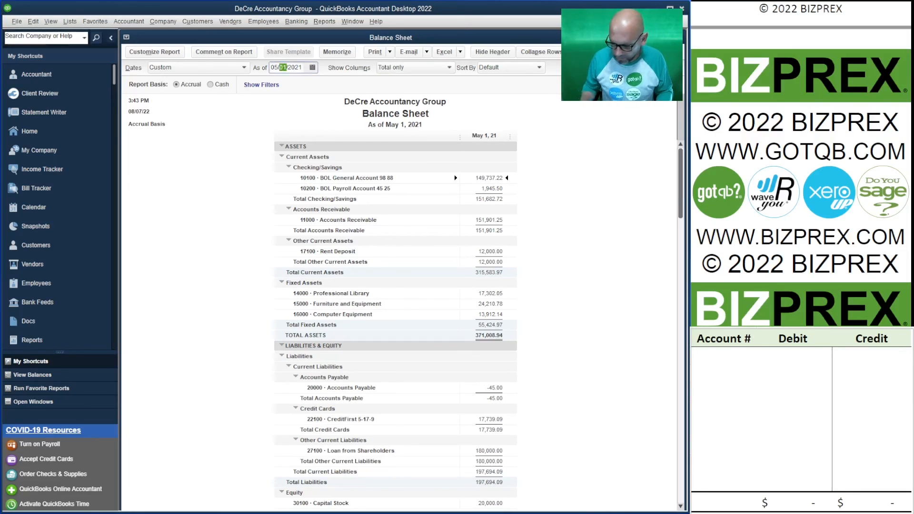
type("31")
key("Tab")
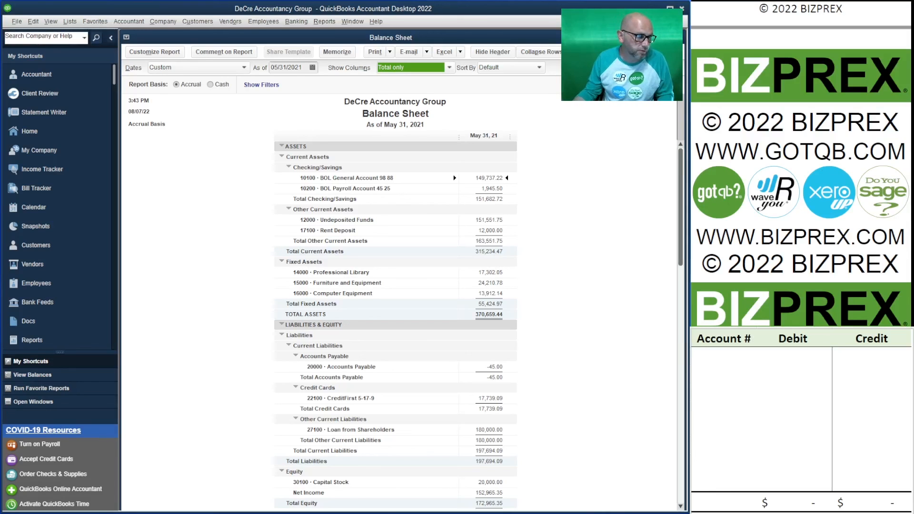
left_click(284, 67)
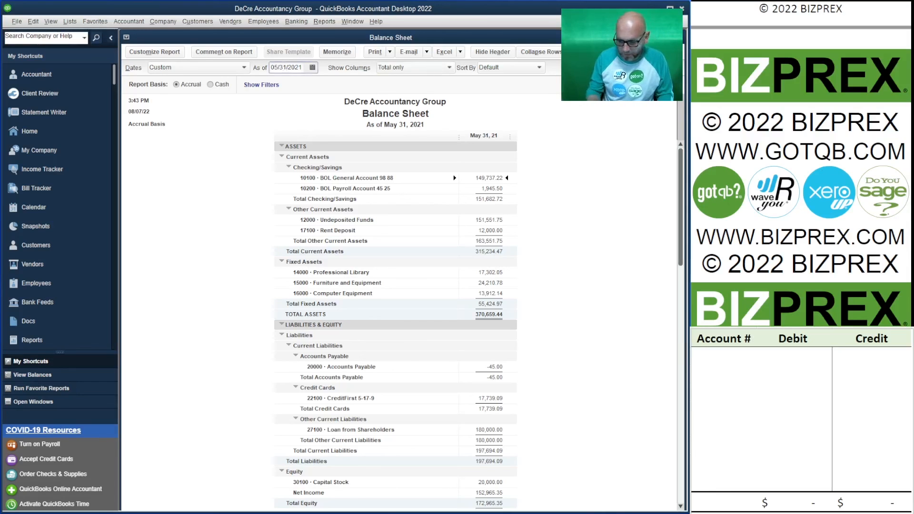
key("m")
key("Tab")
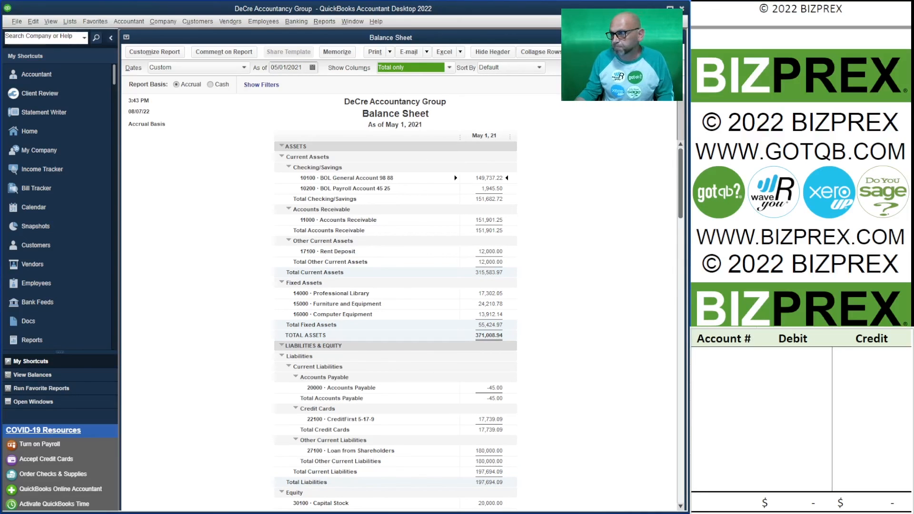